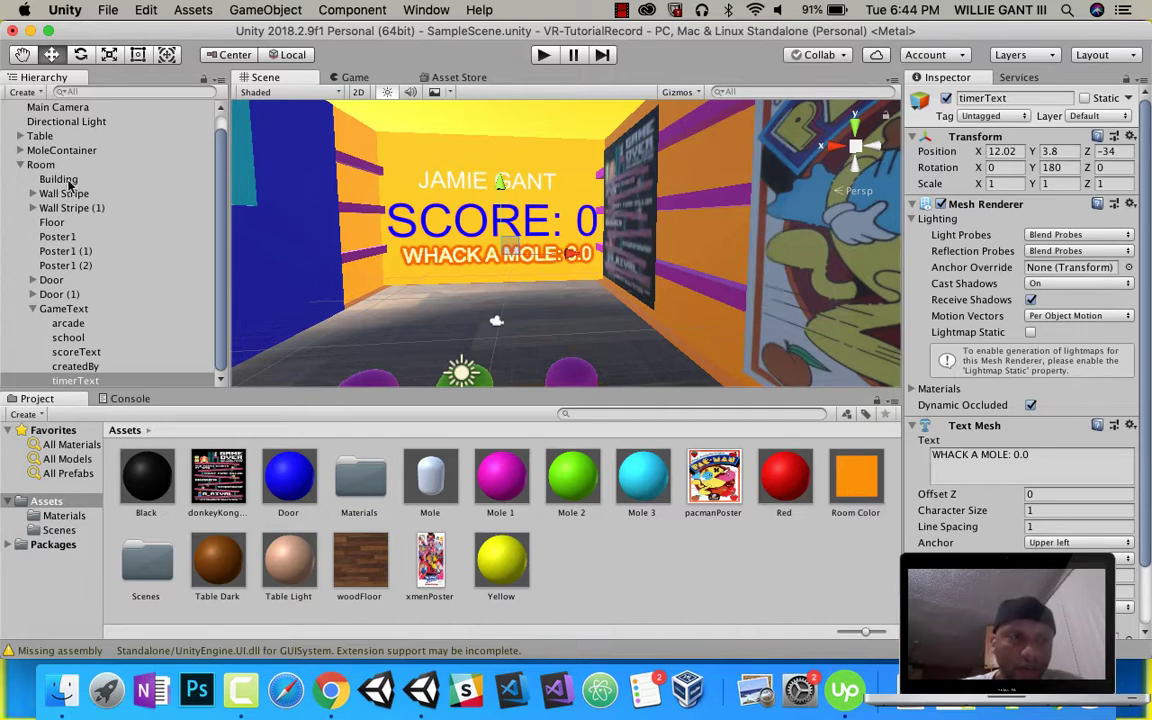
- Collapse the Room group and create an empty game object at the top level of the scene
click(40, 165)
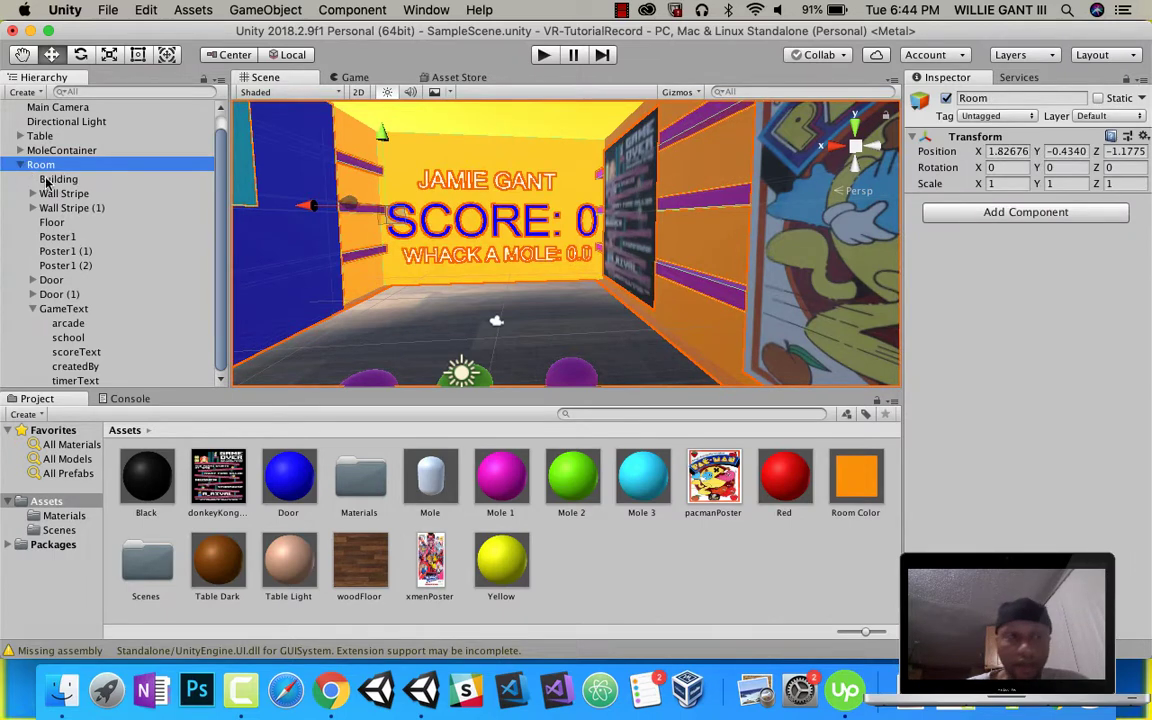
click(20, 165)
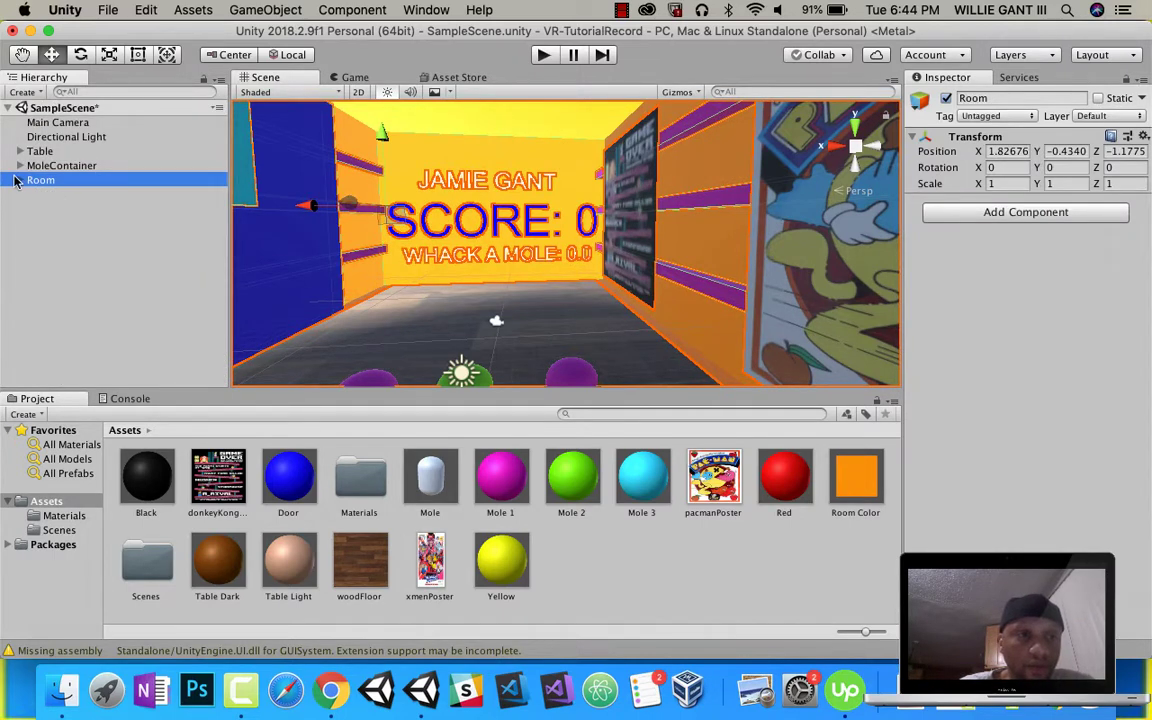
click(31, 229)
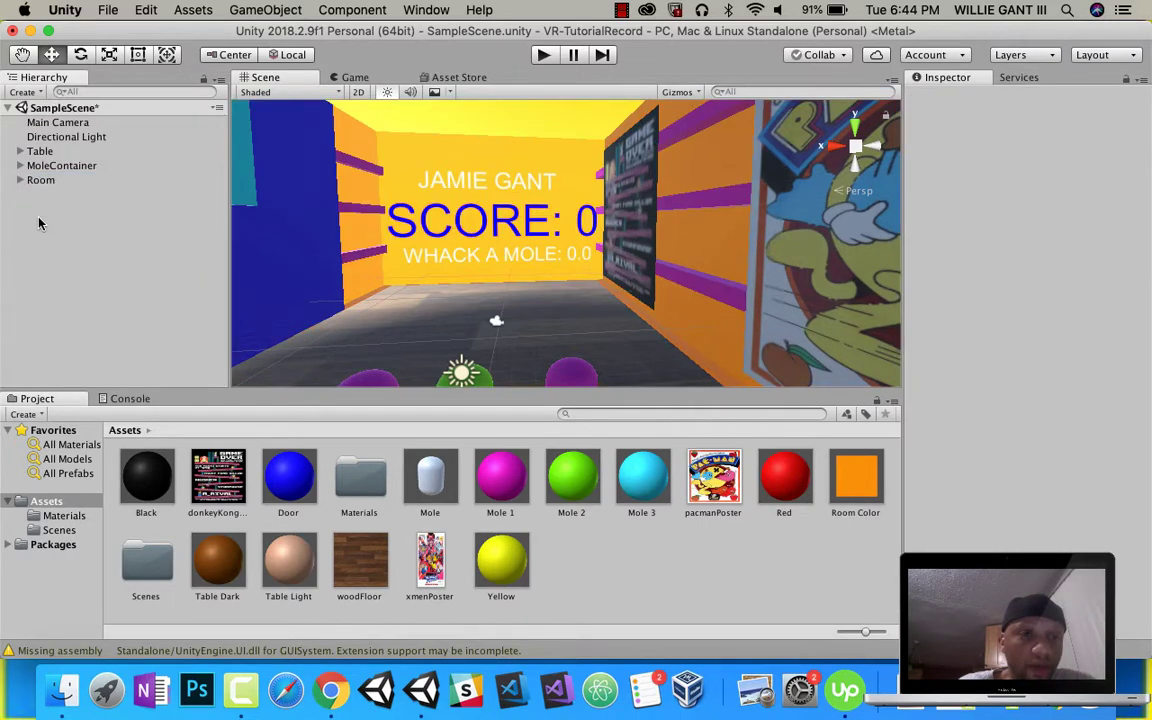
right_click(39, 224)
mouse_move(95, 378)
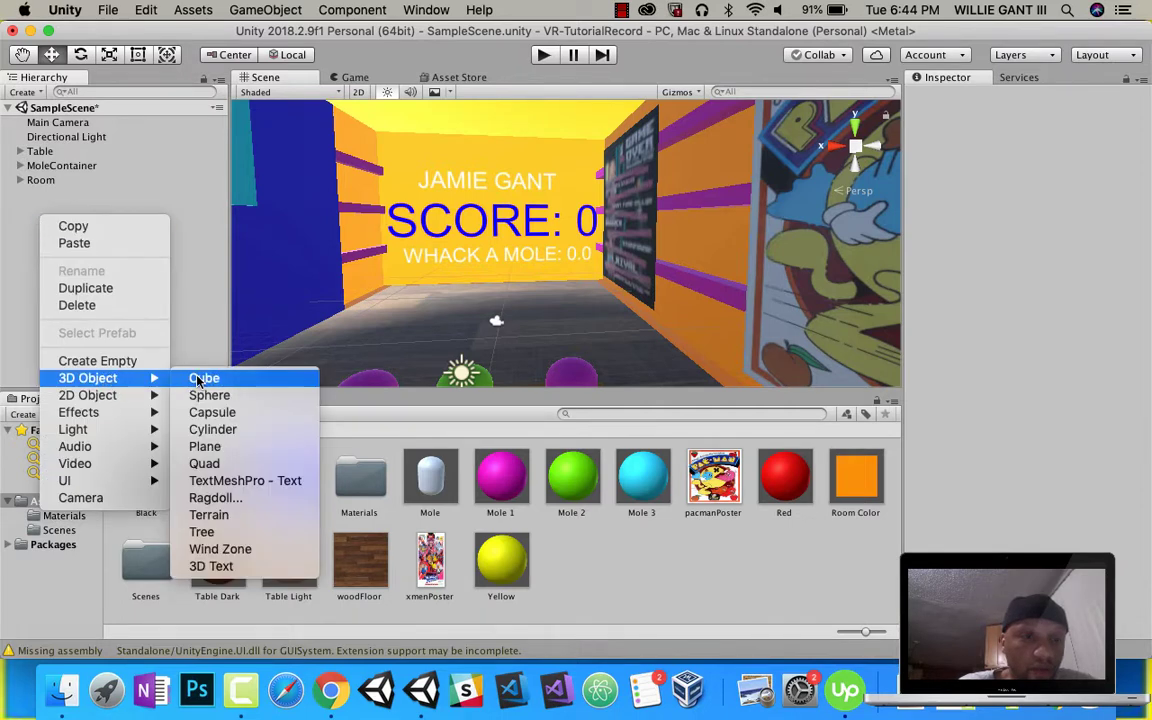
click(97, 361)
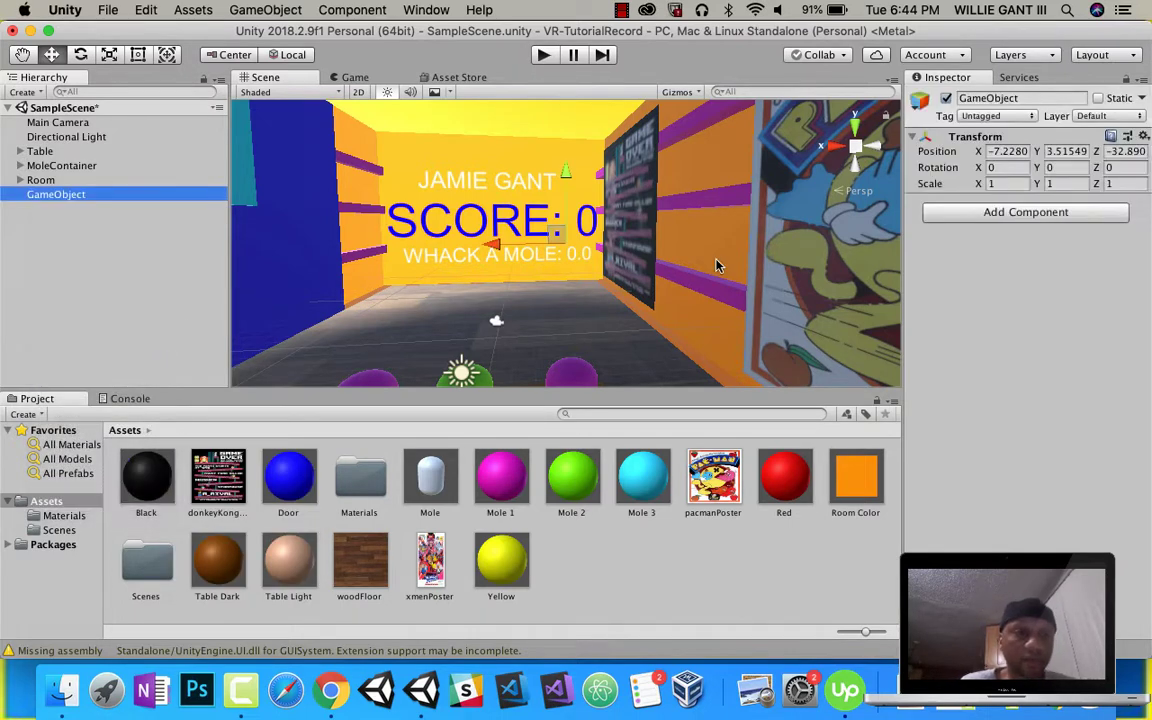
- Rename the new empty game object to ArcadeGame
click(1015, 97)
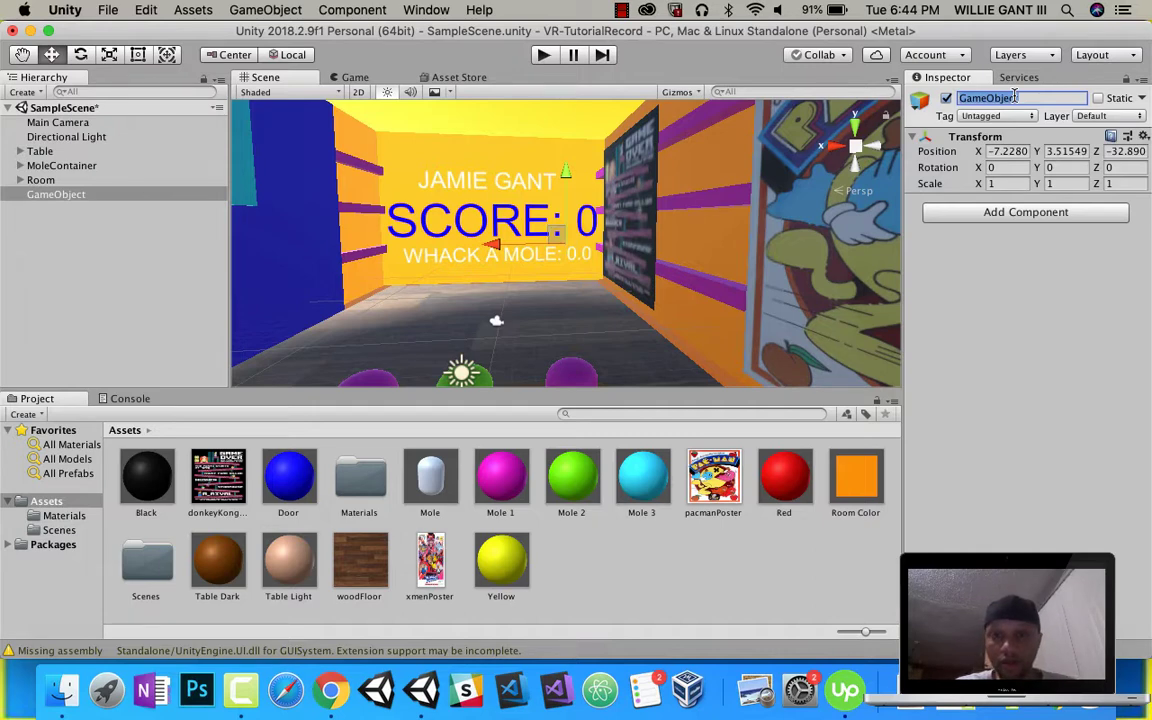
text(A)
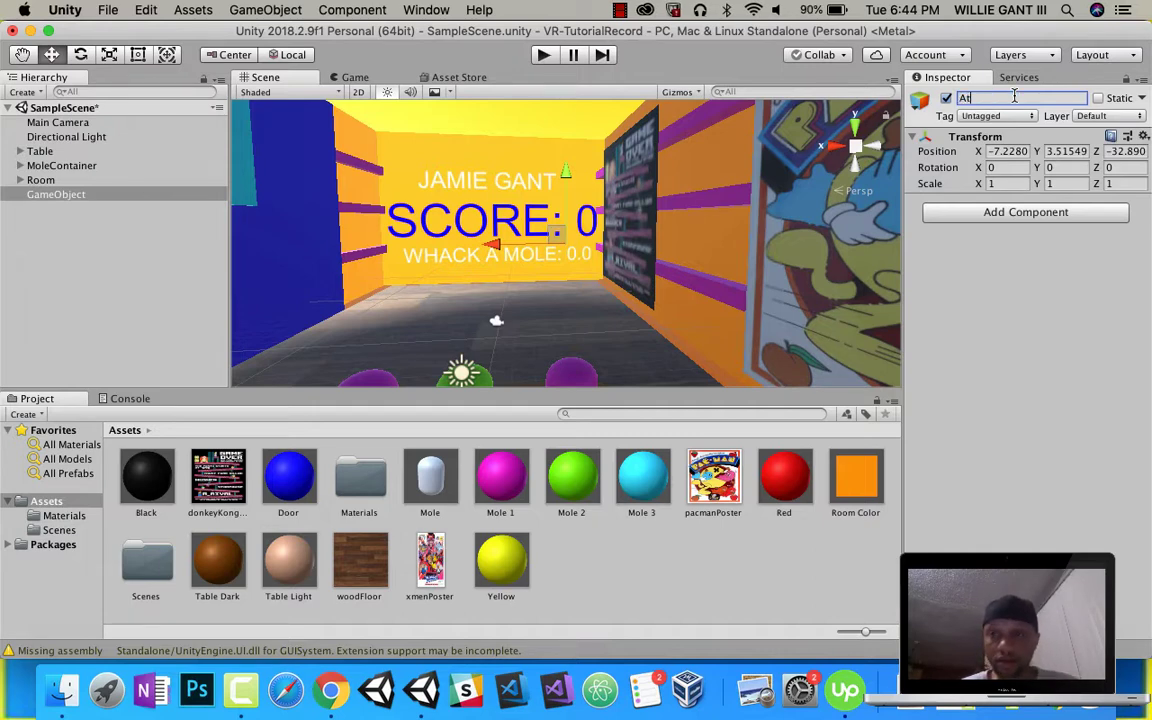
text(rcade)
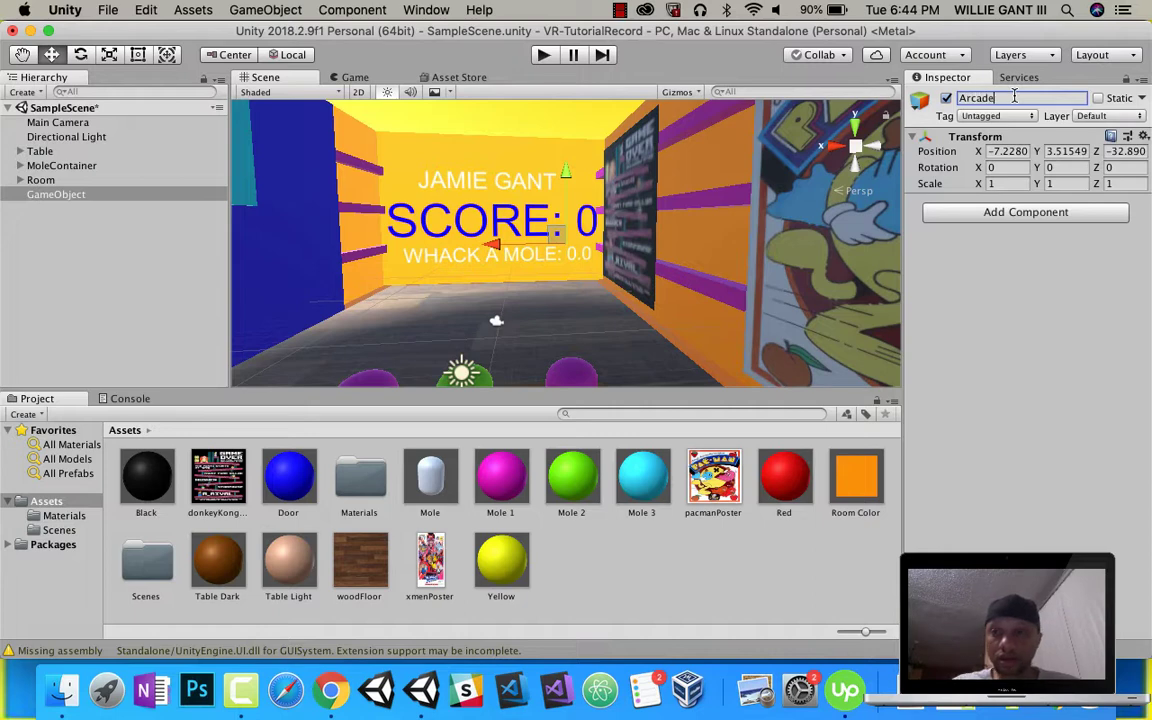
text( G)
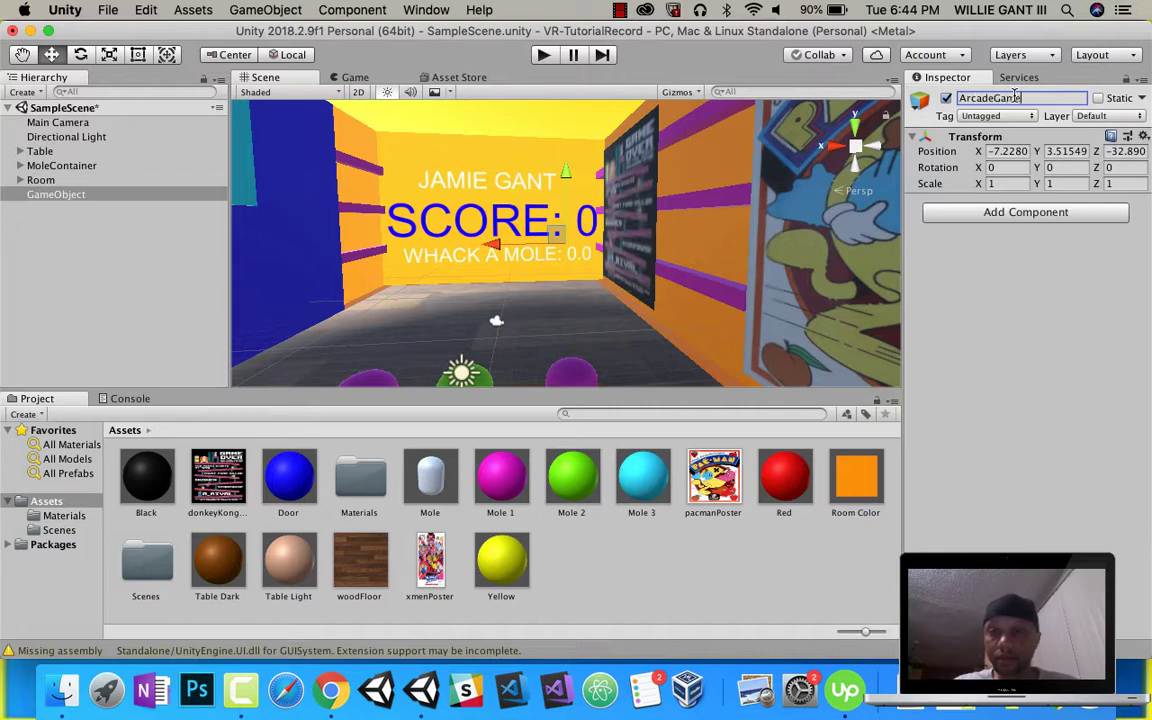
key(Return)
- Add a cube as a child of the ArcadeGame object
right_click(40, 195)
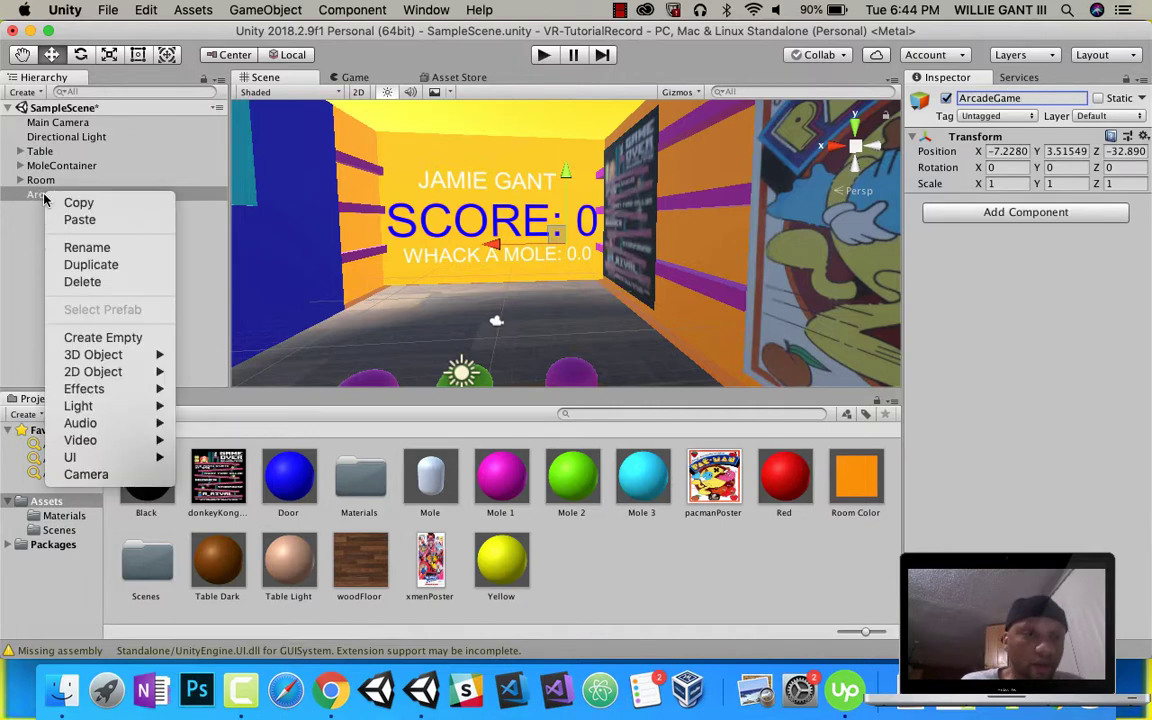
mouse_move(98, 355)
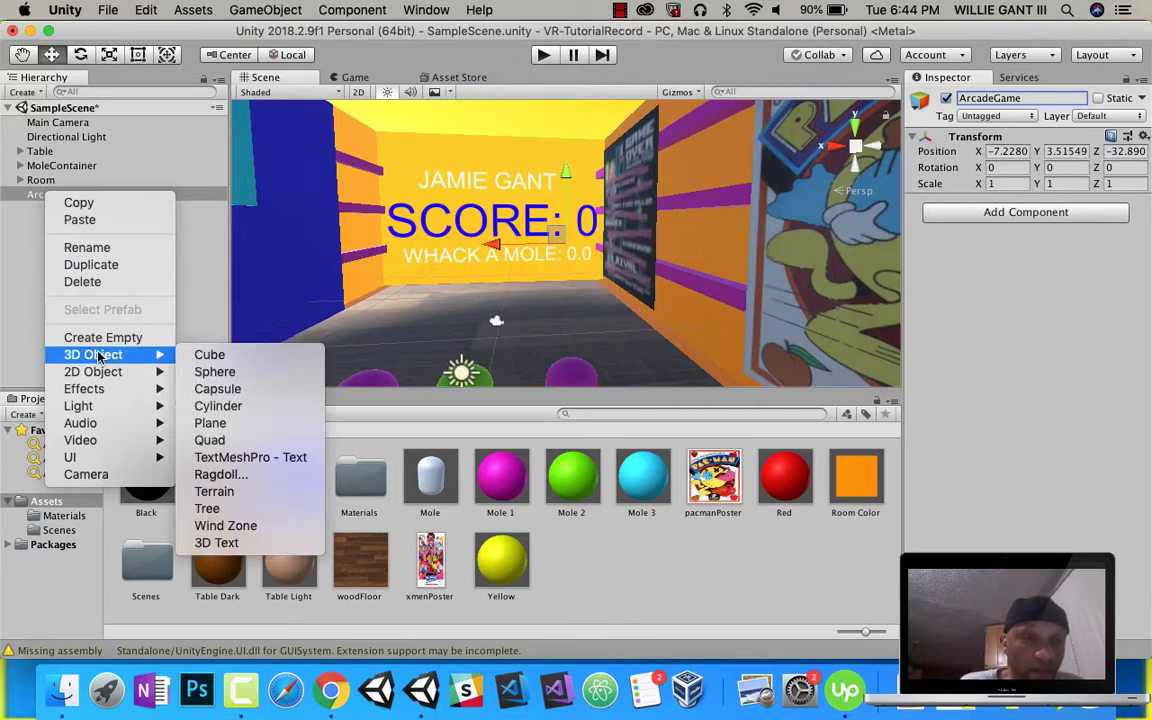
click(209, 355)
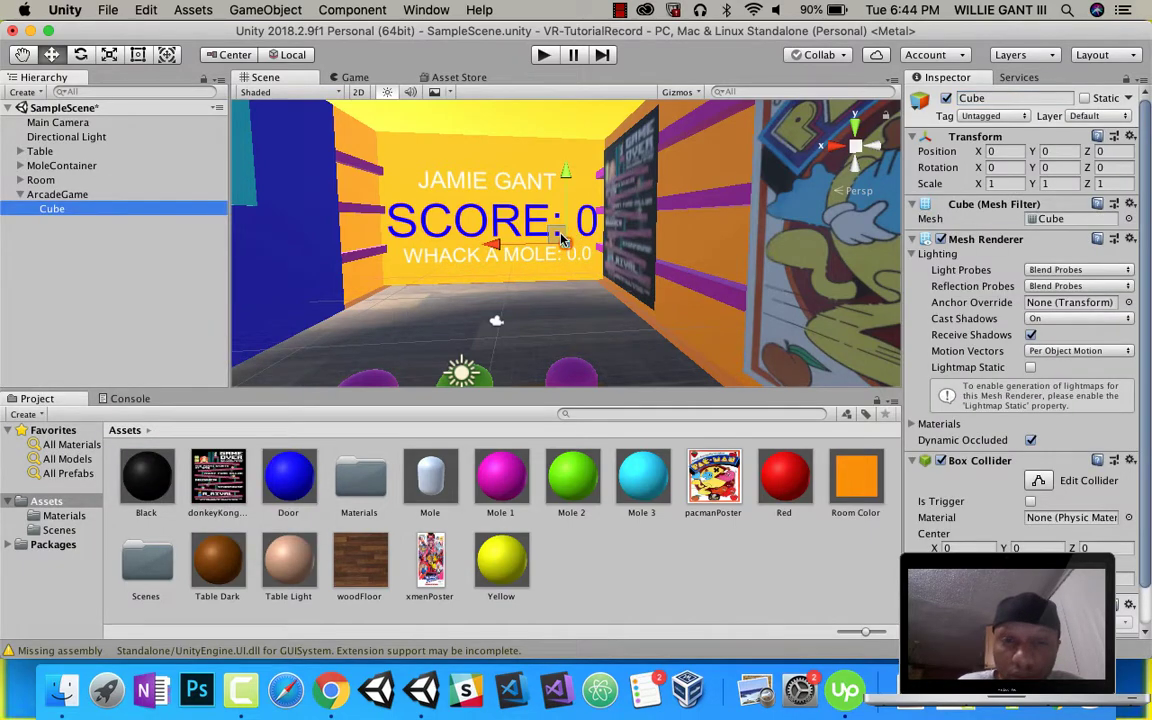
- Move the cube across the floor beside the Game Over poster, to about X 2.21 and Z 19.31
right_drag(532, 255, 572, 272)
middle_drag(572, 272, 657, 337)
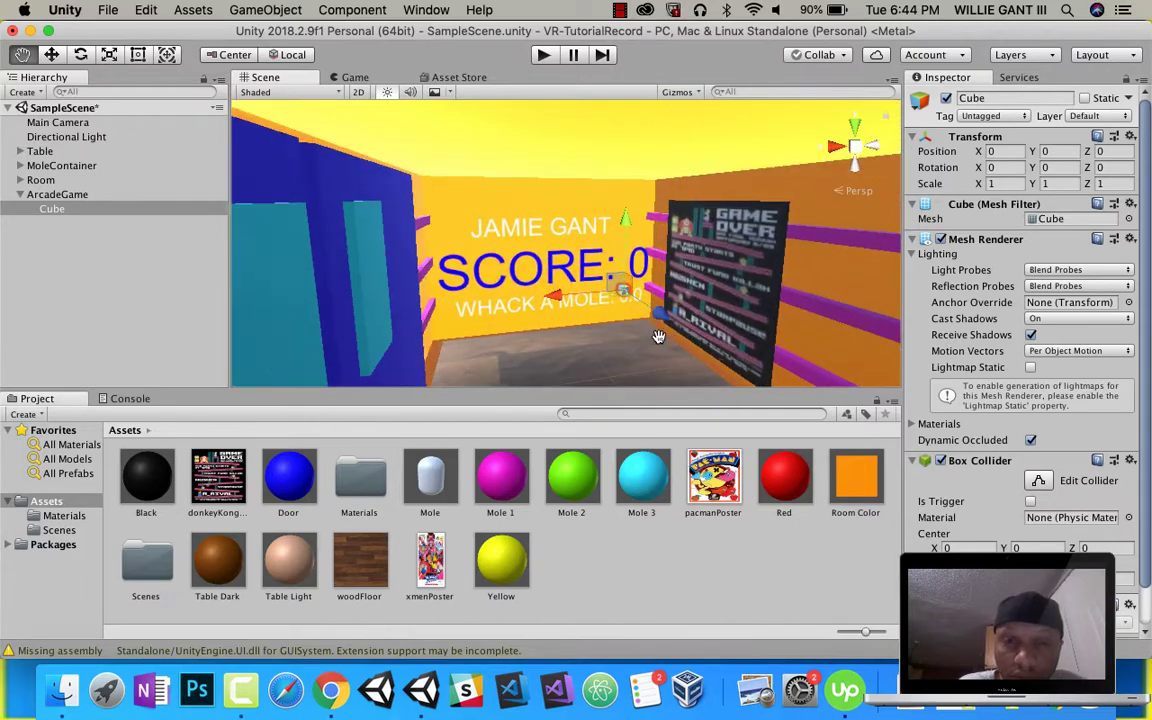
drag(662, 325, 649, 381)
middle_drag(689, 337, 660, 316)
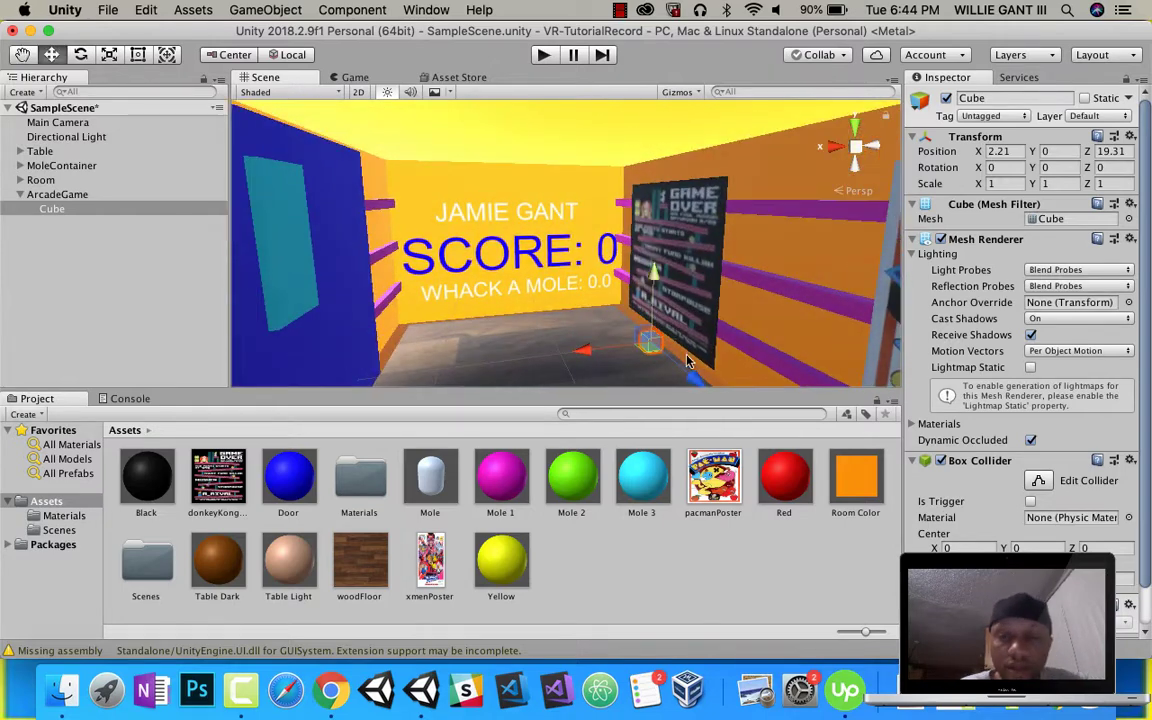
- Try X scales of 10 and 5 on the cube, then settle on 7
right_drag(691, 363, 692, 366)
alt+drag(692, 365, 590, 275)
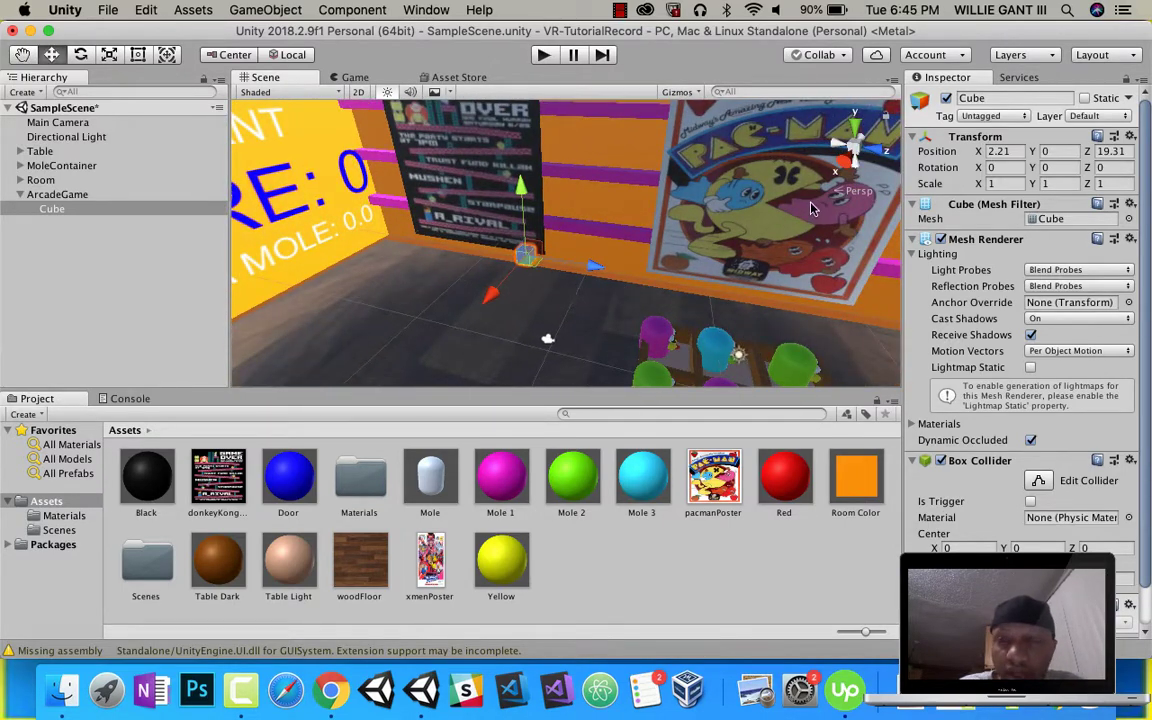
click(999, 183)
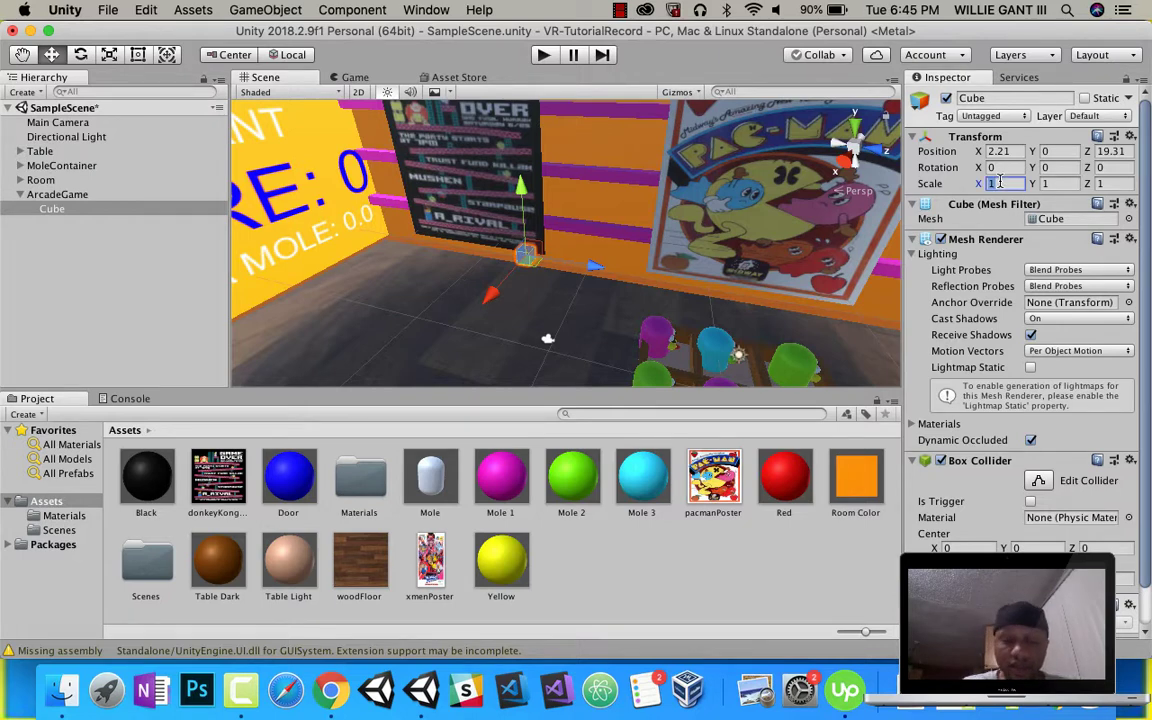
text(10)
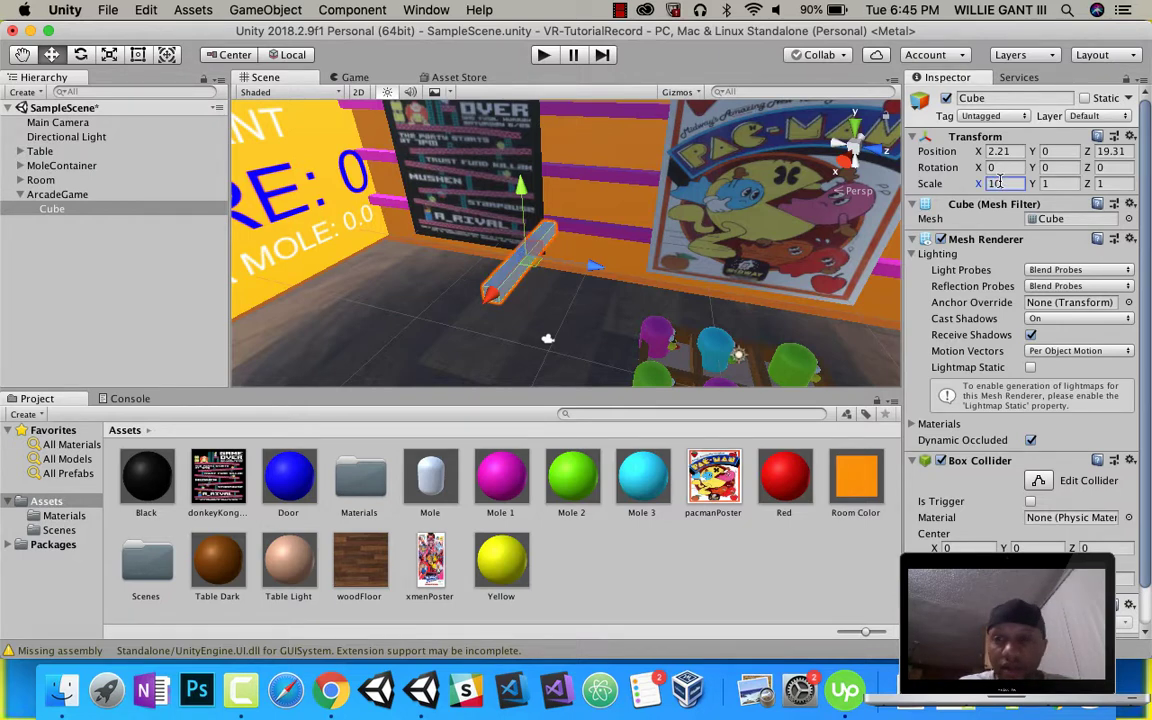
key(BackSpace)
key(BackSpace)
text(5)
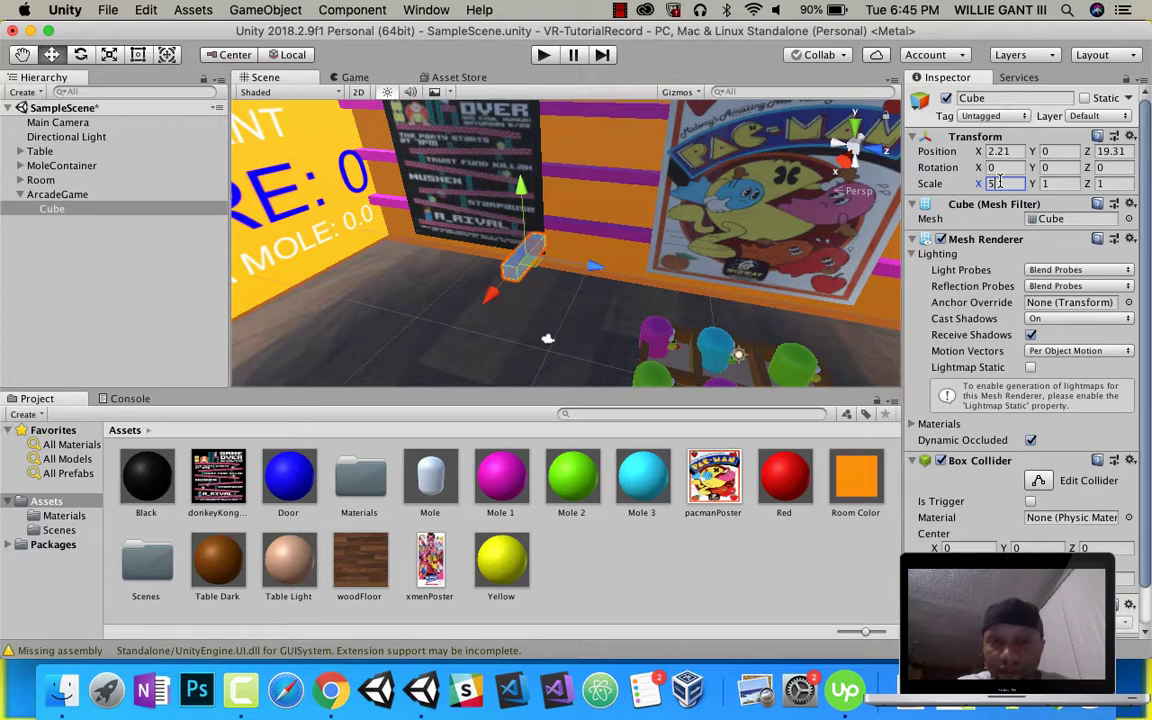
key(BackSpace)
text(7)
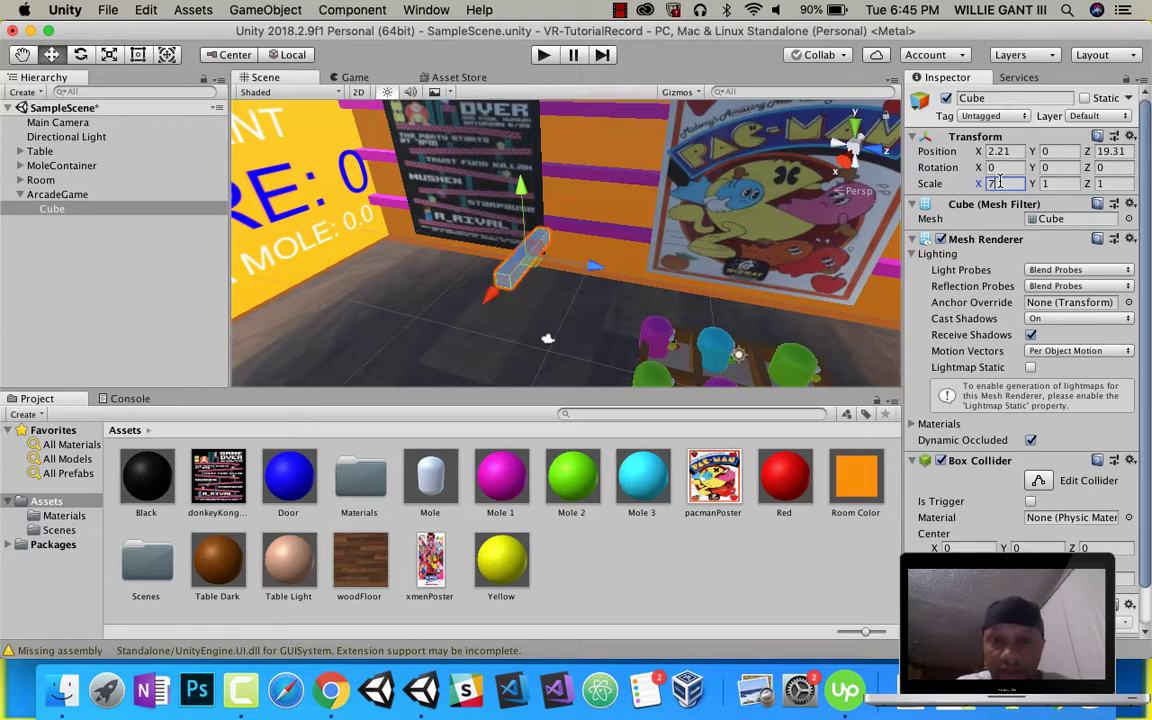
key(BackSpace)
text(10)
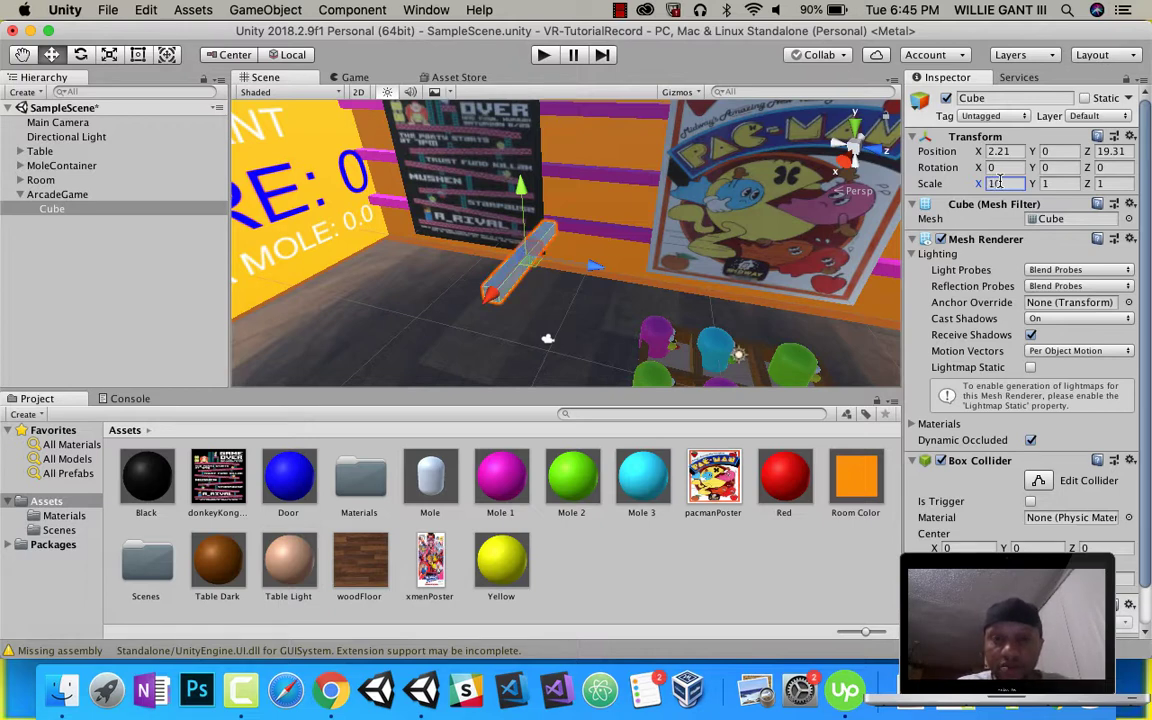
key(BackSpace)
key(BackSpace)
text(7)
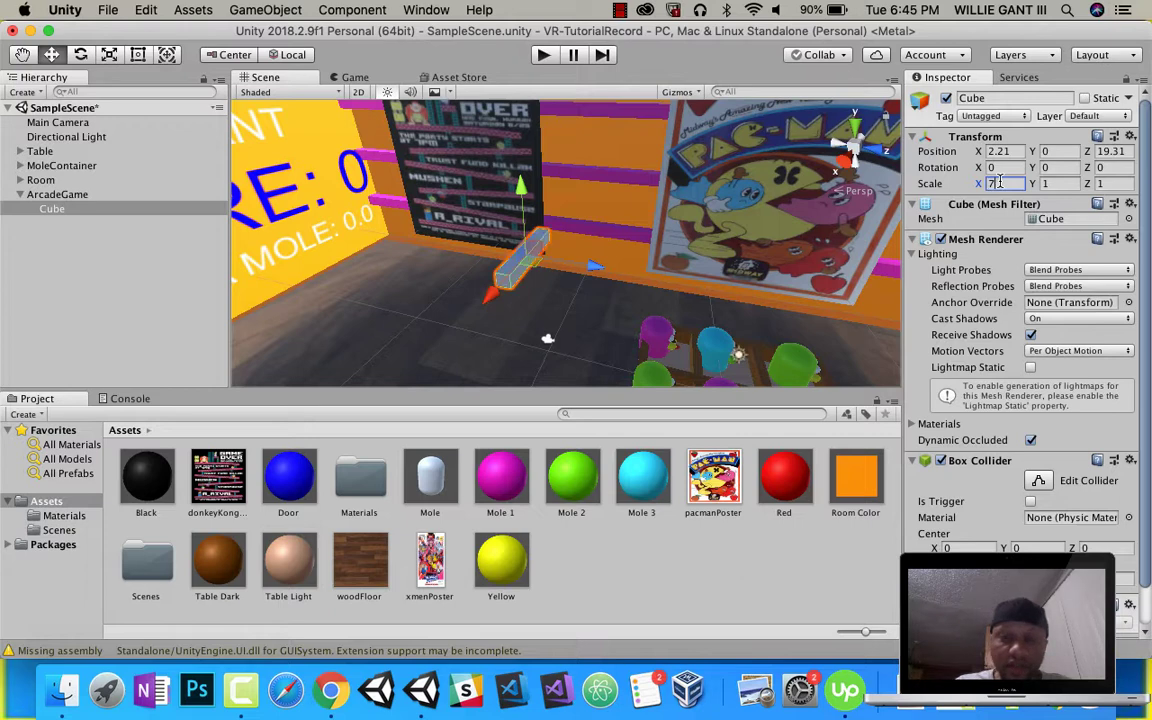
- Set the cube's Y scale to 7 and its Z scale to 5
click(1053, 184)
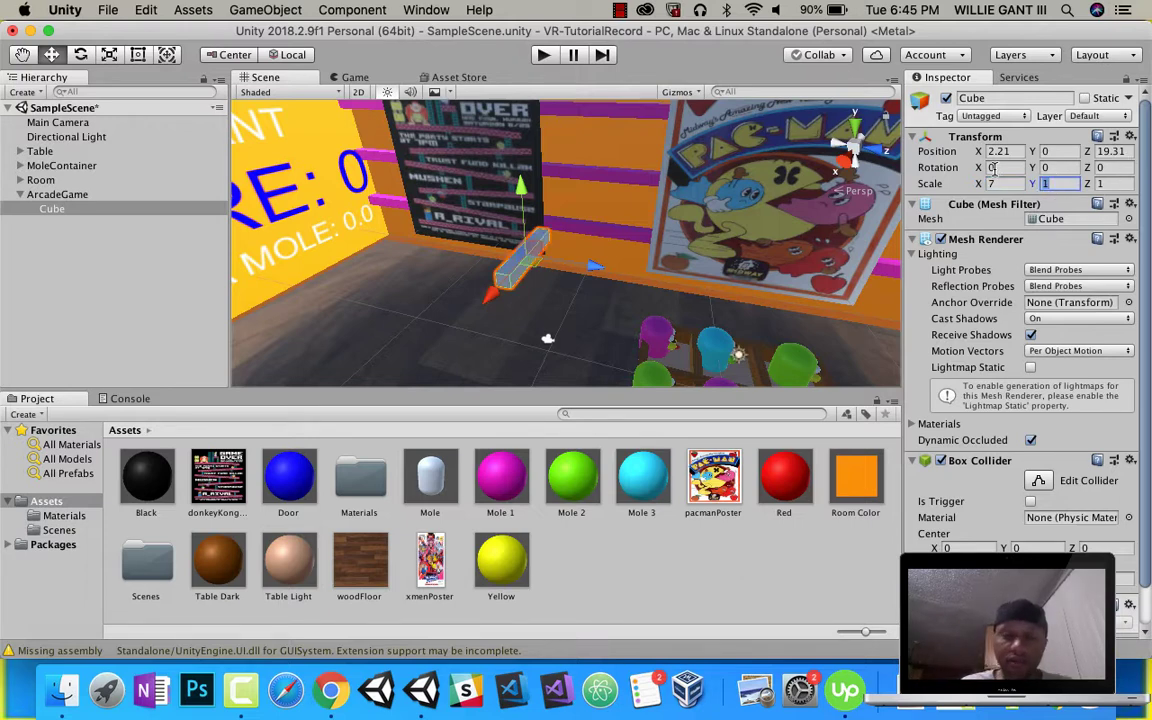
text(5)
key(BackSpace)
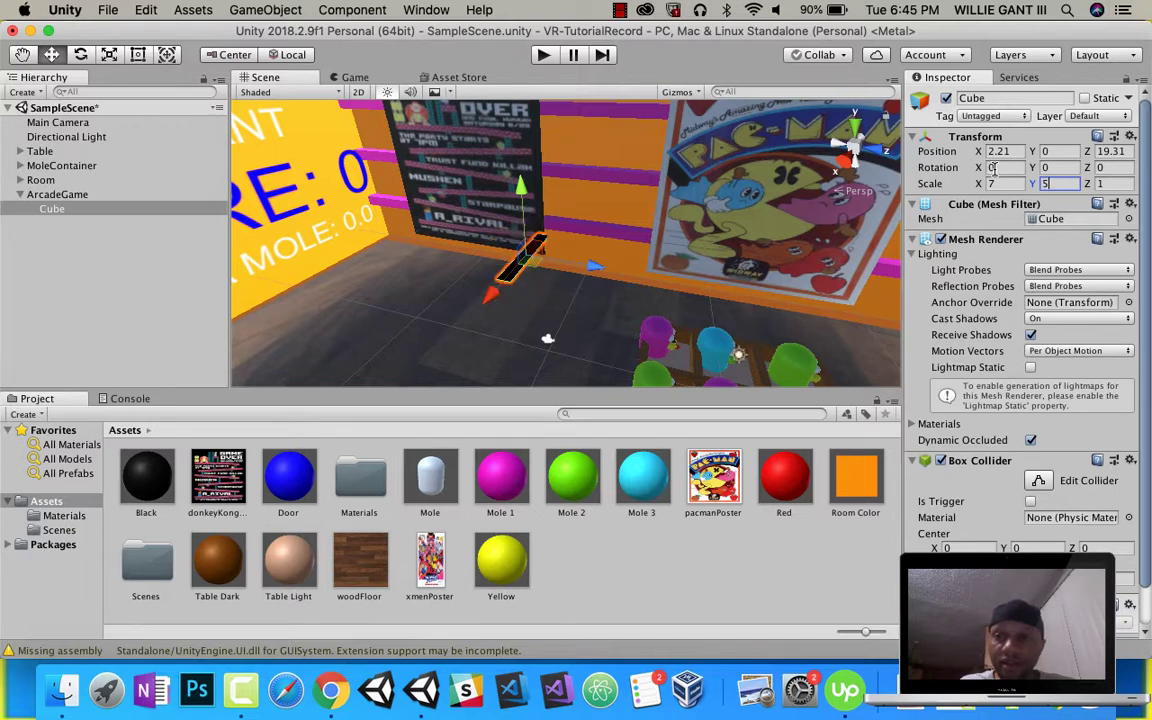
text(7)
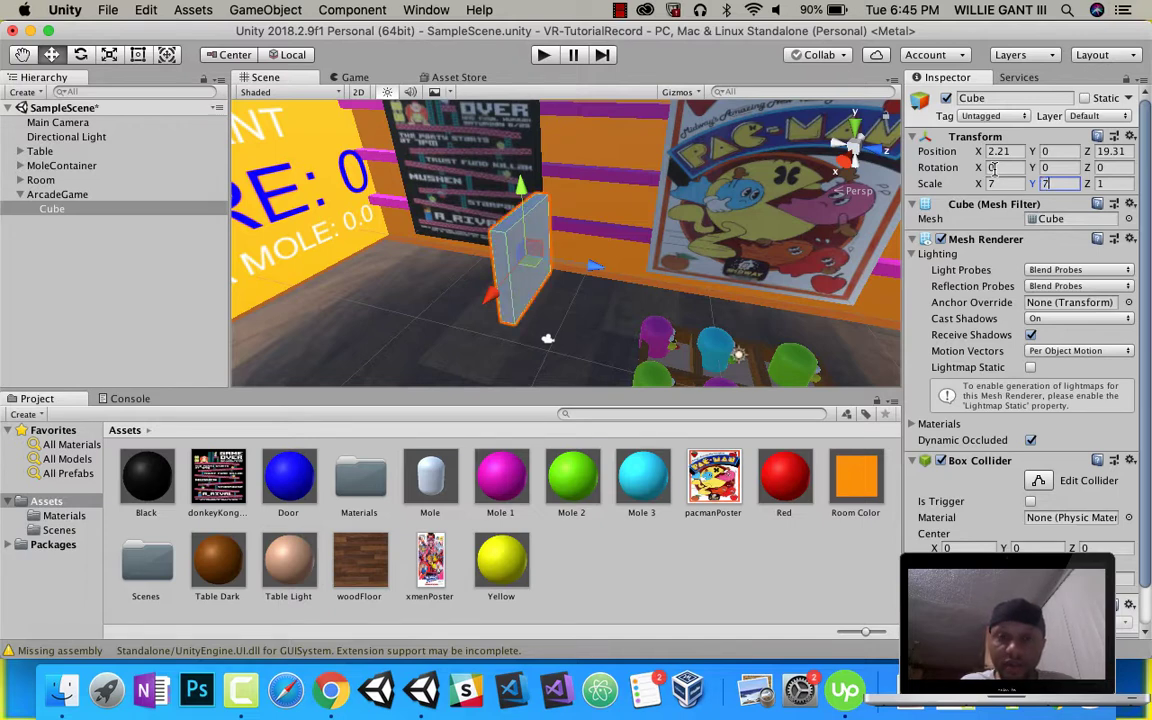
click(1118, 184)
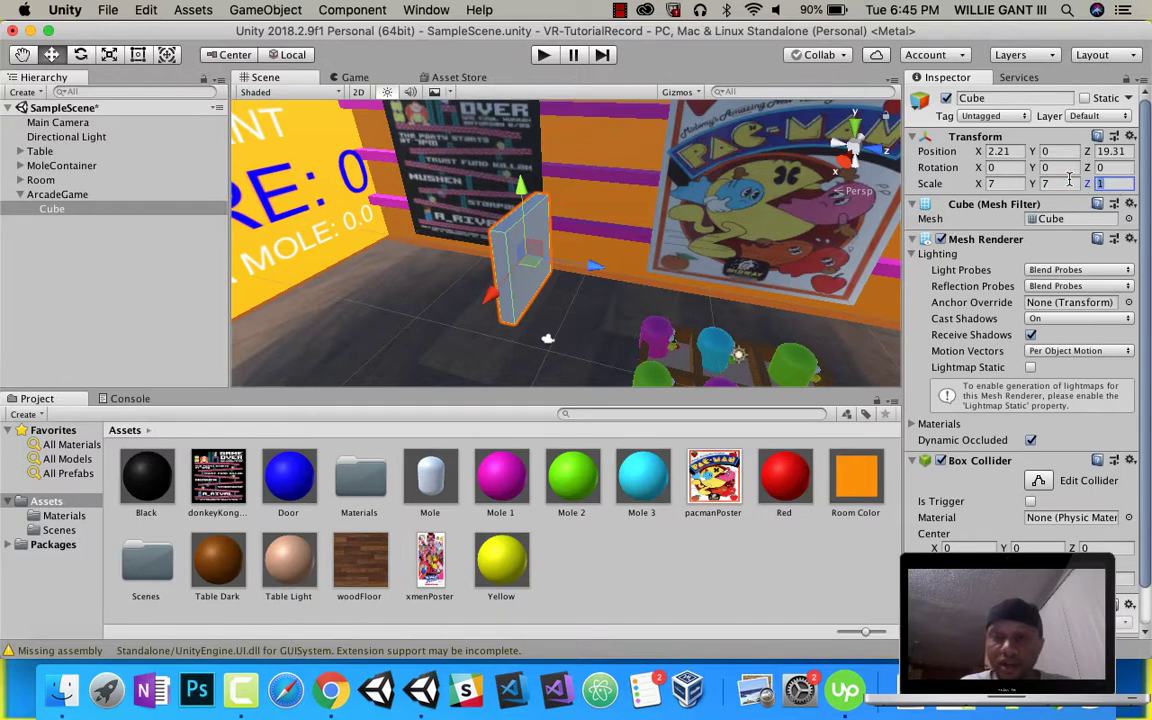
text(5)
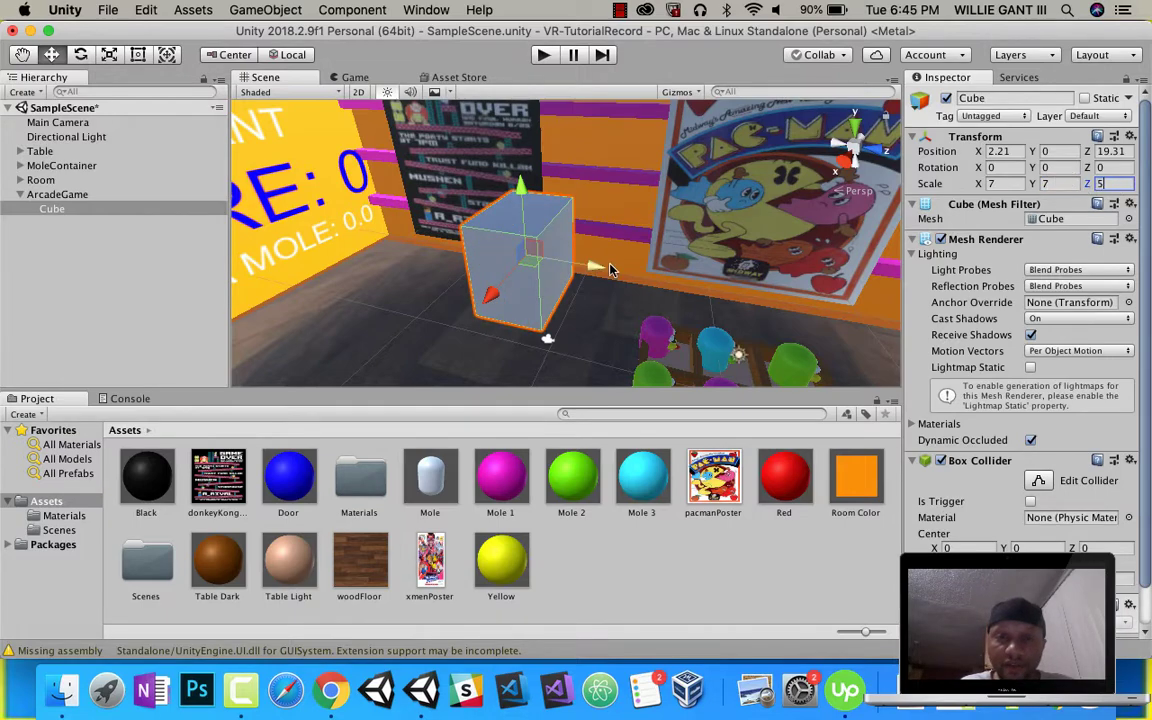
- Duplicate the scaled cube inside the ArcadeGame object
middle_drag(600, 267, 706, 283)
scroll(743, 280, up, 5)
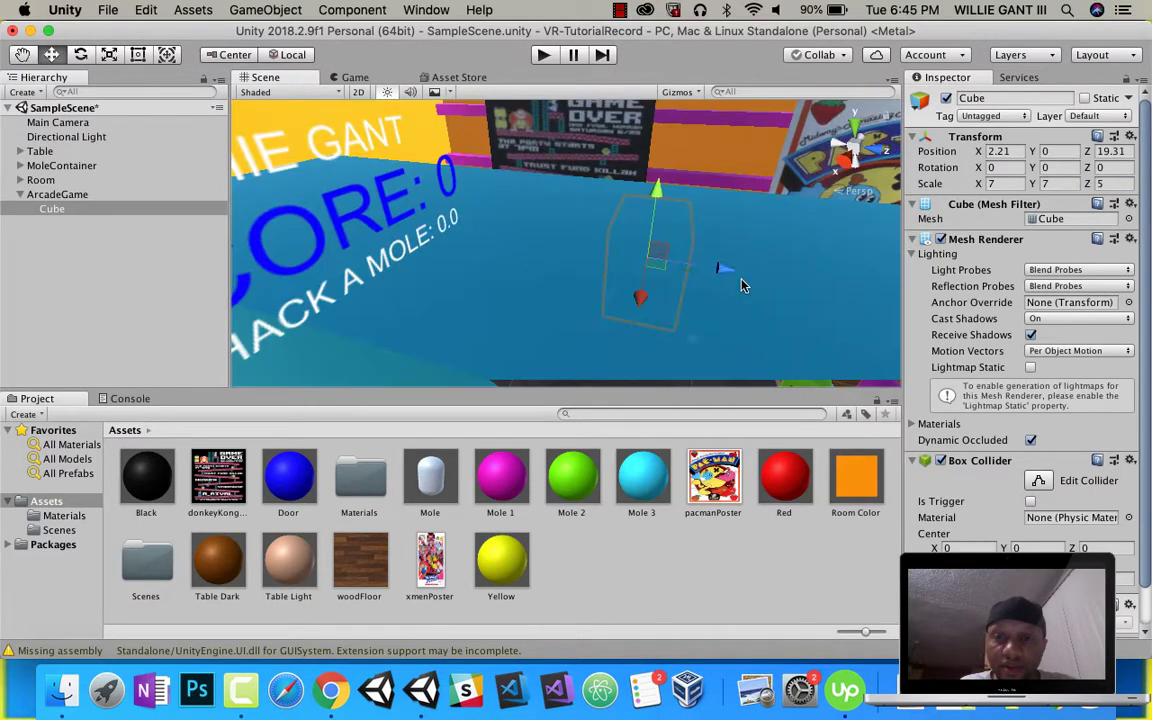
right_drag(820, 289, 760, 293)
middle_drag(760, 293, 661, 269)
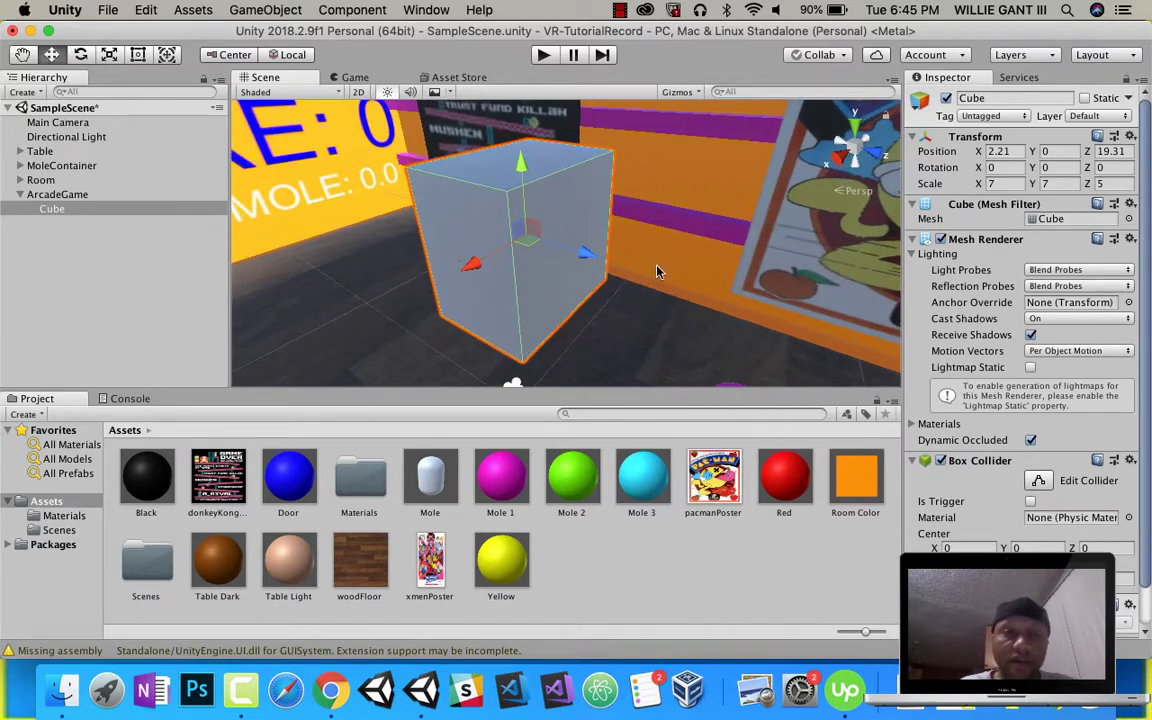
right_click(57, 212)
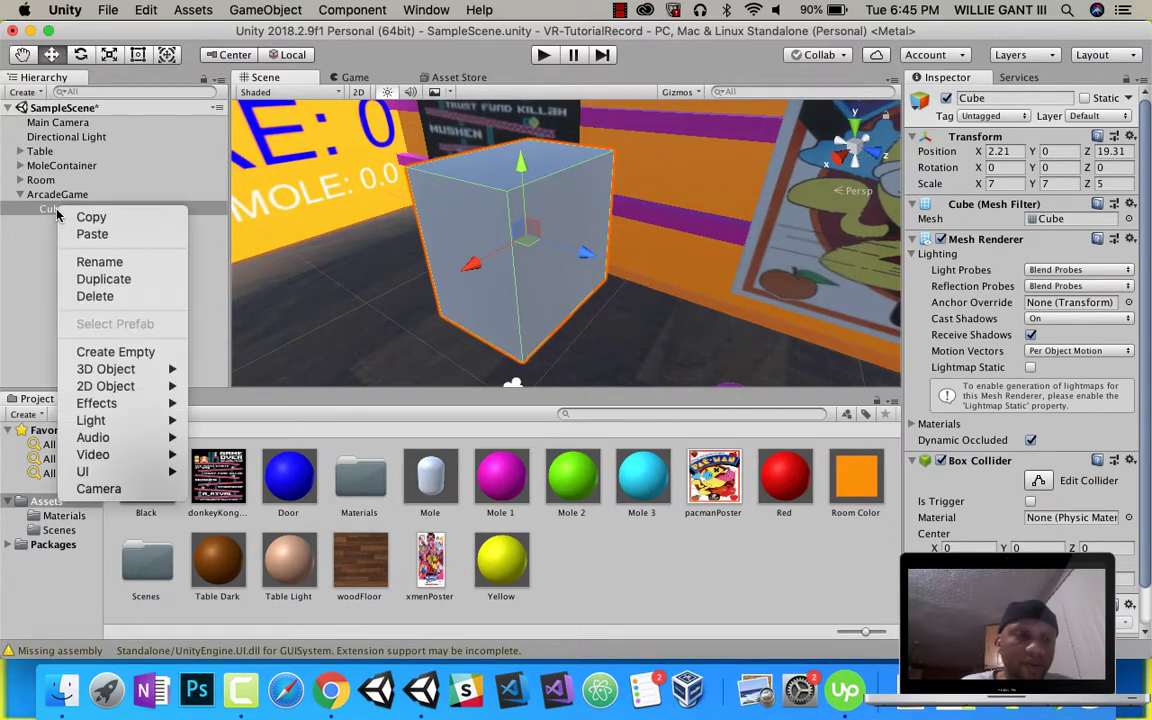
click(134, 270)
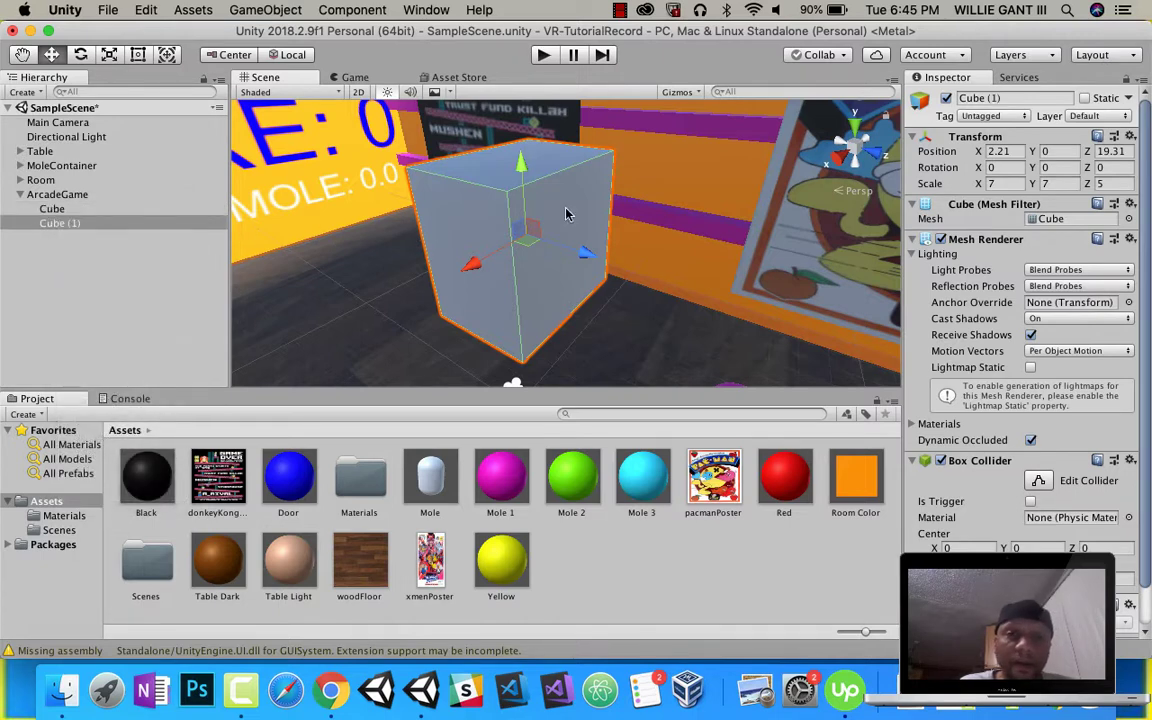
- Raise the duplicate cube onto the top of the original, to about Y 6.81
scroll(557, 175, down, 1)
scroll(570, 197, down, 4)
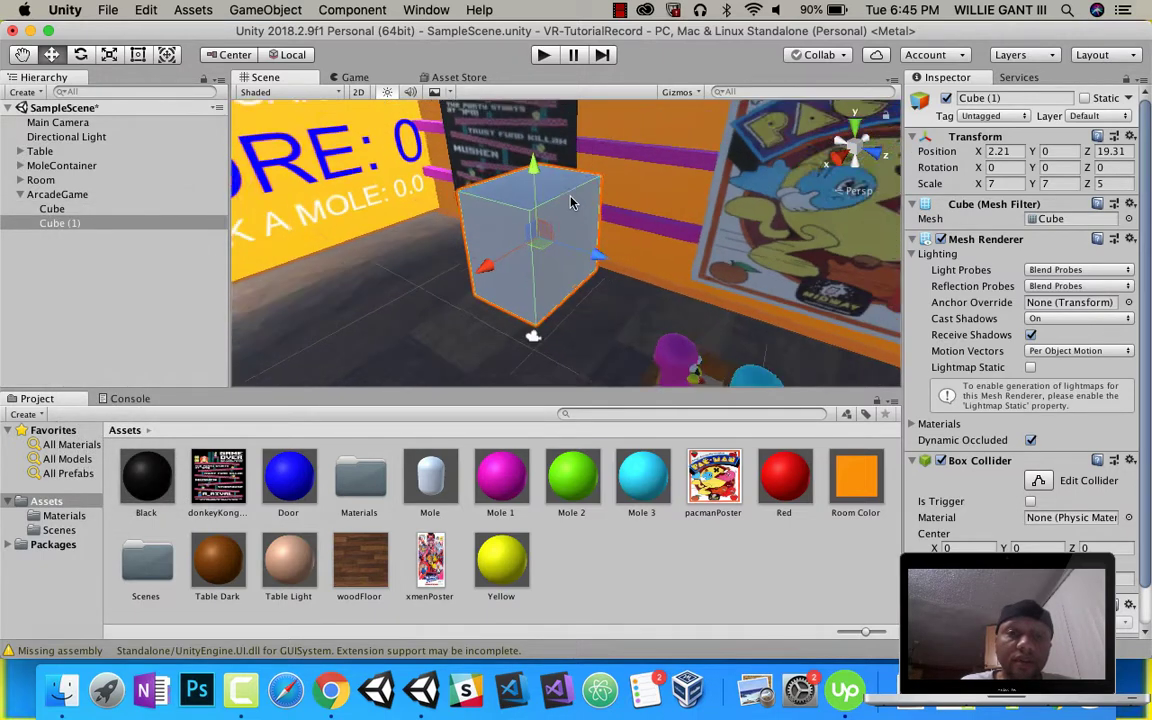
drag(534, 167, 507, 93)
- Narrow the upper cube along its X axis to a scale of about 3.23
alt+drag(647, 168, 597, 200)
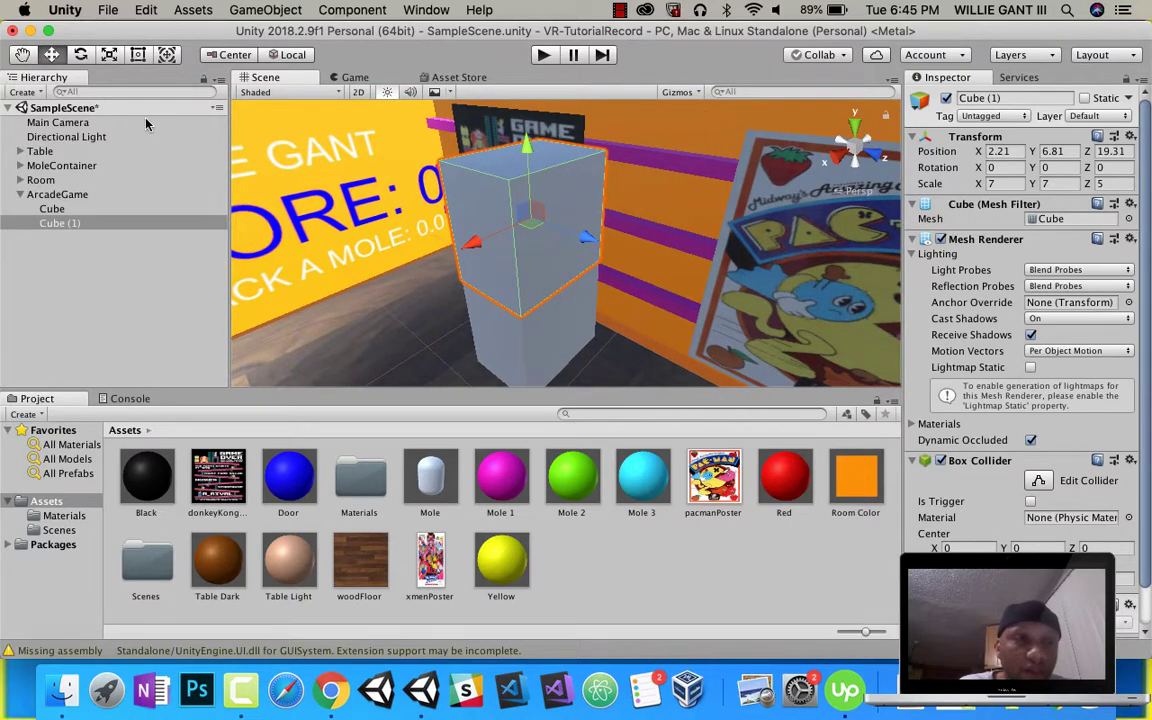
click(110, 56)
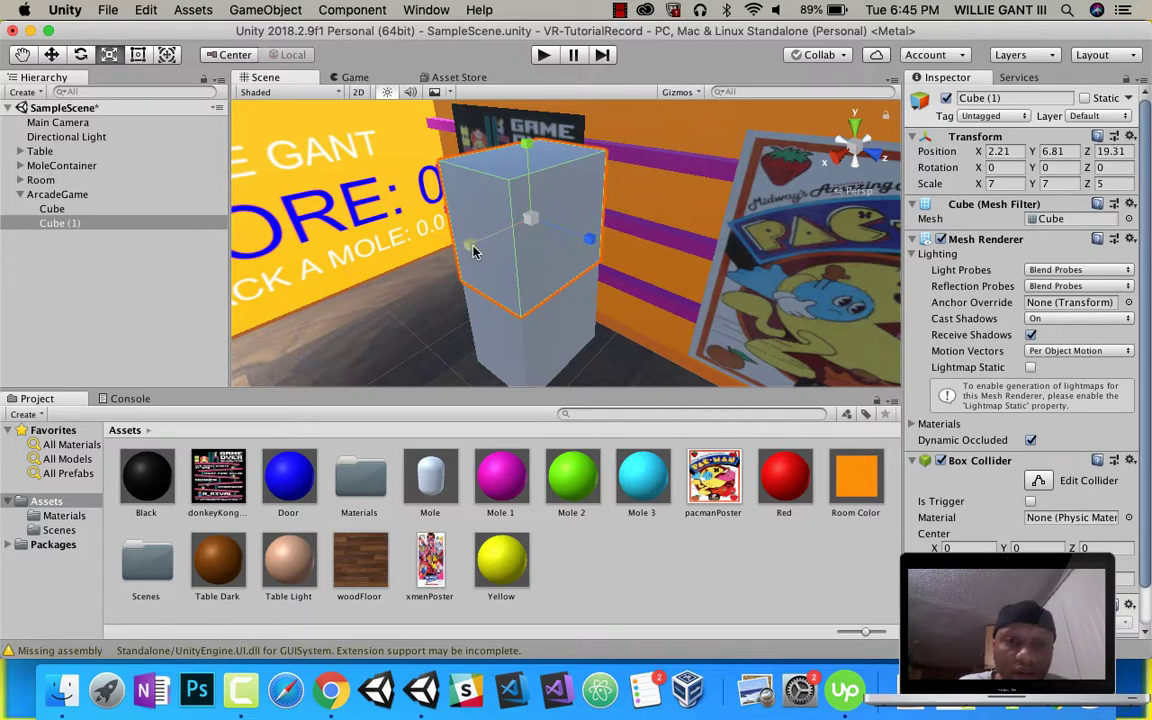
drag(472, 246, 500, 245)
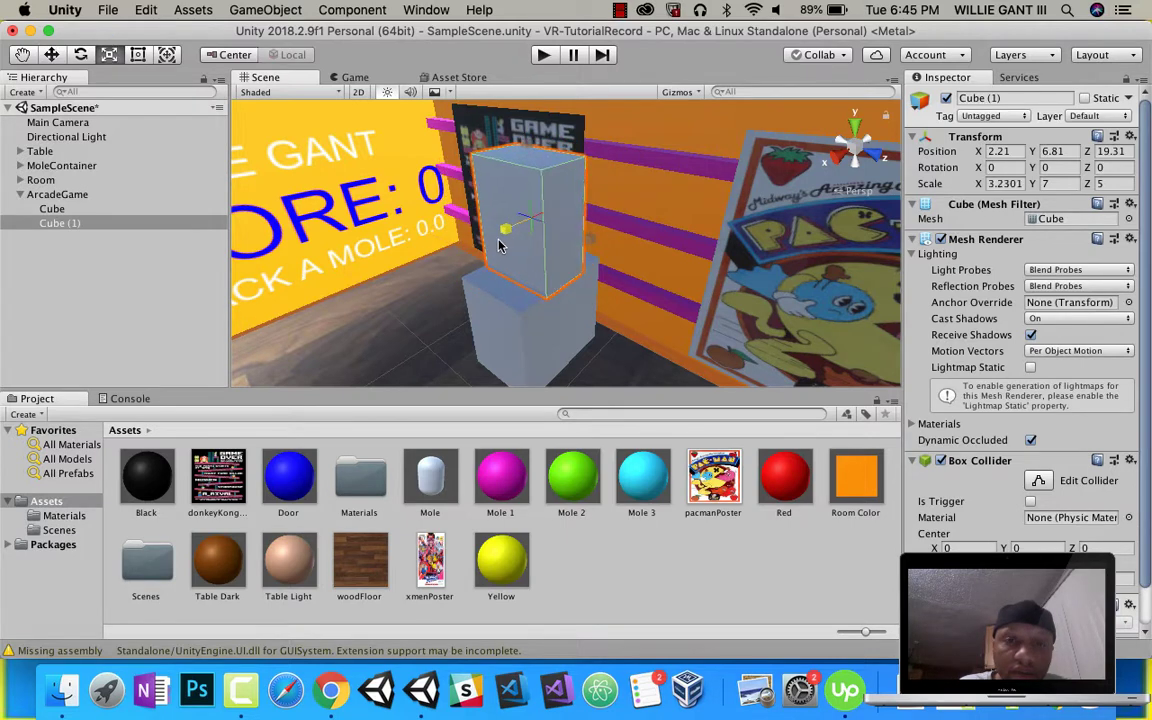
click(51, 55)
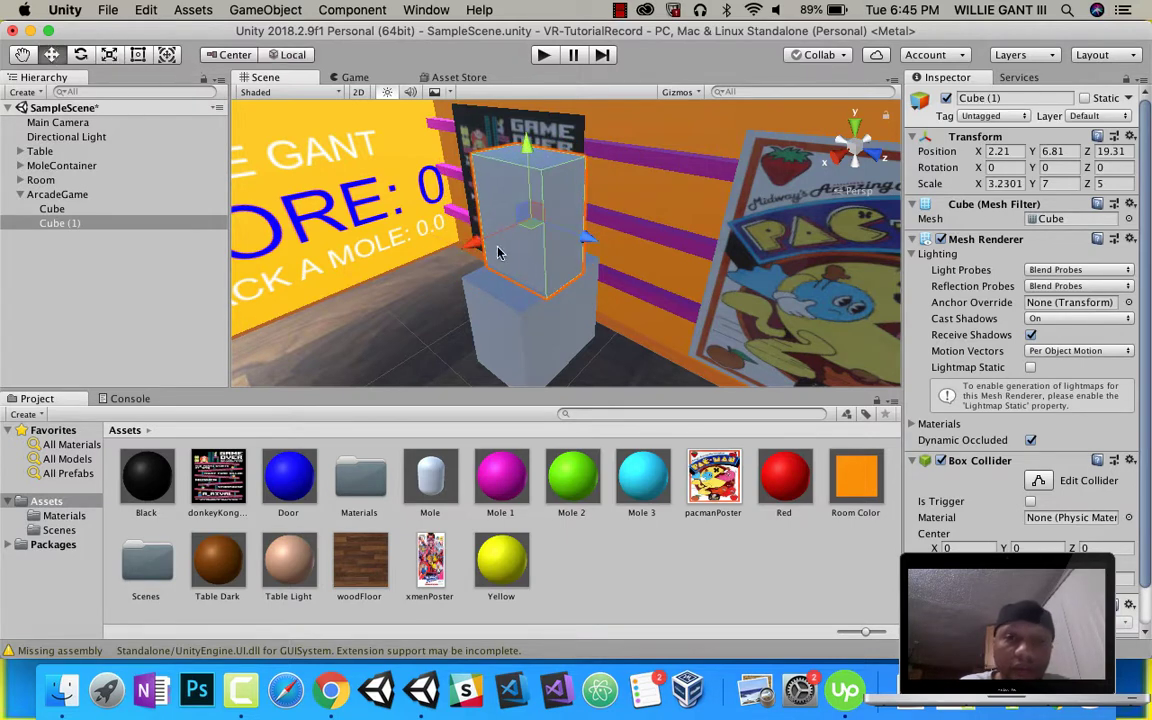
- Move the upper cube back along X to about 0.55 and duplicate it inside the ArcadeGame object
drag(470, 238, 496, 240)
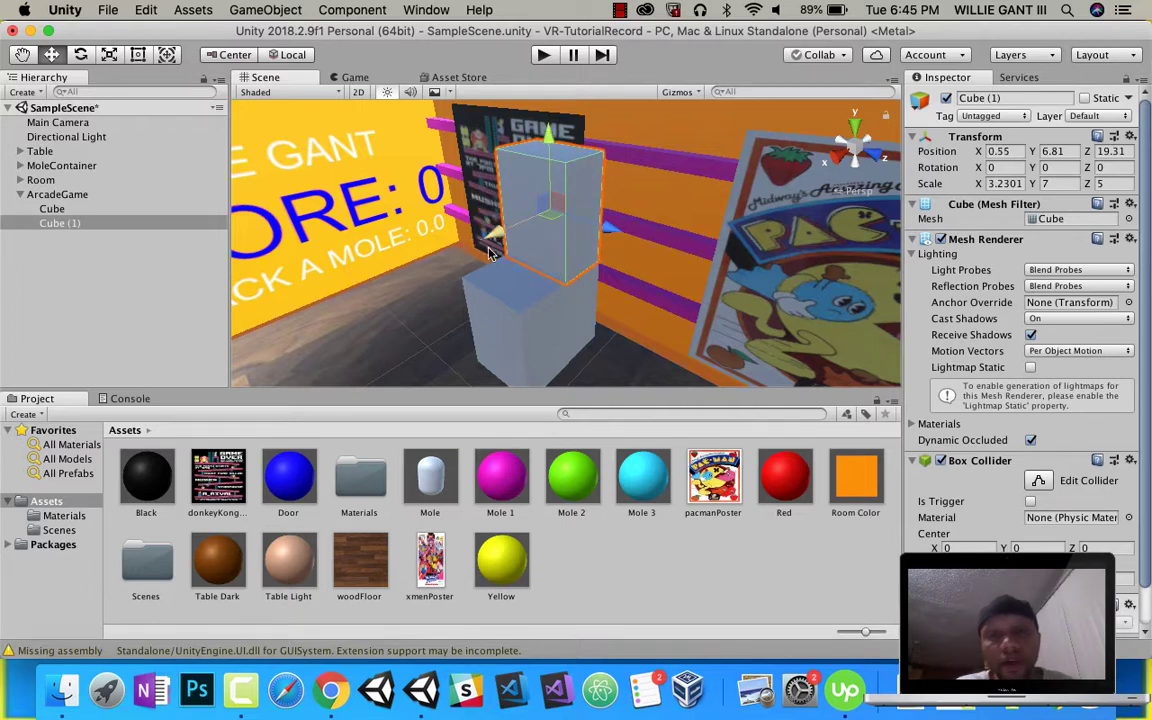
right_click(50, 226)
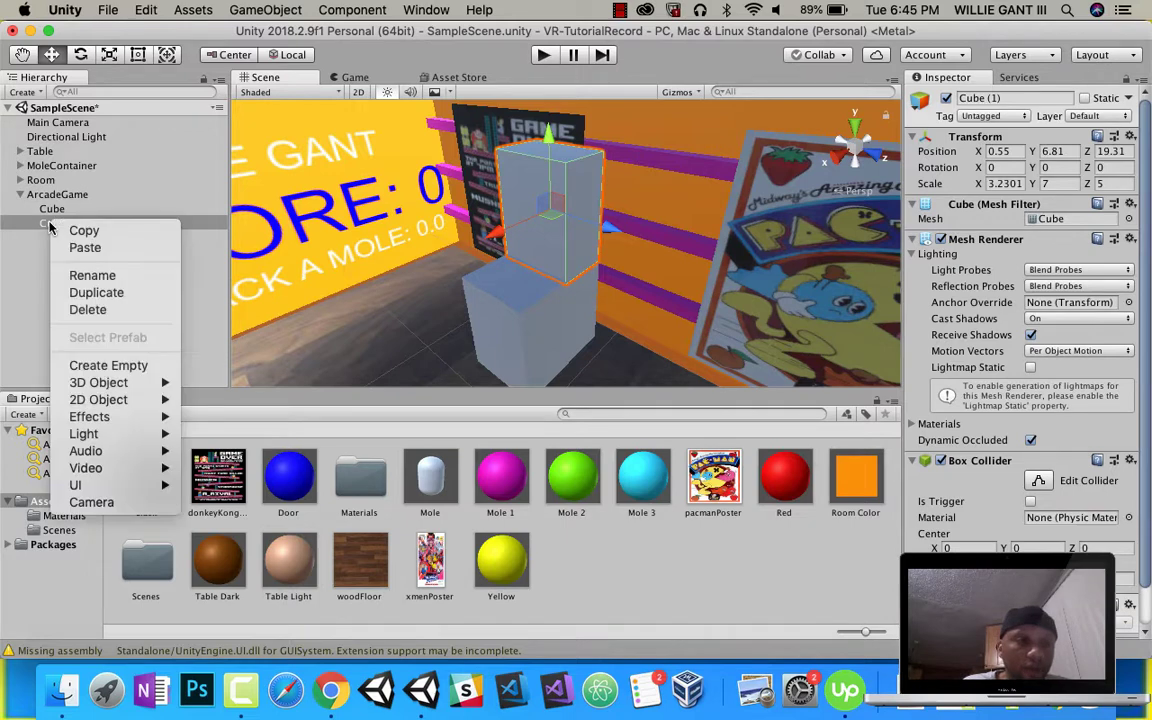
click(100, 291)
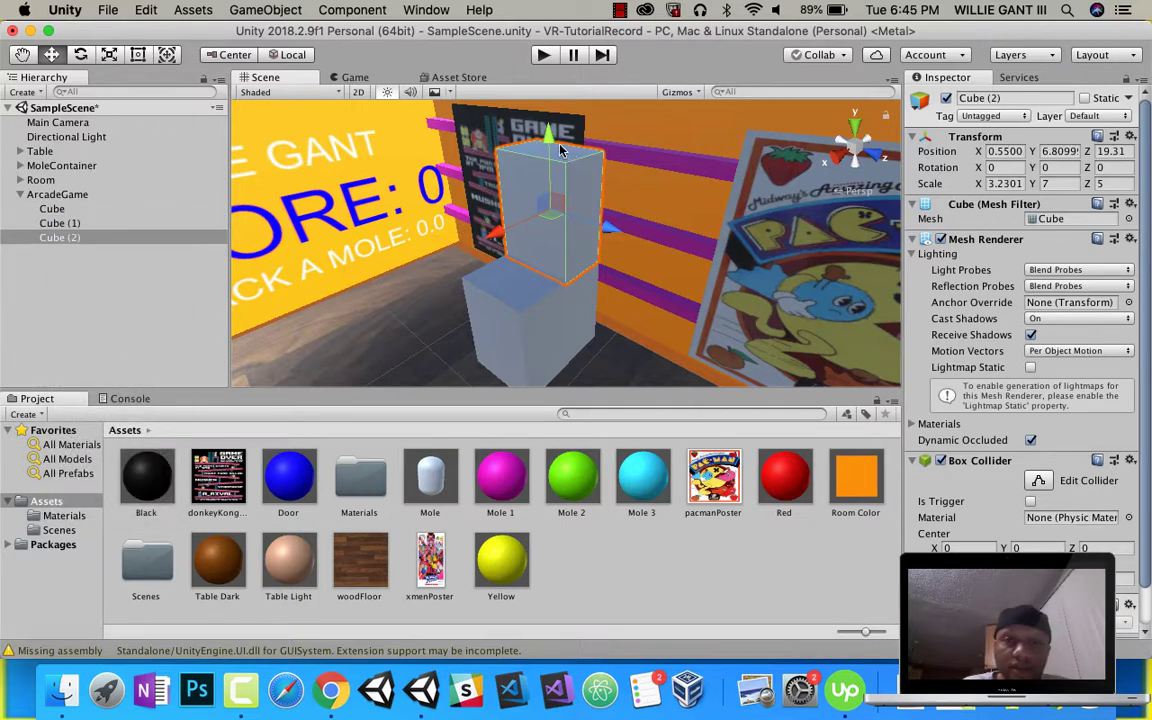
- Raise the new duplicate to about Y 8.32 and set its scale to about 2.44 on Y and 7 on X
mouse_move(561, 150)
mouse_down()
mouse_move(560, 98)
mouse_move(560, 125)
mouse_move(547, 128)
mouse_move(556, 158)
mouse_up()
click(110, 55)
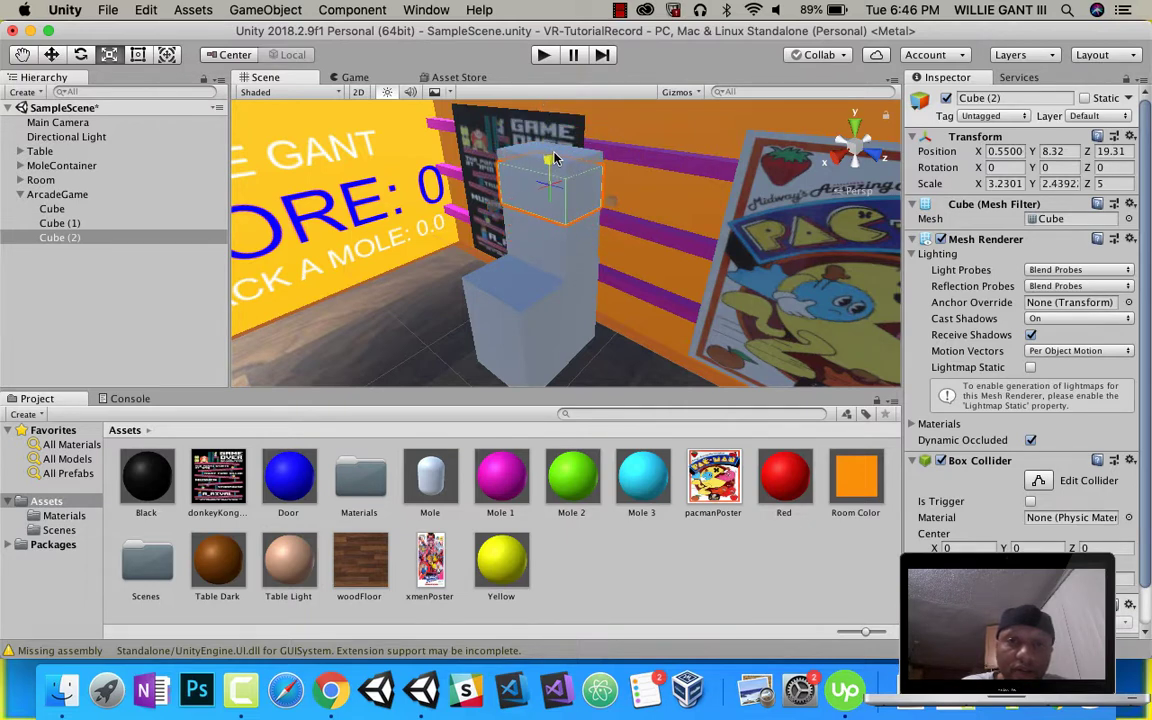
drag(494, 203, 451, 220)
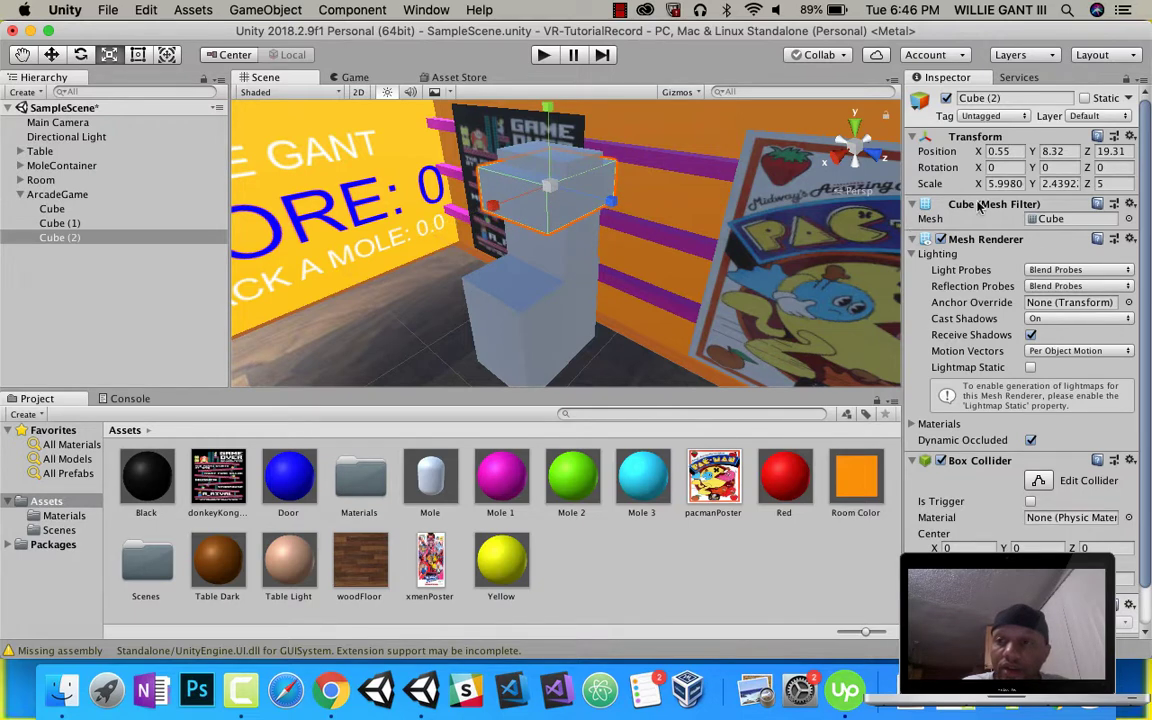
click(1007, 184)
click(1006, 184)
text(6)
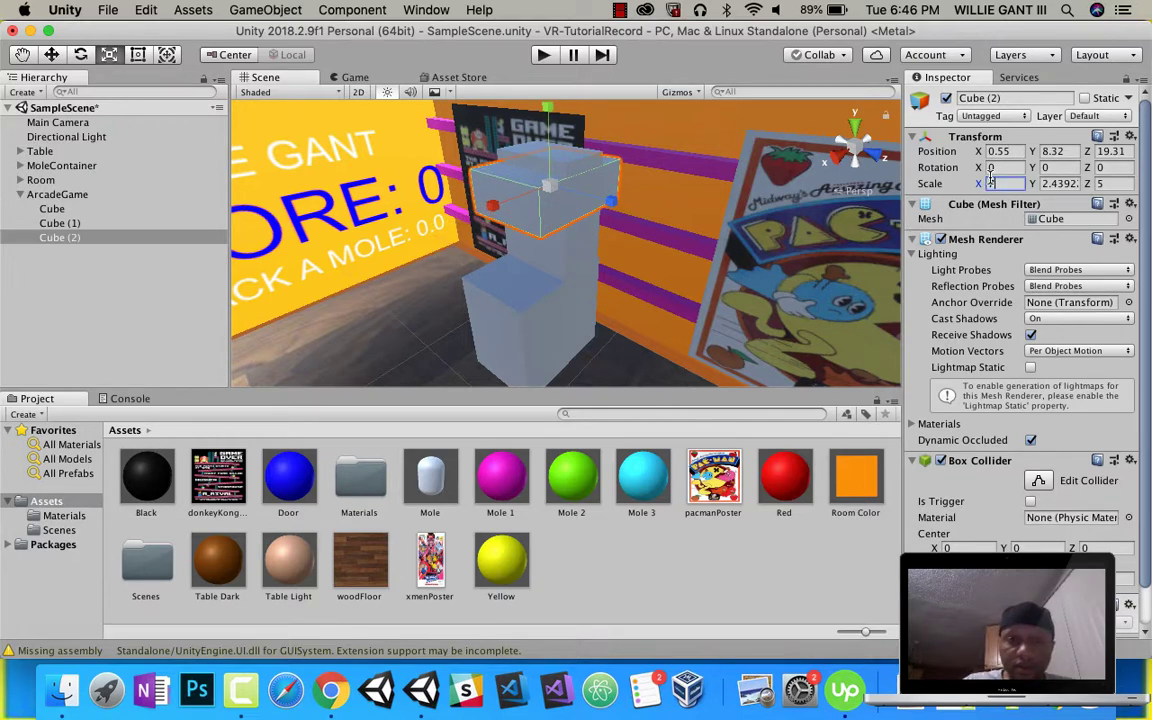
key(BackSpace)
text(7)
- Move the widened cube forward to about X 2.38 and up to about Y 11.45
click(51, 54)
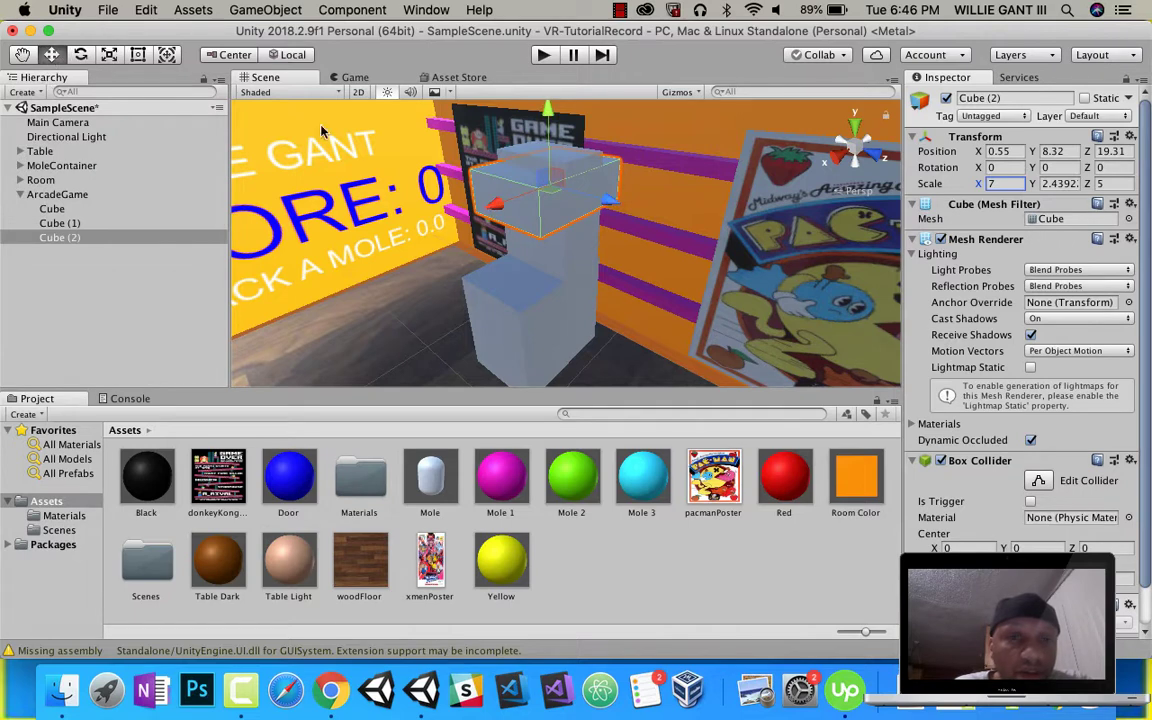
drag(505, 222, 476, 220)
drag(516, 132, 503, 75)
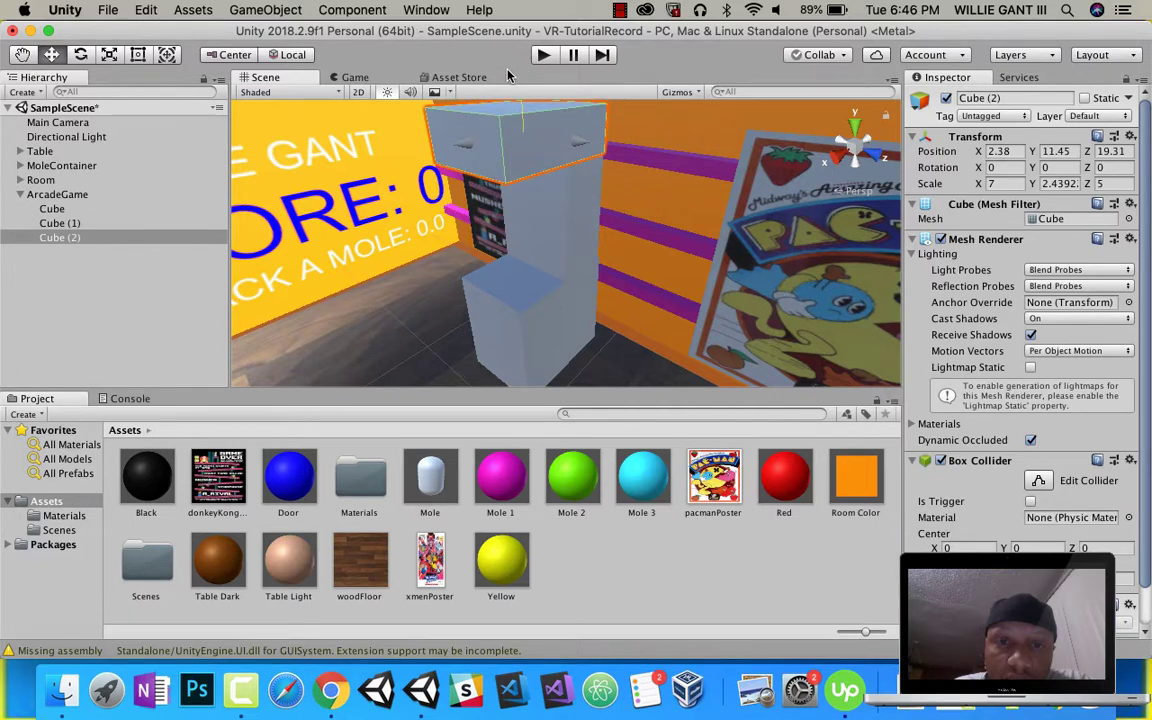
- Flatten the top cube to a Y scale of about 1.39 and lower it to about Y 10.97
click(111, 54)
right_drag(554, 244, 554, 158)
drag(532, 127, 530, 158)
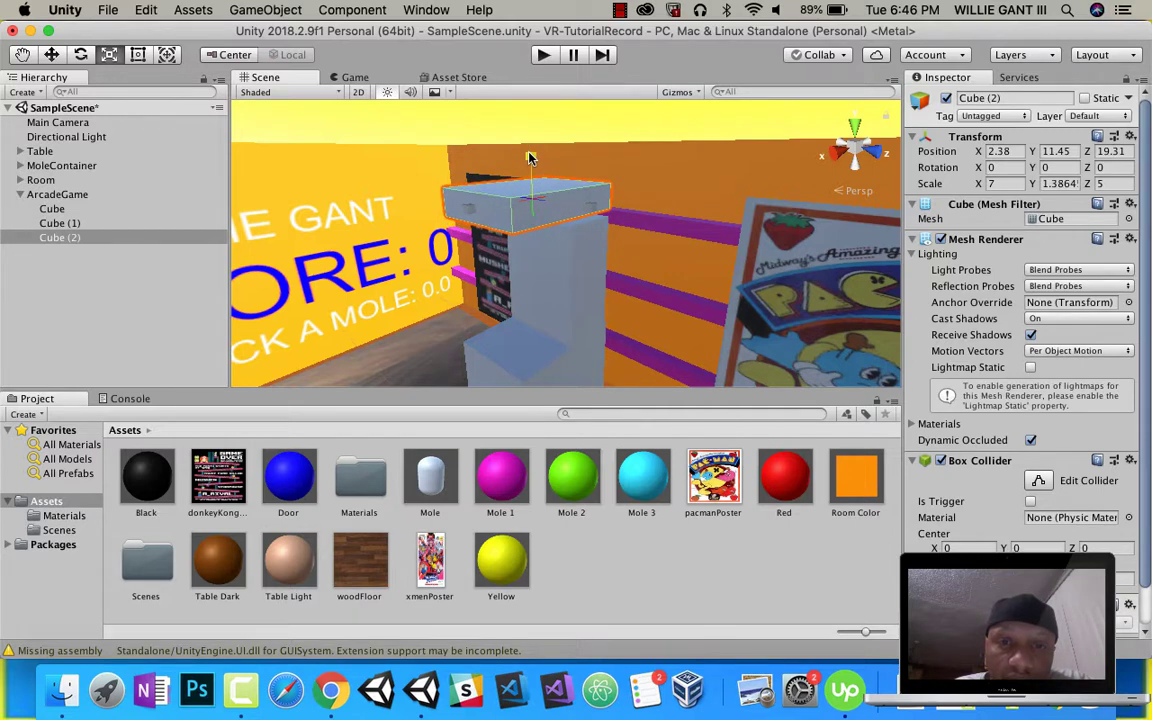
click(51, 54)
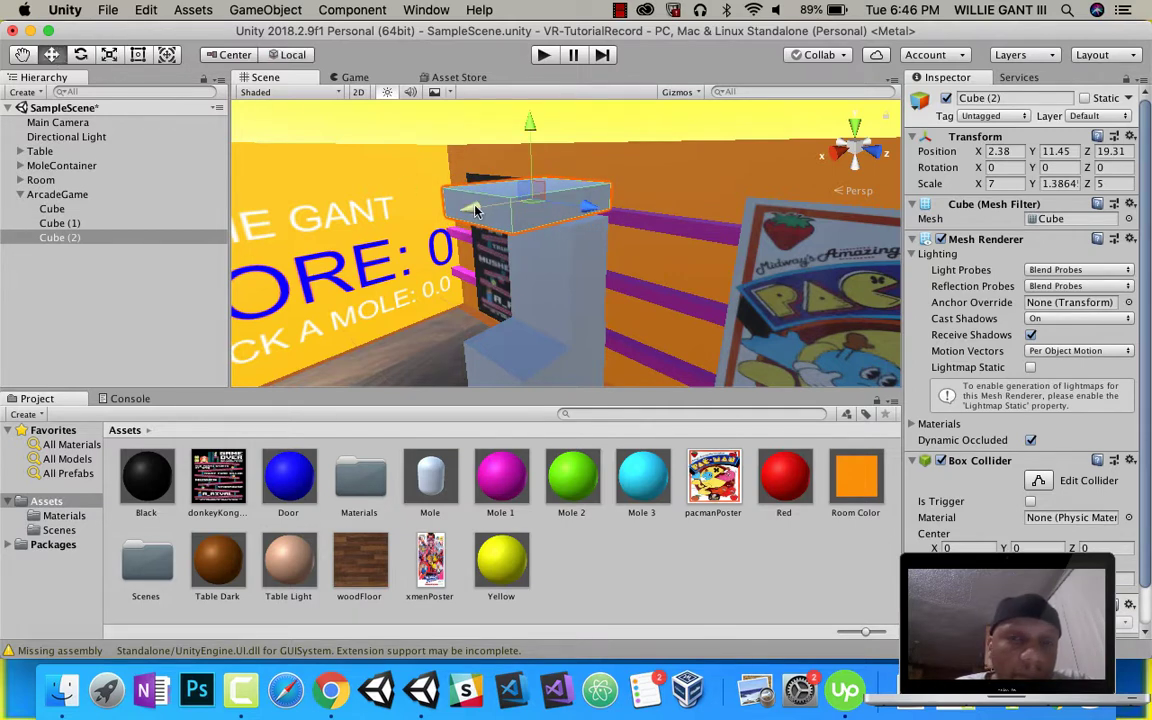
drag(521, 138, 699, 269)
- Apply the green Mole 2 material to all three cubes of the arcade cabinet
right_drag(699, 269, 640, 185)
middle_drag(628, 215, 641, 251)
drag(640, 250, 683, 286)
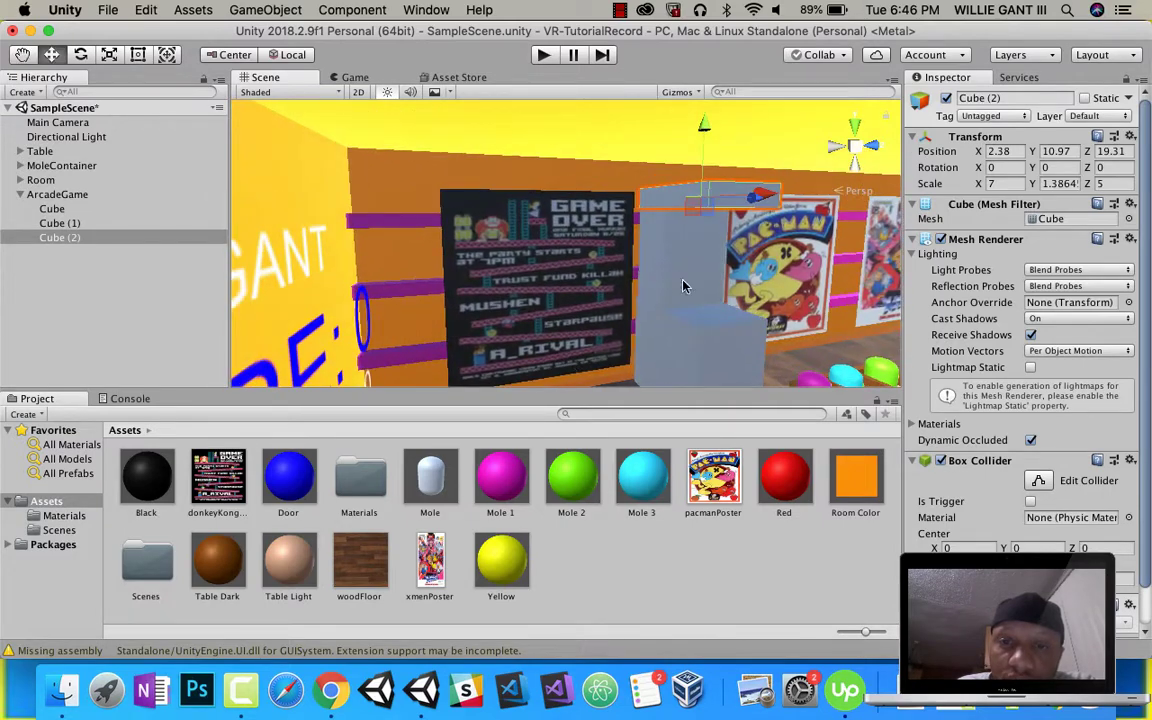
right_drag(671, 289, 658, 278)
middle_drag(735, 308, 620, 283)
drag(620, 283, 621, 290)
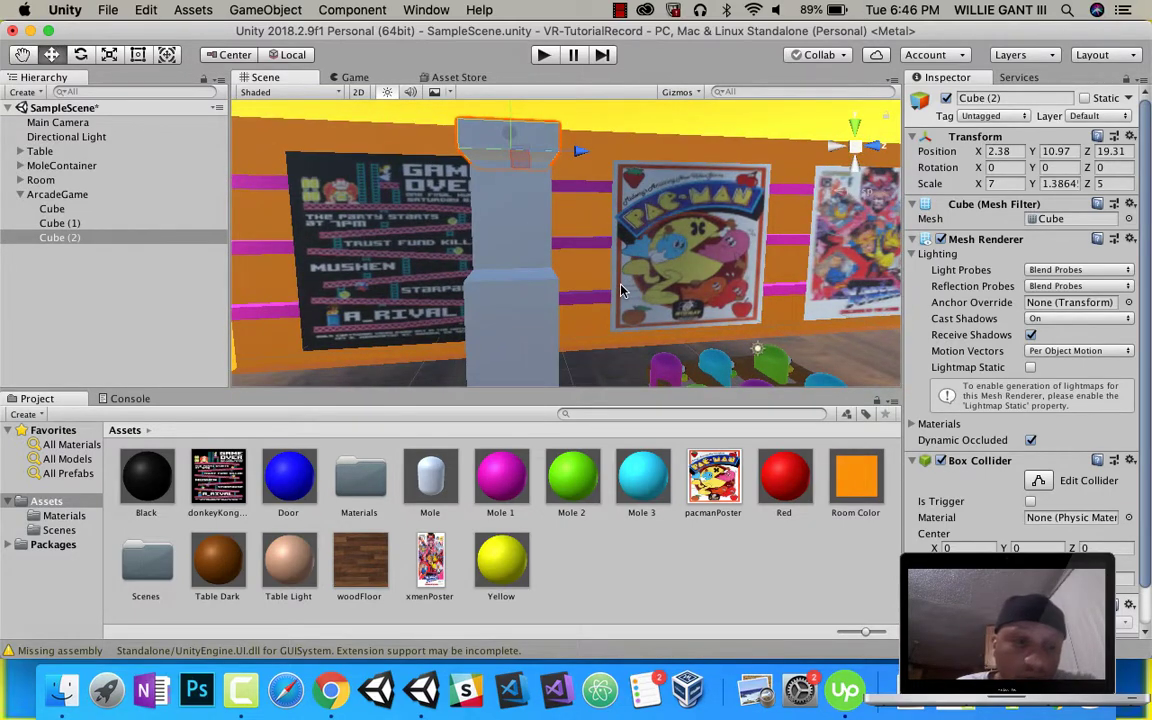
drag(567, 490, 462, 135)
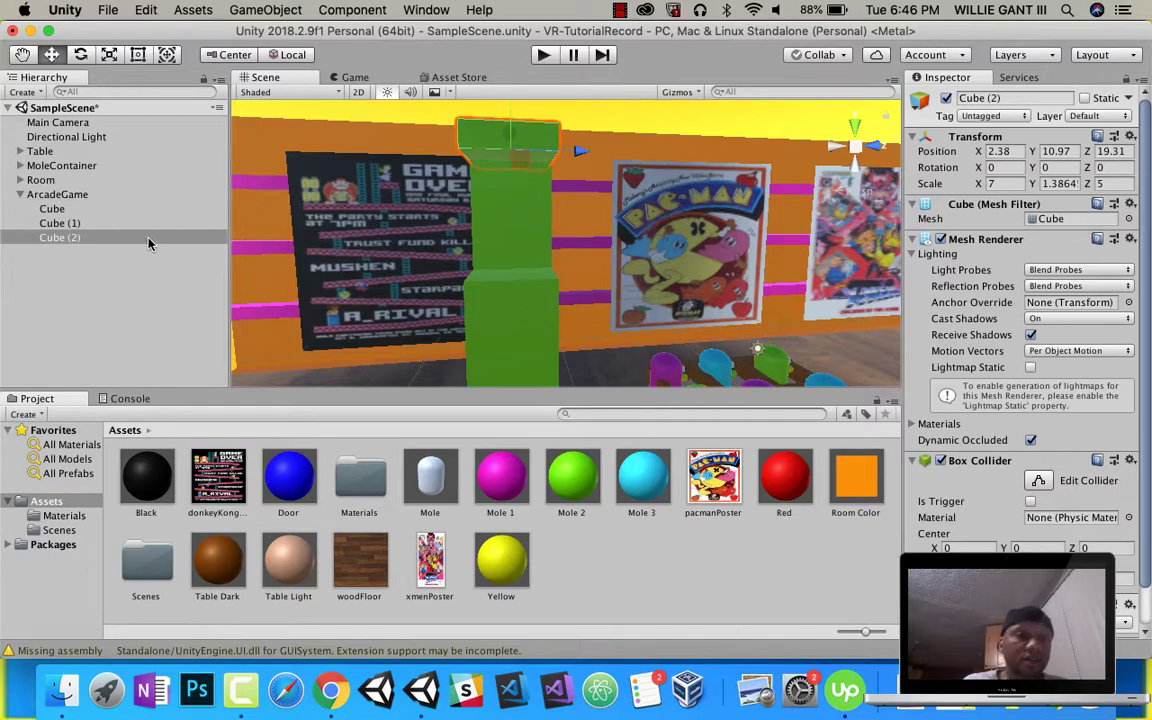
- Add a plane as a child of the ArcadeGame object
middle_drag(527, 321, 558, 300)
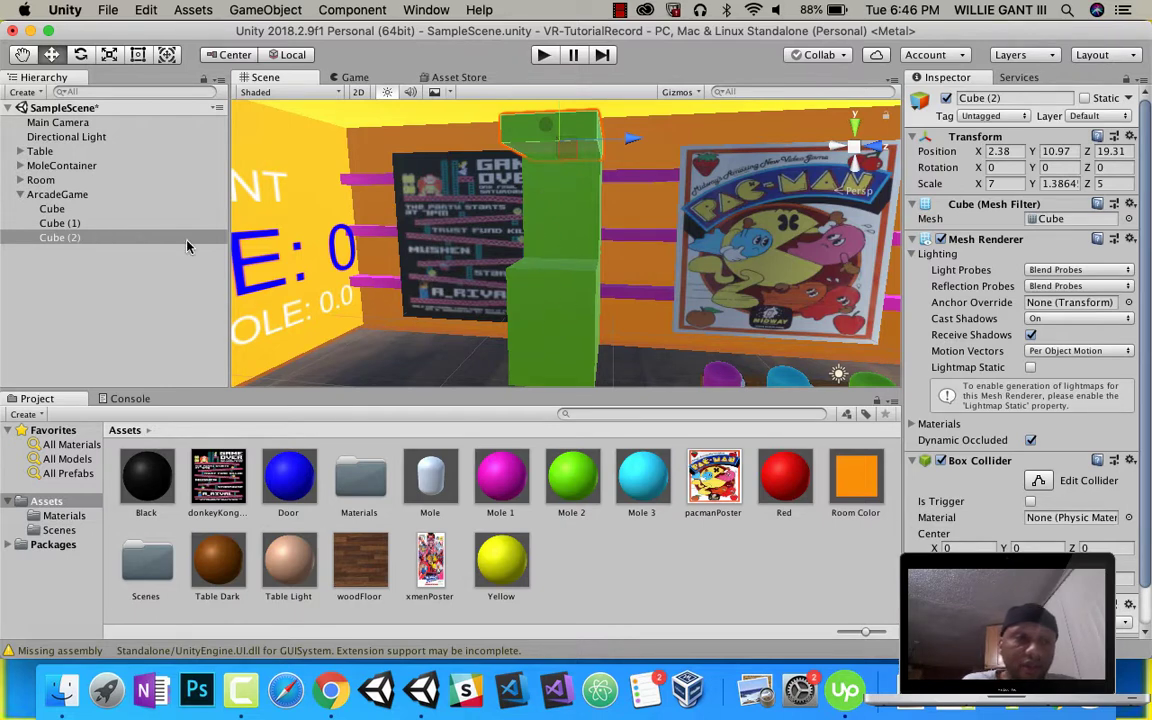
right_click(74, 194)
click(48, 194)
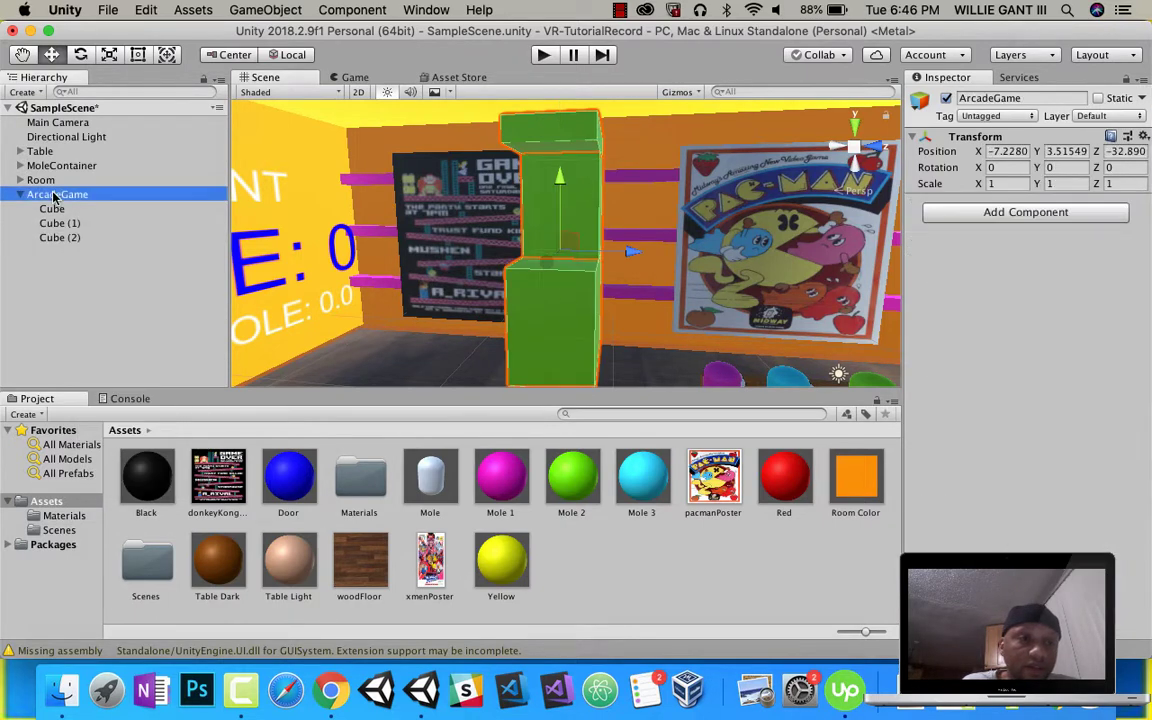
right_click(55, 194)
mouse_move(136, 358)
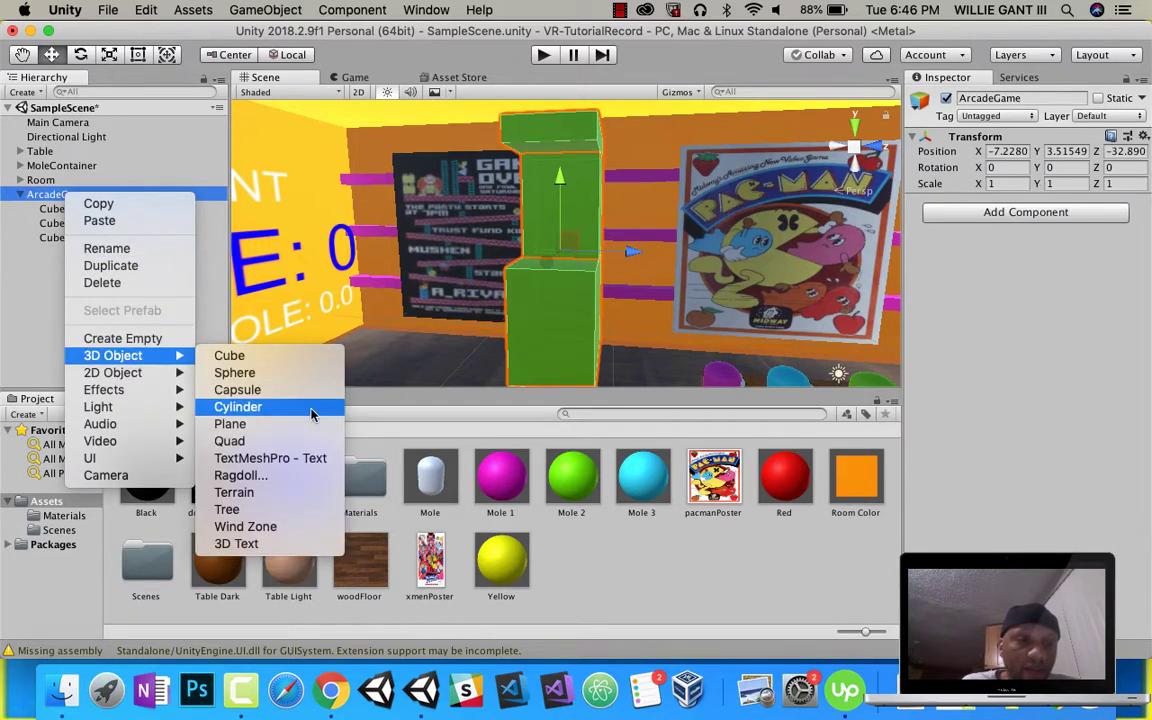
click(255, 425)
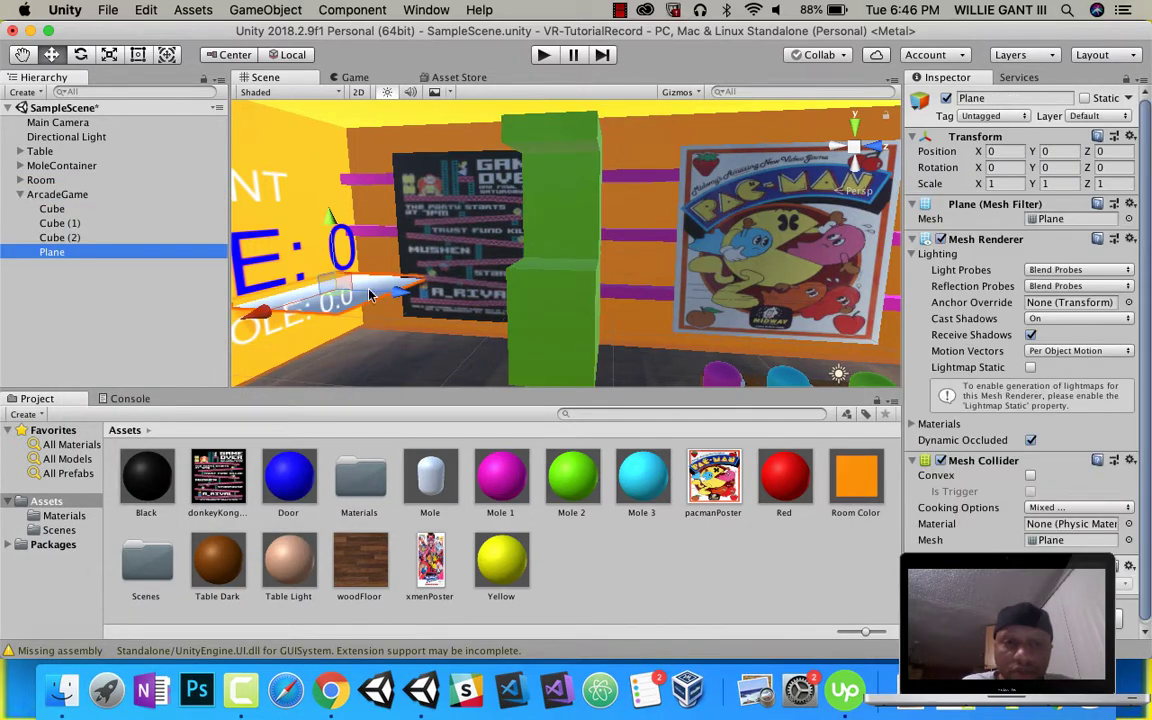
- Move the plane to about Z 18.25 at the cabinet and set its Z rotation to -90
drag(403, 292, 605, 335)
click(82, 54)
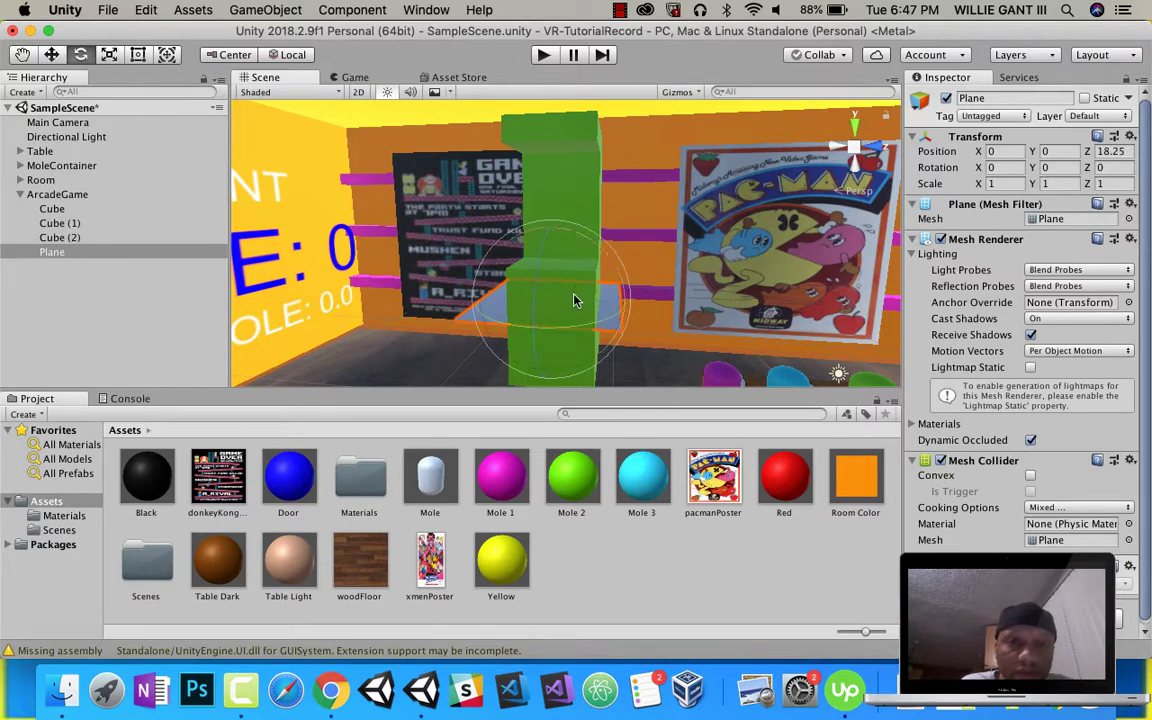
drag(545, 362, 592, 412)
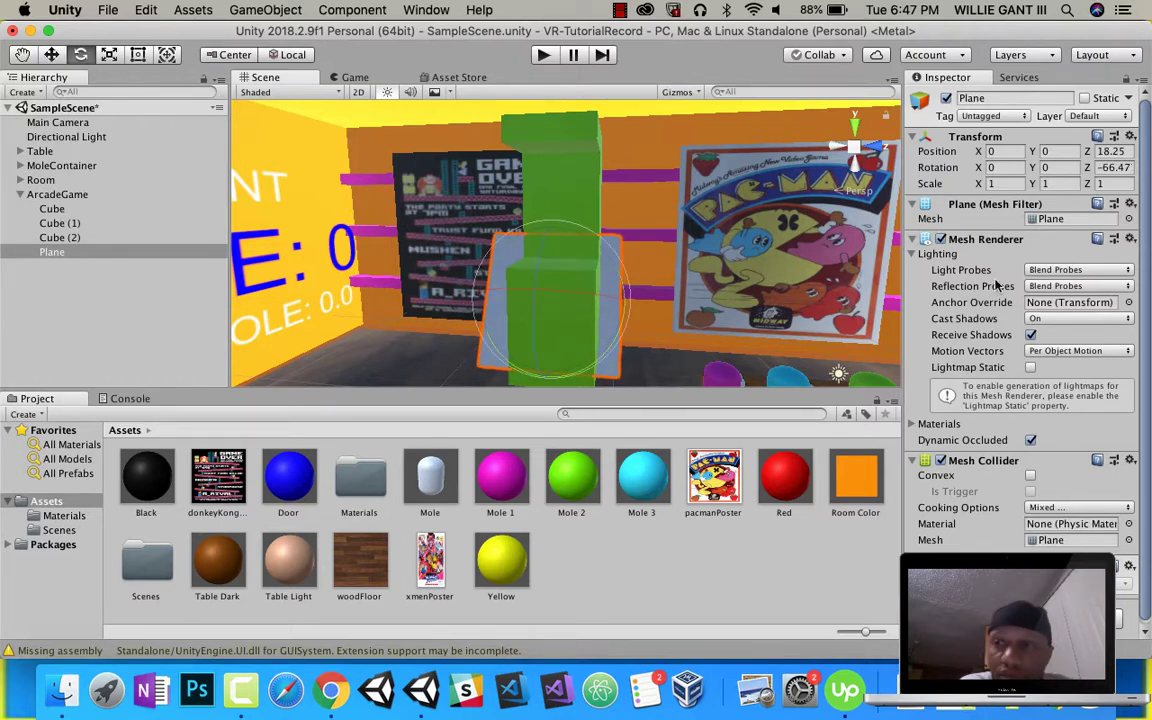
click(1112, 167)
text(-90)
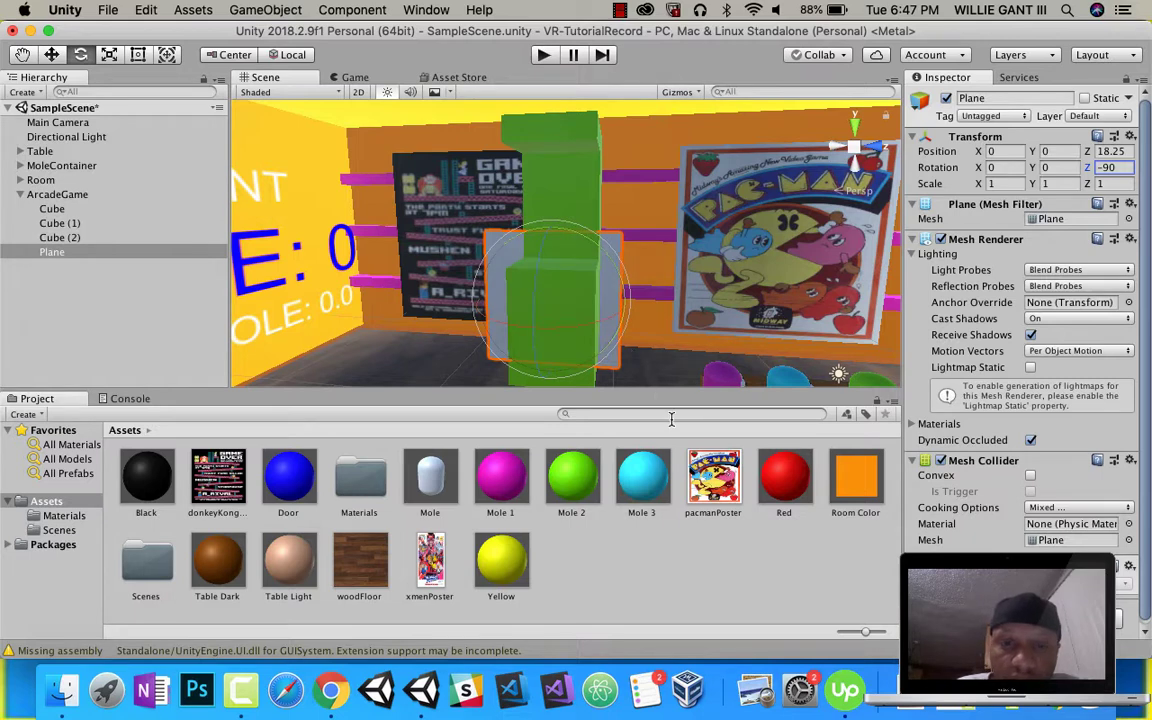
- Apply the light blue Mole 3 material to the plane and raise it to about Y 5.97
drag(646, 491, 612, 296)
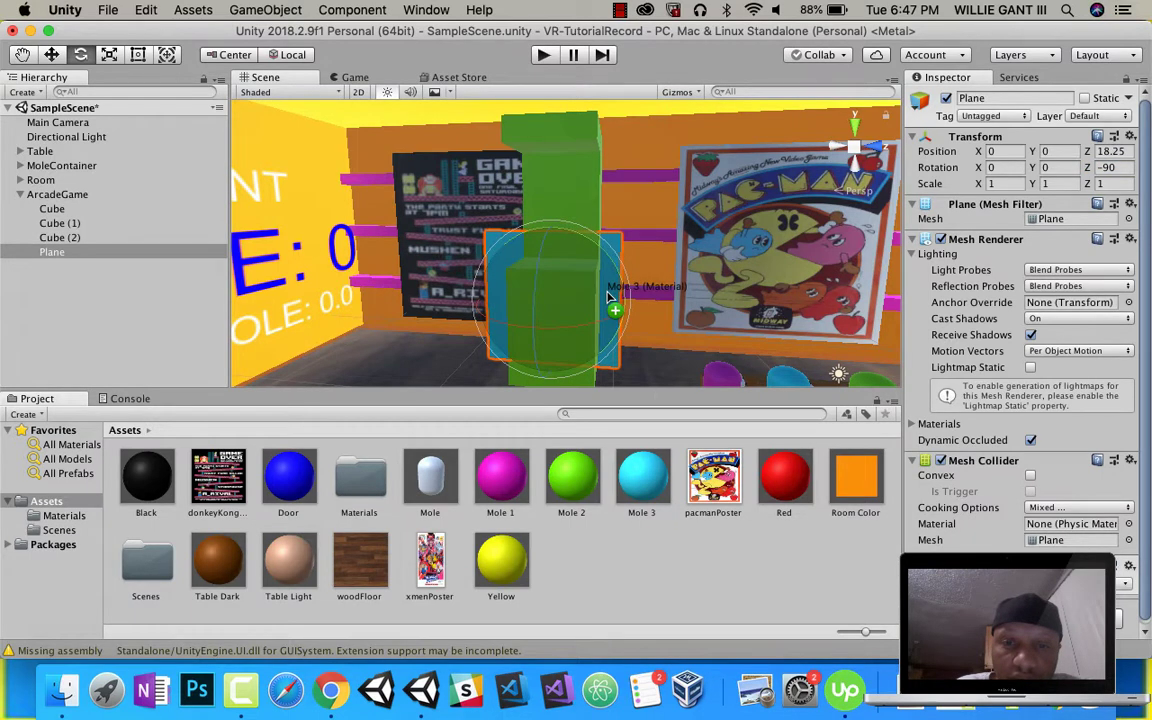
click(62, 57)
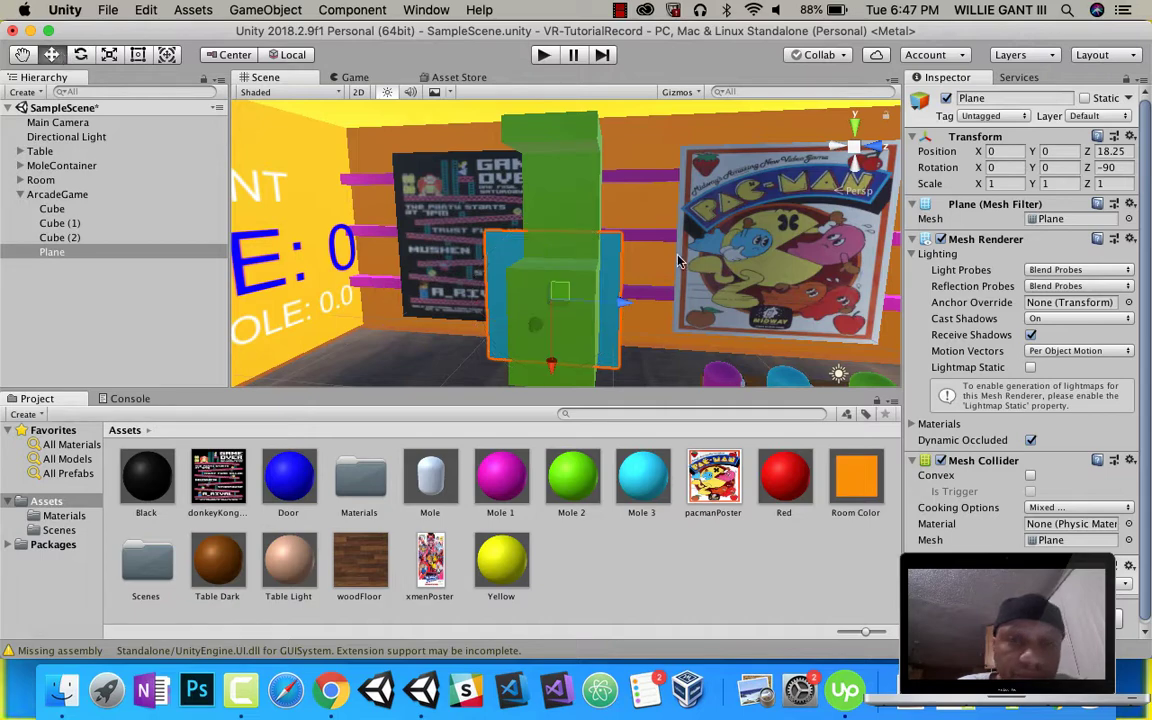
drag(571, 342, 551, 288)
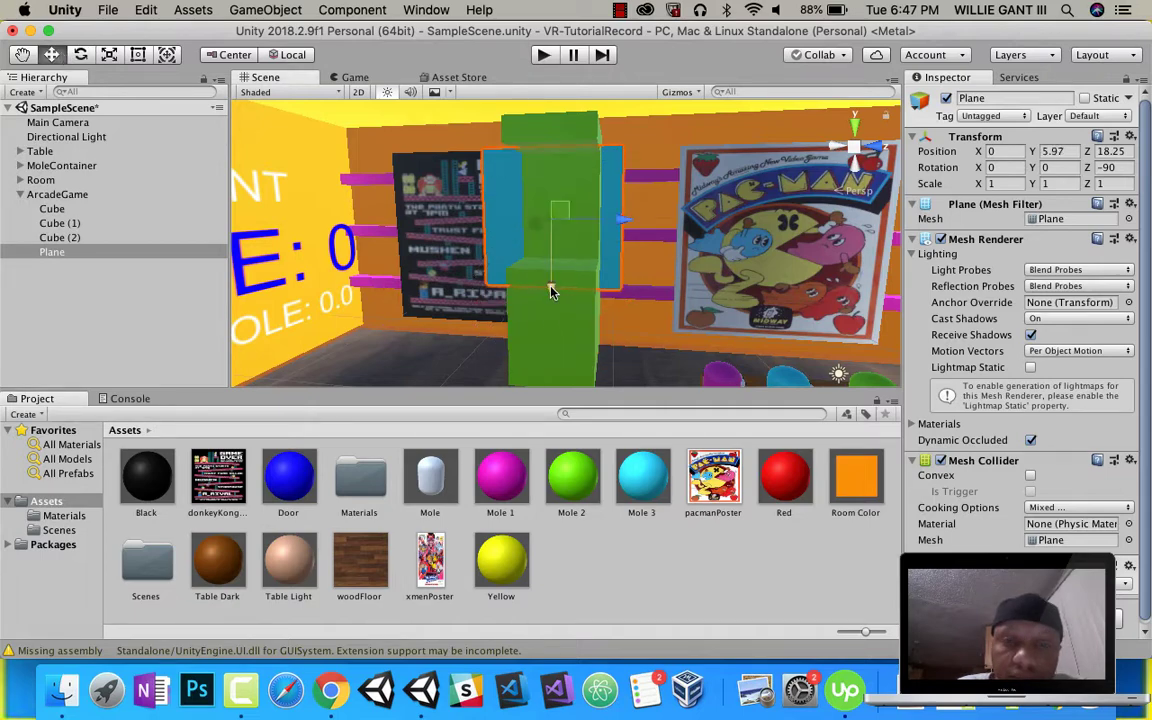
- Move the blue plane forward to about X 2.17, in front of the cabinet's middle cube
right_drag(683, 248, 617, 229)
middle_drag(684, 231, 590, 237)
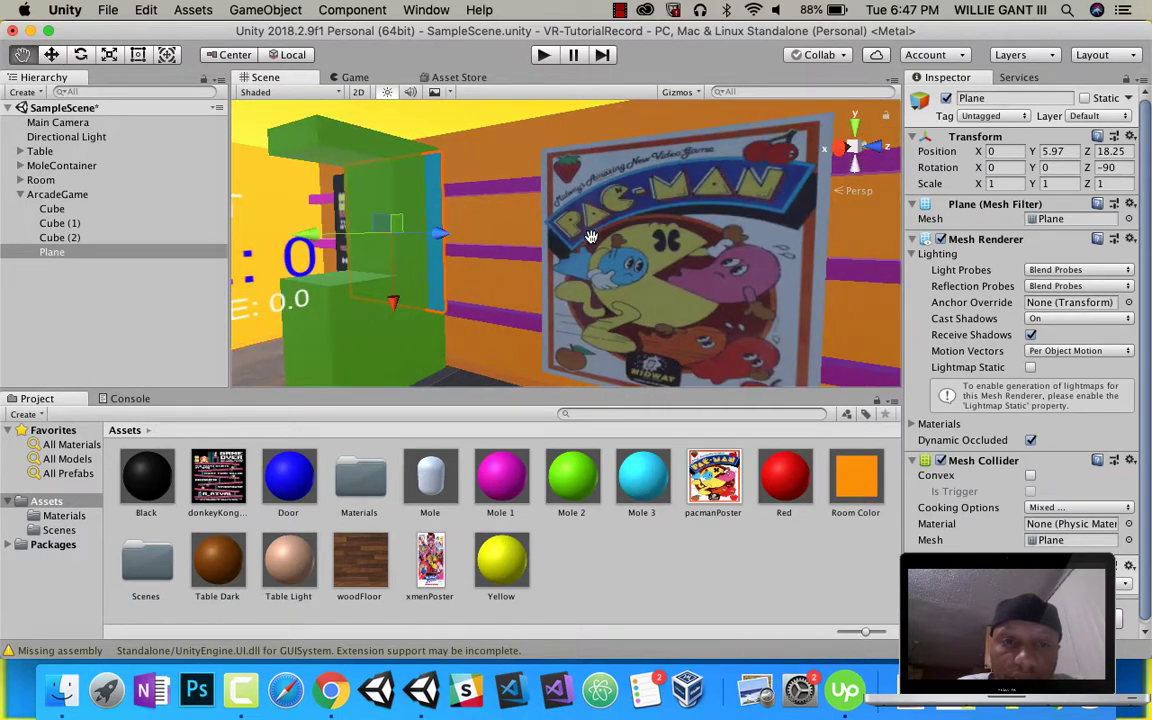
drag(338, 236, 316, 246)
- Shrink the blue plane to a scale of about 0.57 on Z and 0.68 on X
alt+drag(462, 258, 538, 272)
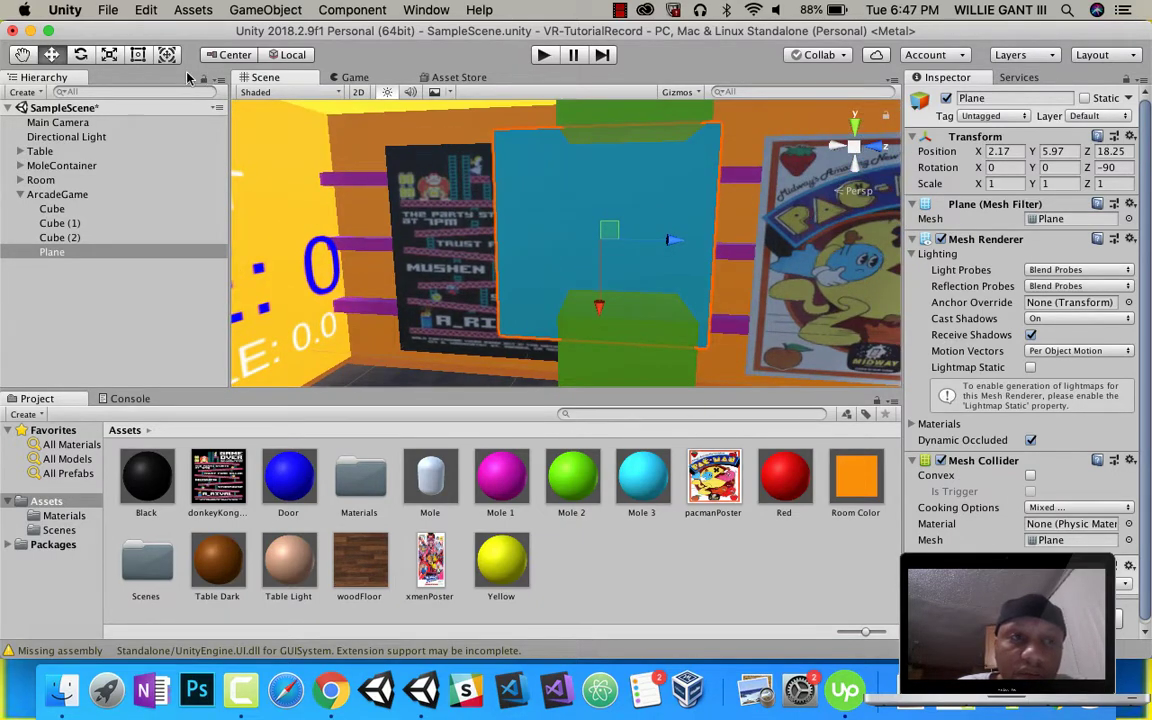
key(r)
drag(670, 248, 640, 246)
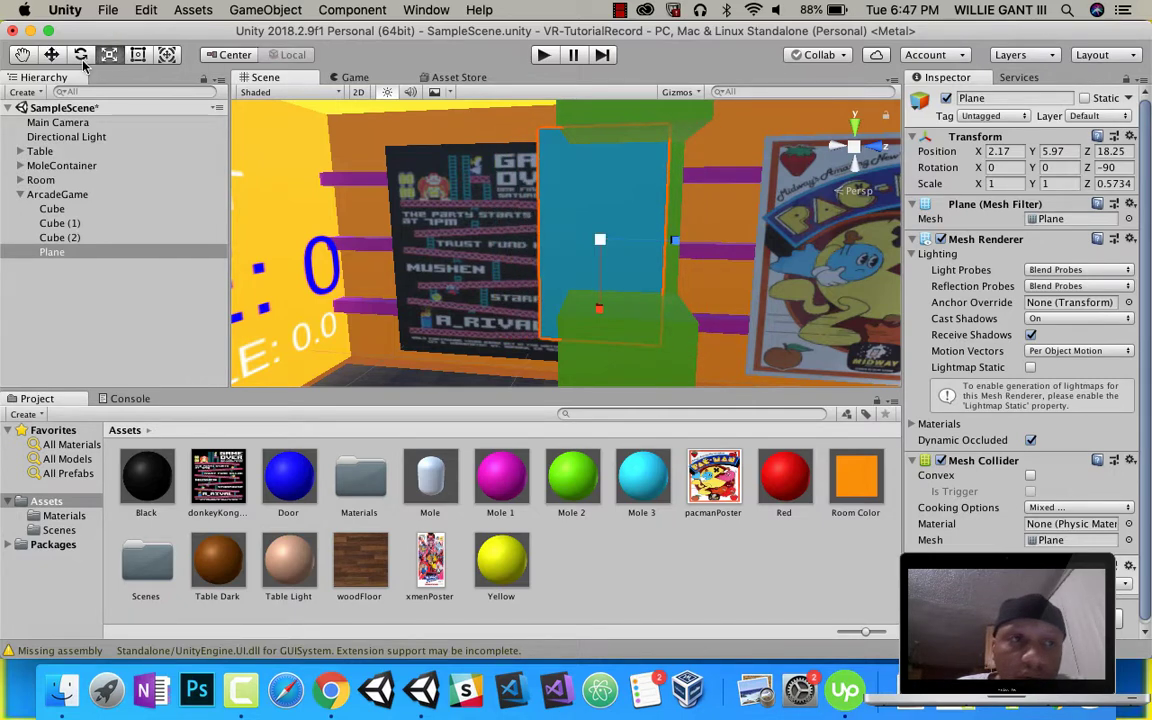
drag(600, 306, 594, 296)
- Position the plane over the cabinet's middle section at about Y 7.3 and Z 19.86
click(49, 56)
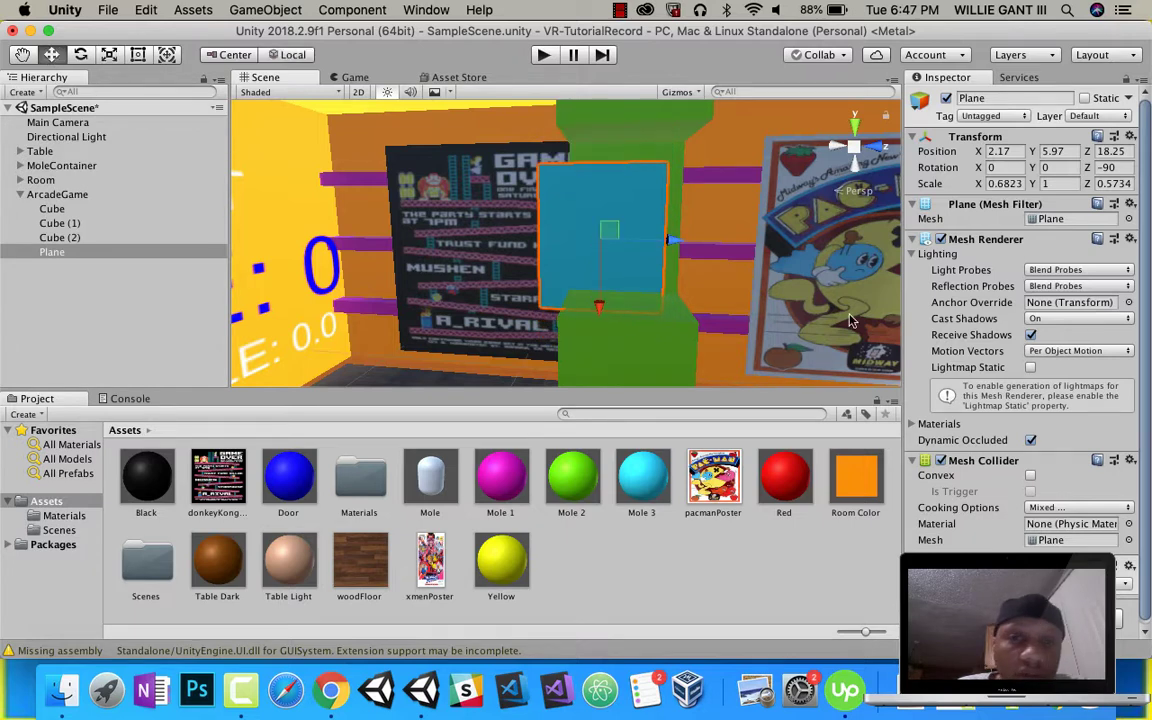
drag(675, 242, 711, 243)
drag(655, 298, 652, 278)
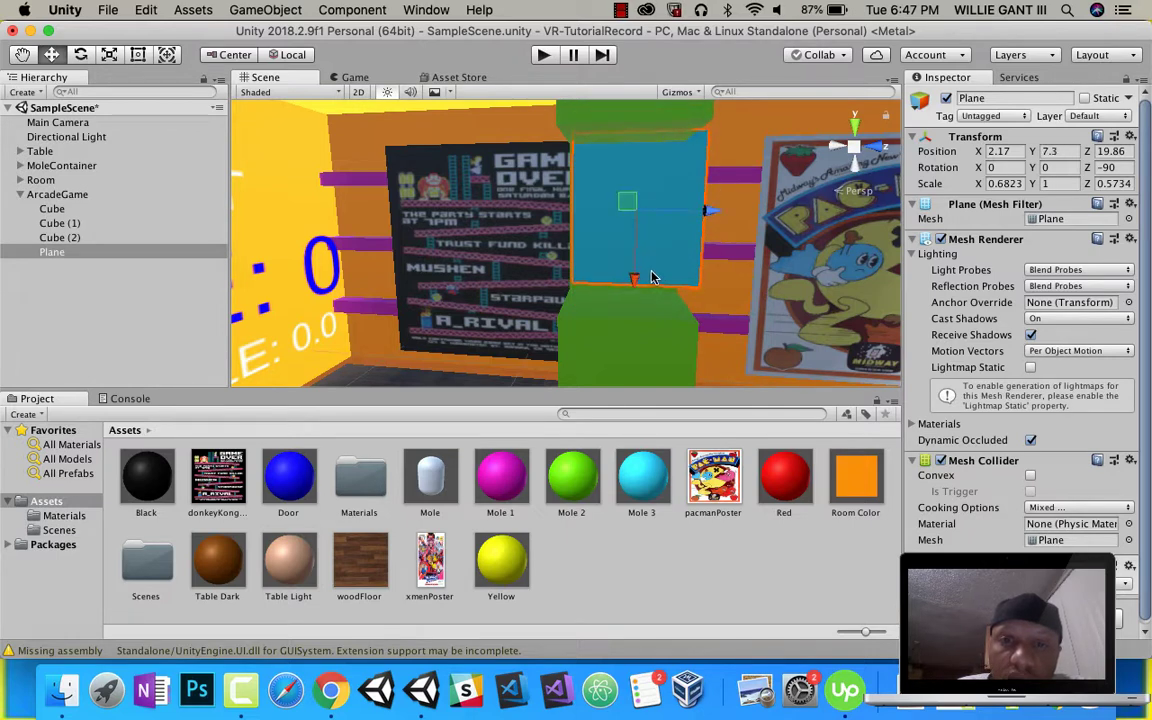
- Reduce the plane to a scale of about 0.44 on Z and 0.62 on X so it fits within the cabinet face
click(109, 55)
drag(726, 222, 693, 218)
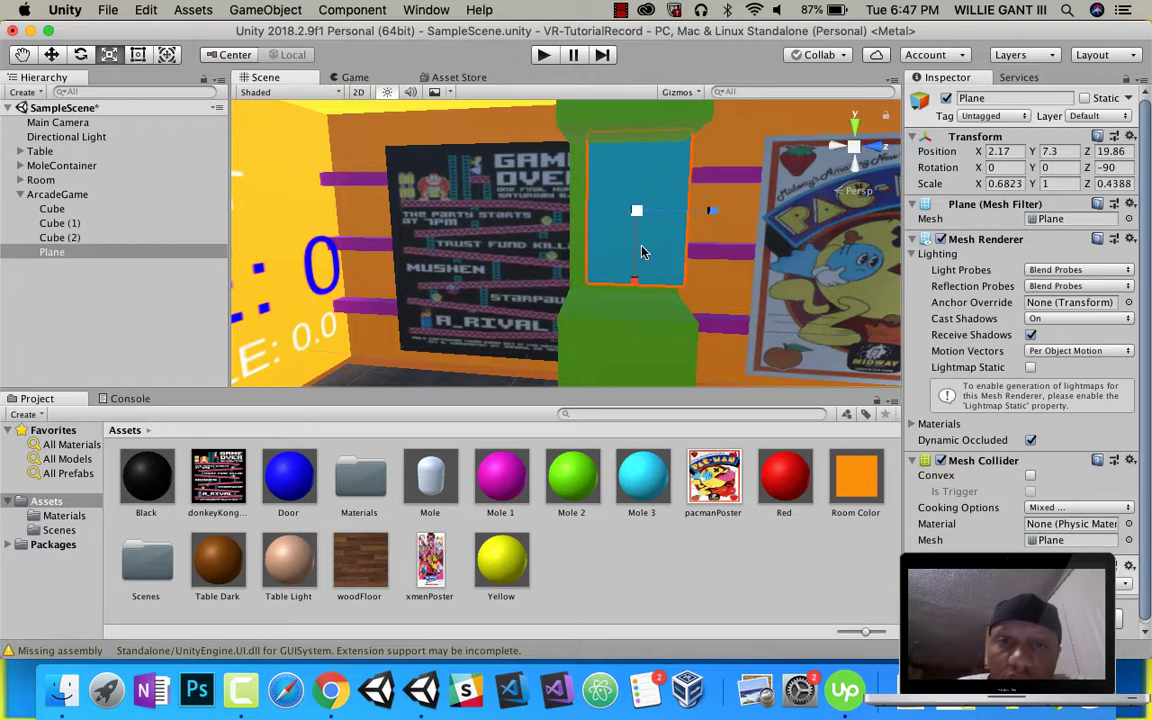
drag(631, 276, 632, 268)
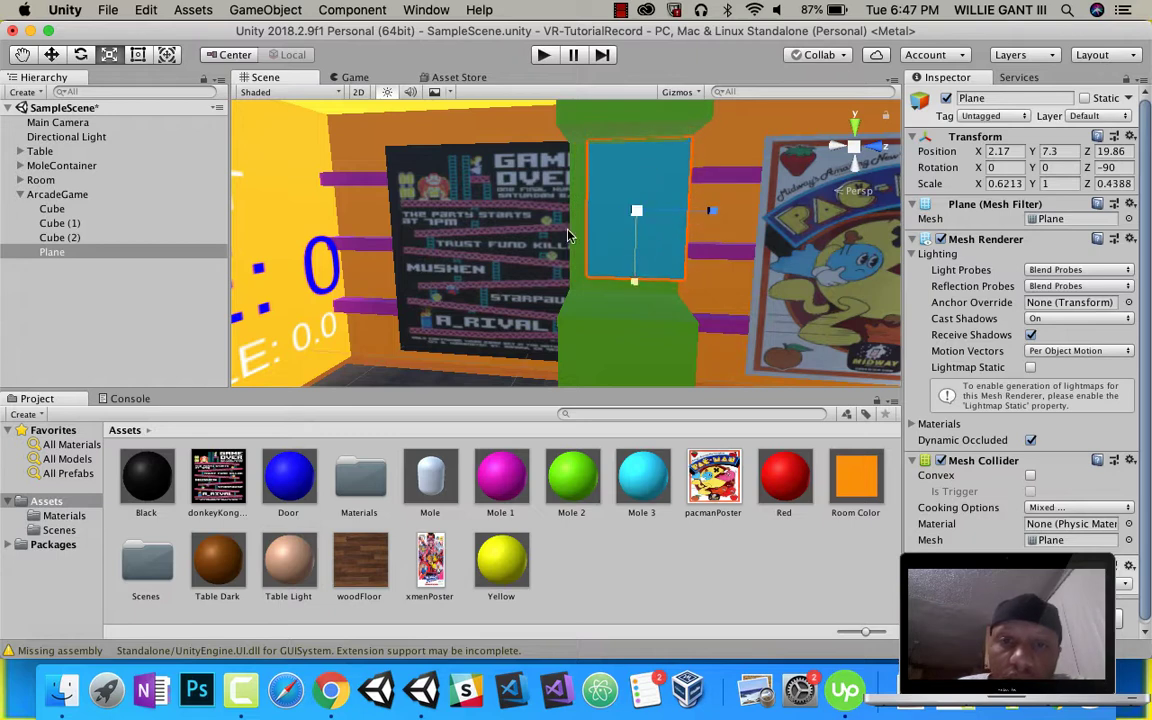
- Center the plane on the cabinet's middle section at about Y 7.14 and Z 19.37
click(51, 52)
drag(706, 211, 689, 211)
drag(620, 261, 624, 262)
right_drag(671, 263, 697, 276)
middle_drag(697, 276, 722, 283)
right_drag(722, 283, 770, 278)
alt+drag(772, 280, 690, 255)
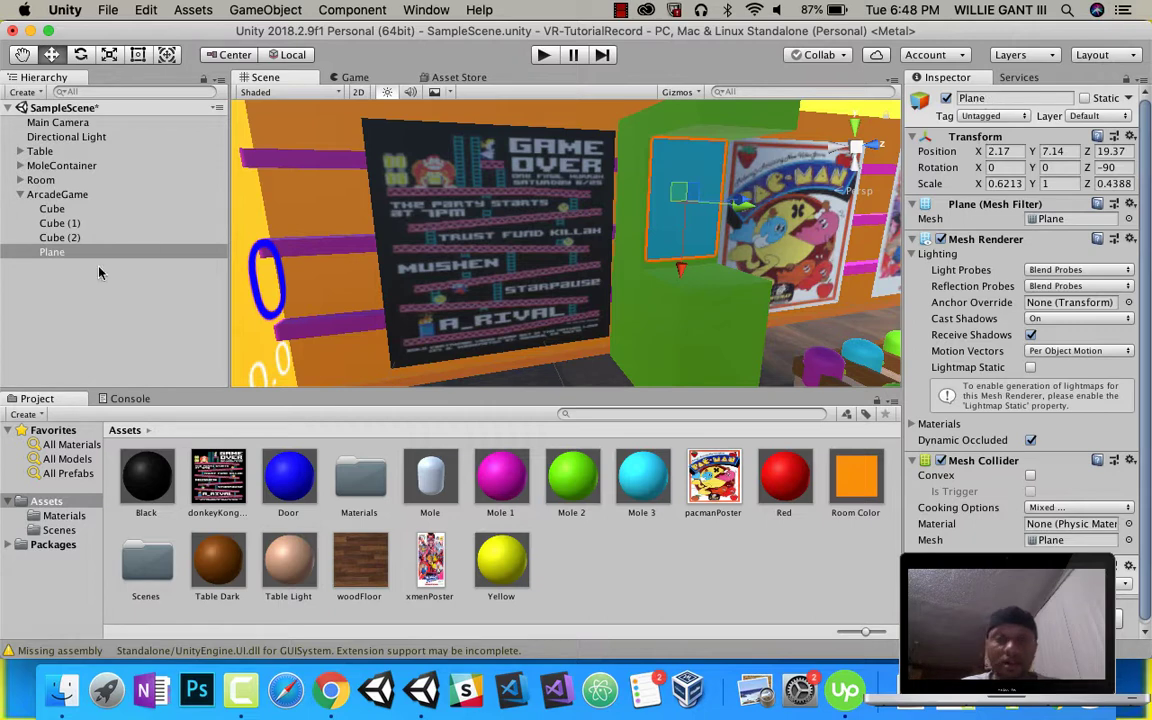
- Rename the plane Screen and duplicate it inside the ArcadeGame object
click(981, 98)
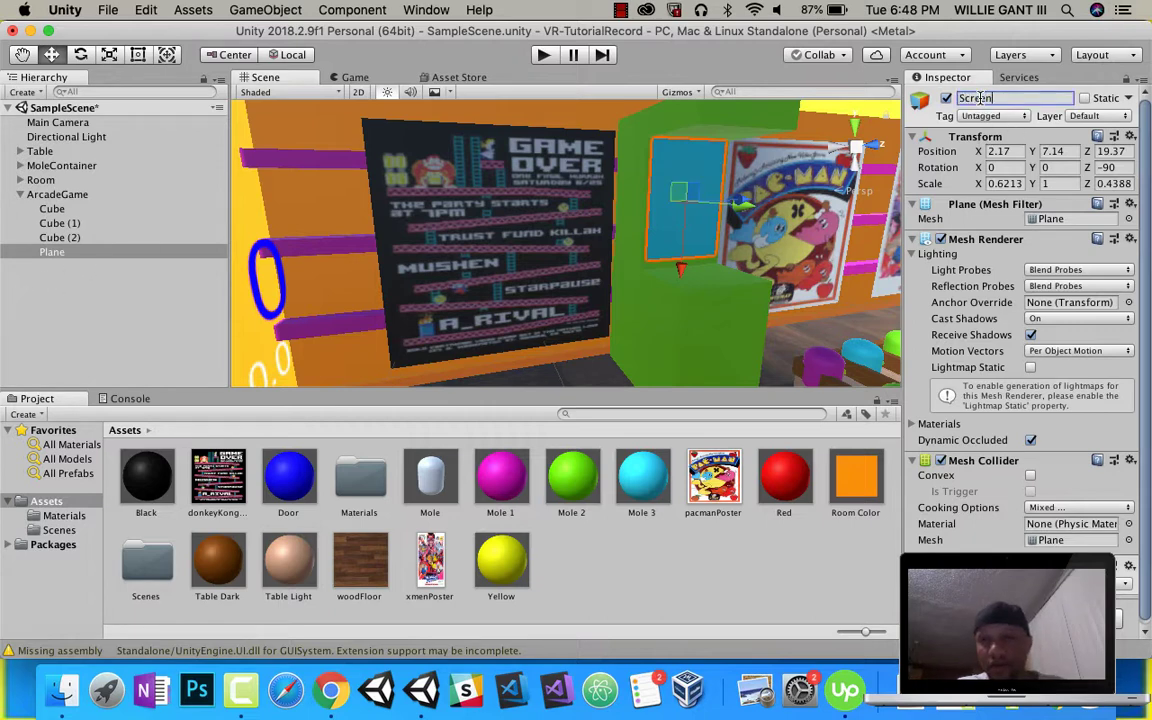
right_click(62, 256)
click(110, 324)
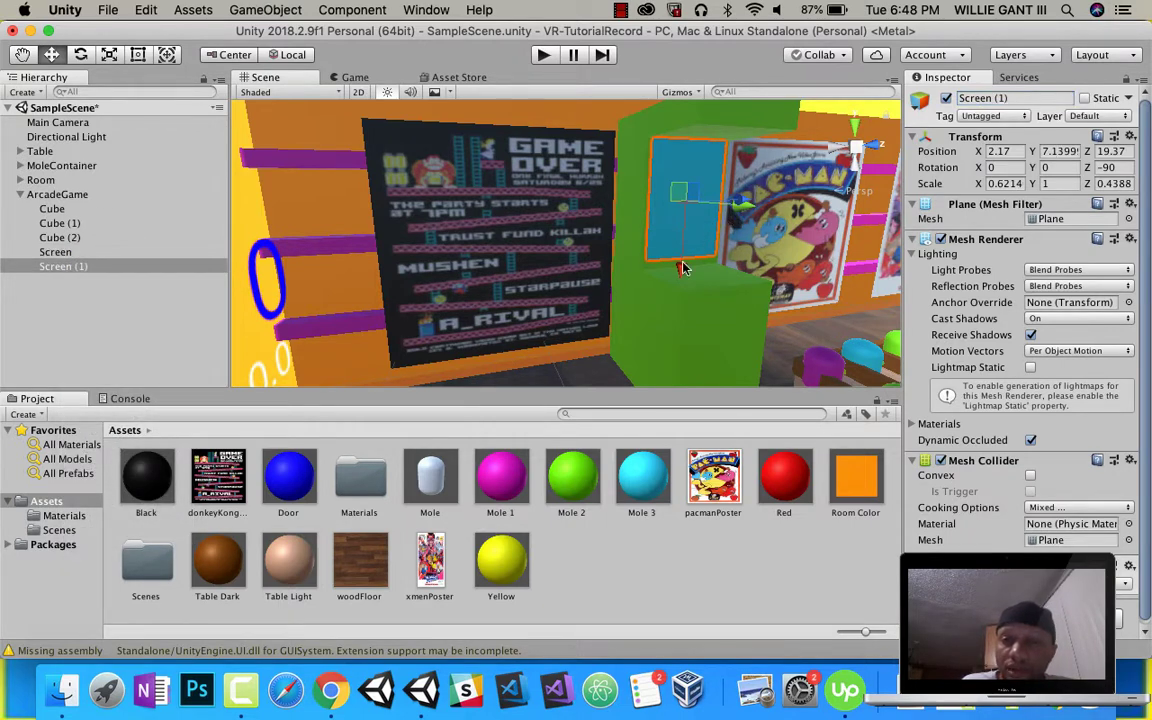
- Move the duplicate screen down to about Y 0.3 and forward to about X 5.82, onto the base cube's front
drag(681, 268, 694, 399)
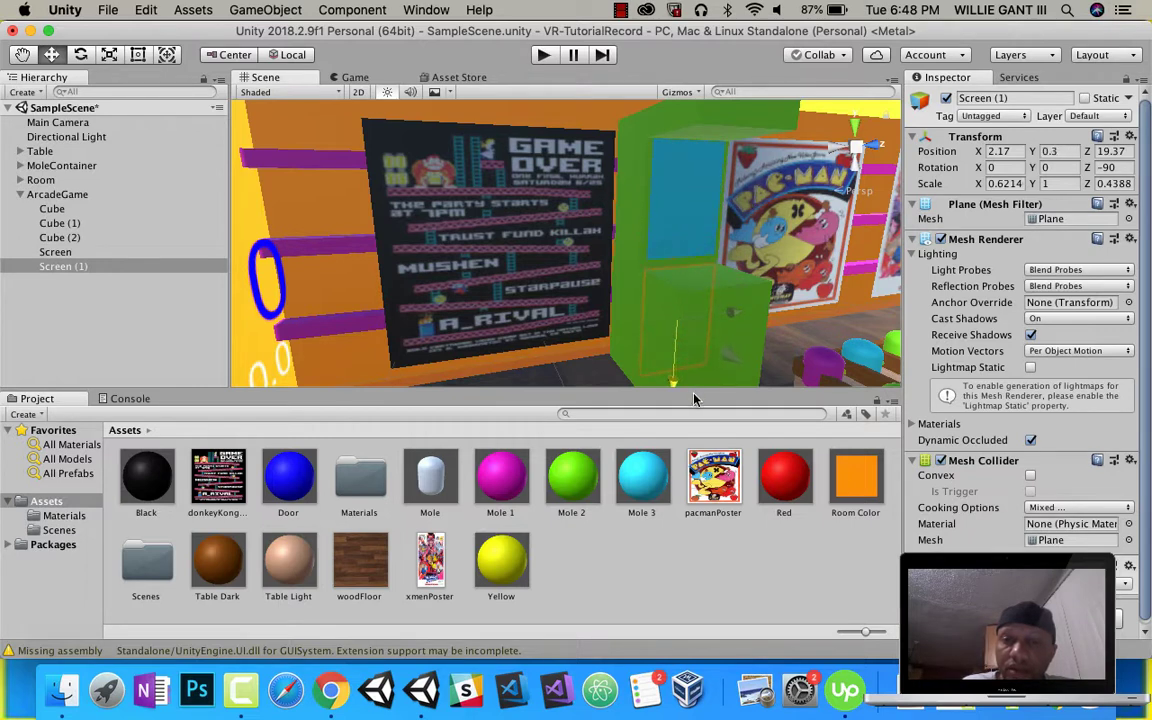
drag(732, 358, 780, 401)
right_drag(782, 334, 785, 321)
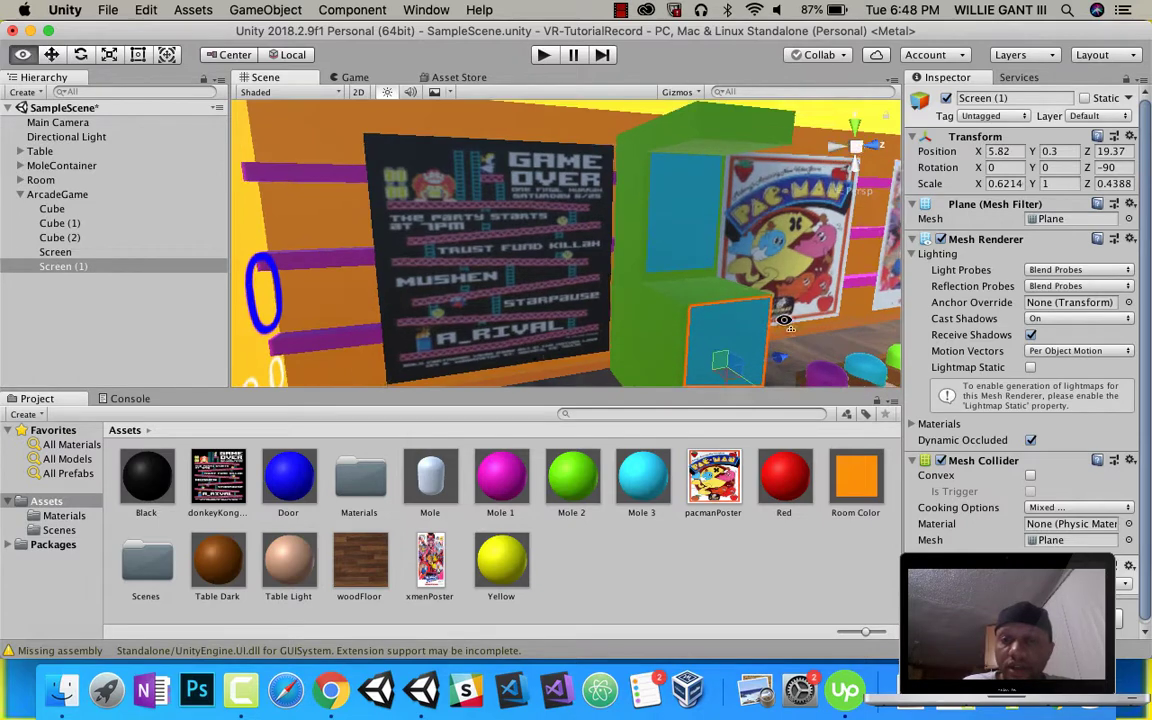
- Rename the duplicate screen on the base cube PosterFront and duplicate it inside the ArcadeGame object
alt+drag(785, 320, 785, 373)
right_drag(767, 303, 775, 288)
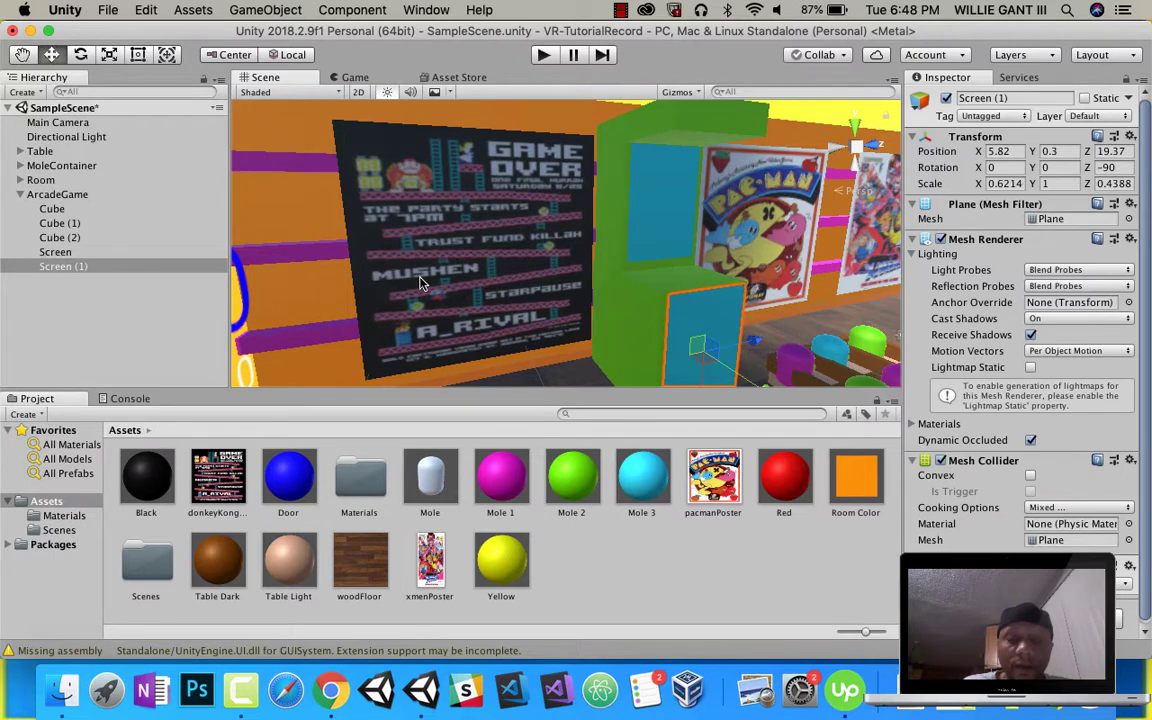
click(1010, 98)
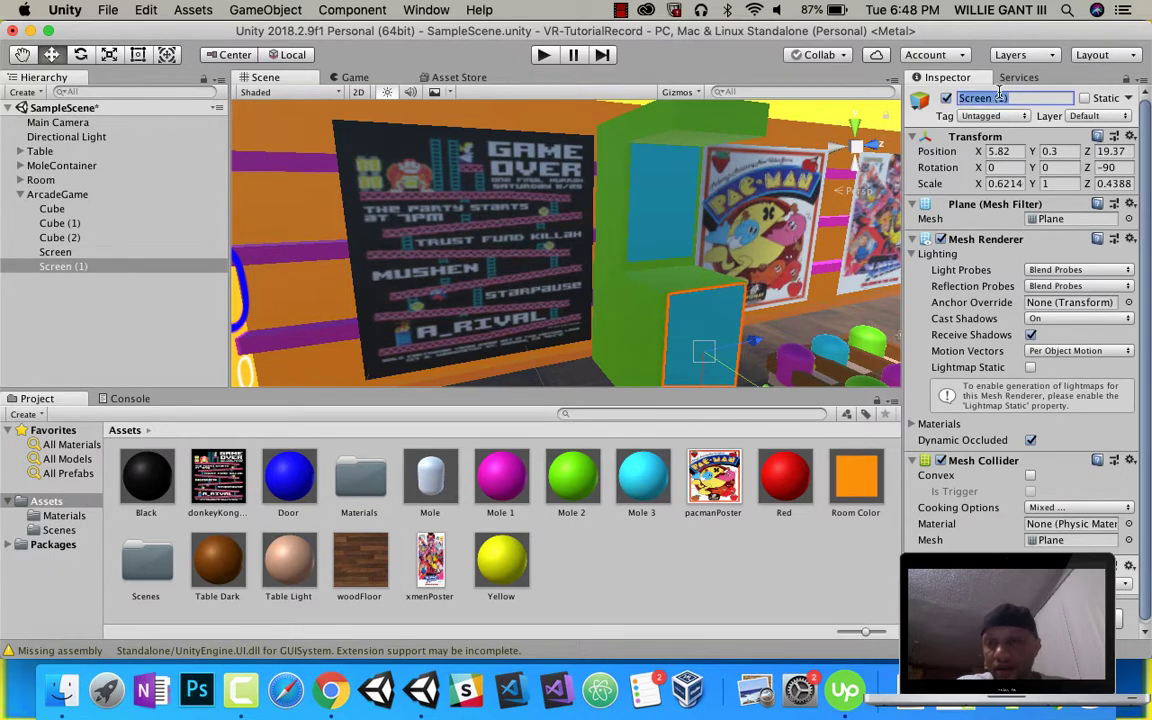
text(PosterFront)
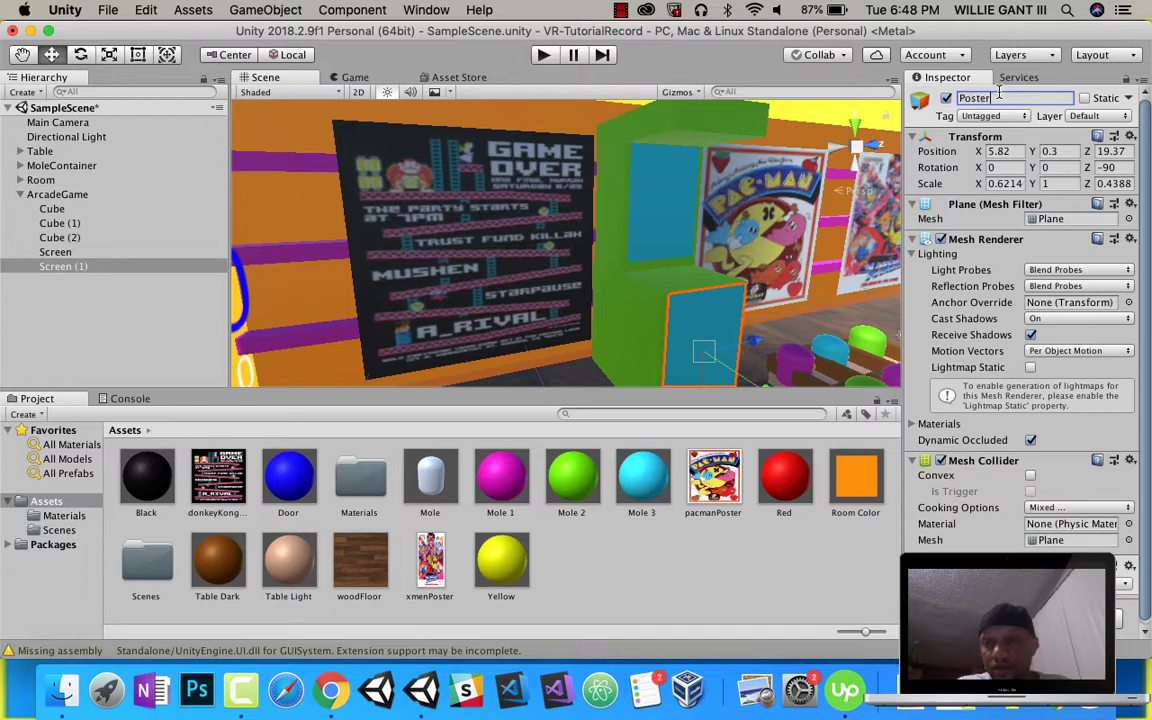
right_click(64, 267)
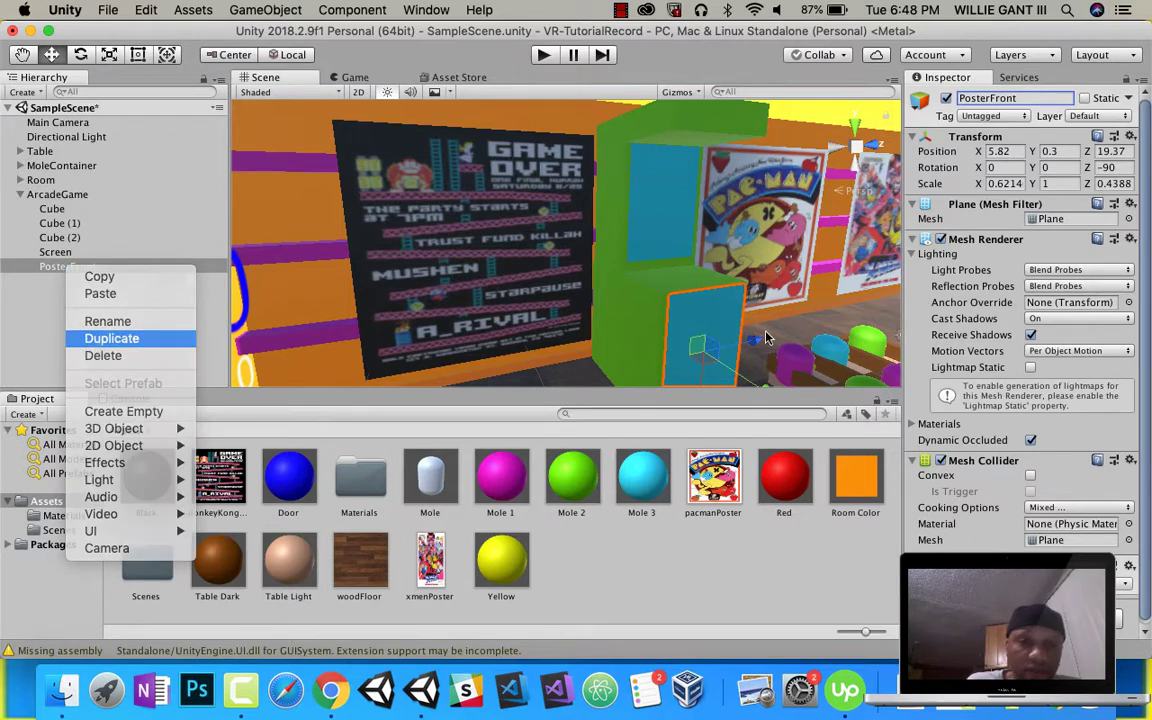
click(100, 337)
- Move the PosterFront copy up to about Y 8.53 and forward to about X 5.91, in front of the cabinet's upper section
right_drag(713, 366, 699, 383)
scroll(696, 357, down, 5)
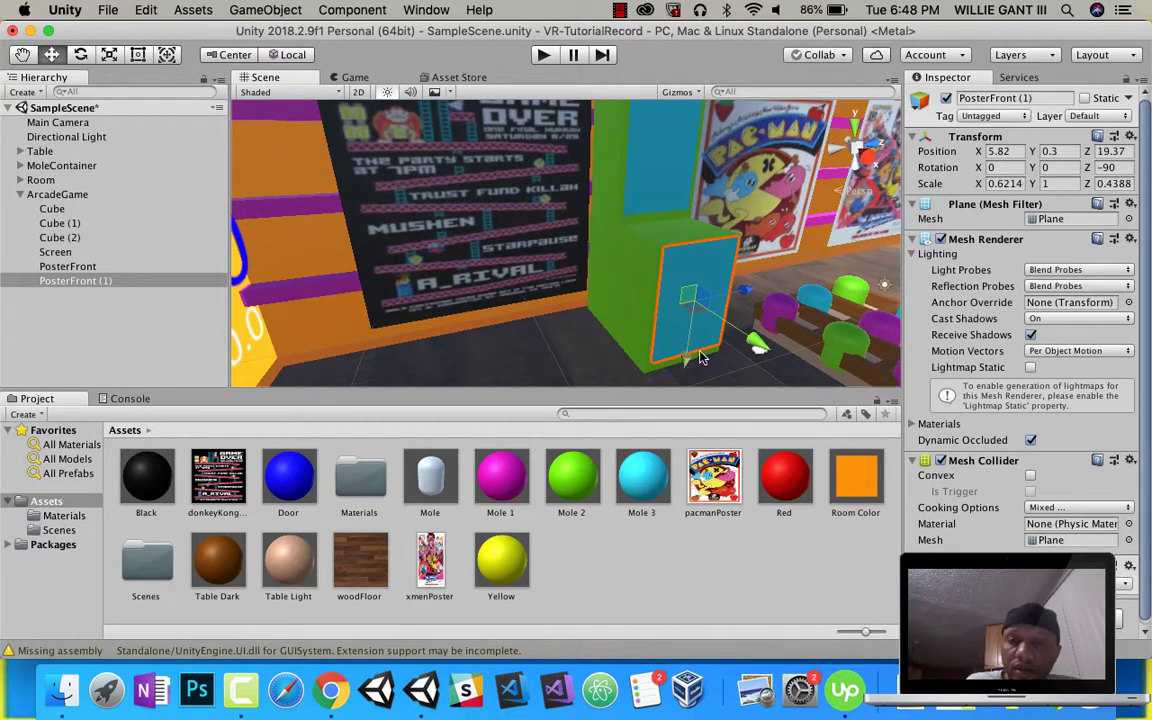
drag(673, 350, 640, 208)
middle_drag(677, 124, 654, 150)
drag(660, 204, 668, 265)
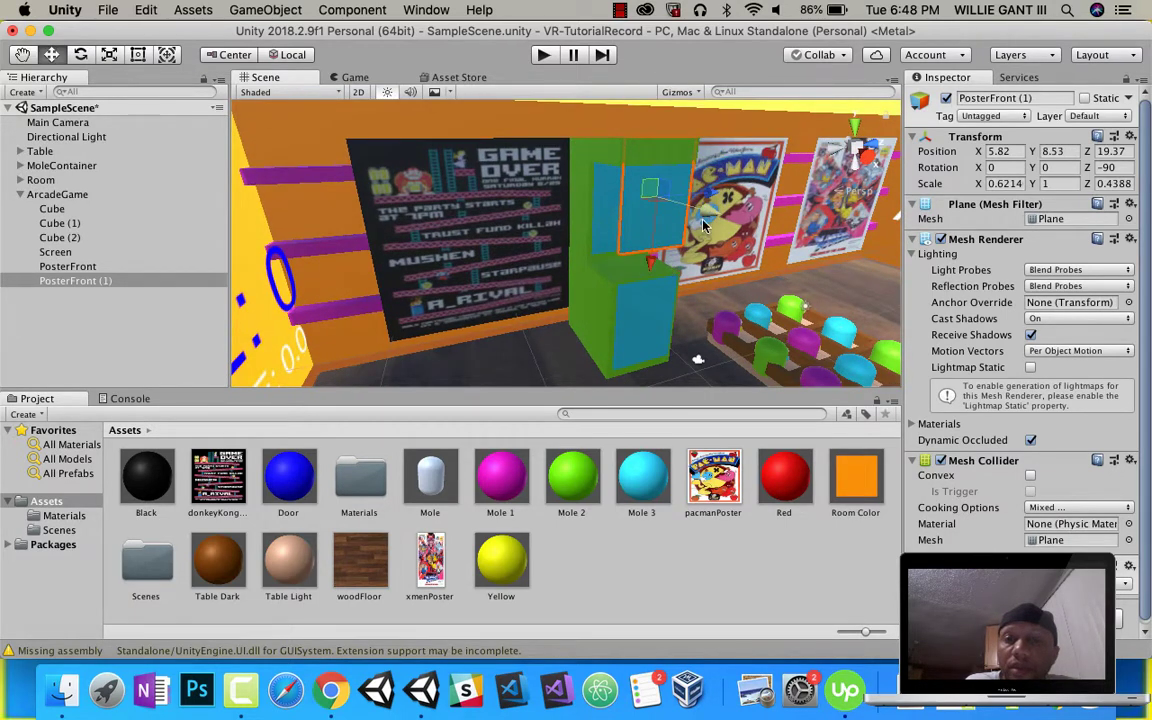
drag(697, 214, 705, 219)
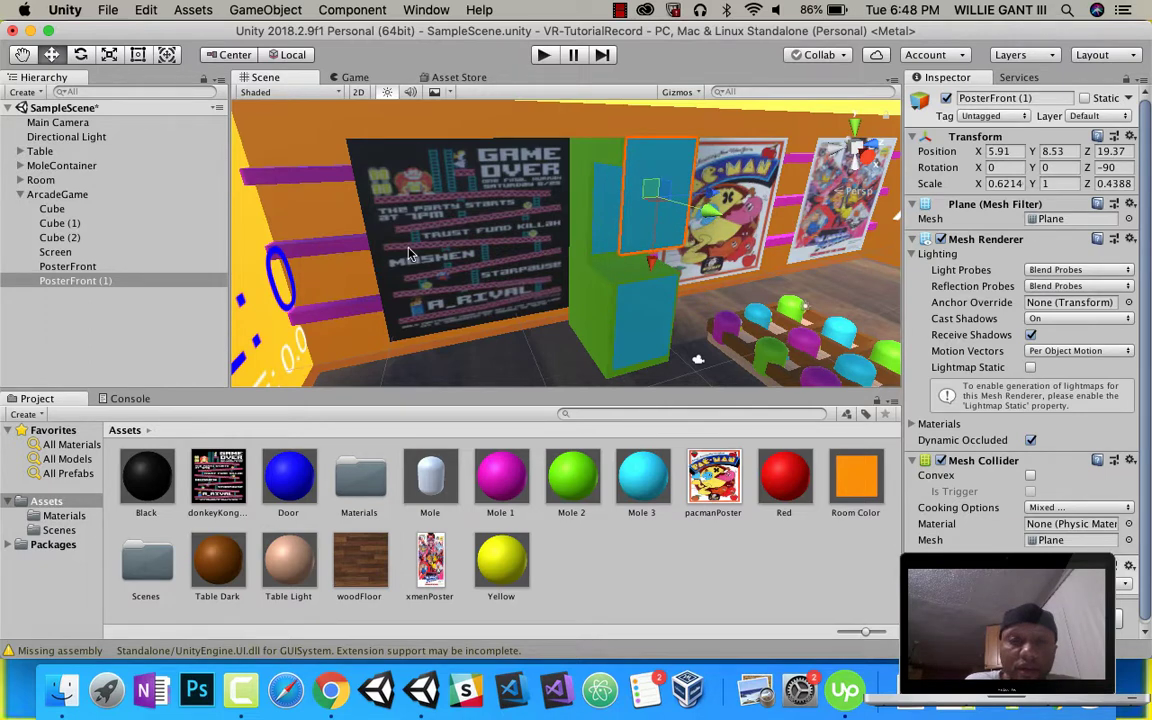
- Shrink the plane's X scale to about 0.144 and raise it to about Y 10.92, onto the top cube's front
click(109, 54)
drag(597, 244, 648, 218)
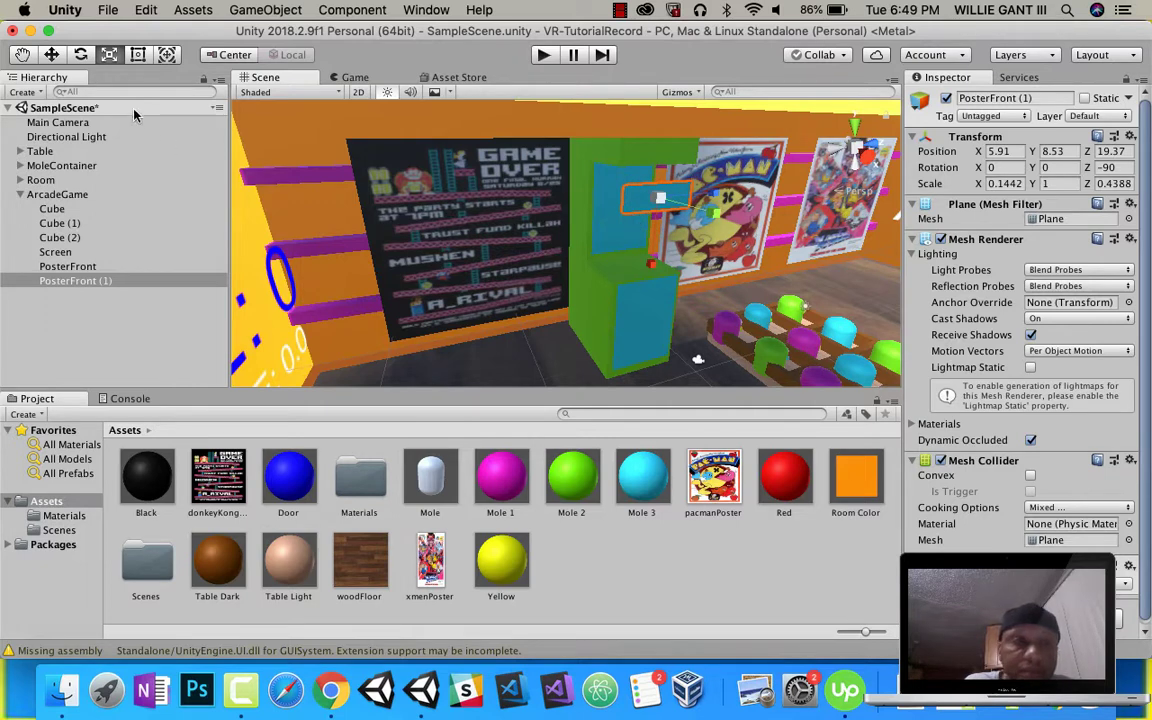
click(53, 56)
drag(656, 267, 657, 229)
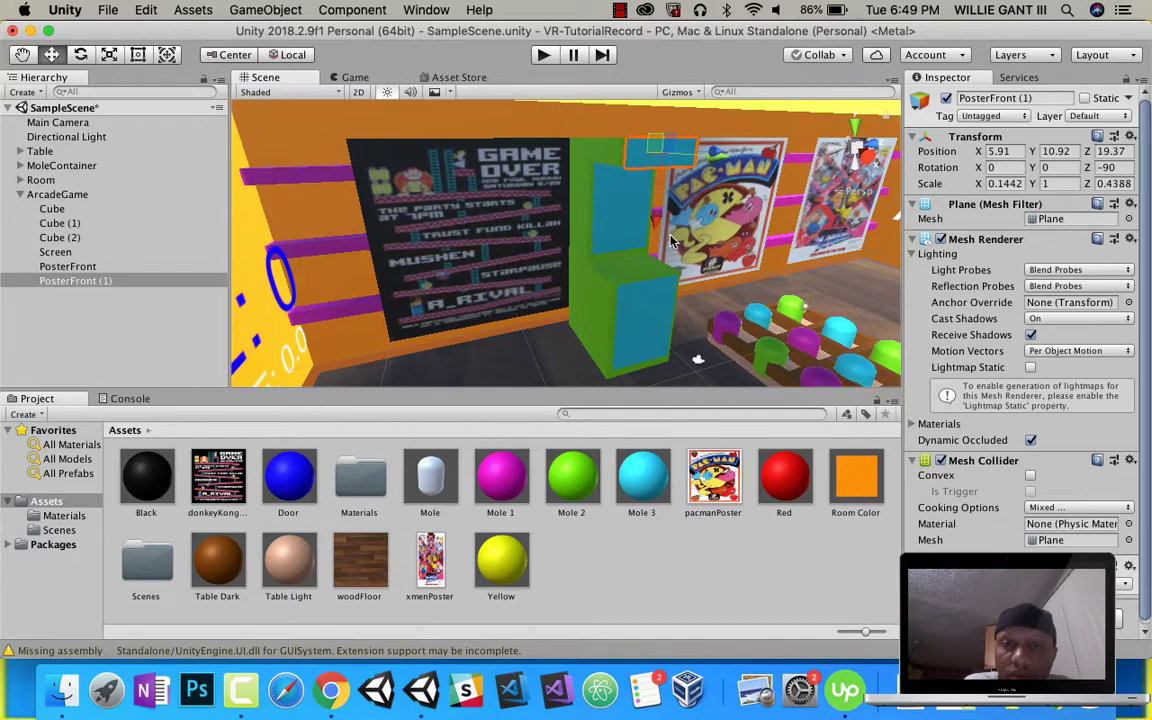
- Reduce the top plane's X scale further to about 0.106 so it fits within the top cube's front face
click(110, 56)
scroll(661, 236, up, 5)
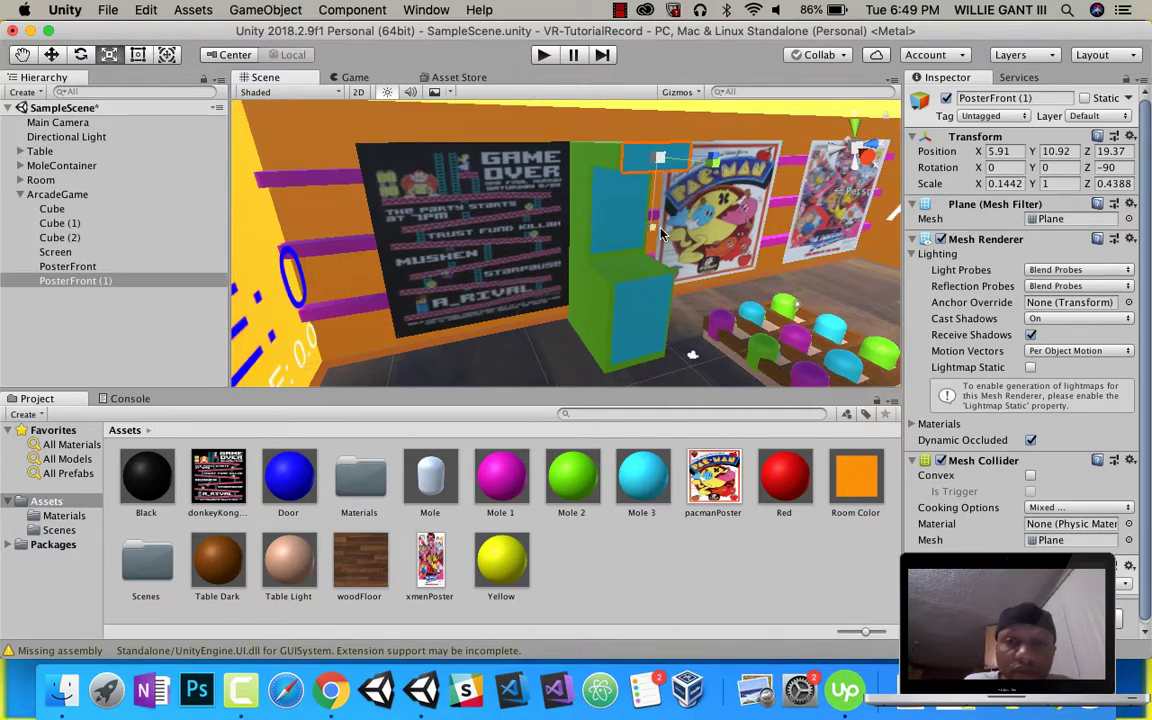
alt+drag(694, 207, 627, 248)
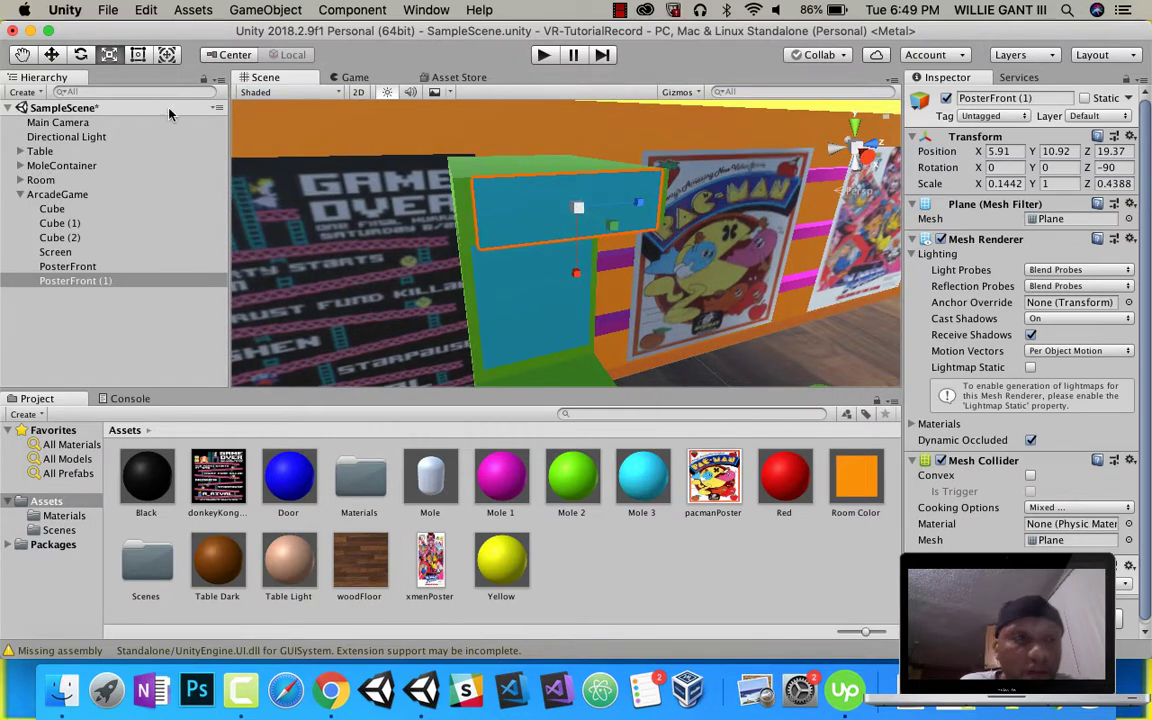
drag(577, 278, 576, 257)
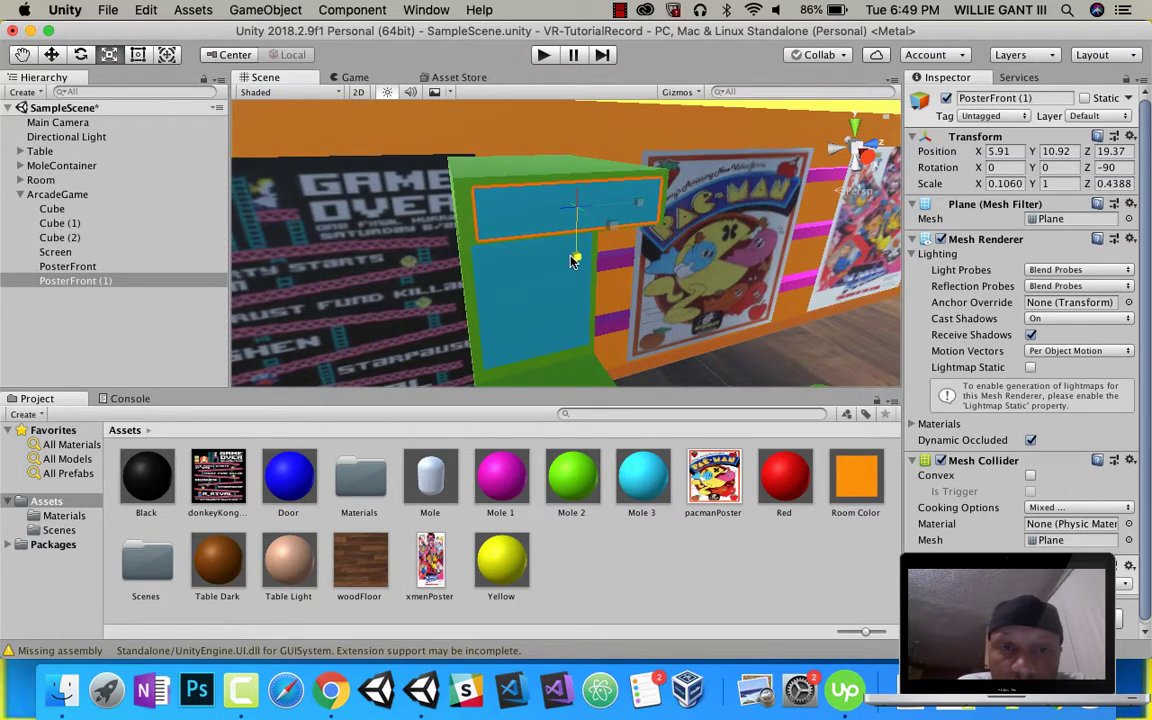
- Center the top plane on the top cube's front at about Y 11 and Z 19.21
click(51, 54)
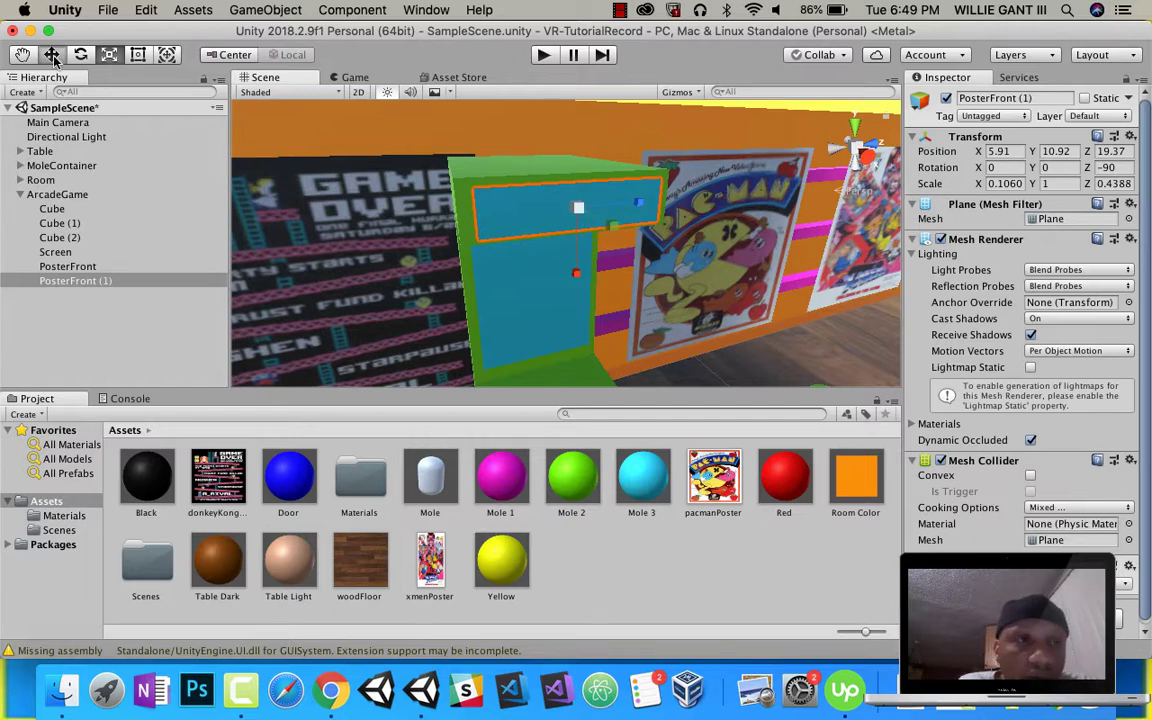
drag(576, 274, 577, 266)
drag(635, 207, 630, 198)
drag(578, 268, 569, 316)
right_drag(569, 316, 572, 318)
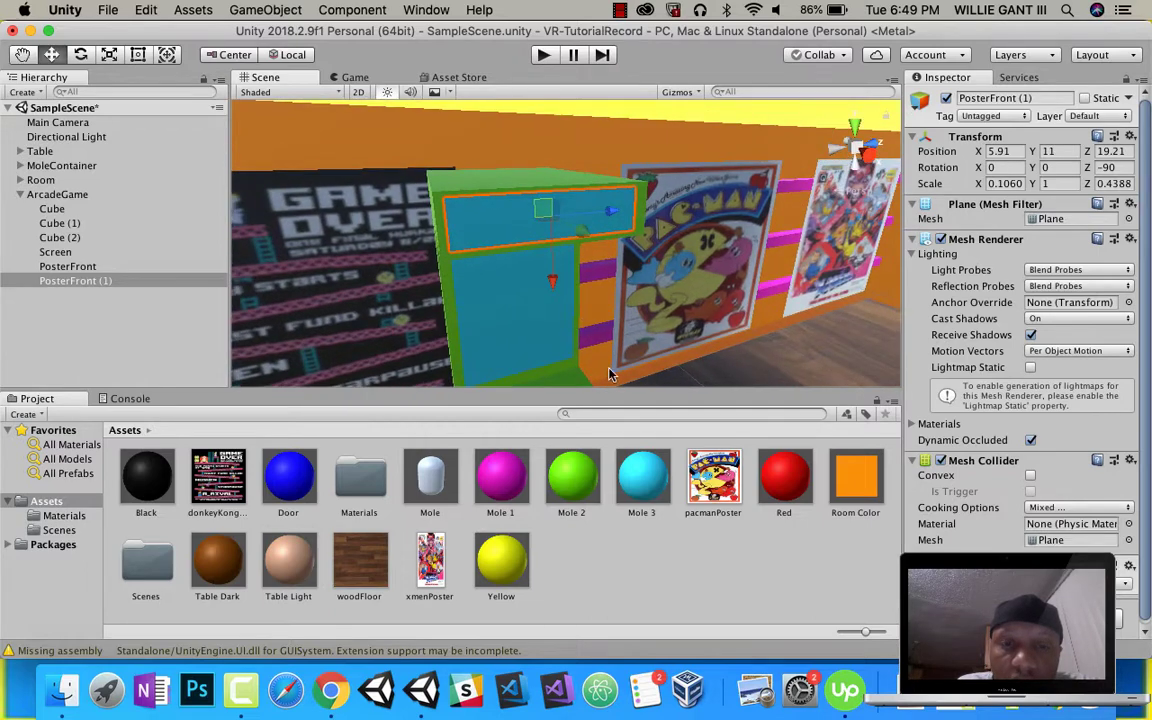
- Rename the plane on the top cube's front PosterTop
middle_drag(618, 332, 728, 303)
mouse_move(728, 303)
right_down()
mouse_move(843, 294)
mouse_move(735, 293)
right_up()
middle_drag(735, 293, 702, 333)
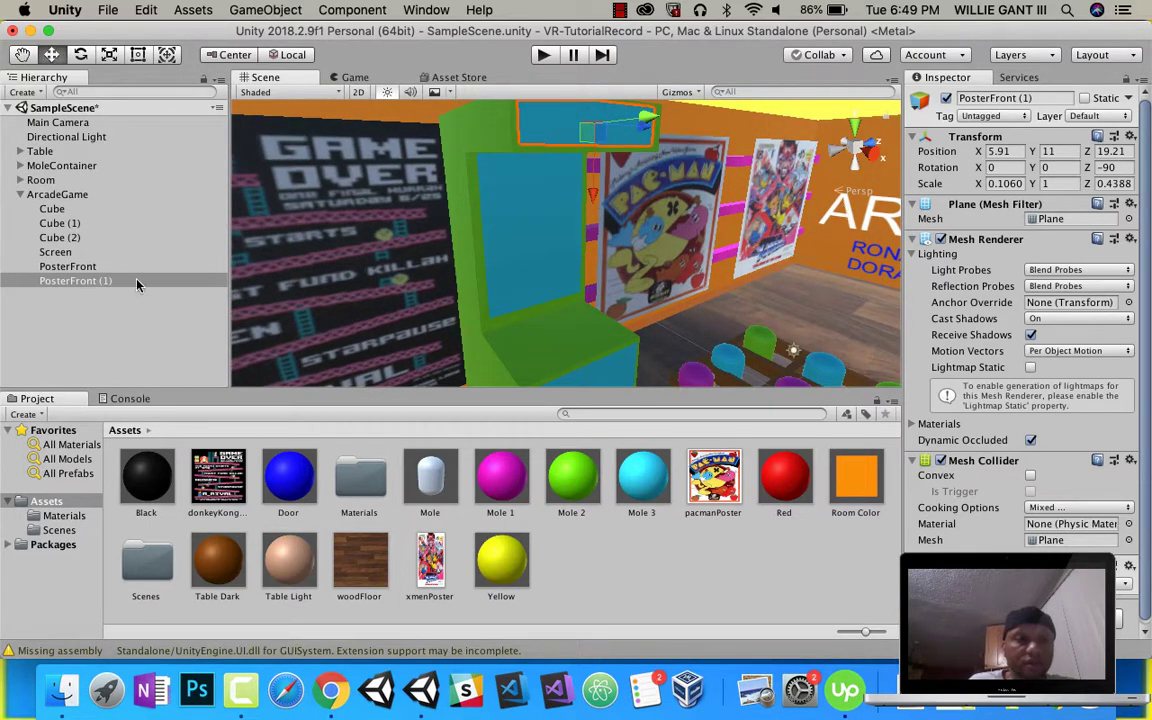
click(997, 101)
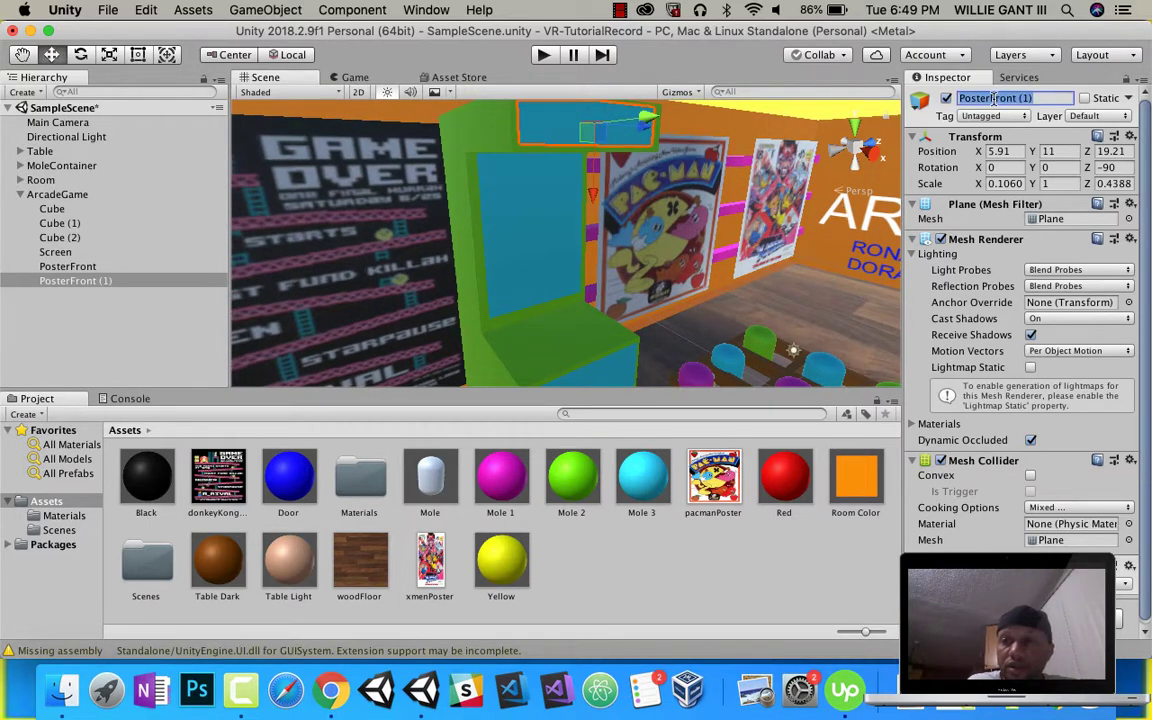
key(BackSpace)
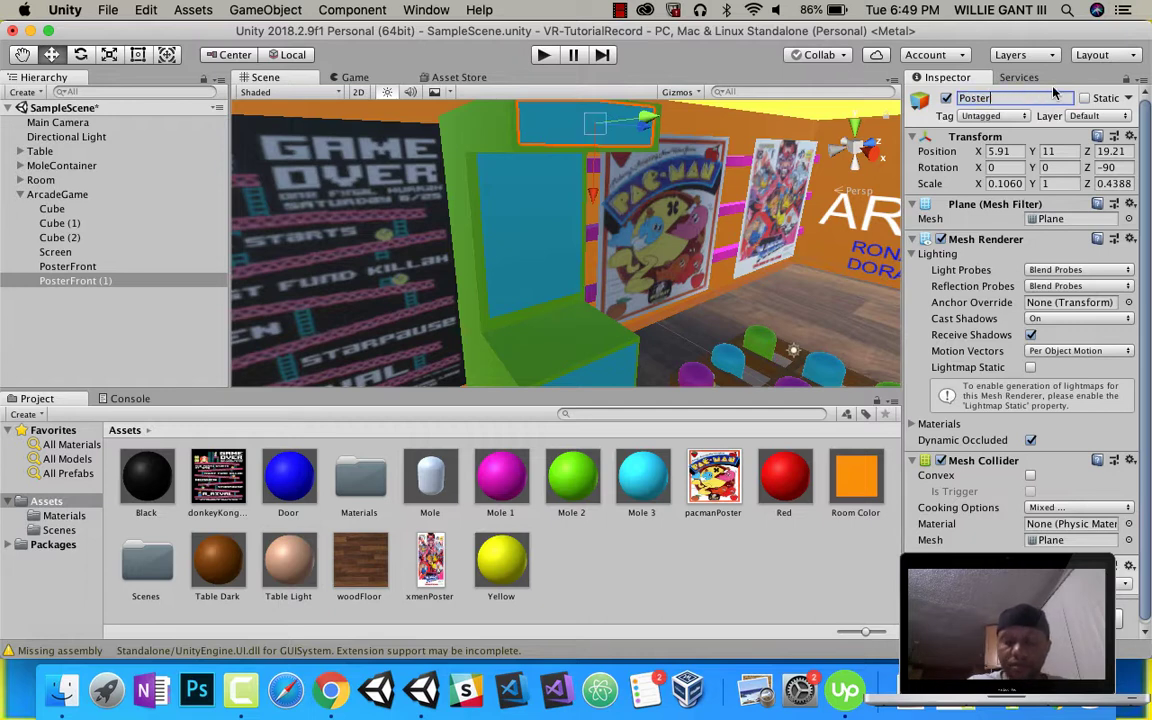
text(To)
text(p)
key(Return)
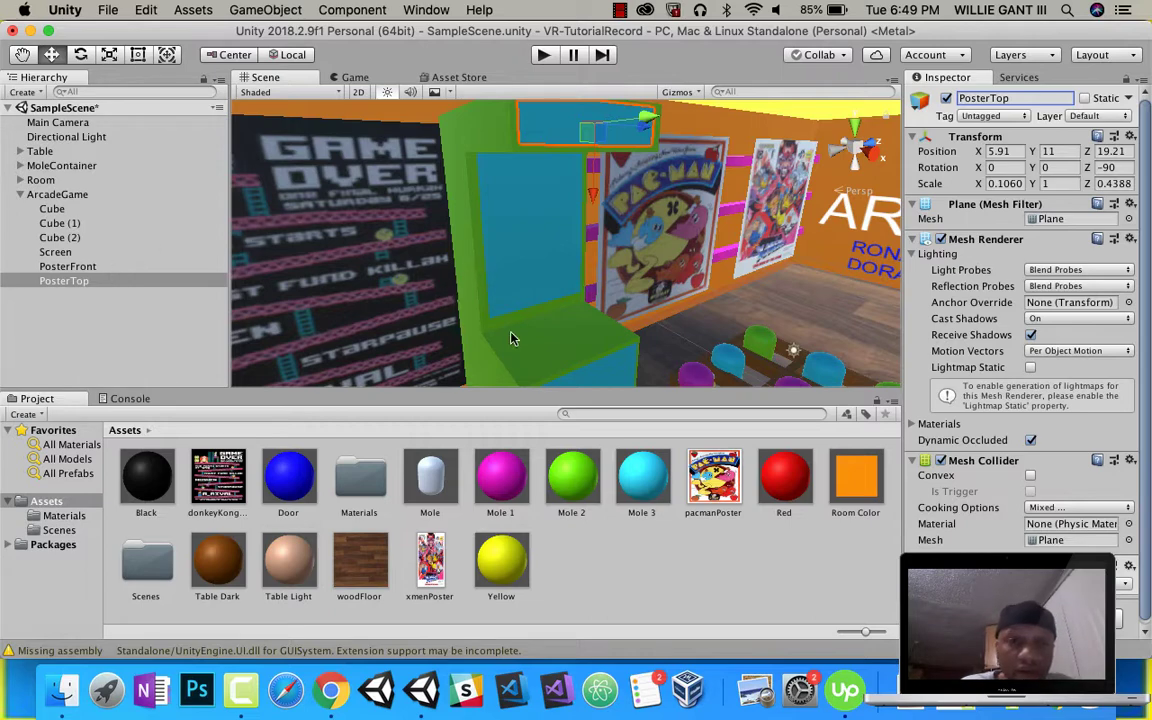
- Center PosterFront on the base cube's front face at about Y 0.05 and Z 19.28
middle_drag(510, 338, 585, 260)
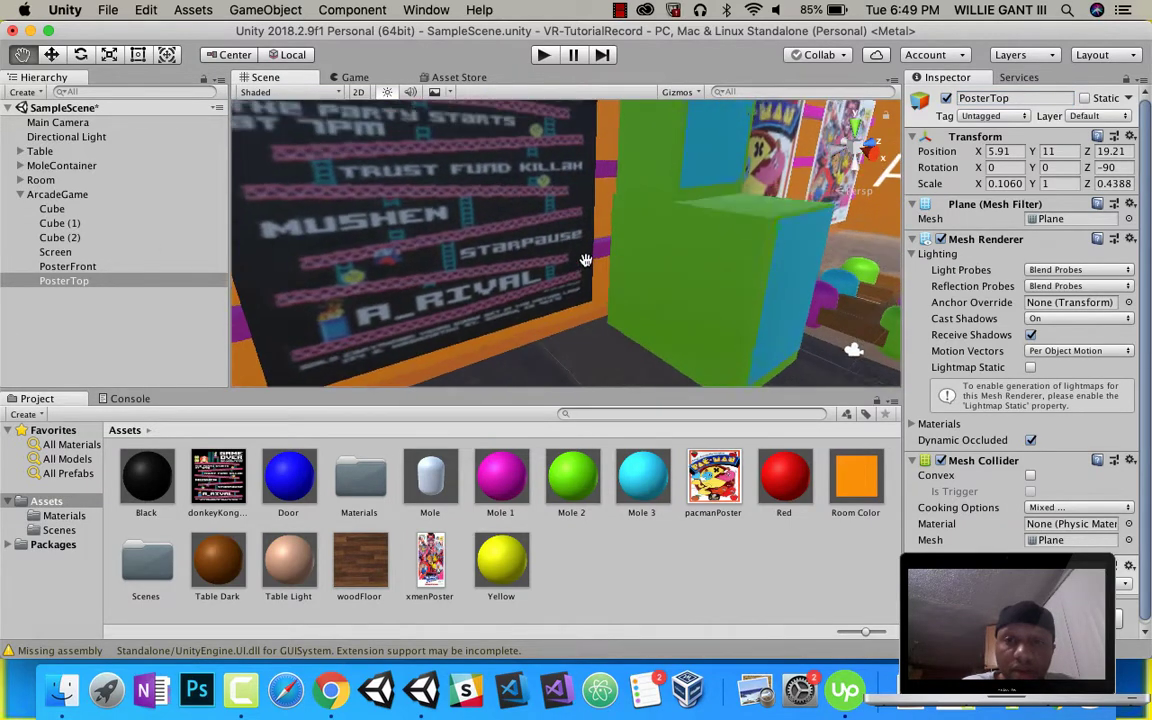
right_drag(585, 260, 717, 280)
middle_drag(717, 280, 410, 260)
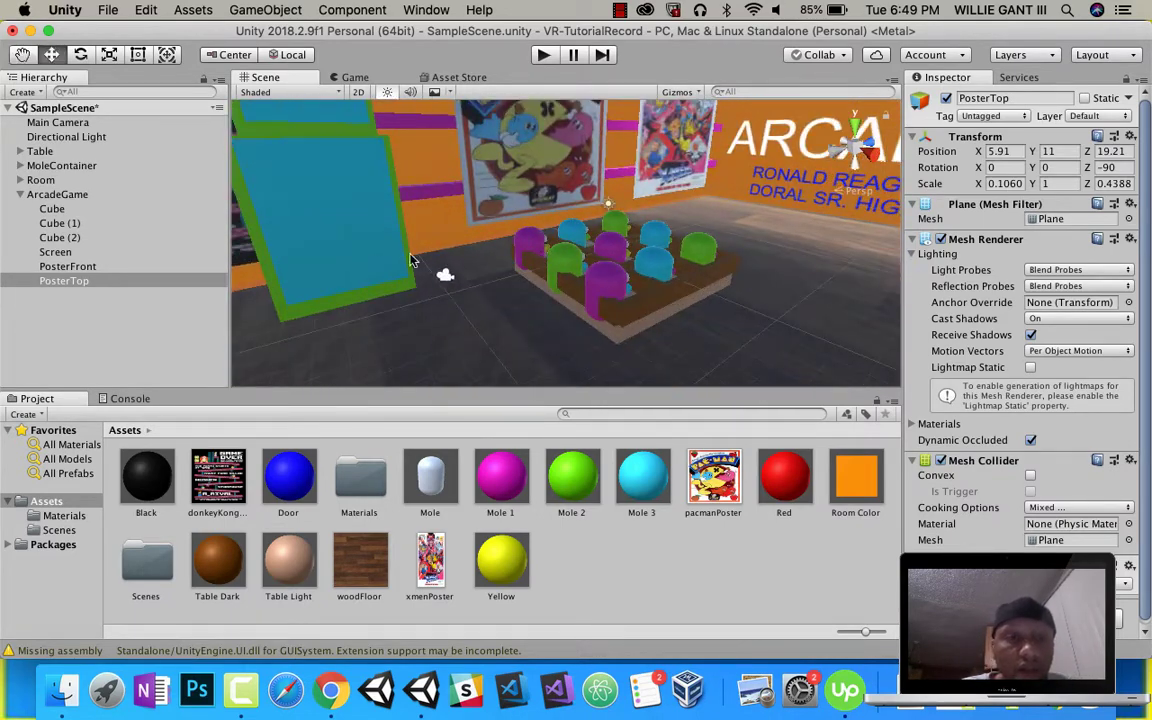
click(378, 248)
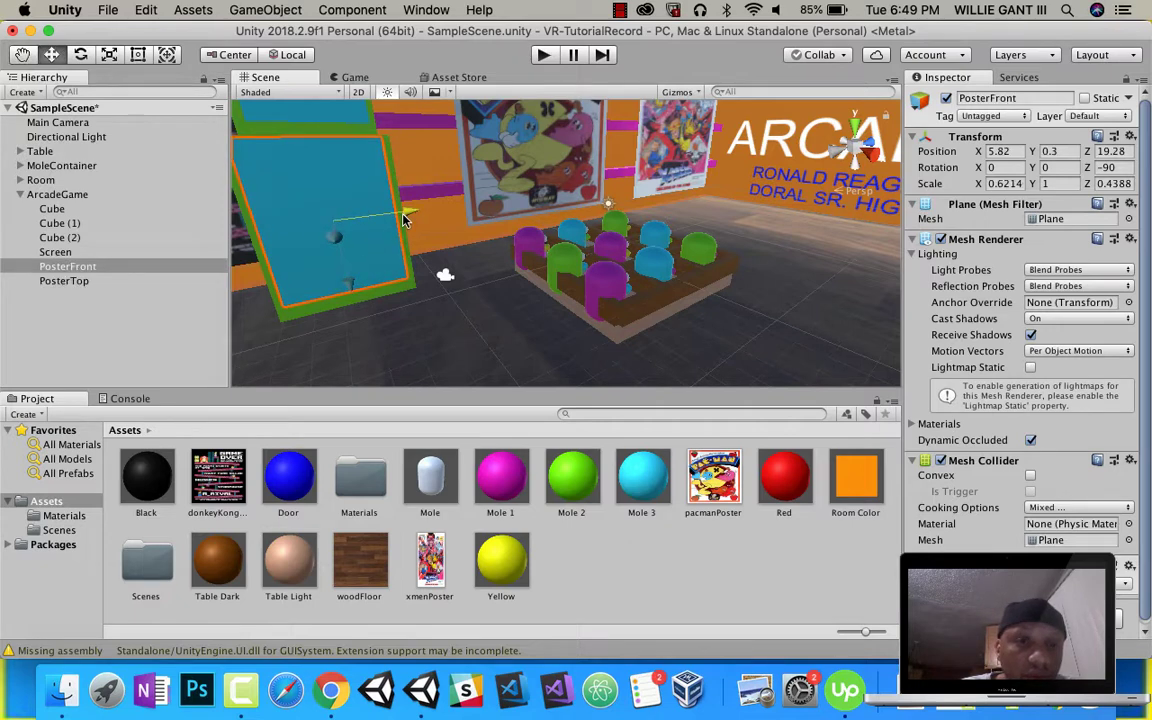
mouse_move(350, 277)
mouse_down()
mouse_move(335, 280)
mouse_move(345, 290)
mouse_up()
middle_drag(422, 296, 484, 290)
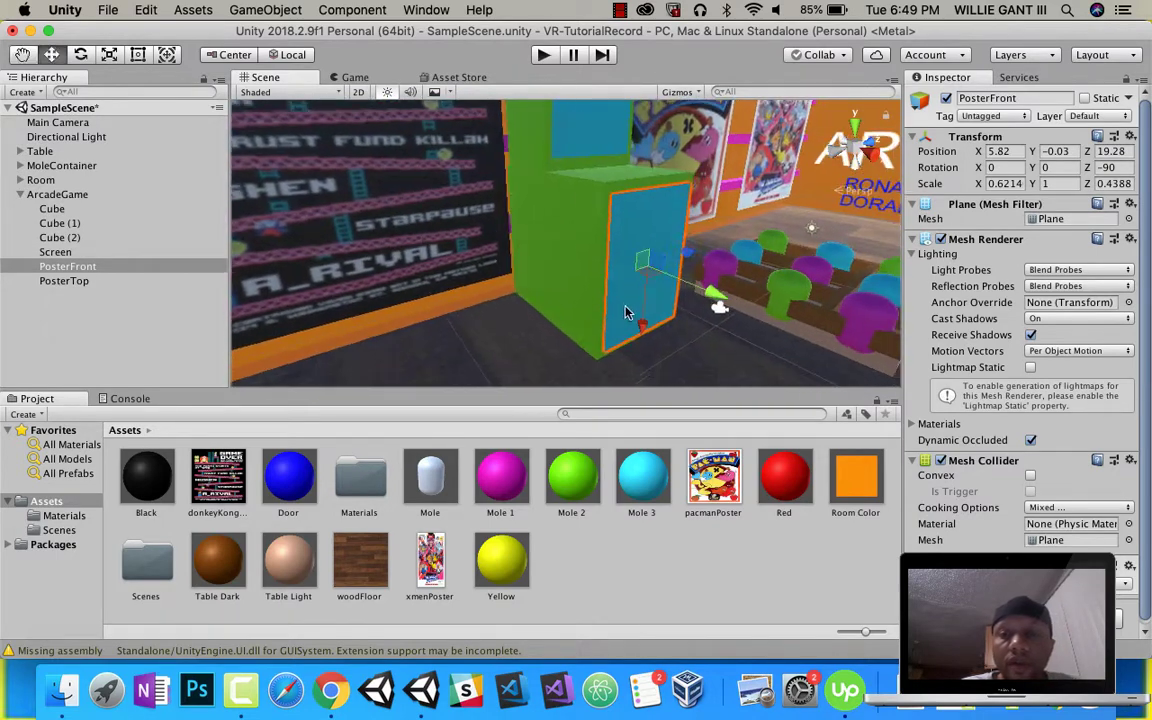
drag(640, 323, 641, 320)
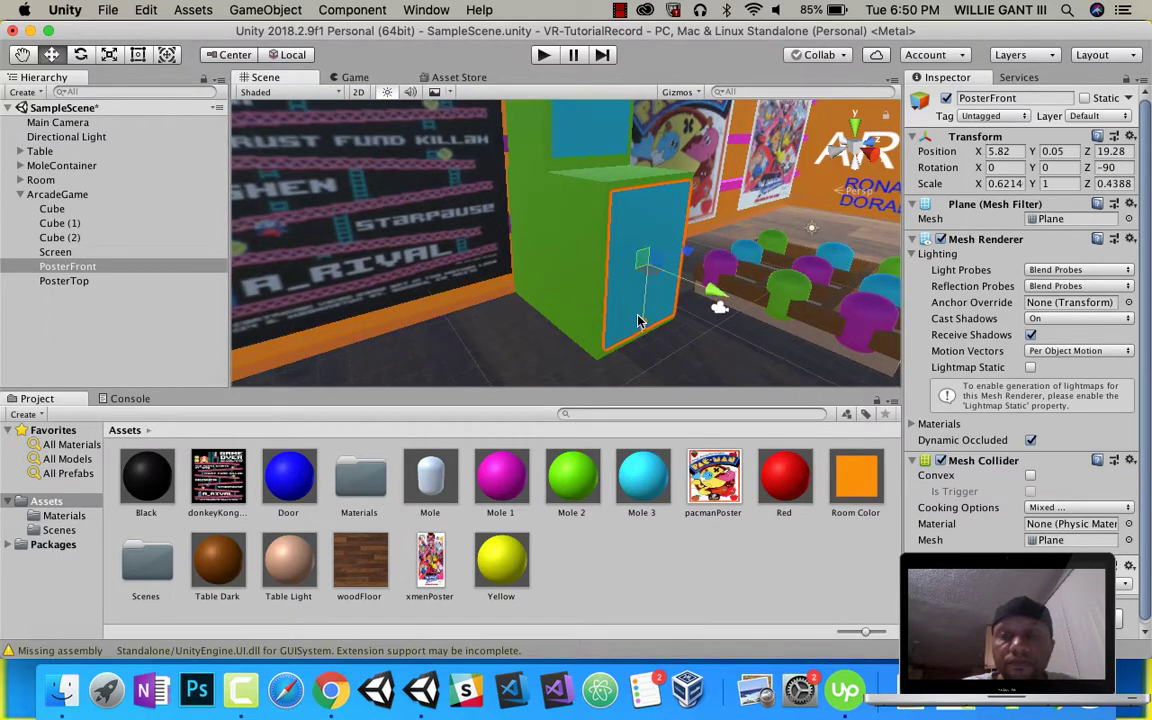
- Duplicate PosterFront and move the copy sideways to about Z 15.07, beyond the cabinet's side
right_click(70, 270)
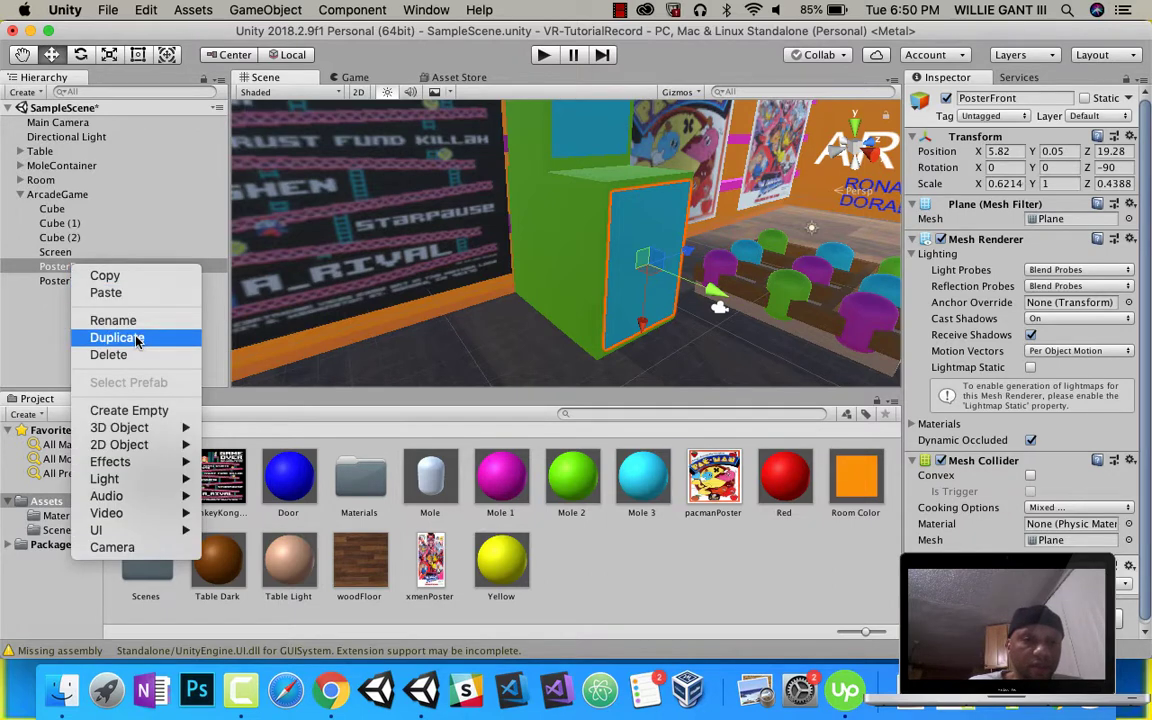
click(125, 334)
drag(686, 260, 609, 276)
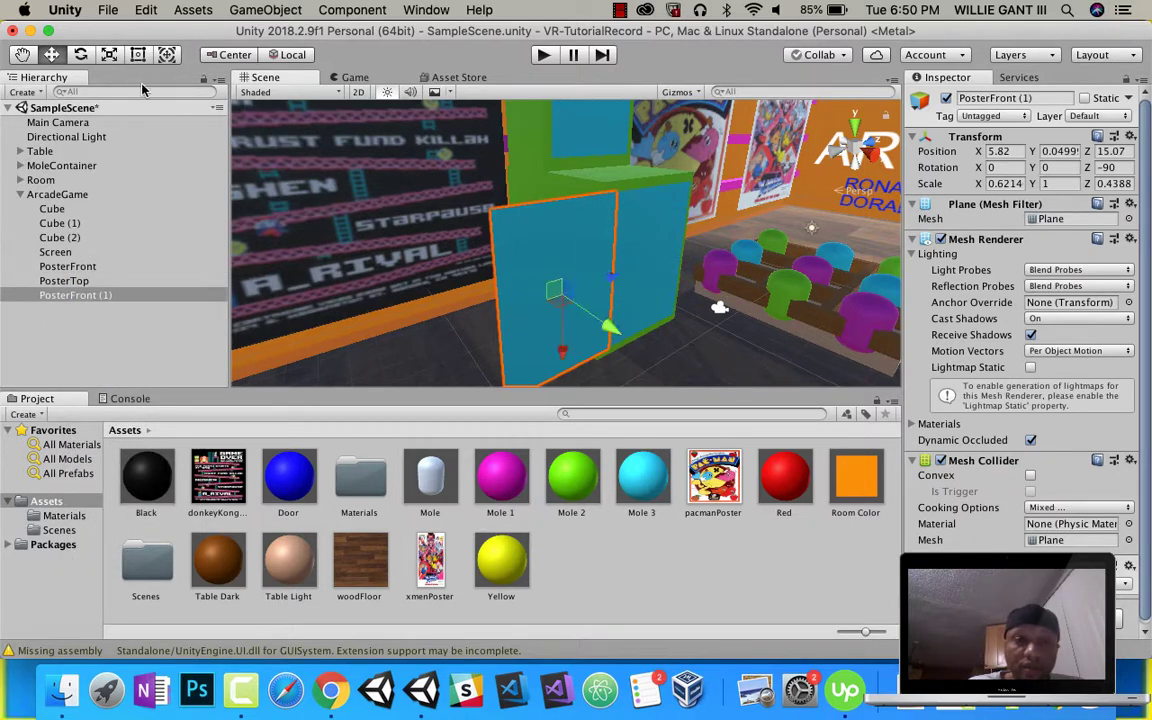
- Rotate the PosterFront copy to 90 degrees on Y so it faces the cabinet's side
click(82, 55)
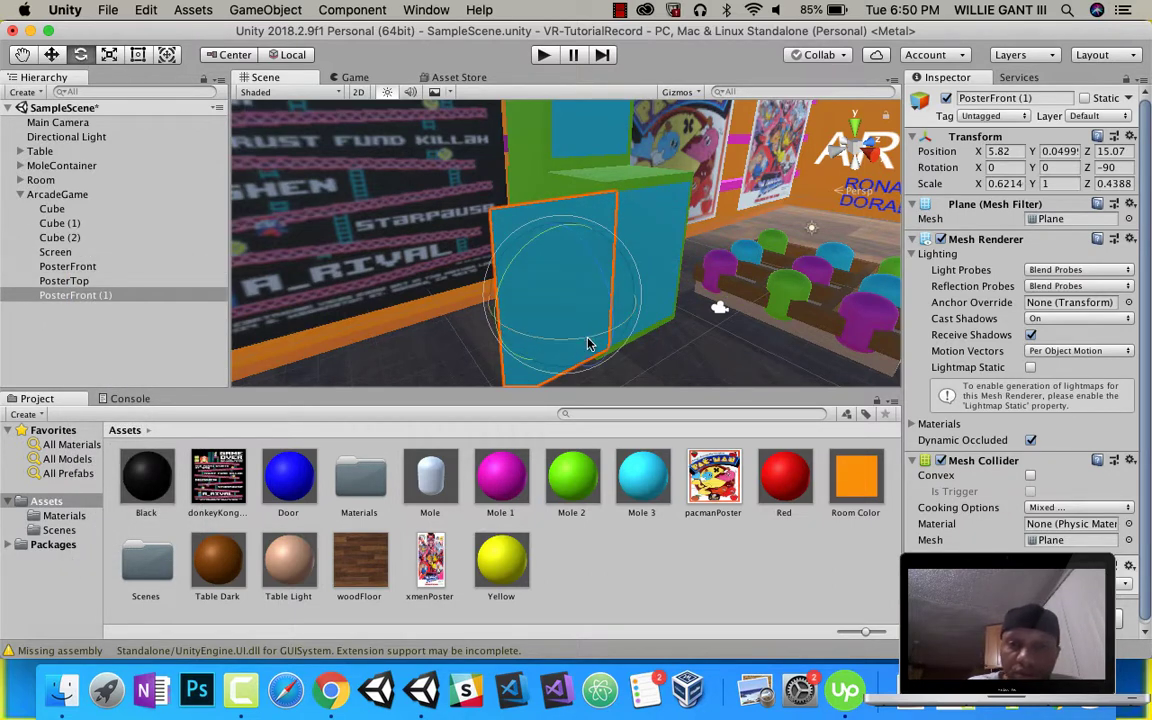
drag(589, 337, 470, 327)
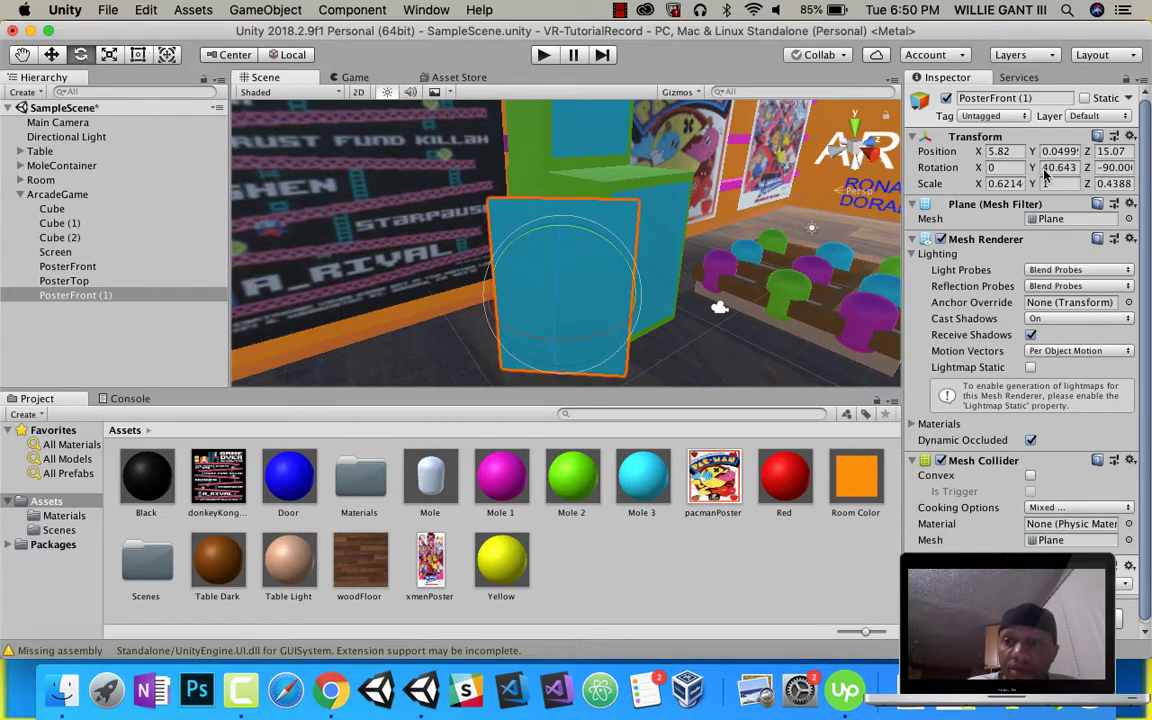
click(1046, 169)
text(90)
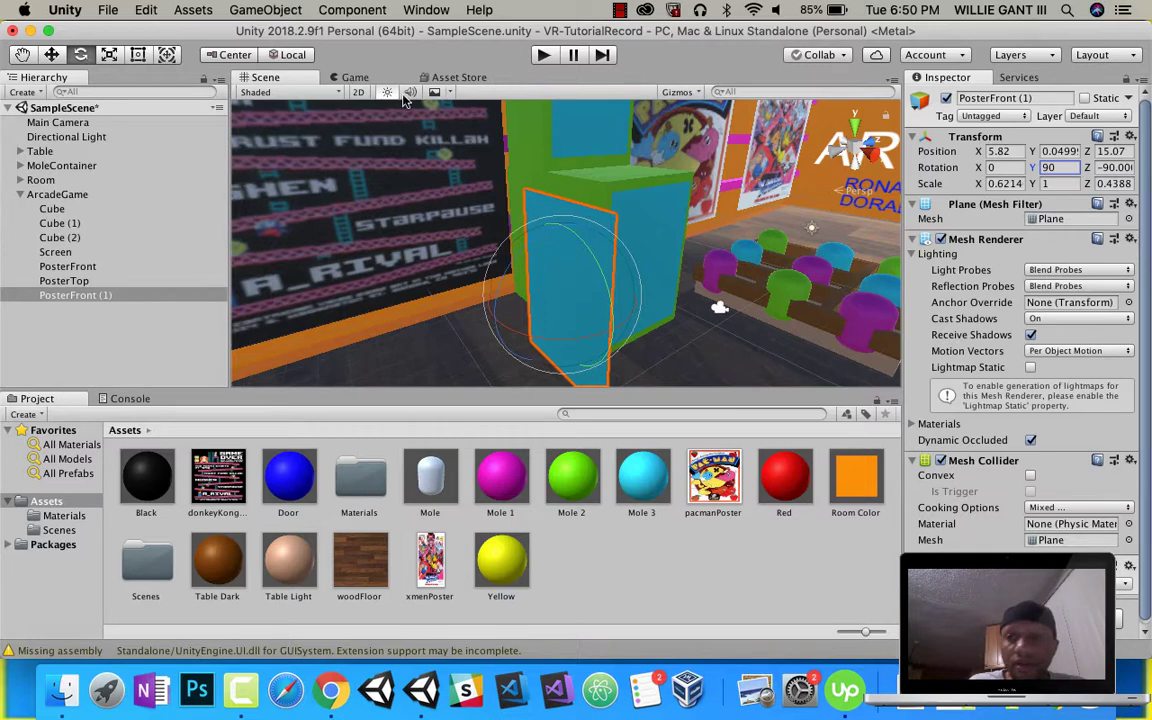
- Move the rotated plane against the base cube's side at about X 2.98 and Z 16.7
click(52, 54)
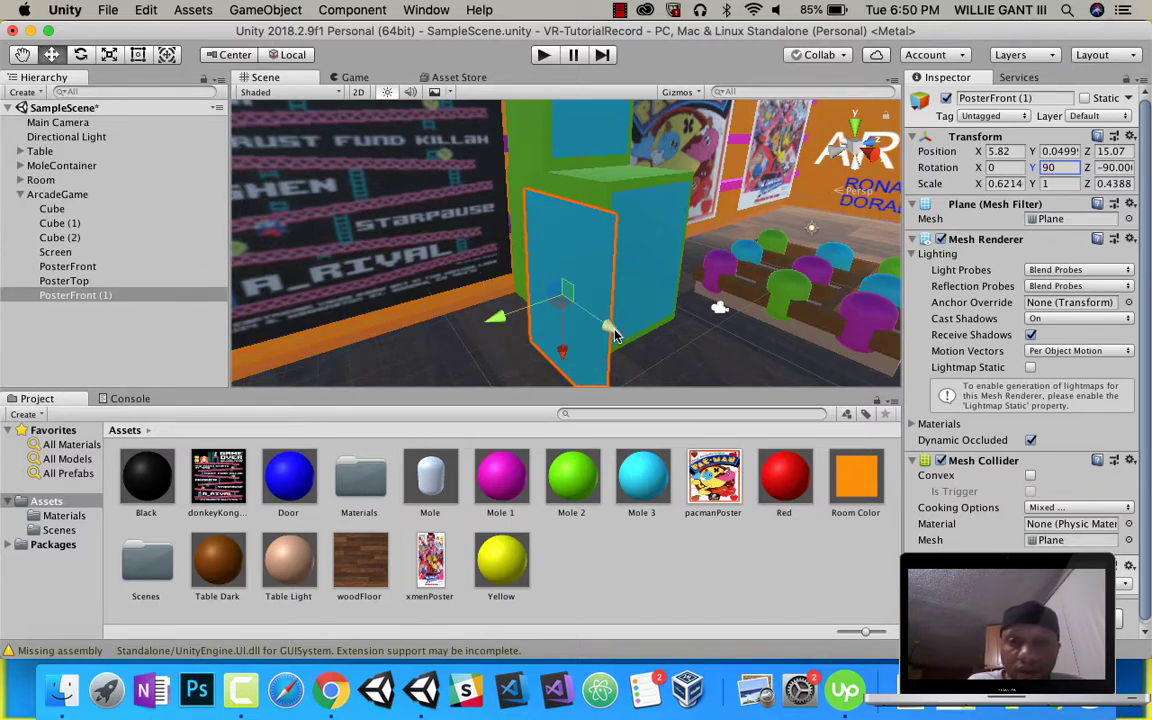
drag(583, 307, 617, 266)
middle_drag(617, 266, 628, 287)
alt+drag(628, 287, 662, 303)
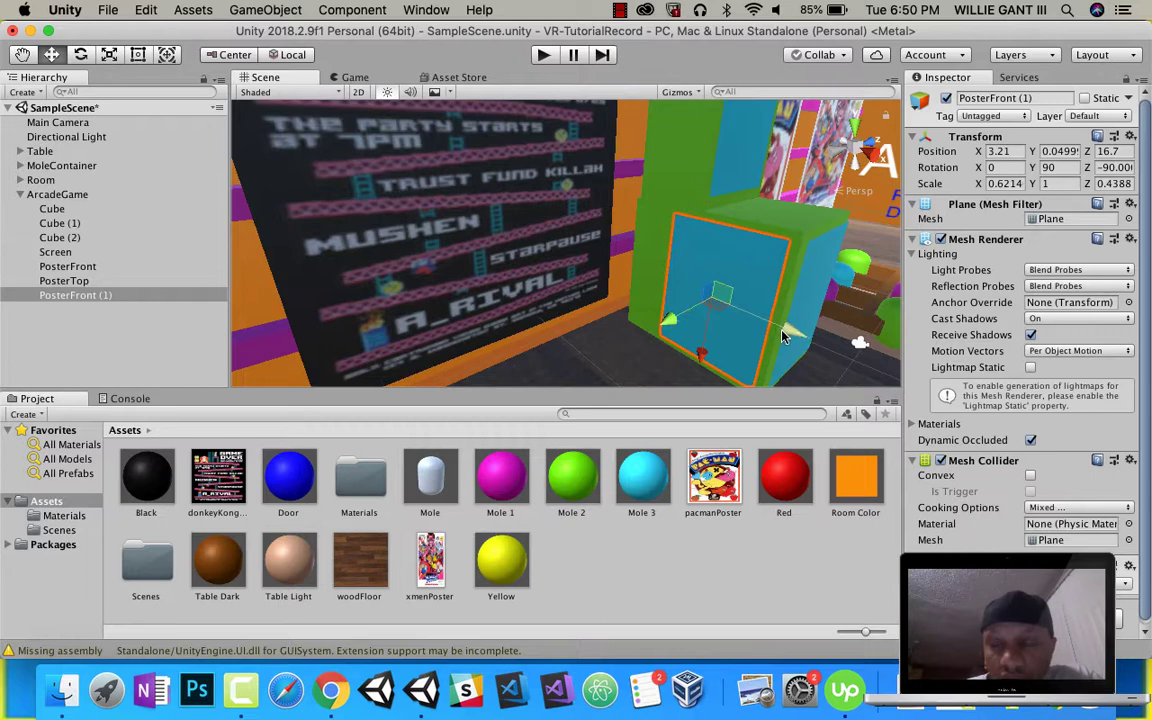
mouse_move(783, 337)
mouse_down()
mouse_move(746, 330)
mouse_move(778, 341)
mouse_up()
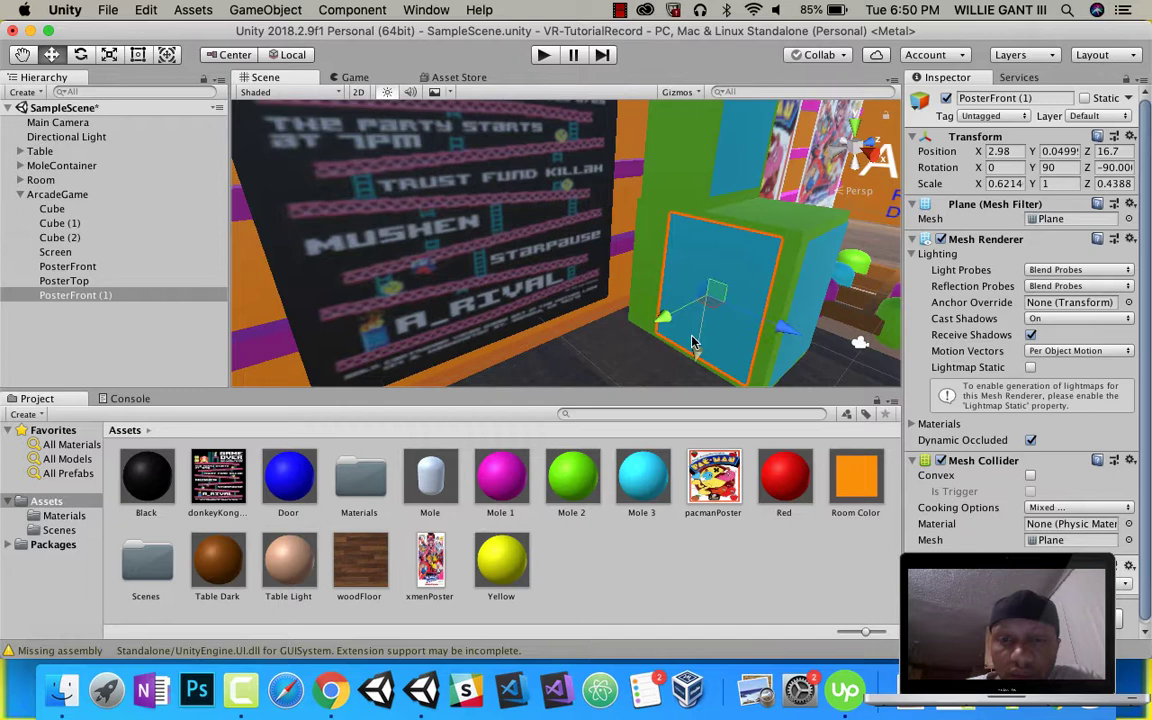
- Widen the side plane to a Z scale of about 0.61 and centre it on the base cube's side at about X 2.34
click(110, 55)
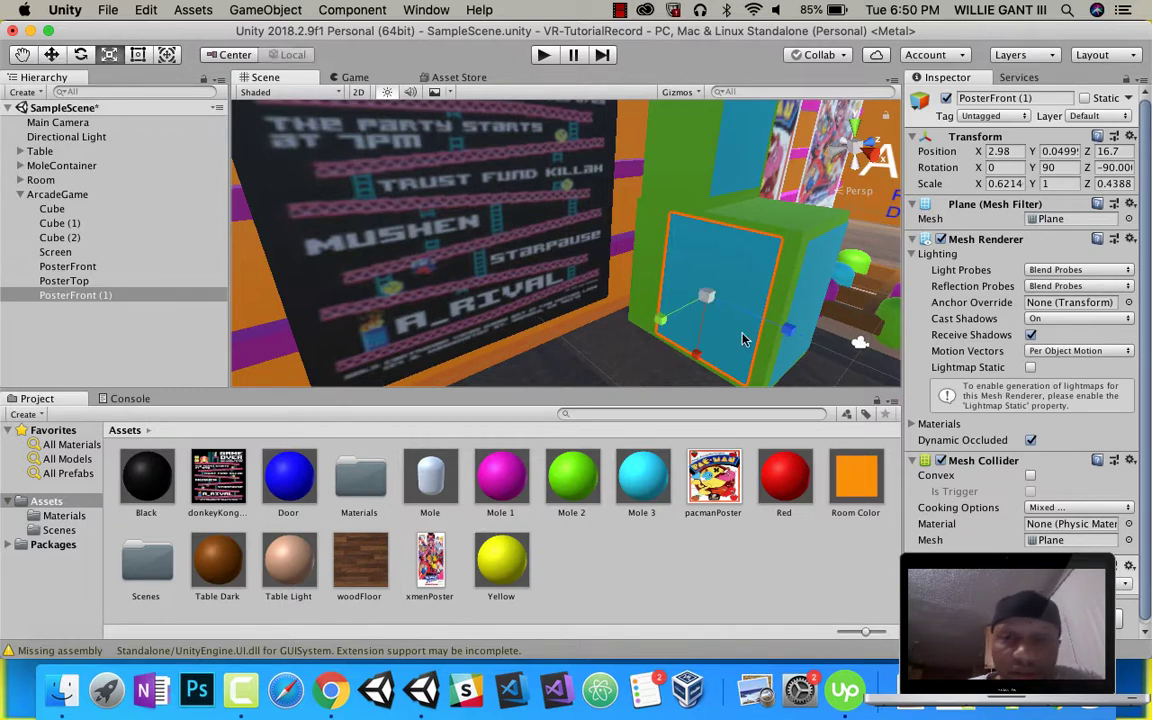
mouse_move(789, 332)
mouse_down()
mouse_move(836, 352)
mouse_move(773, 326)
mouse_up()
click(51, 55)
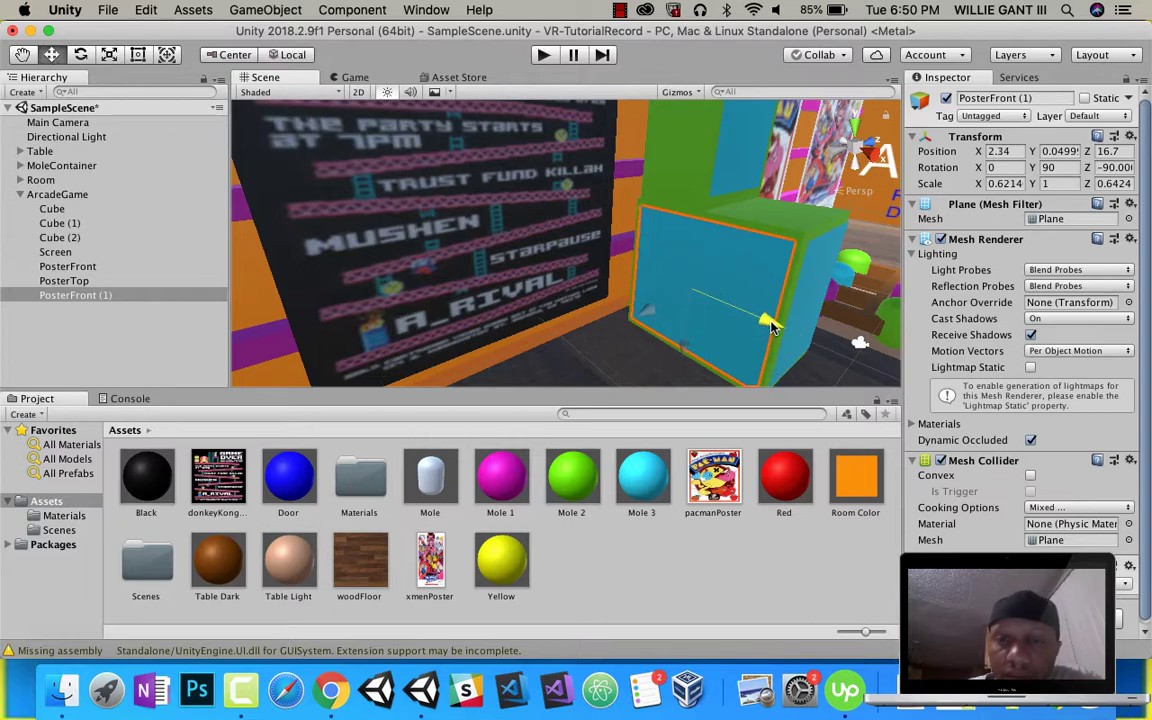
mouse_move(812, 270)
middle_down()
mouse_move(782, 253)
mouse_move(795, 280)
middle_up()
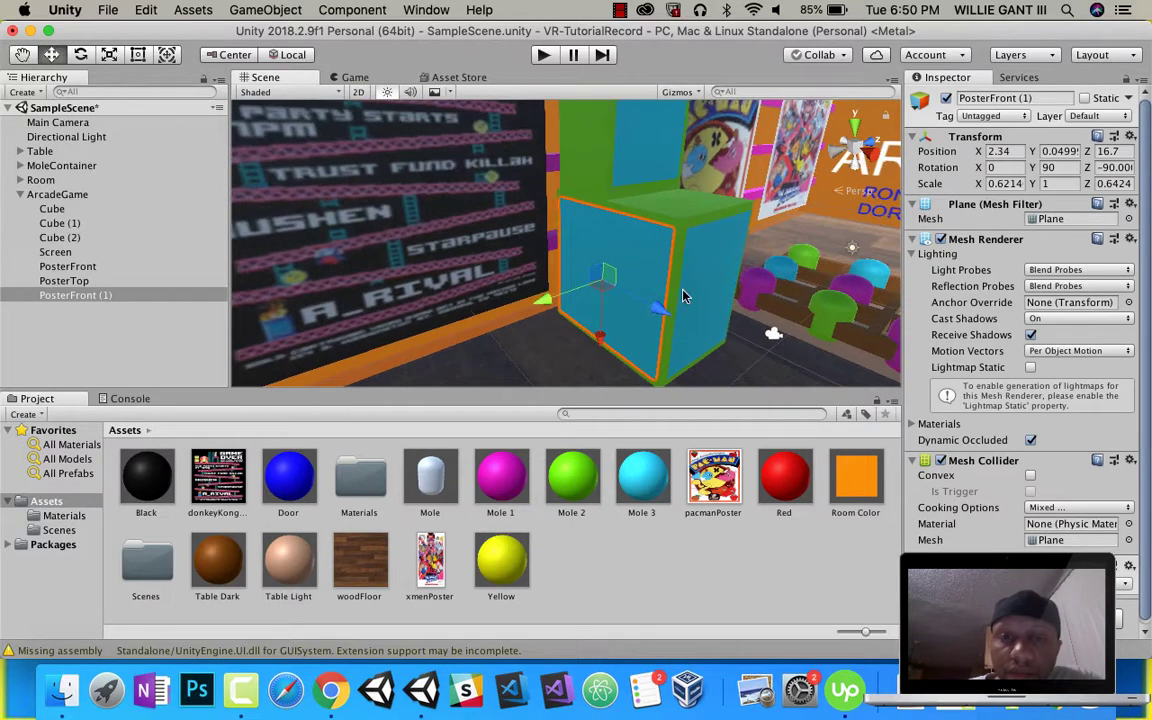
click(110, 55)
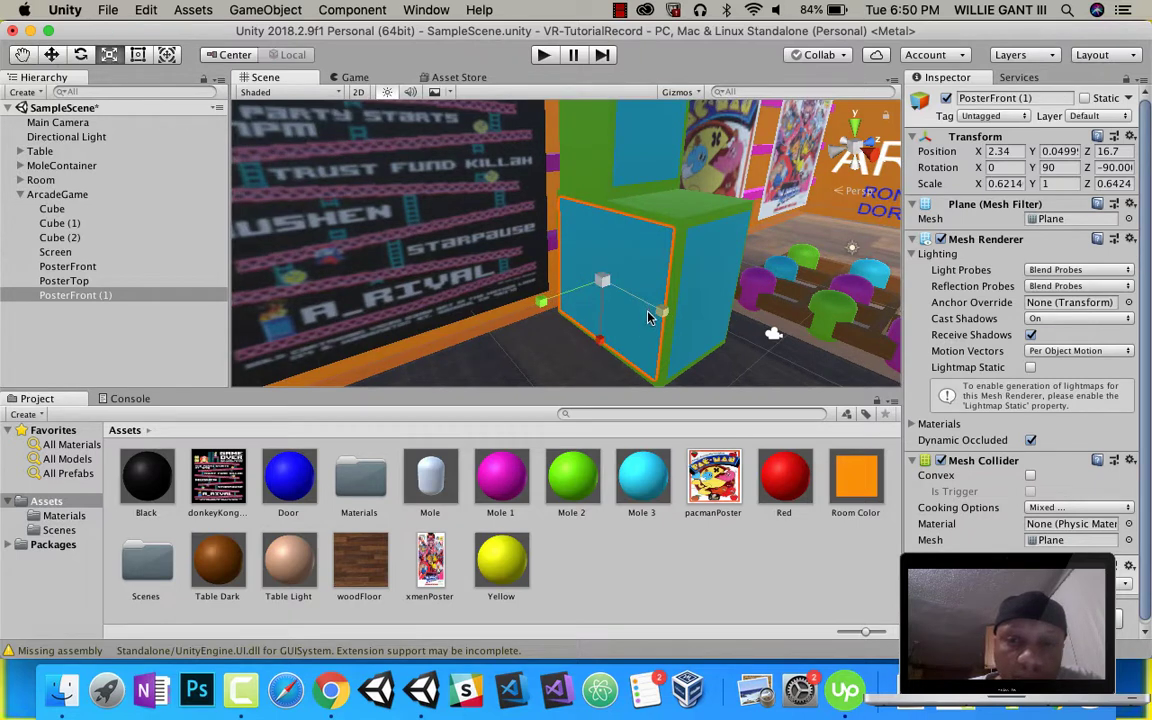
drag(661, 309, 643, 312)
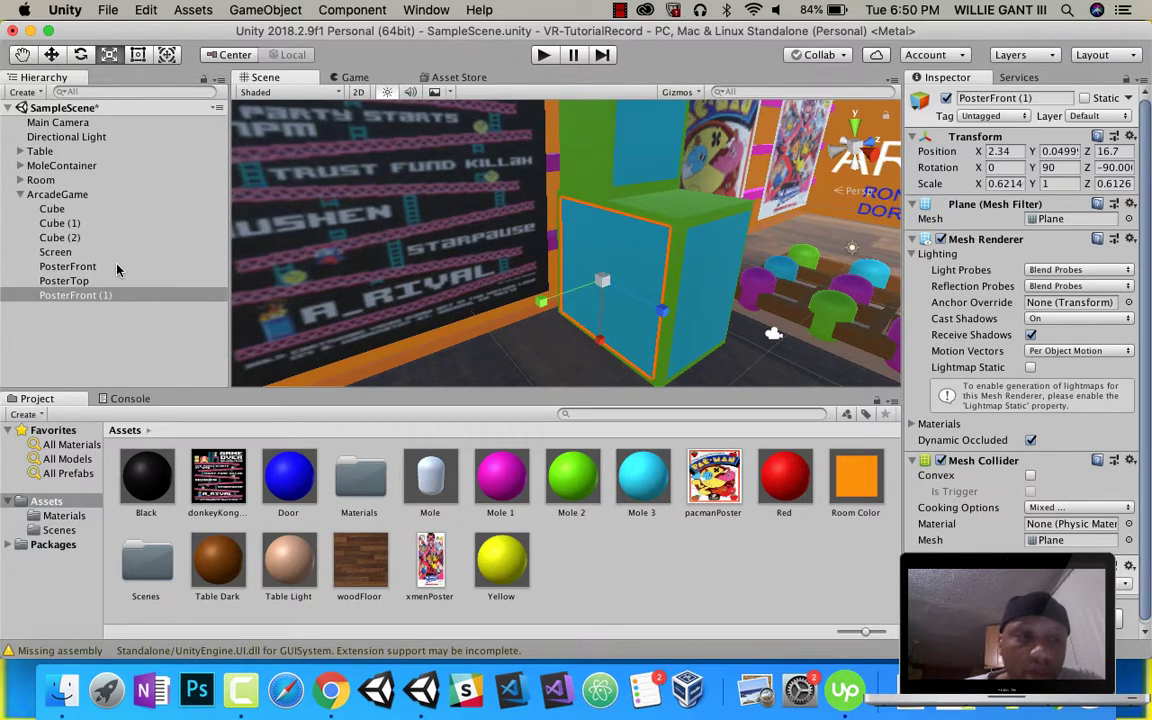
- Rename the side plane as PosterSide1
click(1000, 98)
click(997, 99)
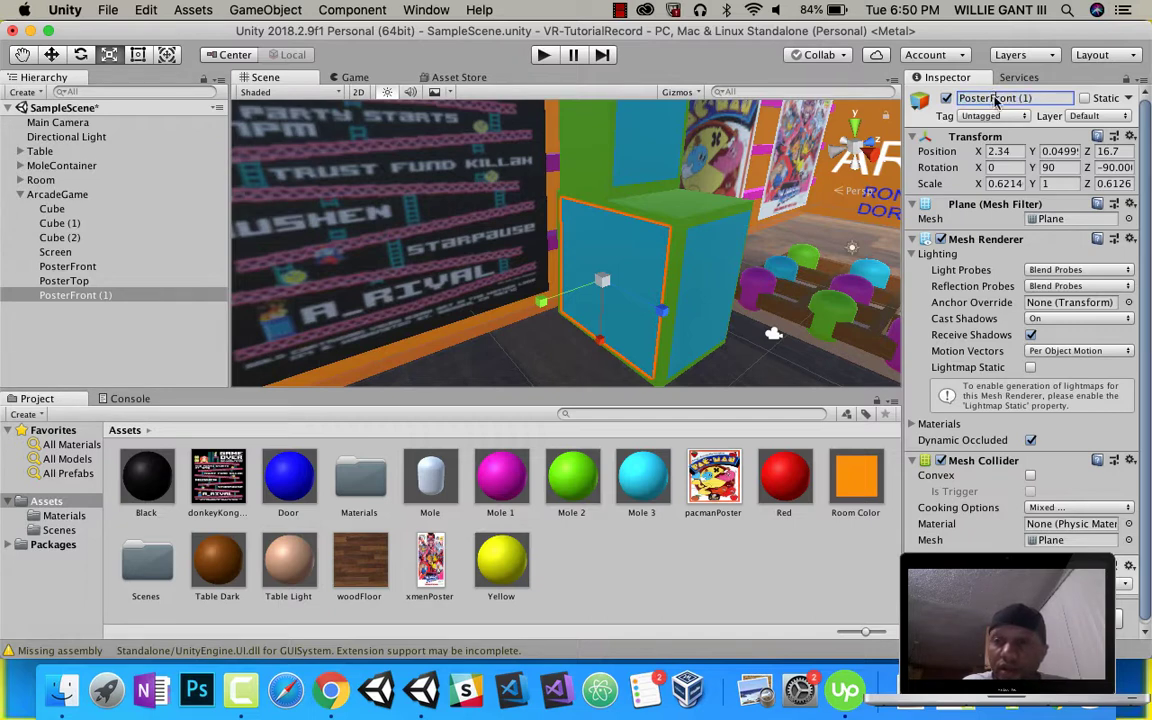
drag(997, 99, 1138, 101)
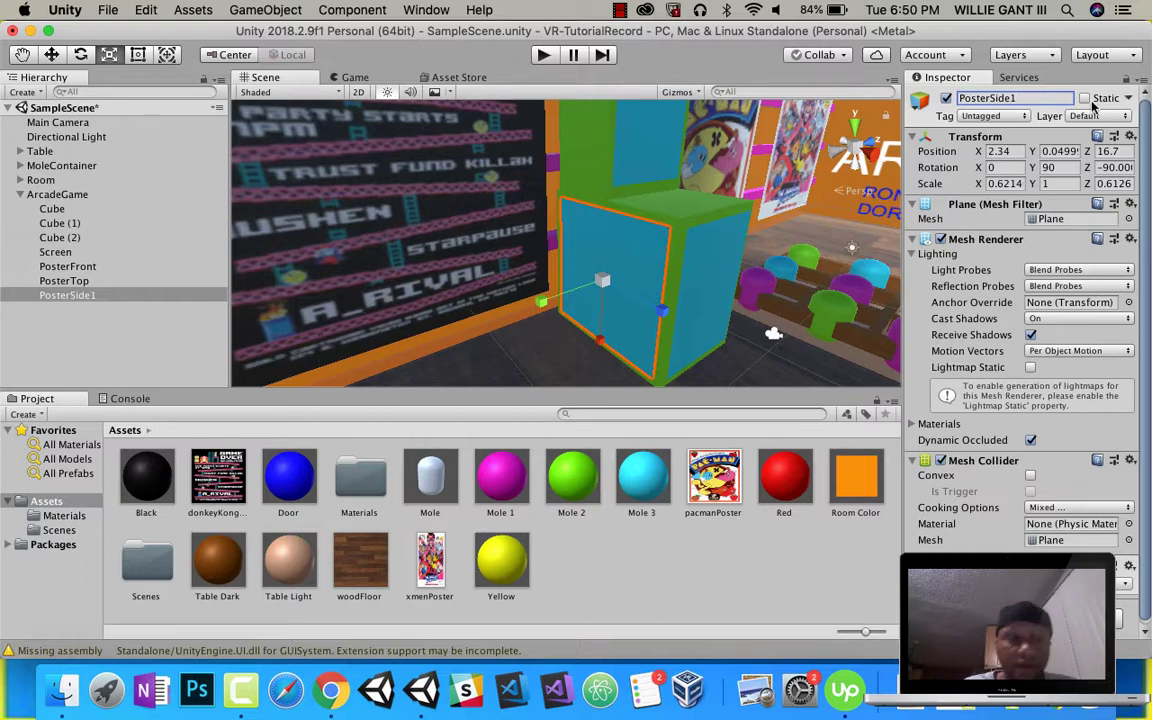
- Duplicate PosterSide1 and move the copy past the cabinet's opposite side to about Z 22.67
right_click(92, 294)
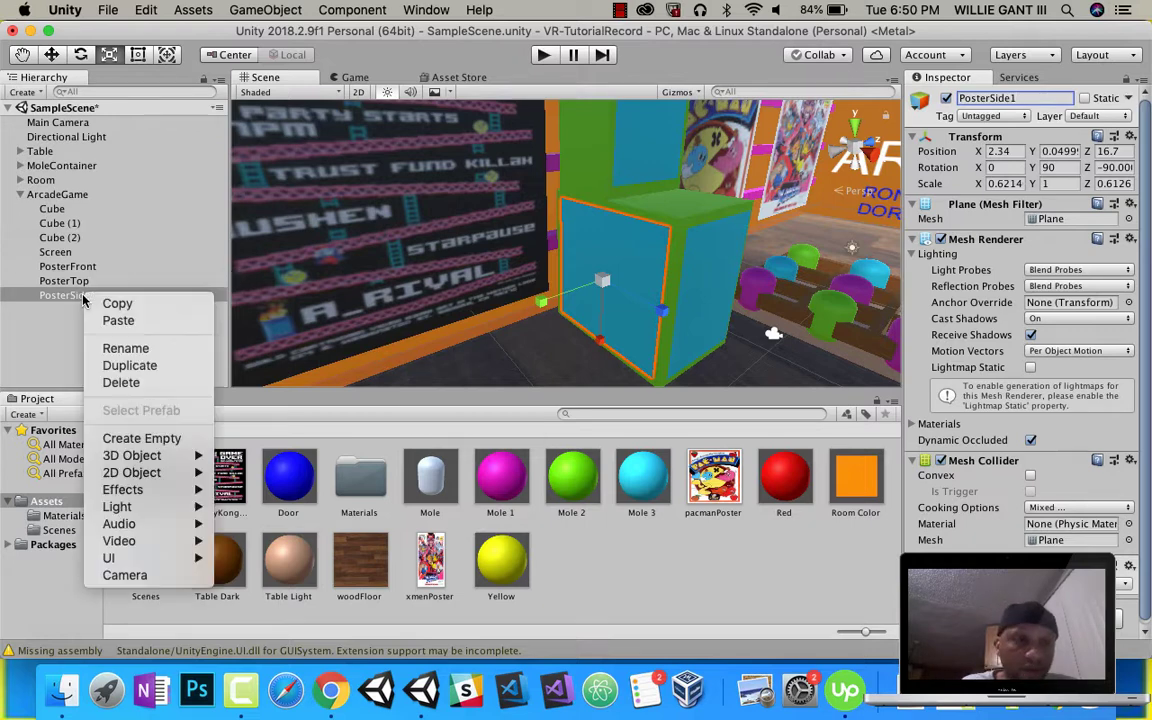
click(123, 362)
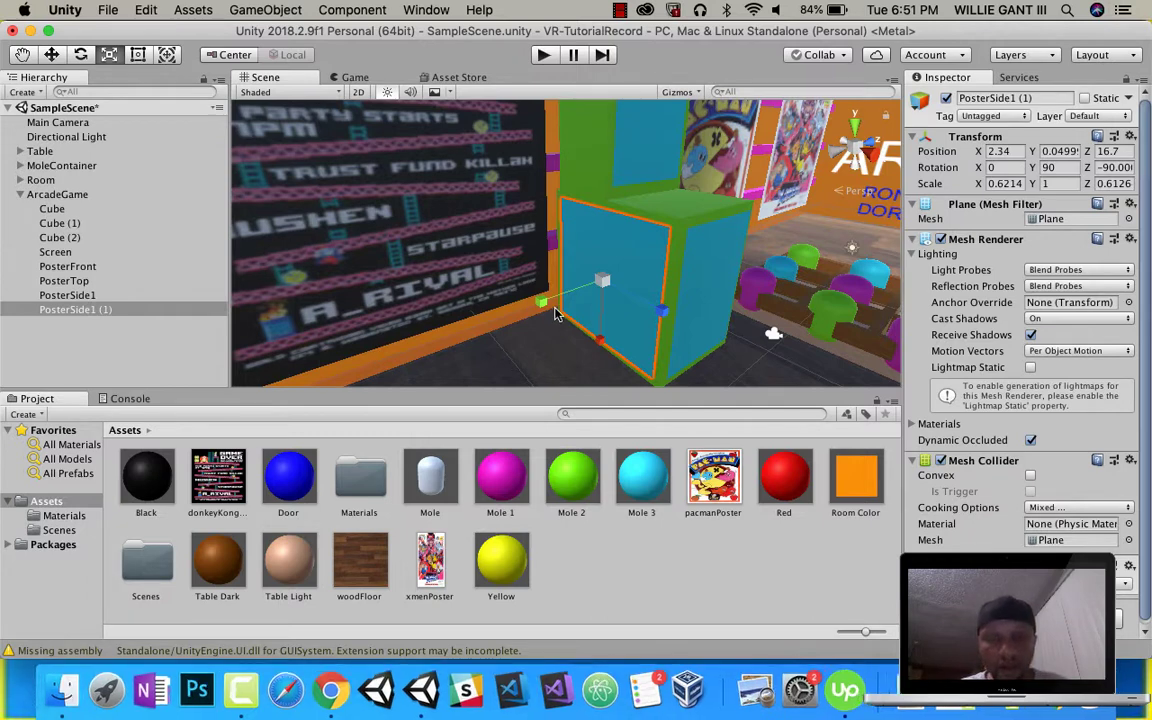
click(51, 55)
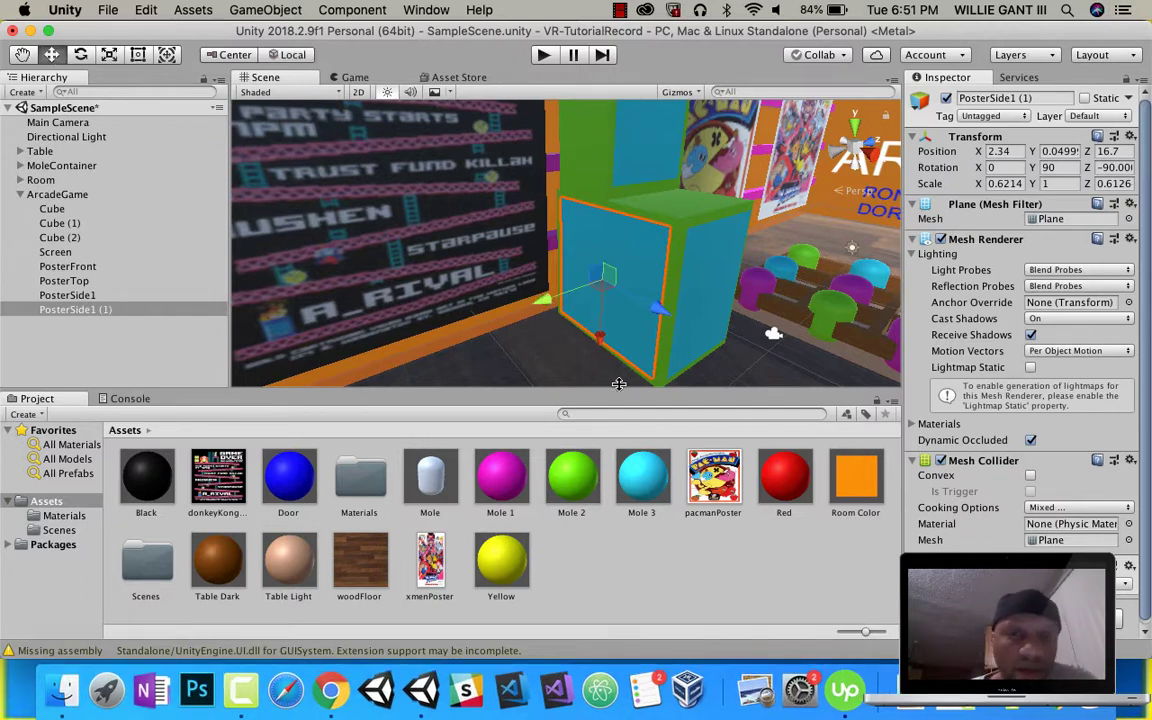
drag(541, 310, 685, 297)
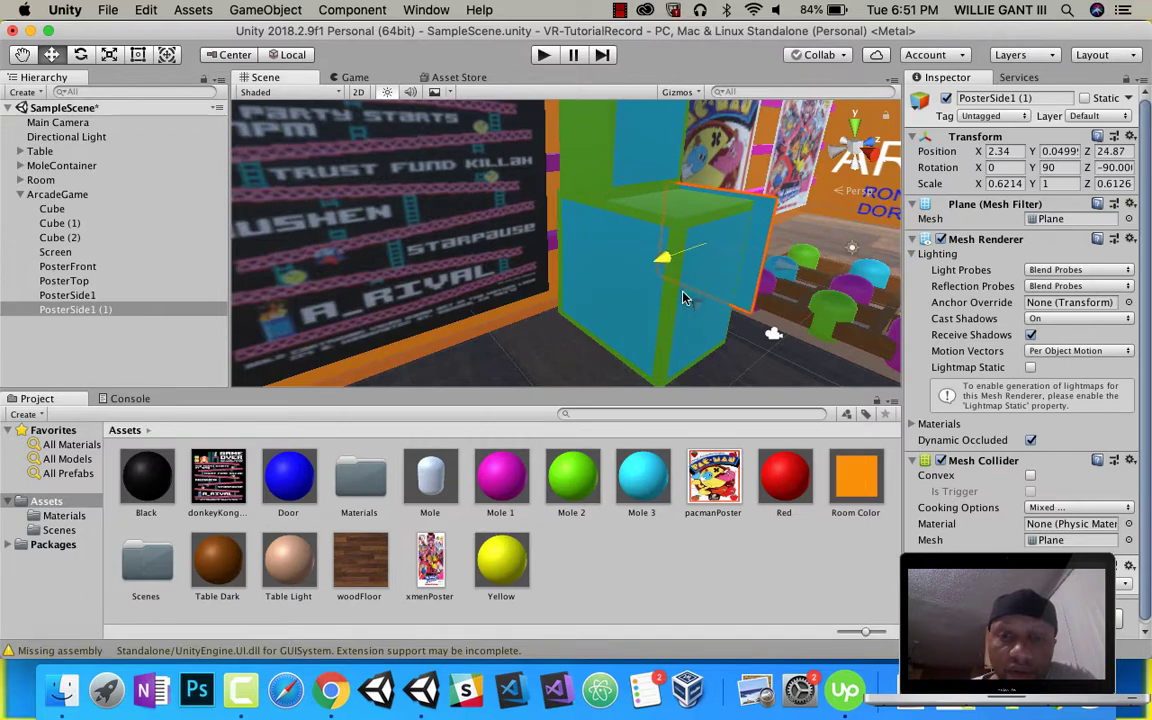
middle_drag(685, 297, 597, 278)
right_drag(597, 278, 566, 270)
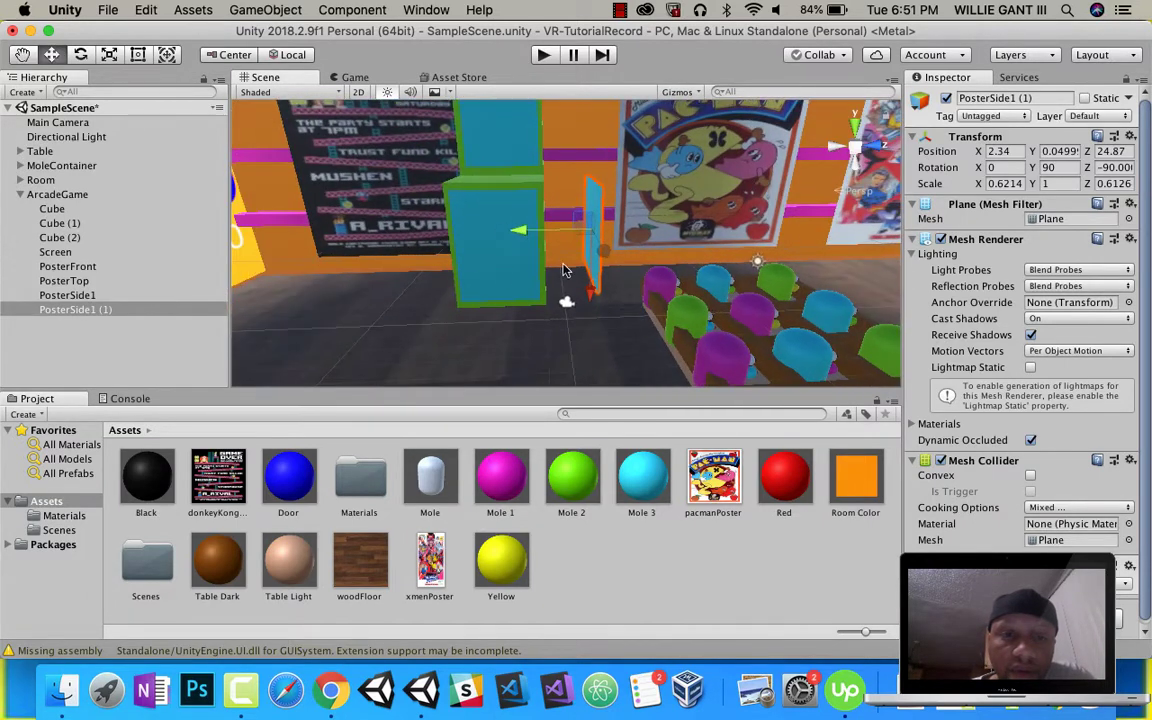
middle_drag(566, 270, 528, 315)
drag(415, 288, 385, 290)
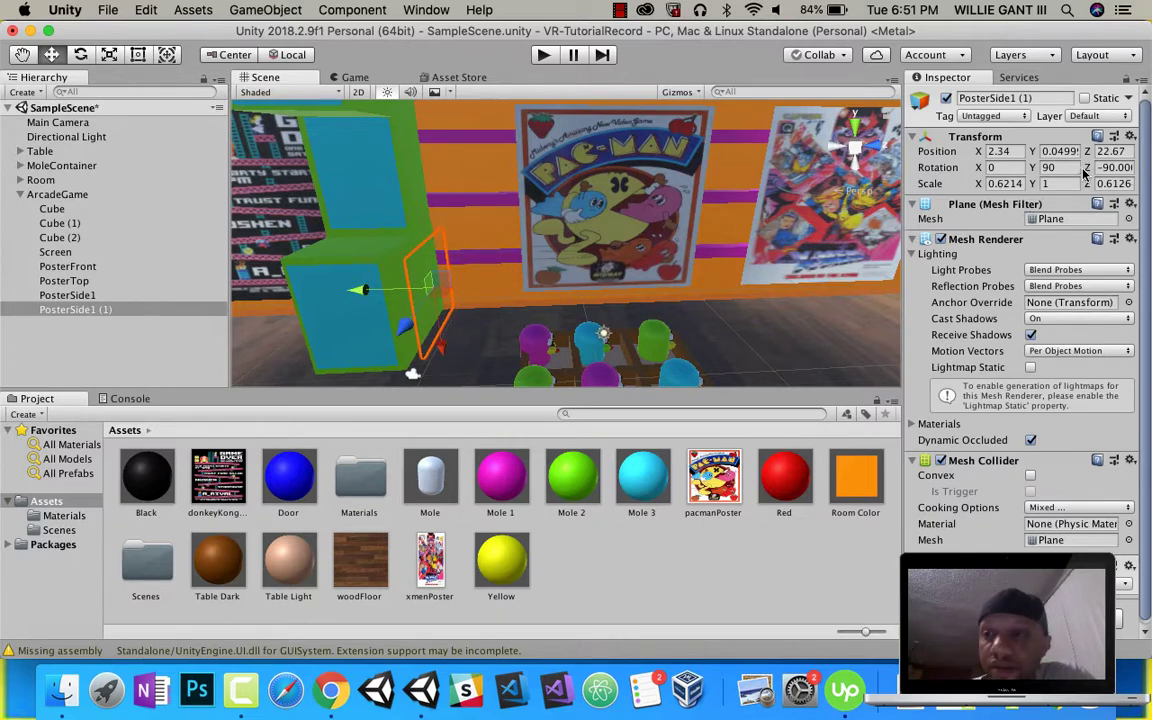
- Rotate the PosterSide1 copy to -90 degrees on Y so it faces outward from the cabinet
click(1050, 167)
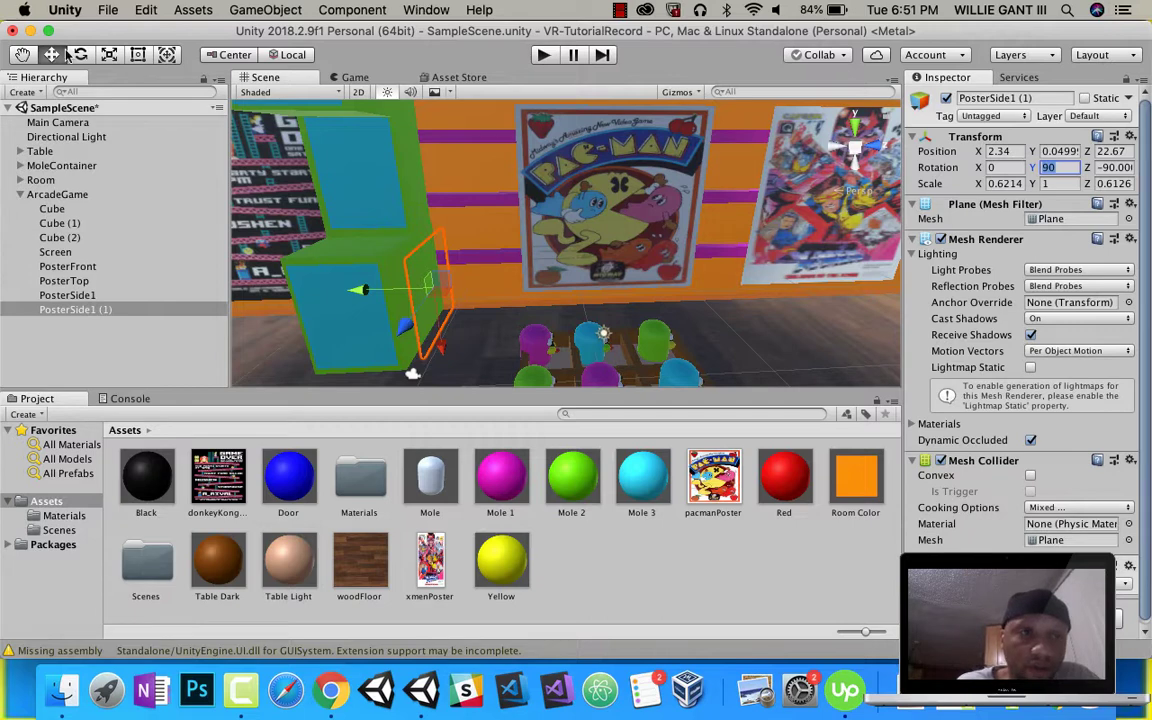
click(80, 54)
drag(393, 333, 890, 190)
click(1052, 167)
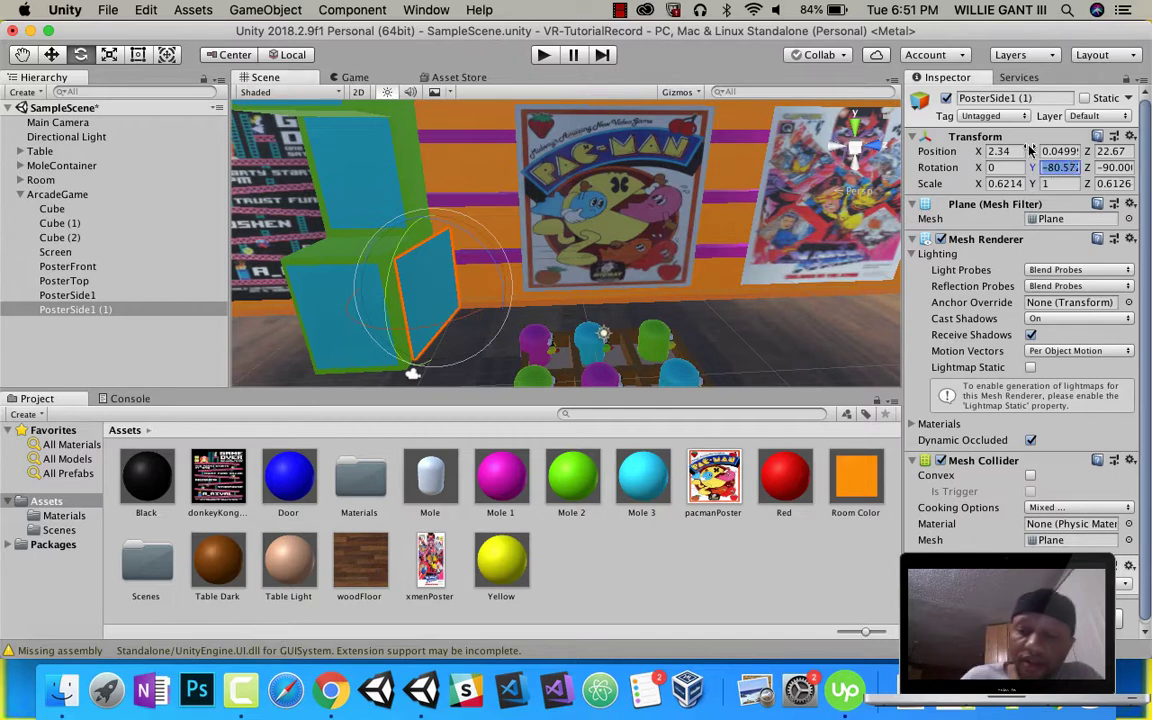
text(-90)
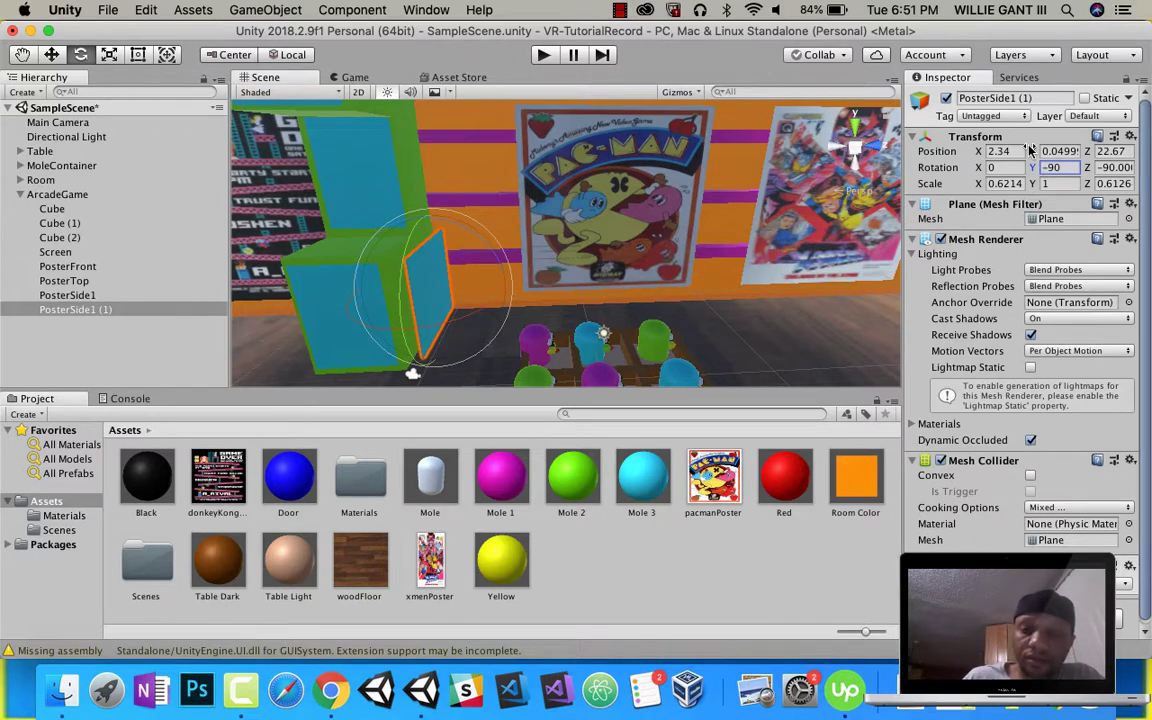
- Move the PosterSide1 copy against the base cube's side at about Z 21.93
click(53, 56)
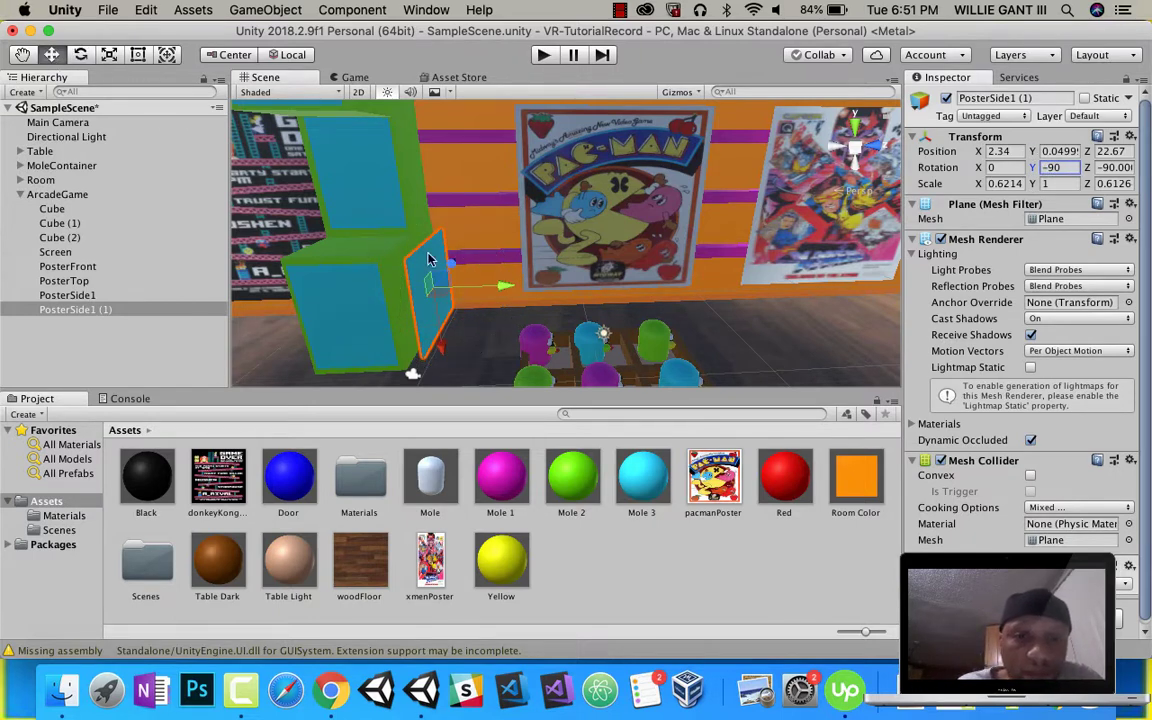
drag(497, 294, 485, 294)
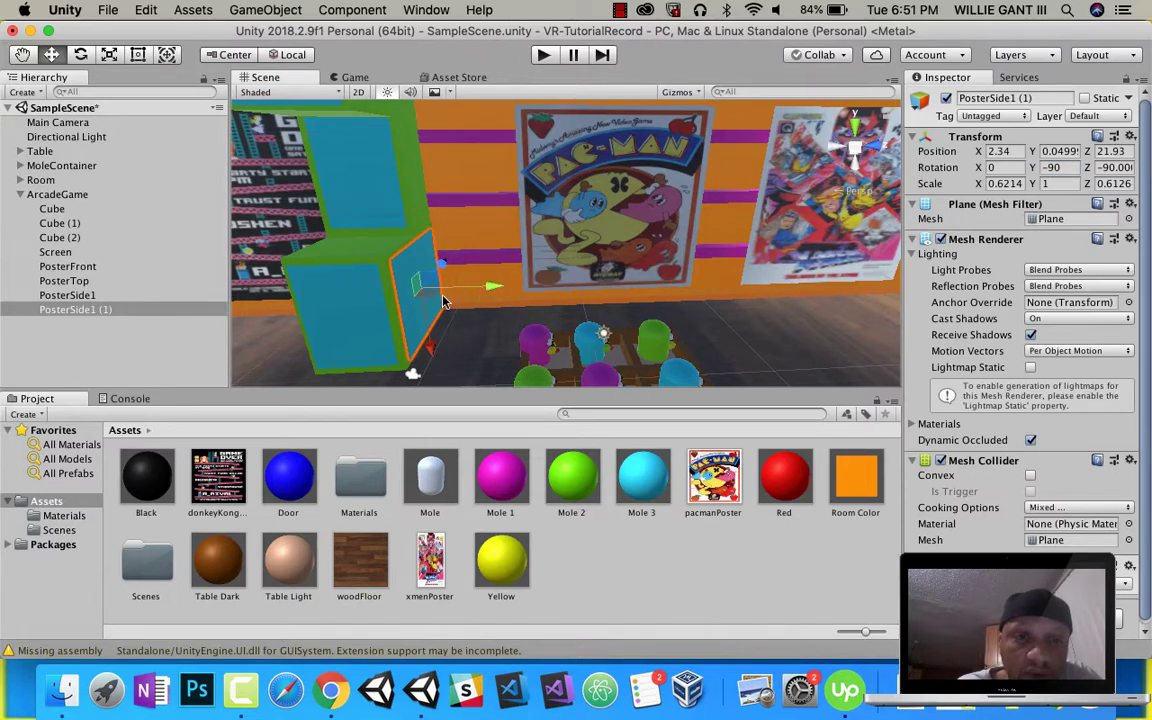
middle_drag(447, 283, 648, 285)
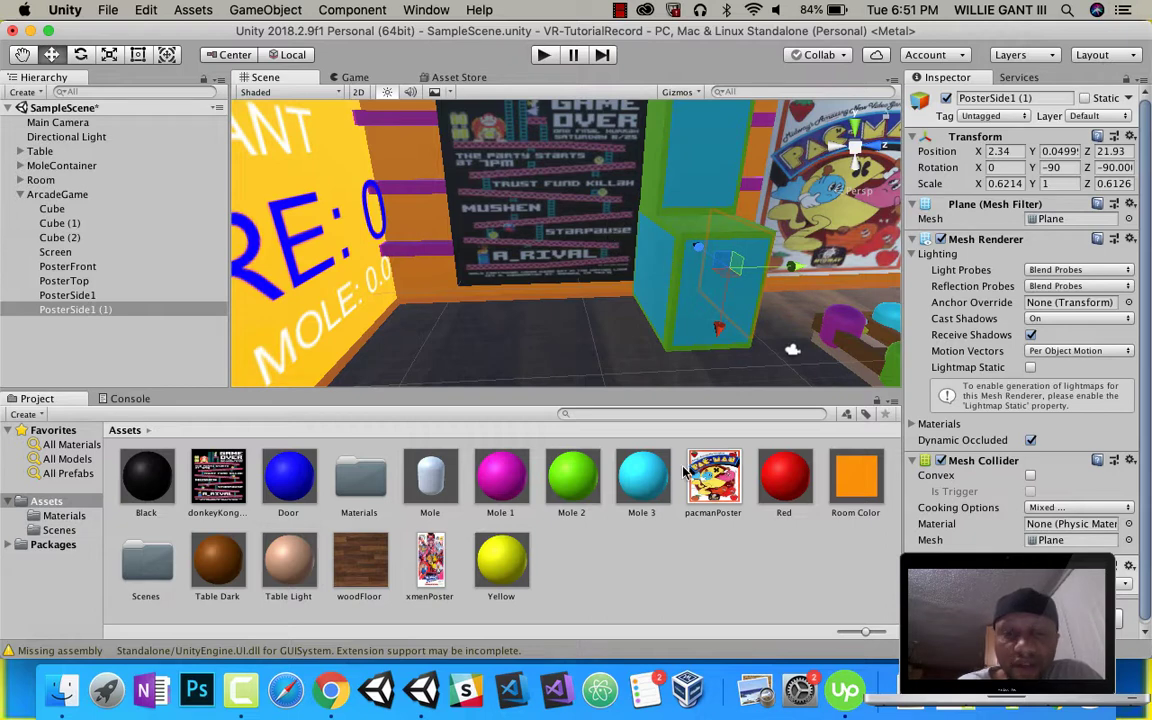
- Apply the pacmanPoster image to the front and side poster planes of the base cube
drag(700, 468, 698, 333)
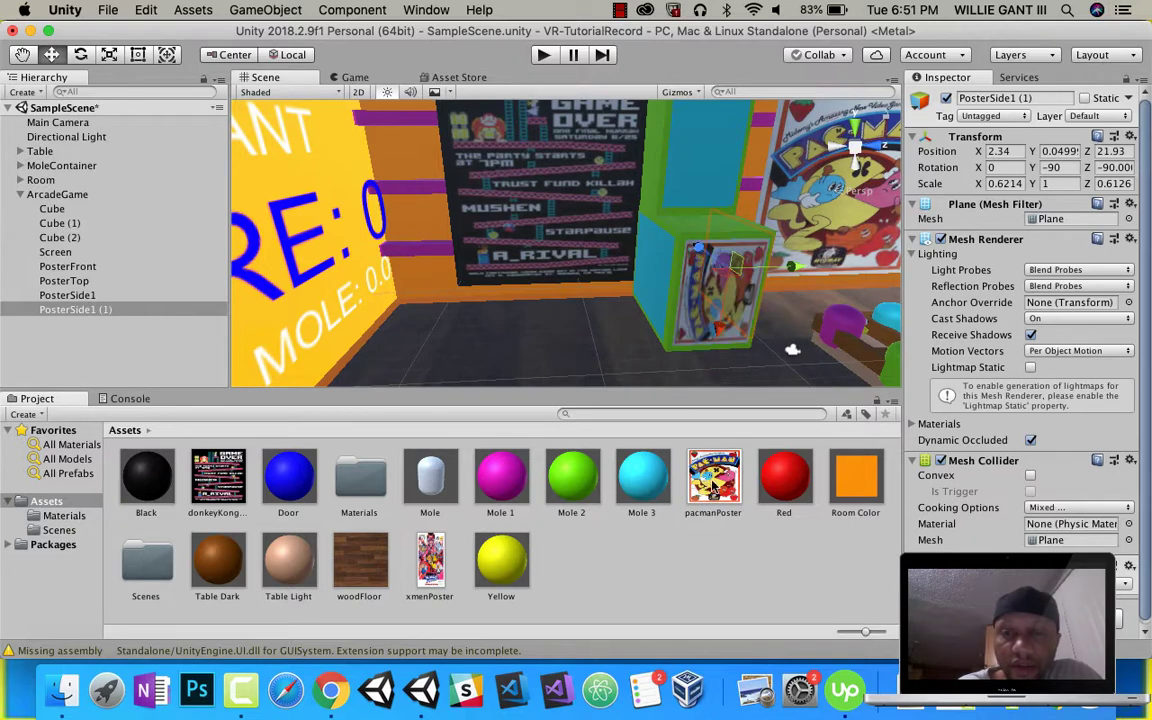
alt+drag(700, 274, 599, 312)
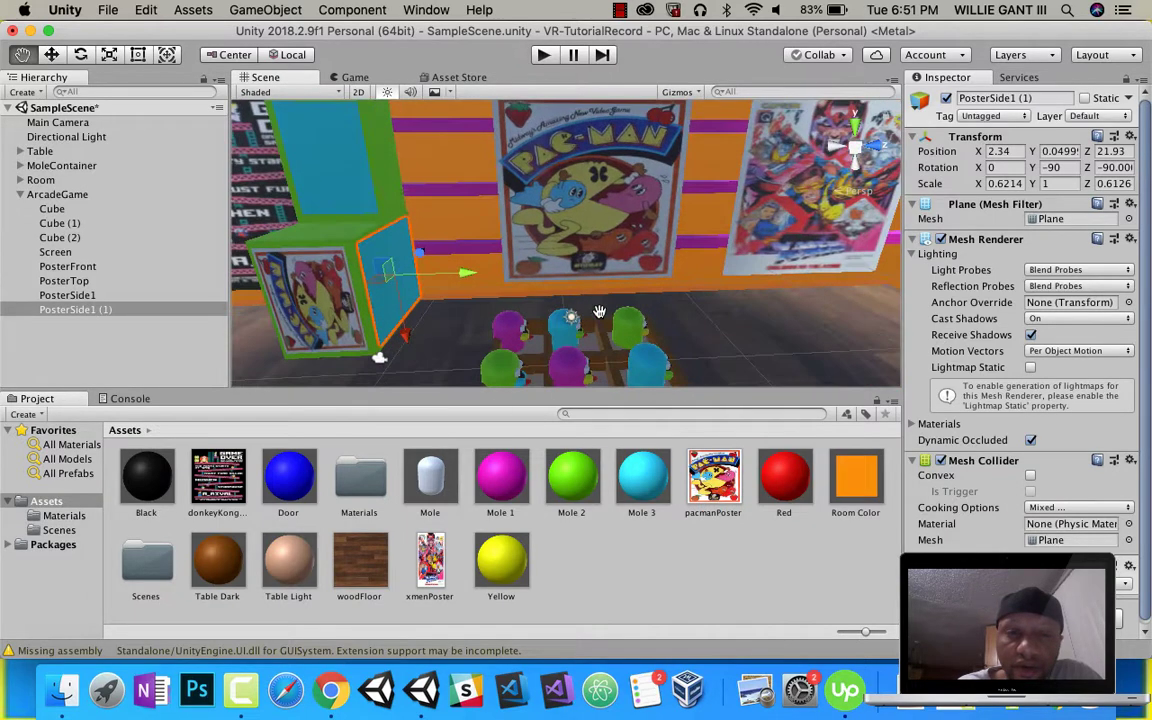
drag(725, 497, 415, 320)
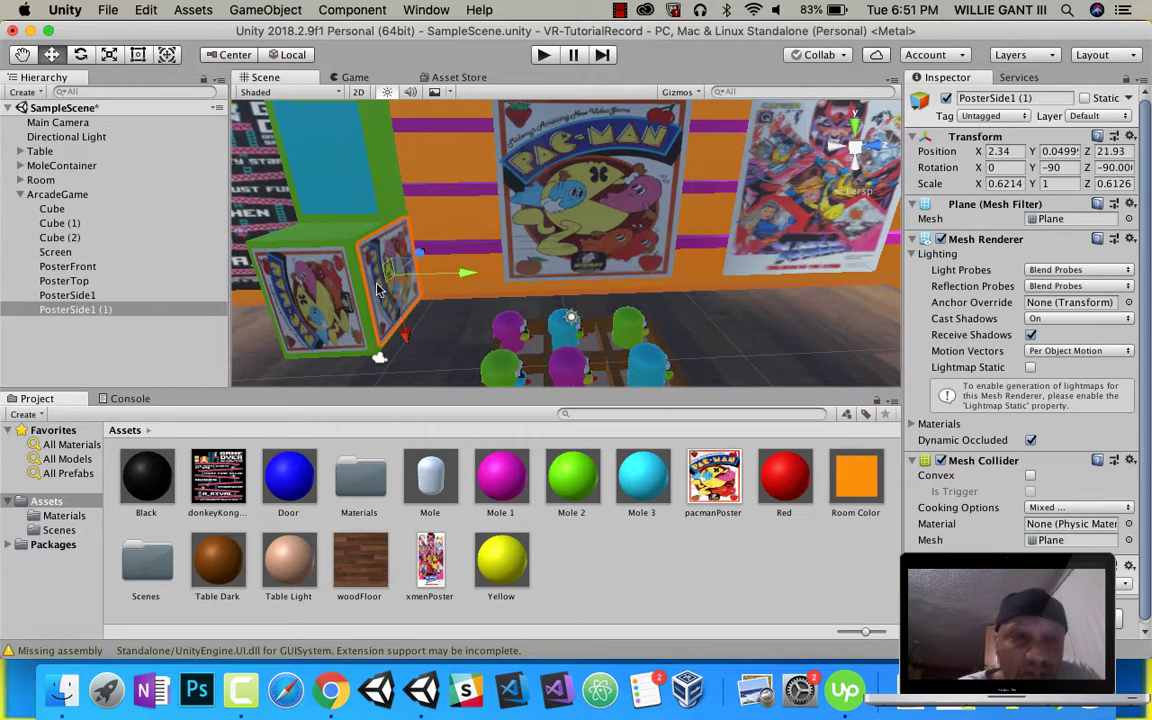
alt+drag(418, 271, 478, 292)
key(w)
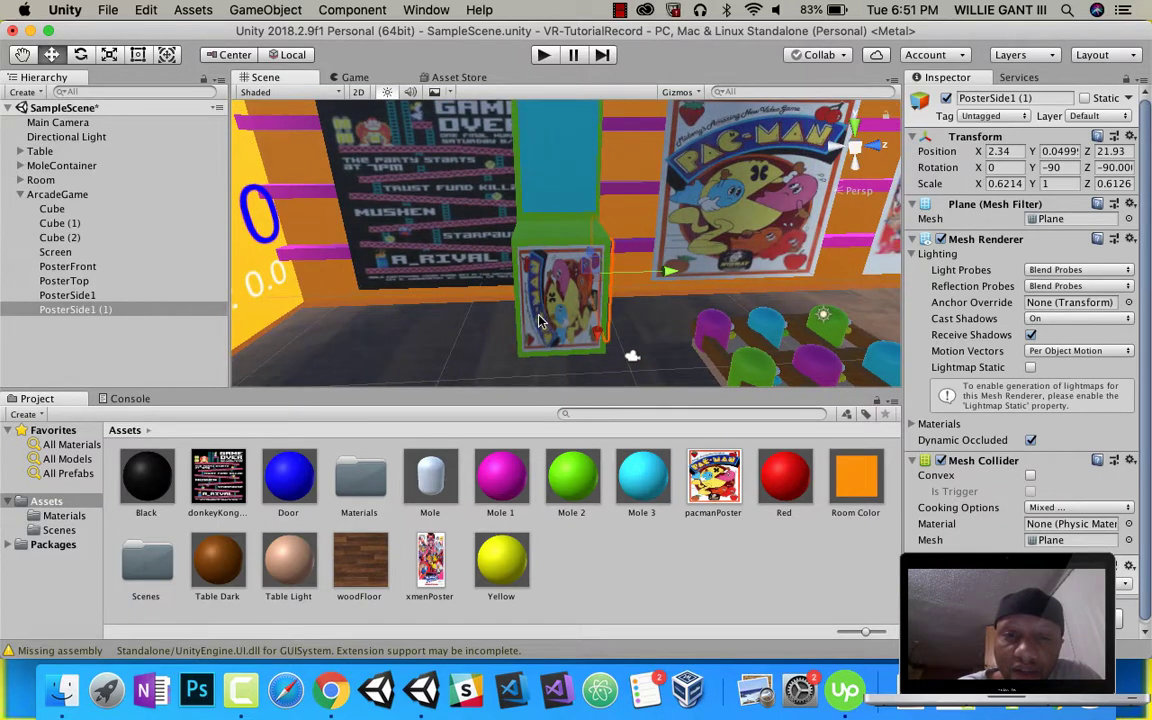
- Rotate PosterFront to 90 degrees on X so its Pac-Man artwork stands upright
click(528, 290)
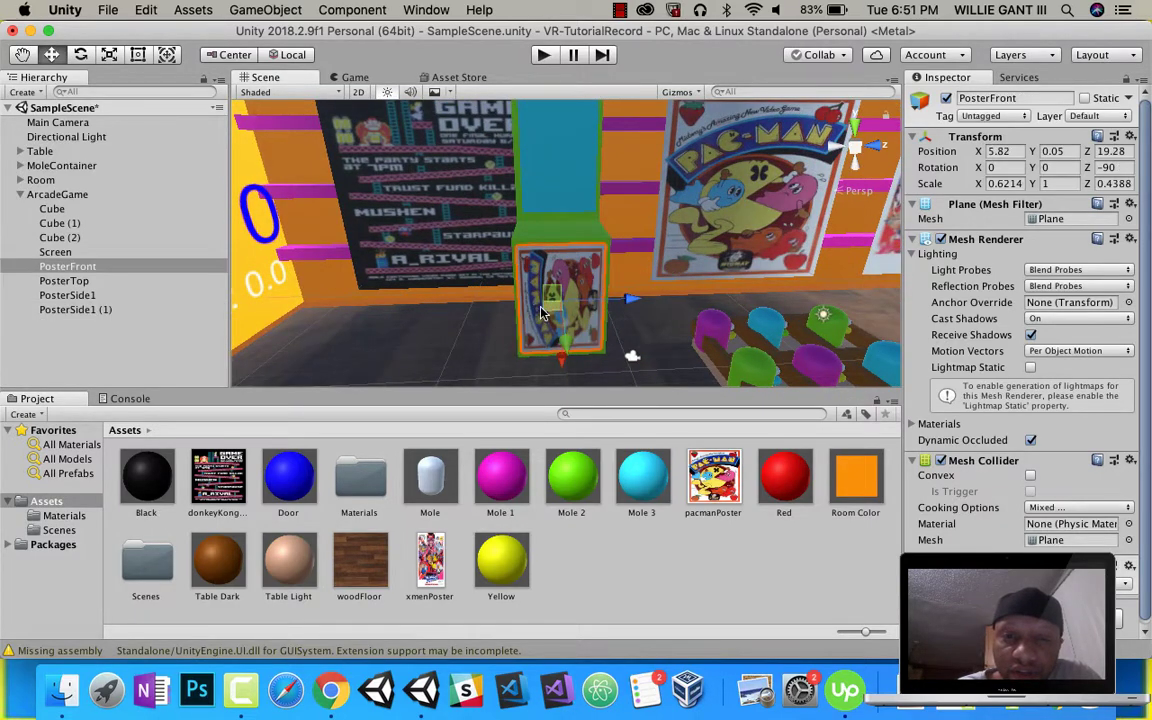
click(81, 56)
drag(531, 250, 610, 265)
drag(778, 435, 801, 429)
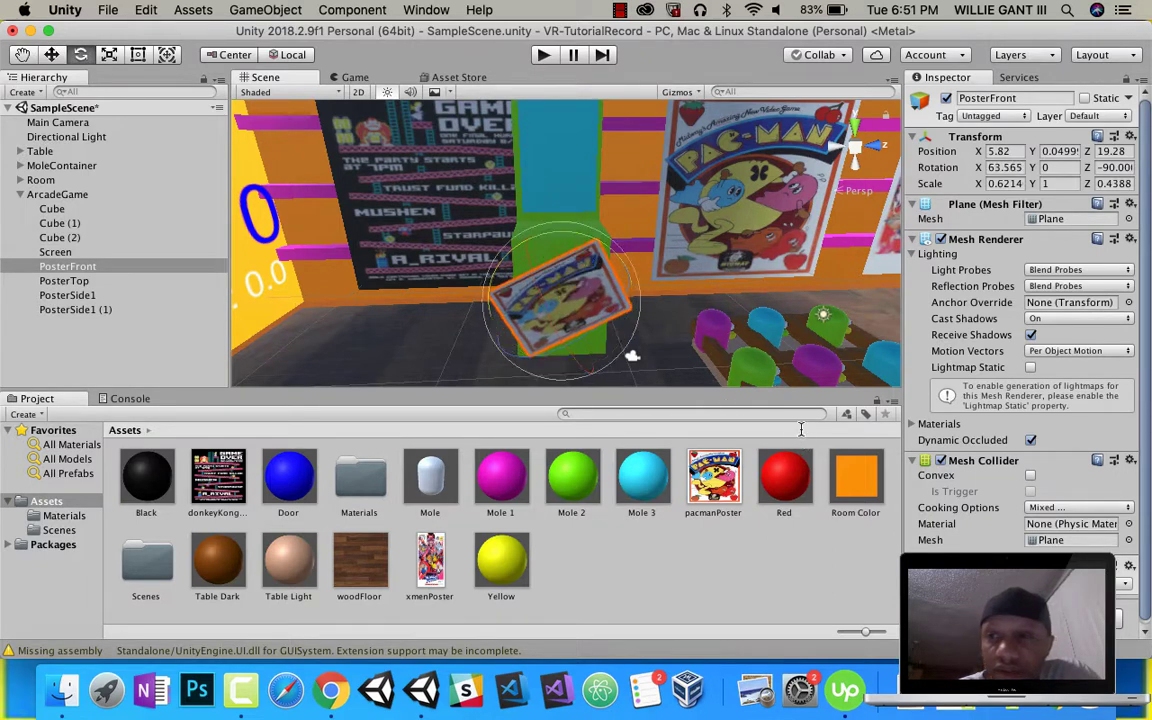
click(1001, 168)
text(90)
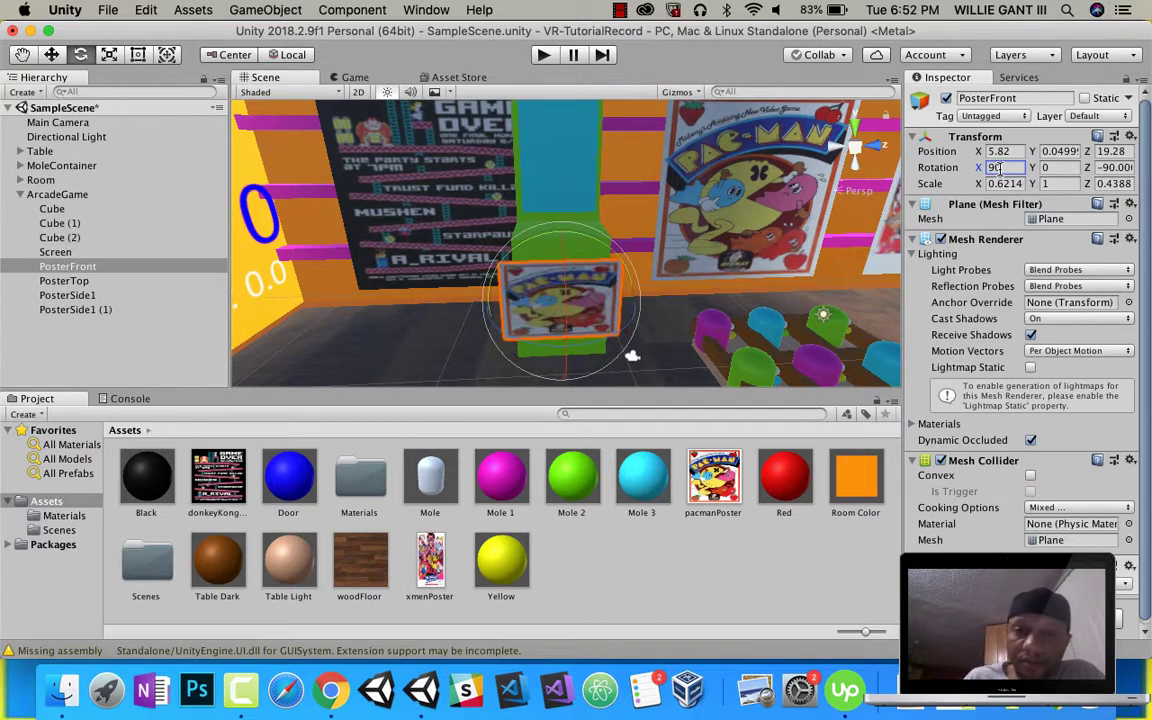
- Rescale PosterFront to about 0.39 on X and 0.59 on Z to fit the base cube's front face
click(107, 58)
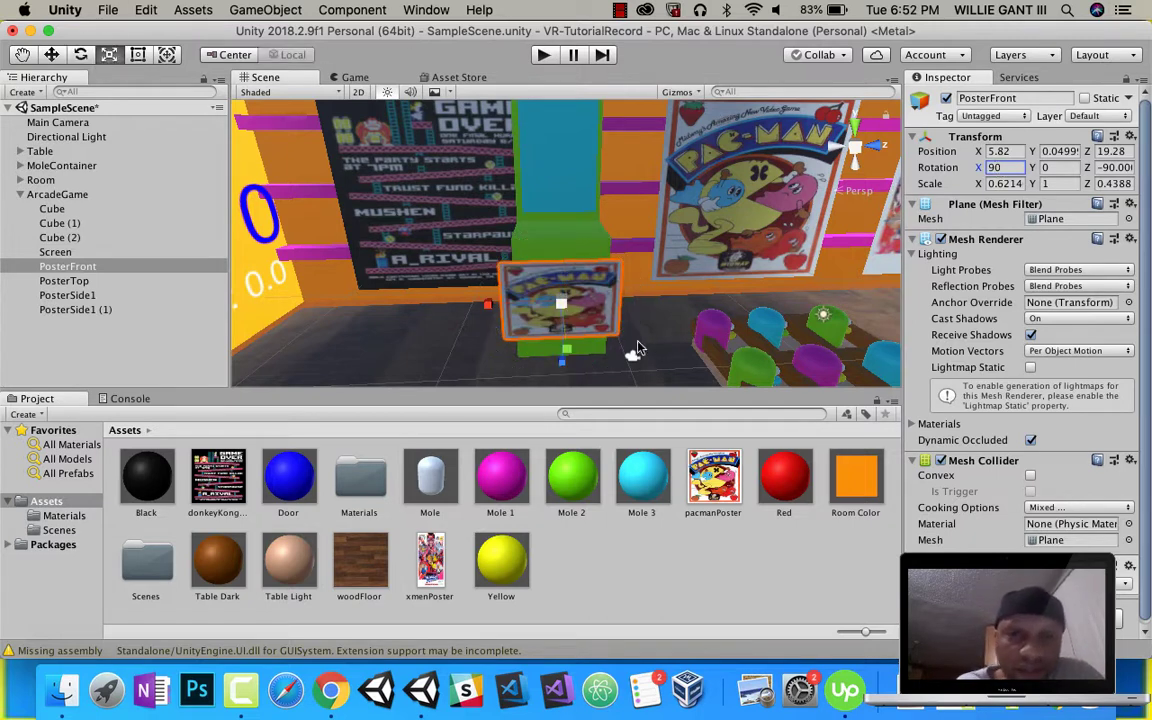
drag(477, 318, 517, 320)
drag(566, 374, 571, 398)
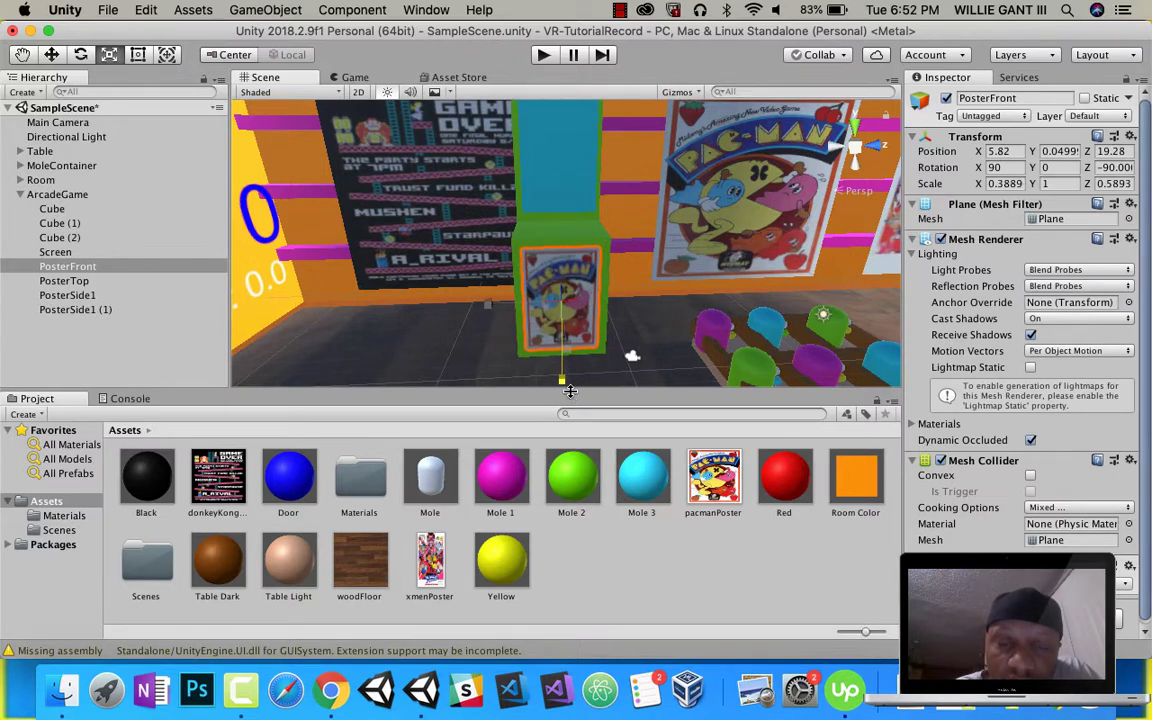
- Rotate PosterSide1 to 90 degrees on X so its Pac-Man artwork stands upright
right_drag(572, 360, 682, 343)
key(a)
alt+drag(683, 345, 731, 340)
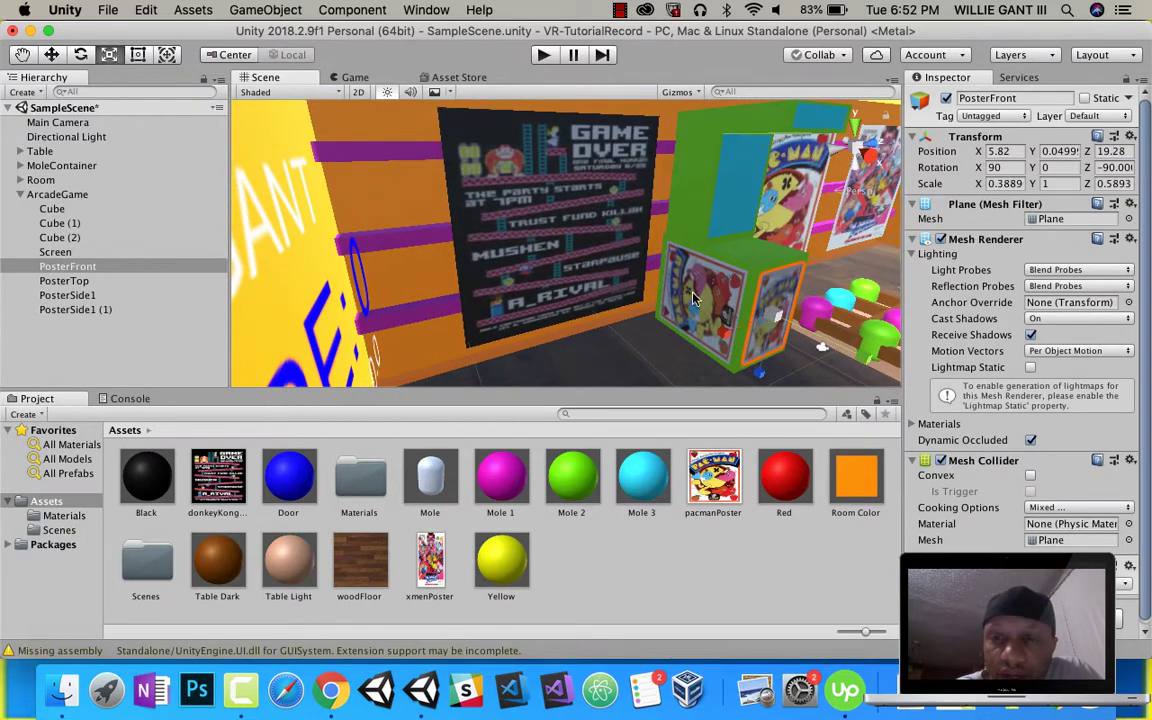
click(707, 299)
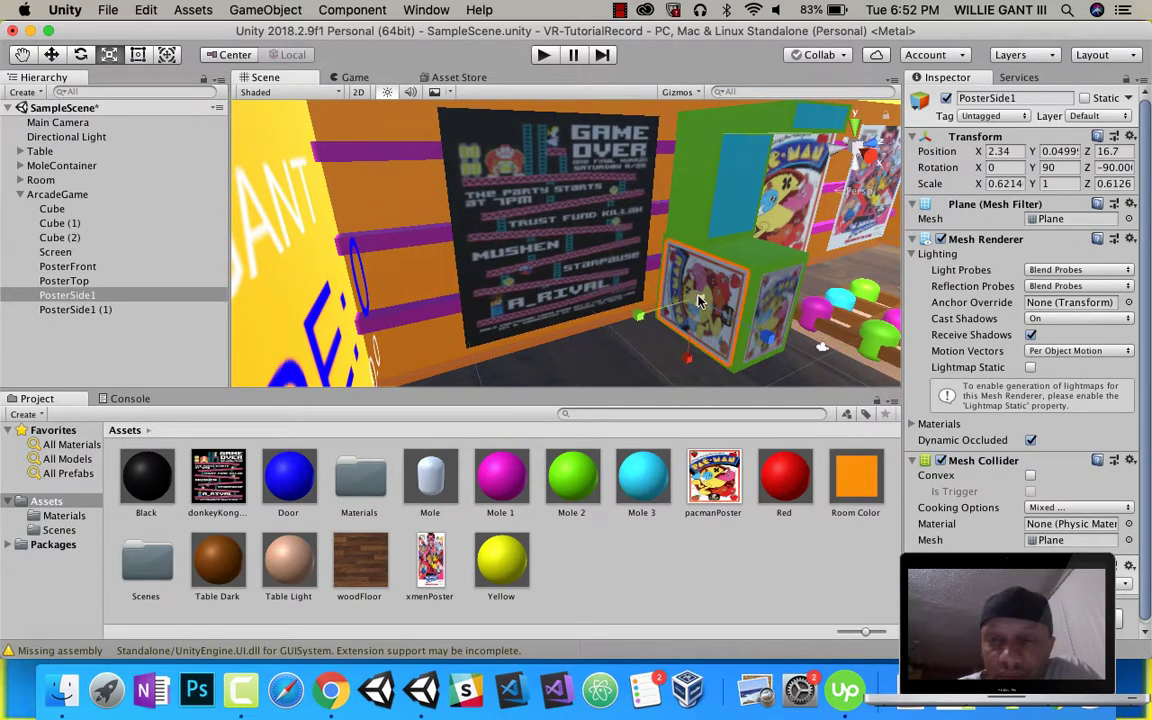
click(81, 55)
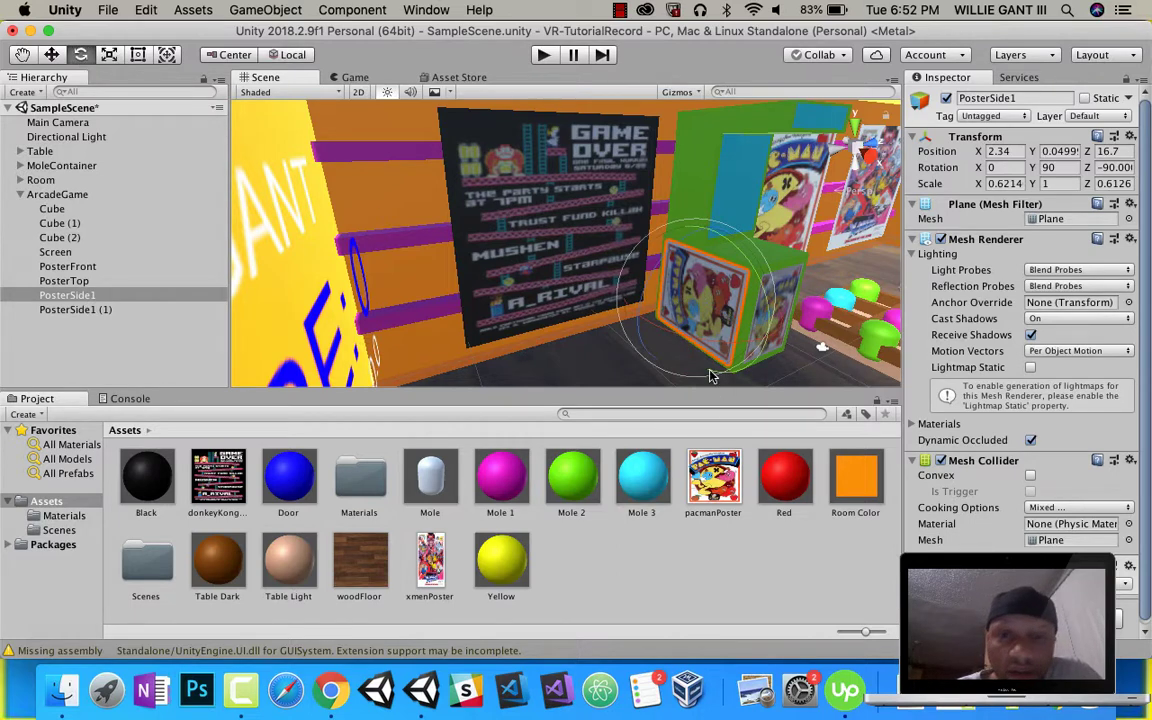
drag(733, 252, 951, 328)
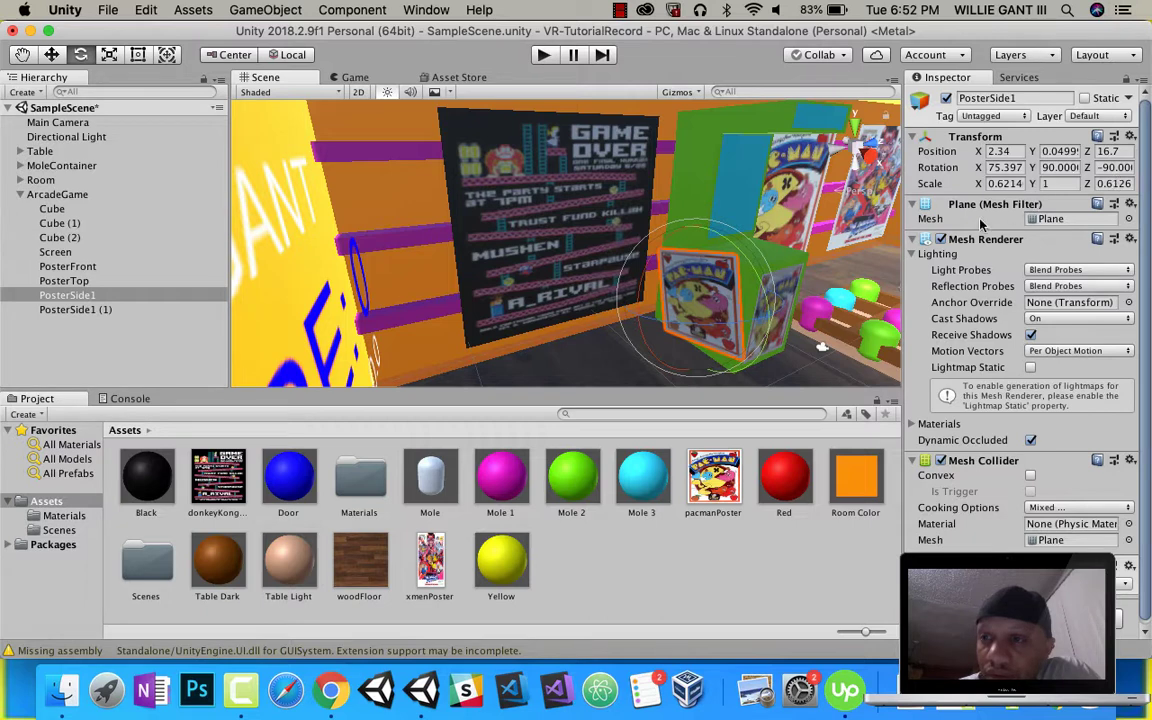
click(1008, 168)
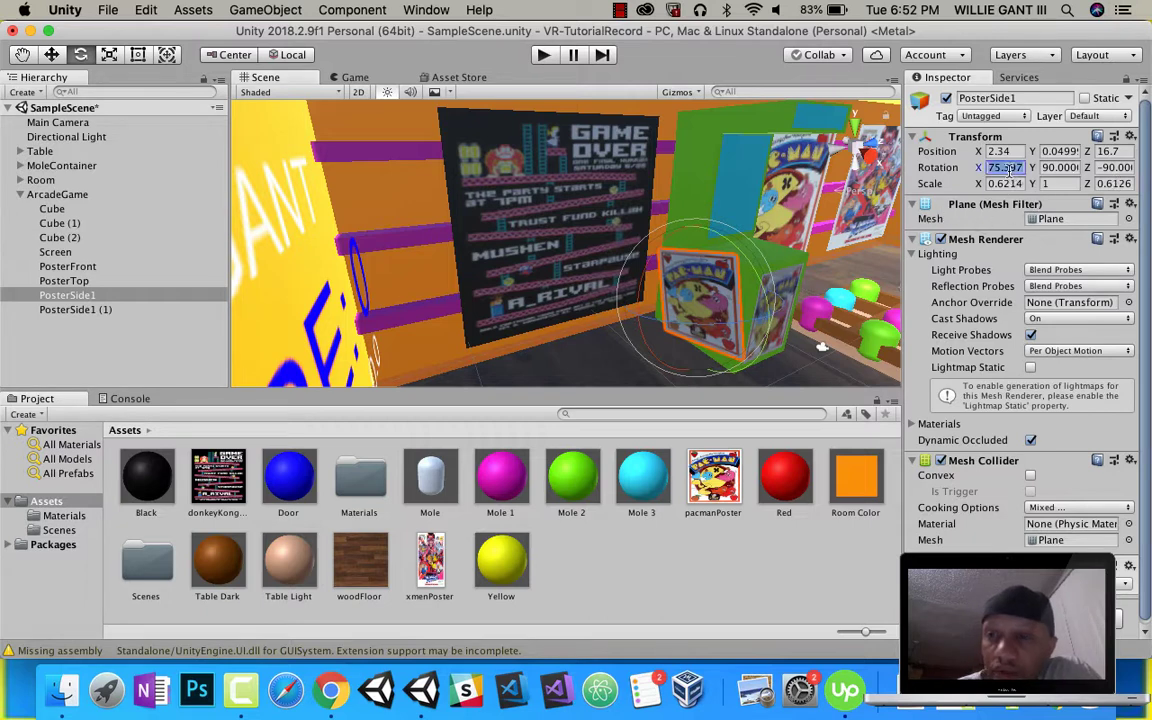
text(90)
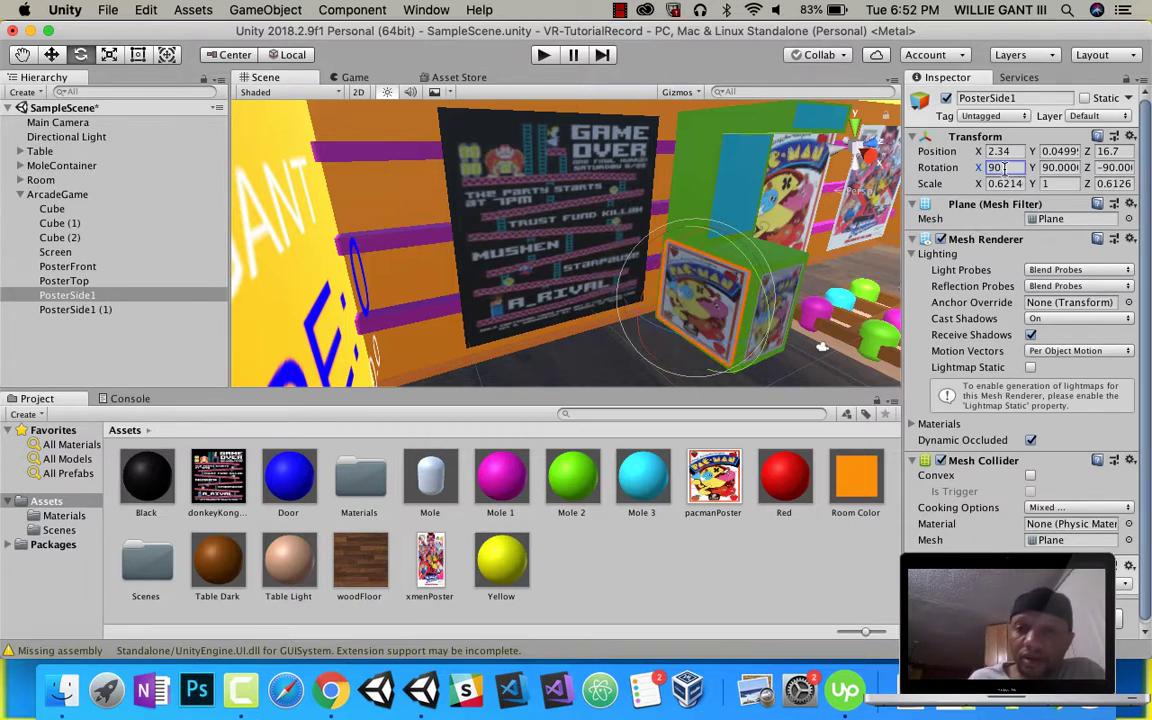
click(645, 352)
alt+drag(752, 312, 677, 249)
scroll(602, 247, down, 2)
scroll(602, 247, up, 8)
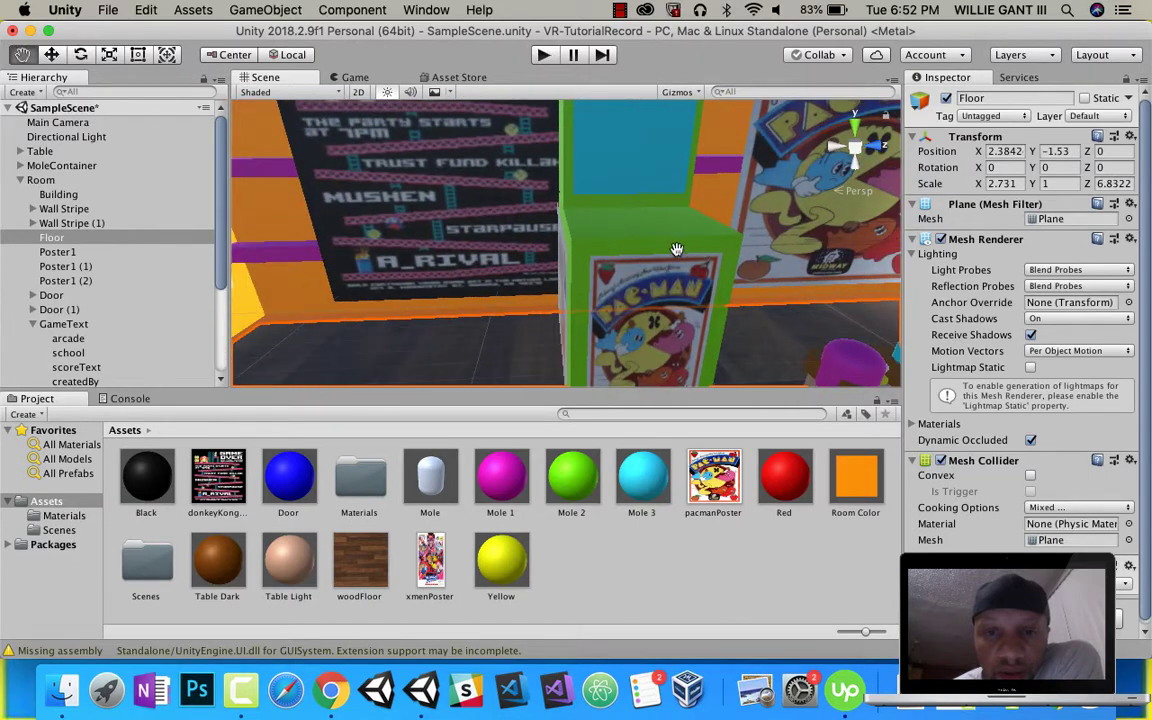
- Rotate PosterSide1 (1) to 90 degrees on X so its Pac-Man artwork stands upright
middle_drag(677, 249, 572, 243)
click(310, 222)
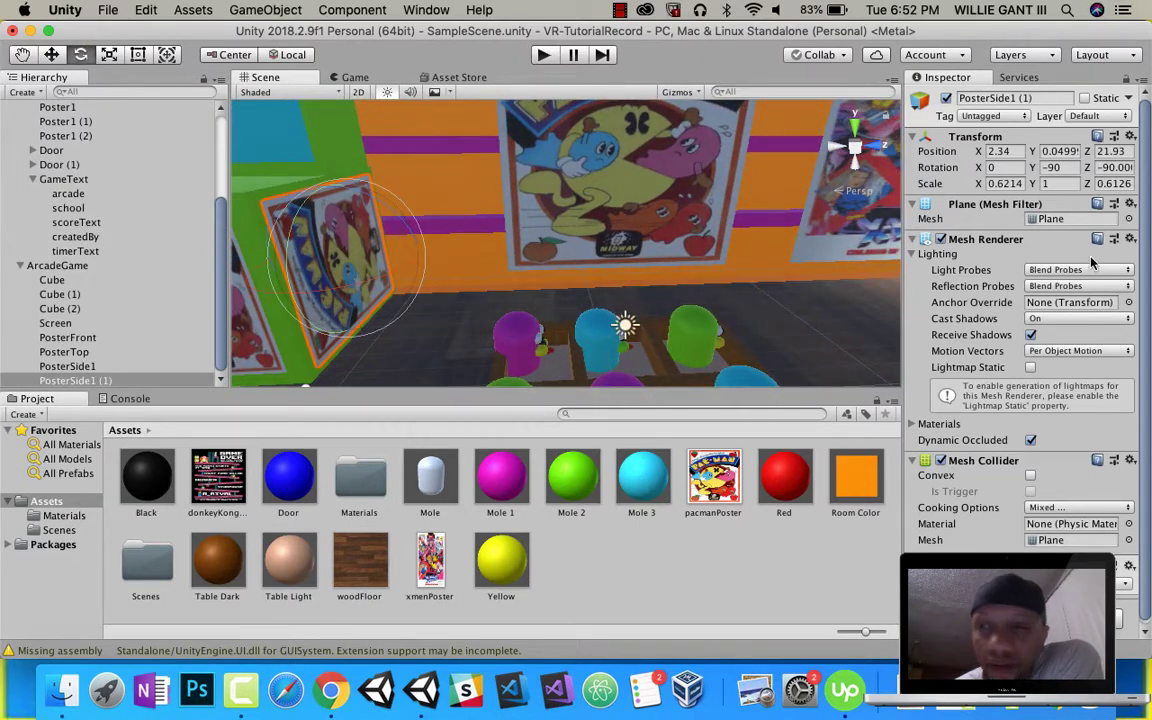
text(90)
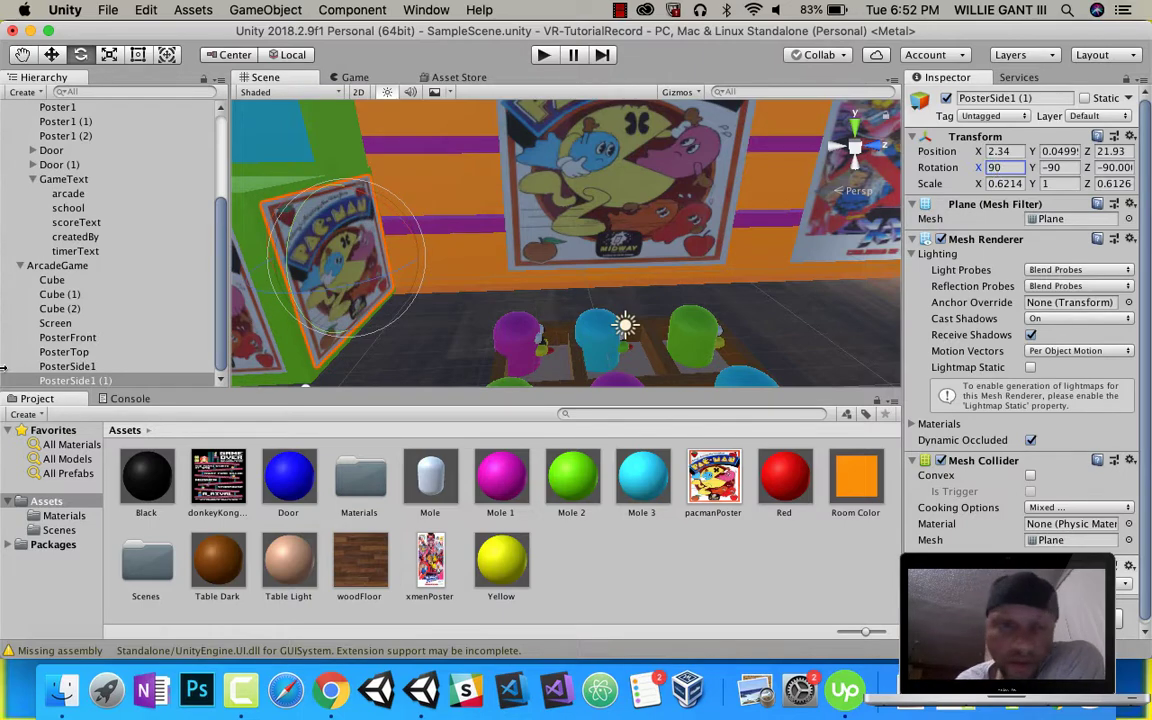
middle_drag(349, 264, 609, 258)
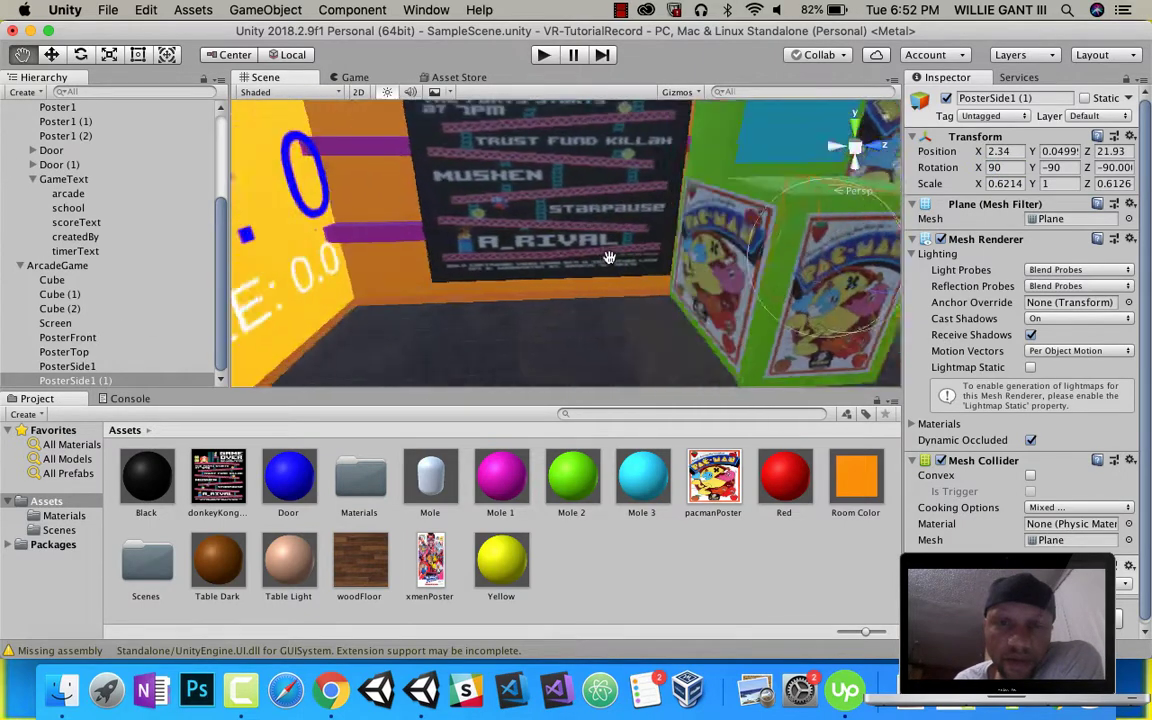
drag(609, 258, 383, 298)
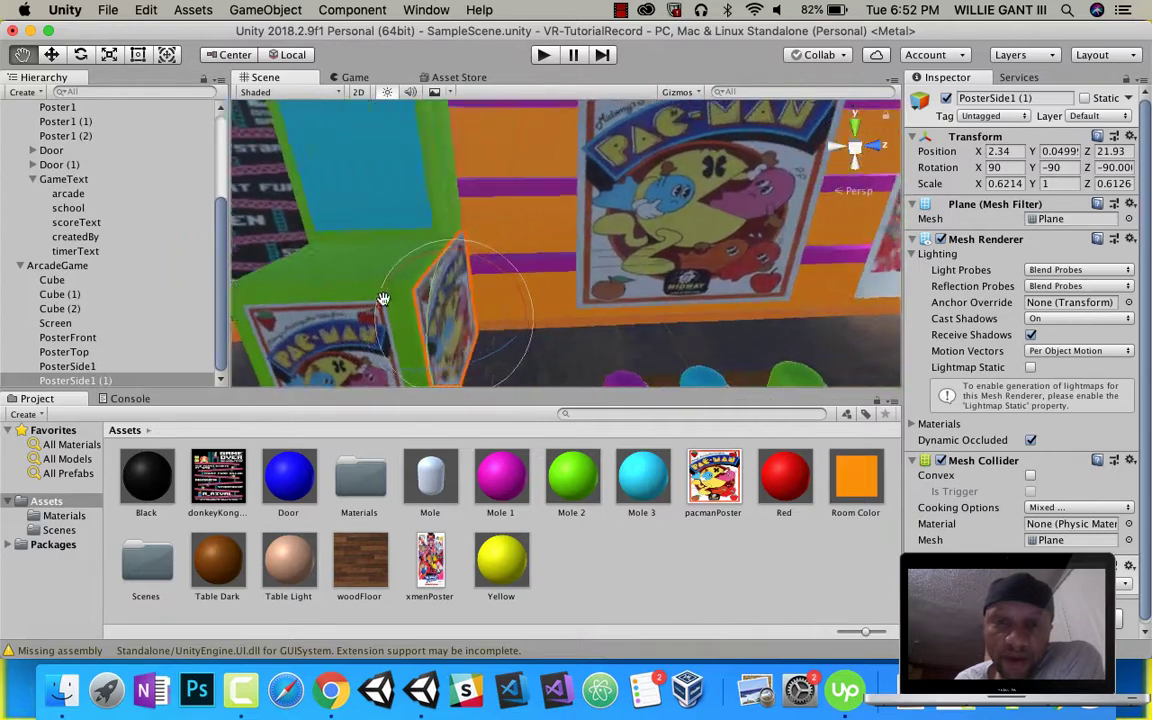
middle_drag(383, 298, 476, 290)
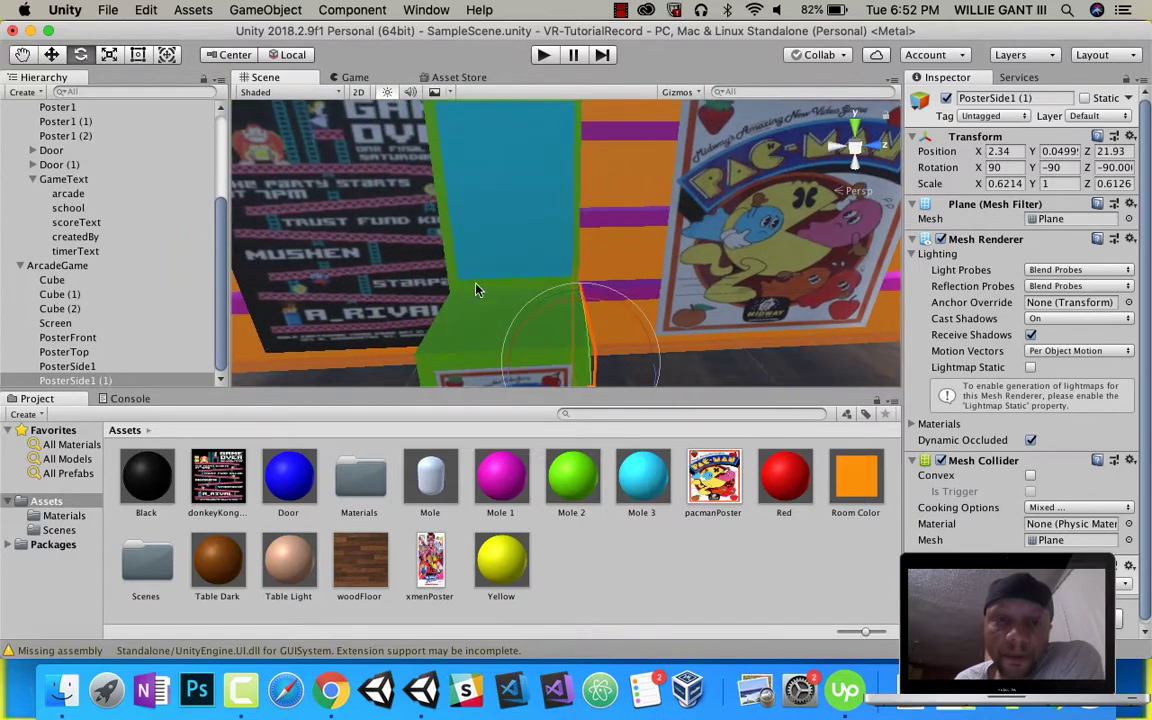
- Try the pacmanPoster image and Yellow material on the cabinet's top poster plane, and settle on the Mole 1 material
alt+drag(513, 262, 588, 217)
drag(712, 478, 595, 276)
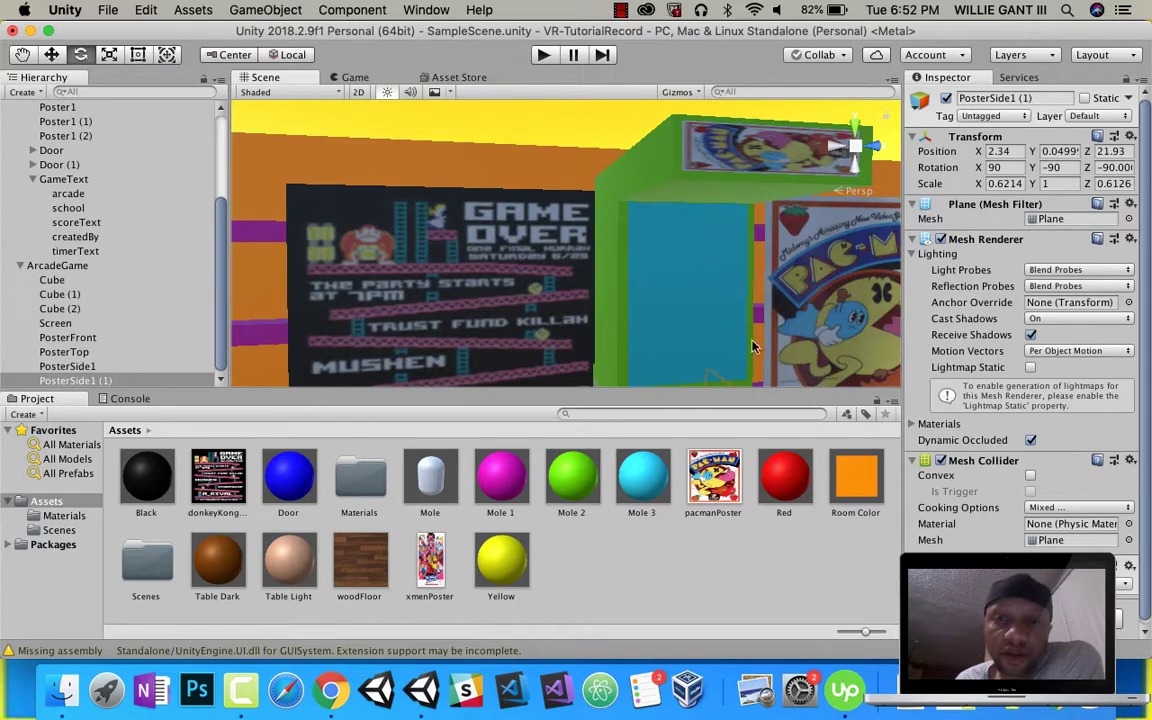
drag(501, 560, 758, 150)
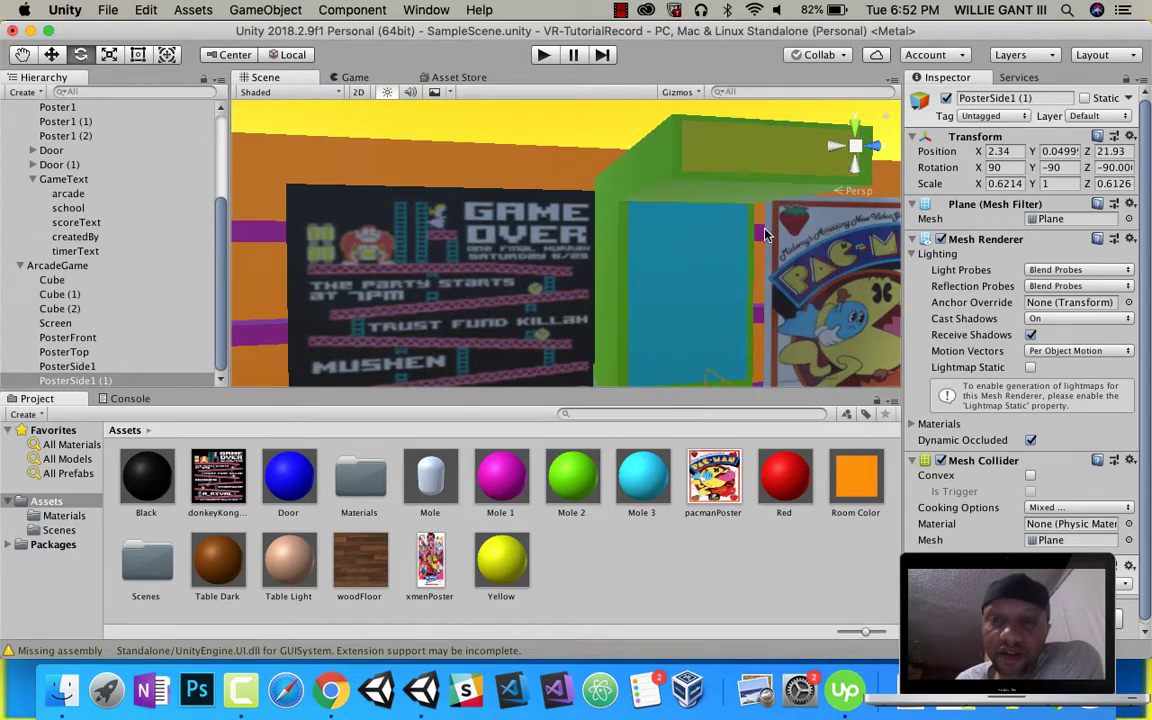
drag(515, 467, 750, 215)
- Duplicate the cabinet's blue Screen plane within ArcadeGame
scroll(750, 215, down, 5)
alt+drag(735, 308, 458, 288)
scroll(541, 288, up, 5)
middle_drag(458, 288, 565, 316)
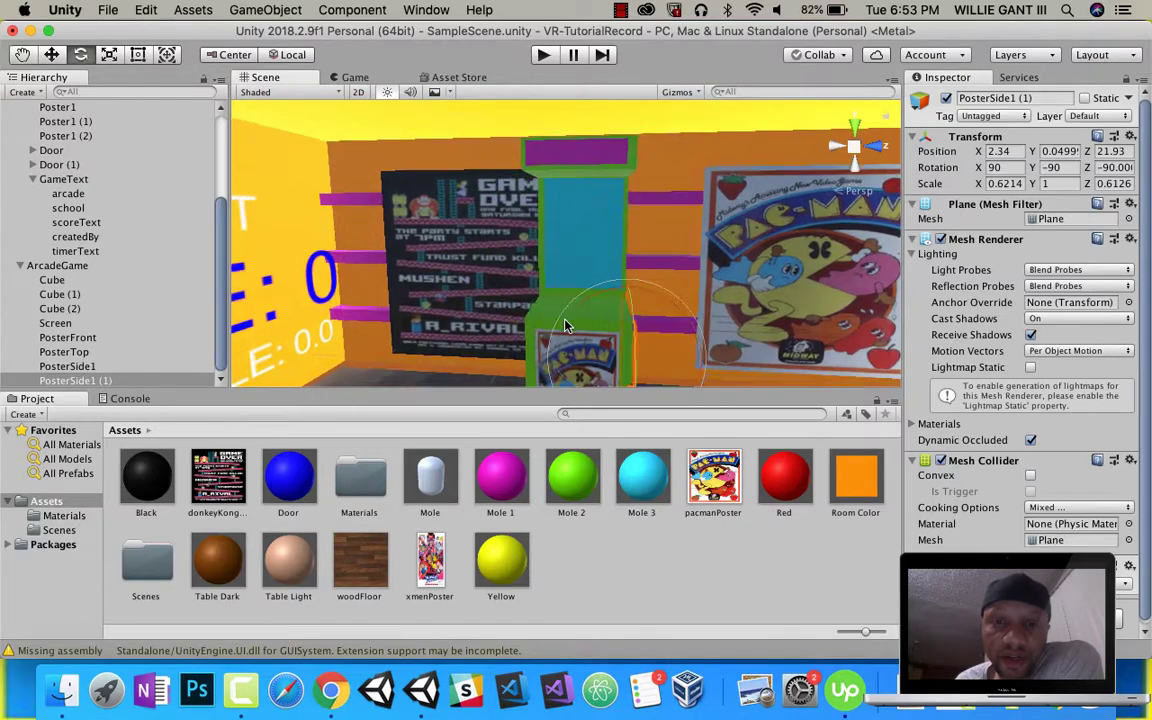
scroll(565, 316, up, 1)
scroll(565, 314, down, 1)
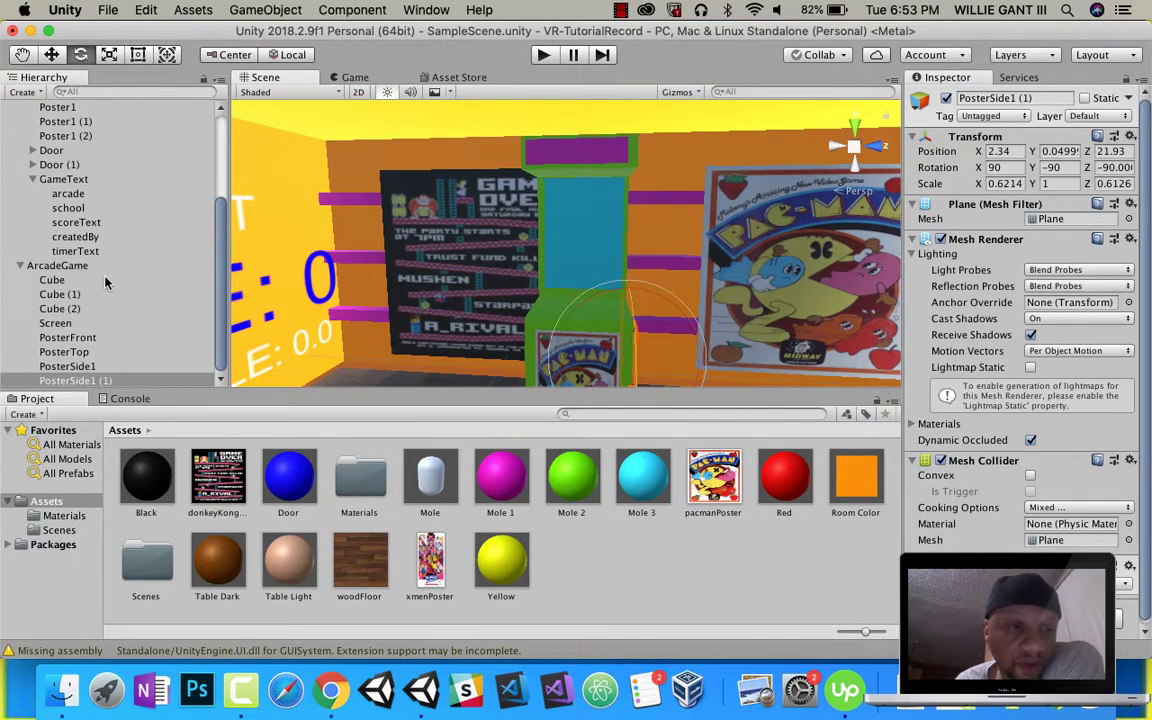
scroll(553, 324, down, 1)
scroll(563, 318, up, 5)
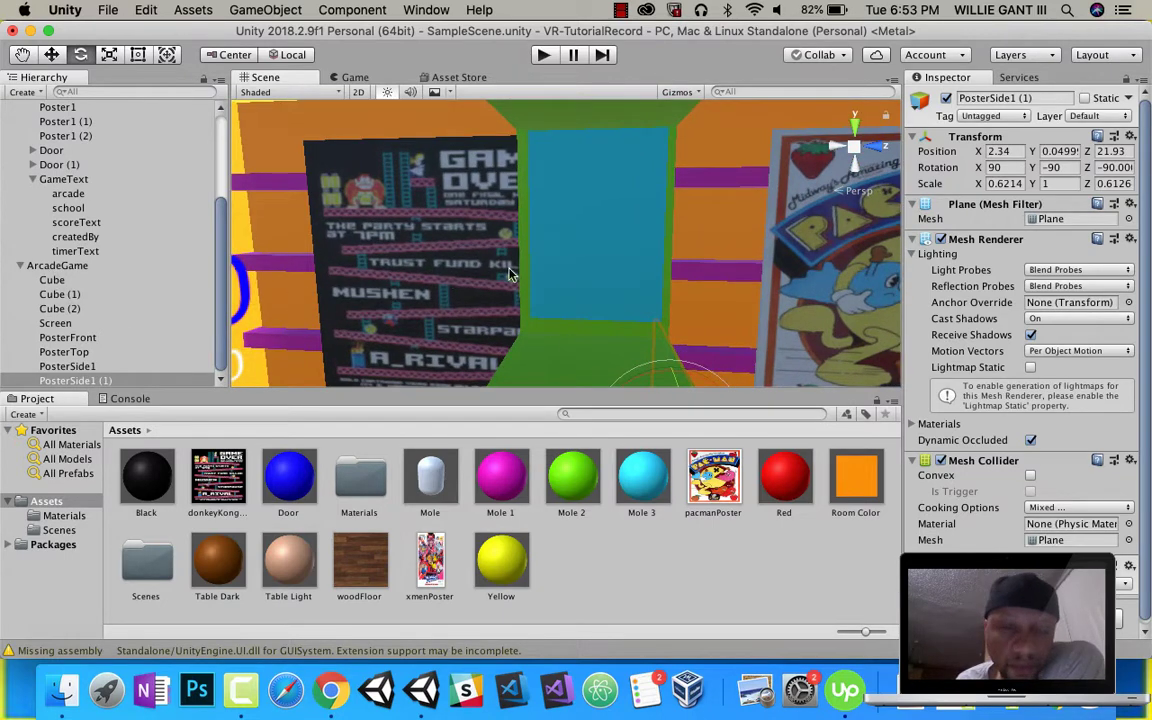
click(530, 222)
right_click(63, 326)
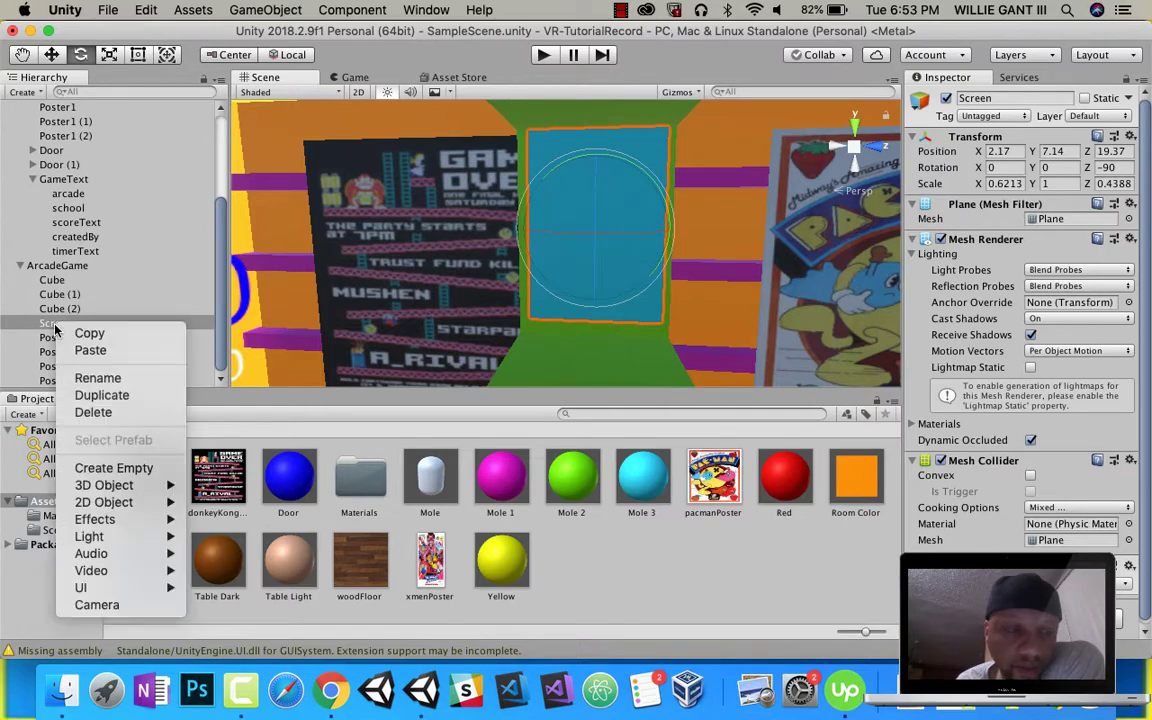
click(555, 283)
key(super+d)
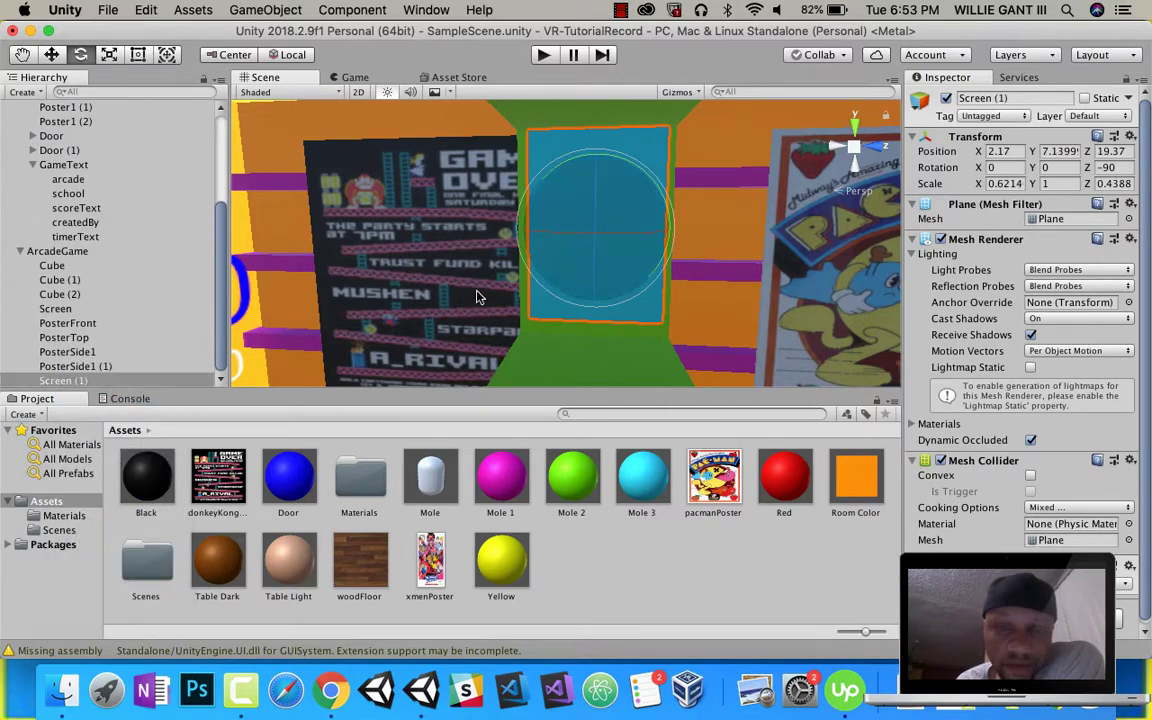
- Move the duplicated screen plane out in front of the cabinet to about 5.51 on X
right_drag(478, 296, 660, 350)
middle_drag(488, 290, 637, 325)
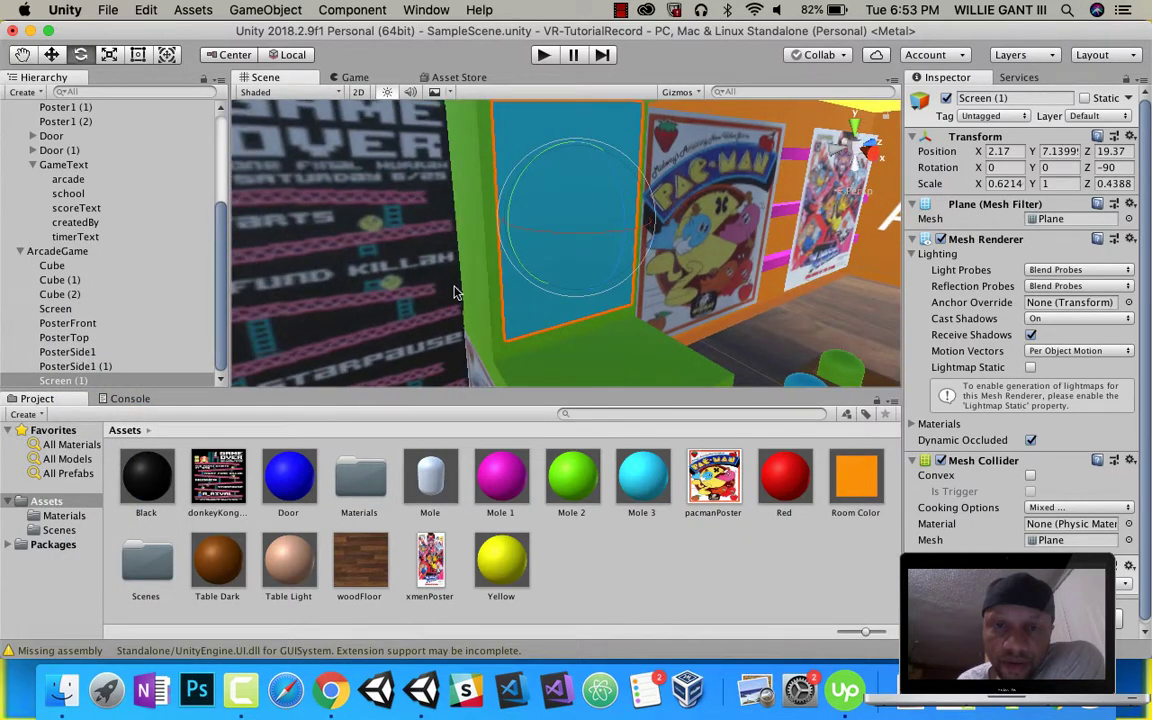
click(51, 55)
drag(622, 255, 673, 260)
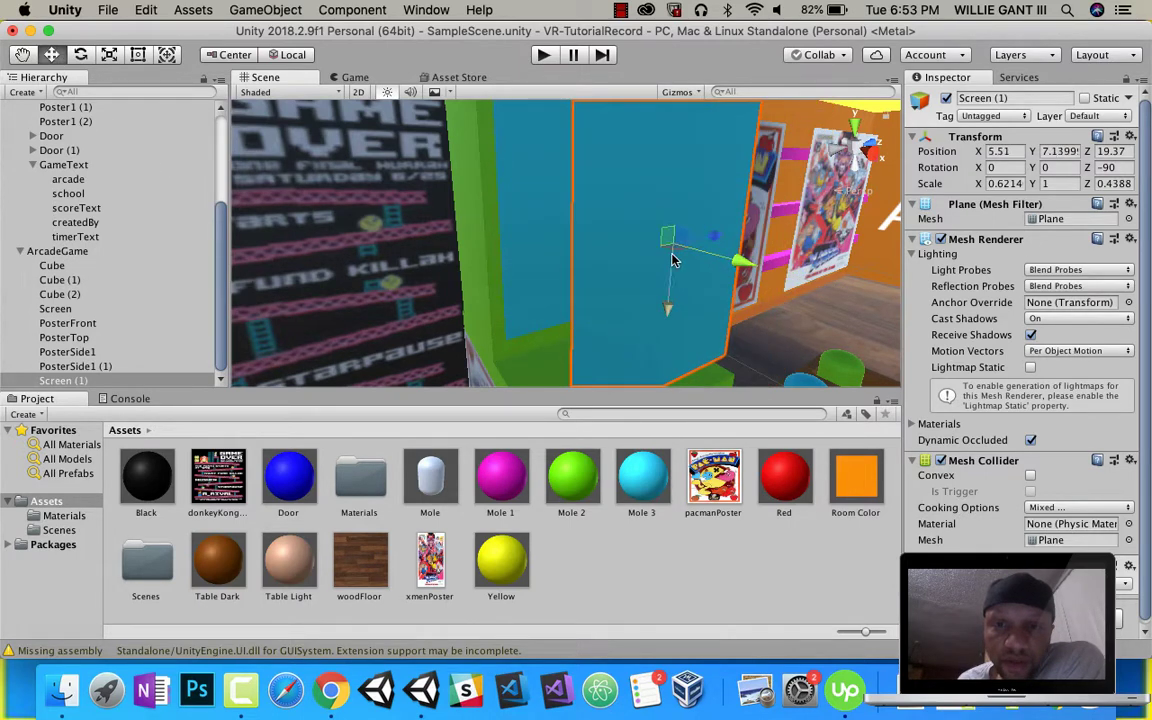
- Lay the Screen (1) plane flat with a Z rotation of 0 and shrink it to about 0.18 on X
click(80, 54)
drag(745, 243, 558, 120)
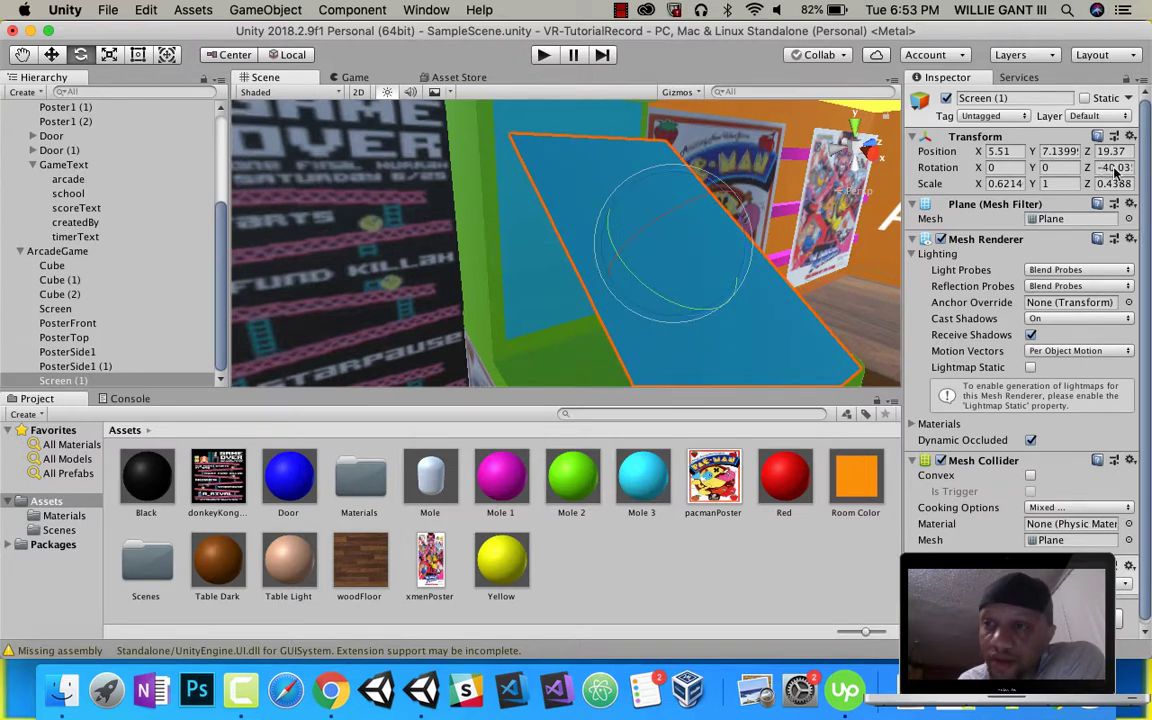
click(1113, 168)
text(0)
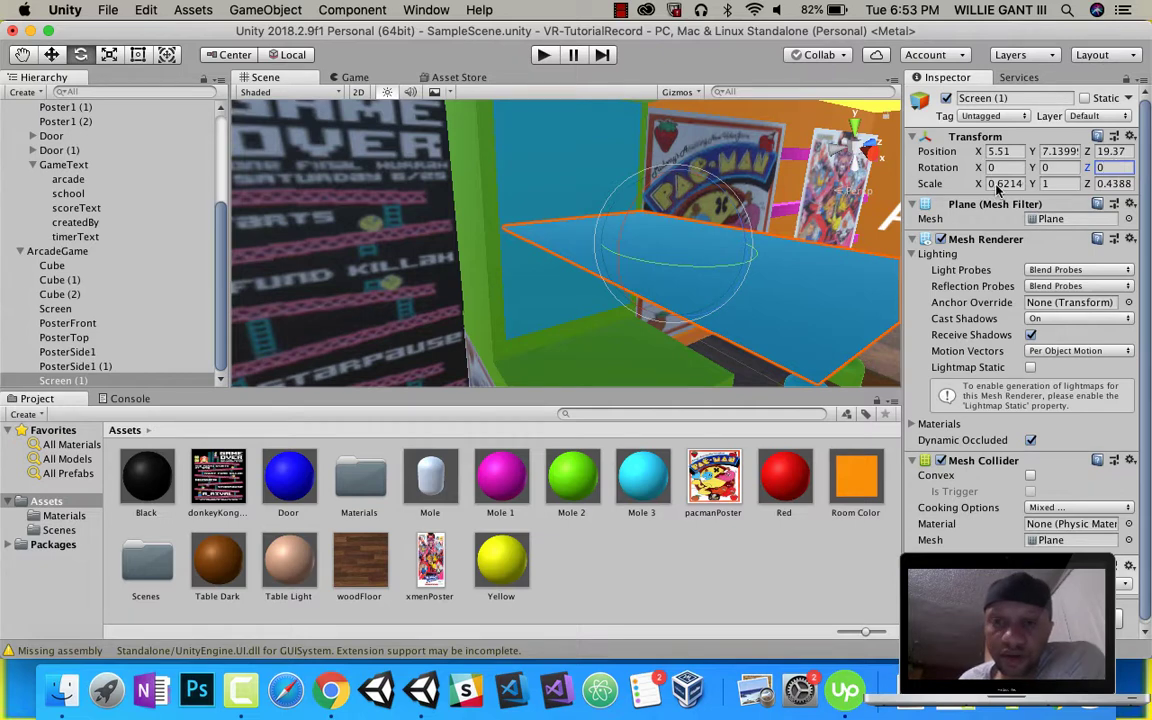
click(115, 56)
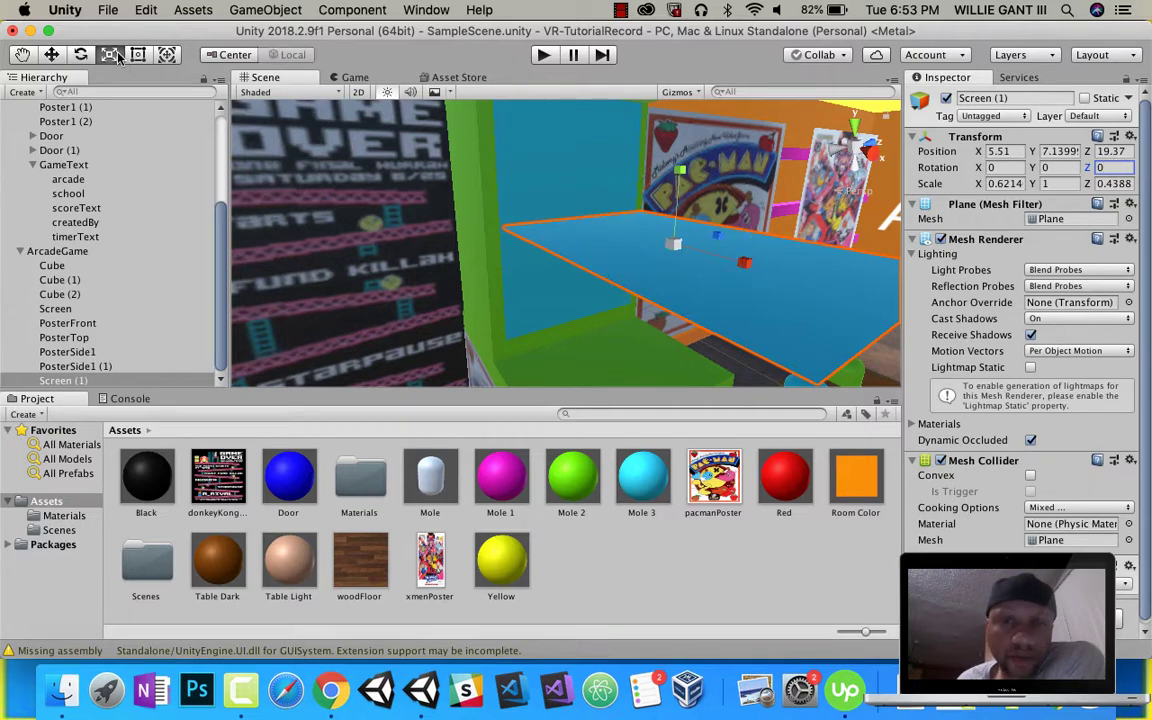
drag(747, 264, 656, 244)
- Lower Screen (1) onto the base cube's top ledge, at about 3.75 on X and 3.52 on Y
click(51, 54)
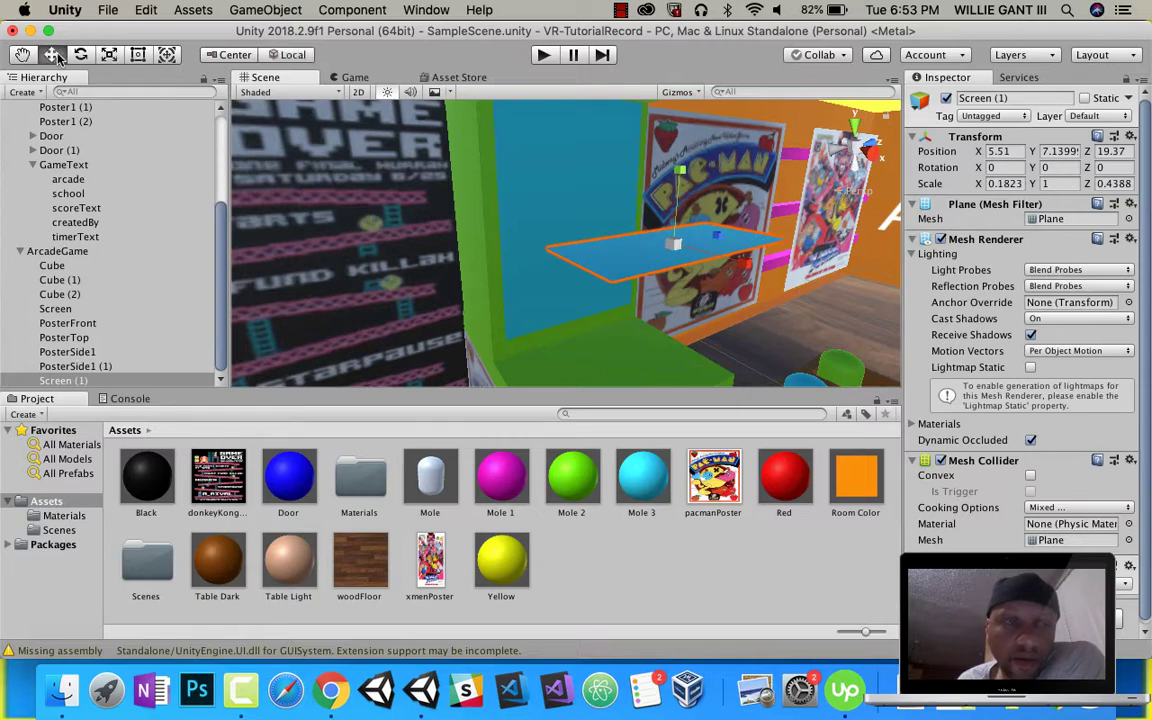
drag(673, 178, 664, 310)
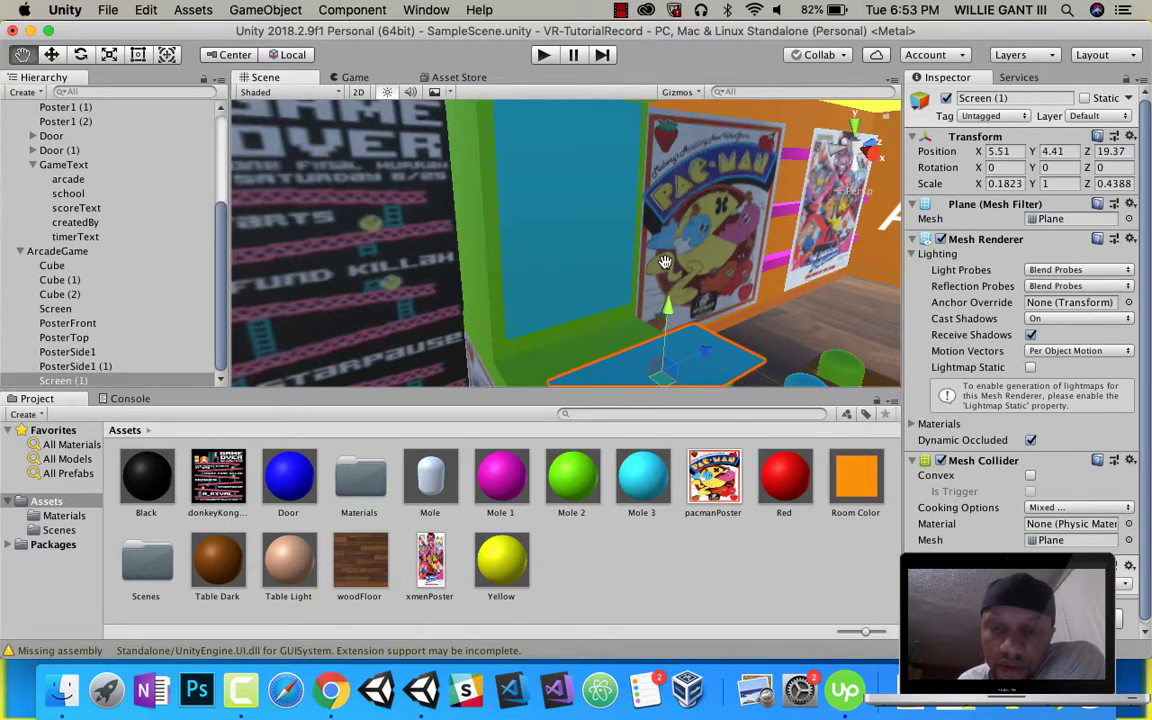
middle_drag(666, 262, 700, 232)
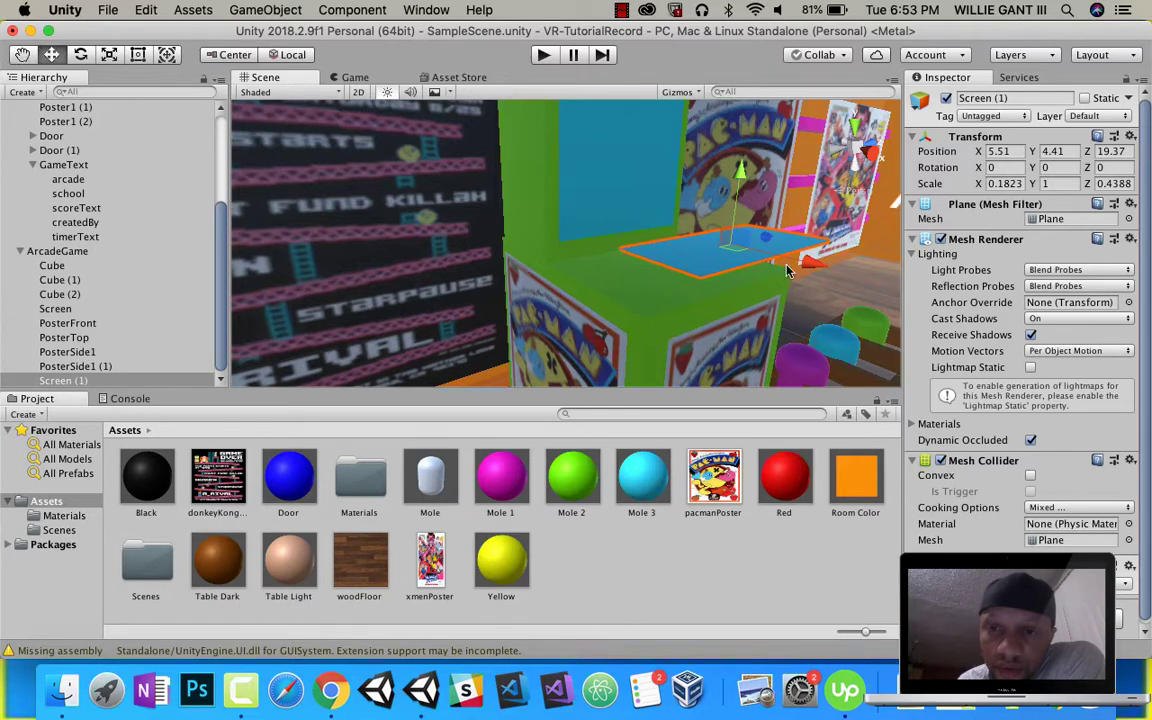
drag(789, 266, 716, 248)
drag(677, 168, 670, 194)
- Widen Screen (1) to about 0.31 on X and center it on the ledge at about 19.34 on Z
click(111, 55)
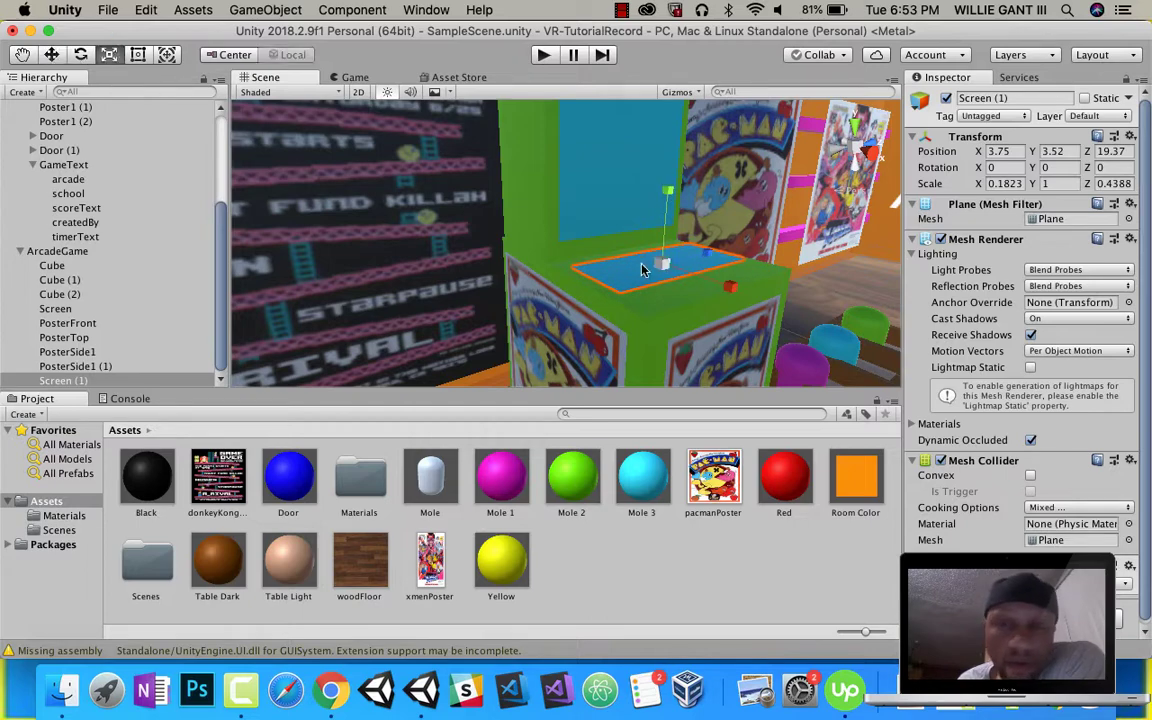
drag(727, 285, 590, 290)
key(w)
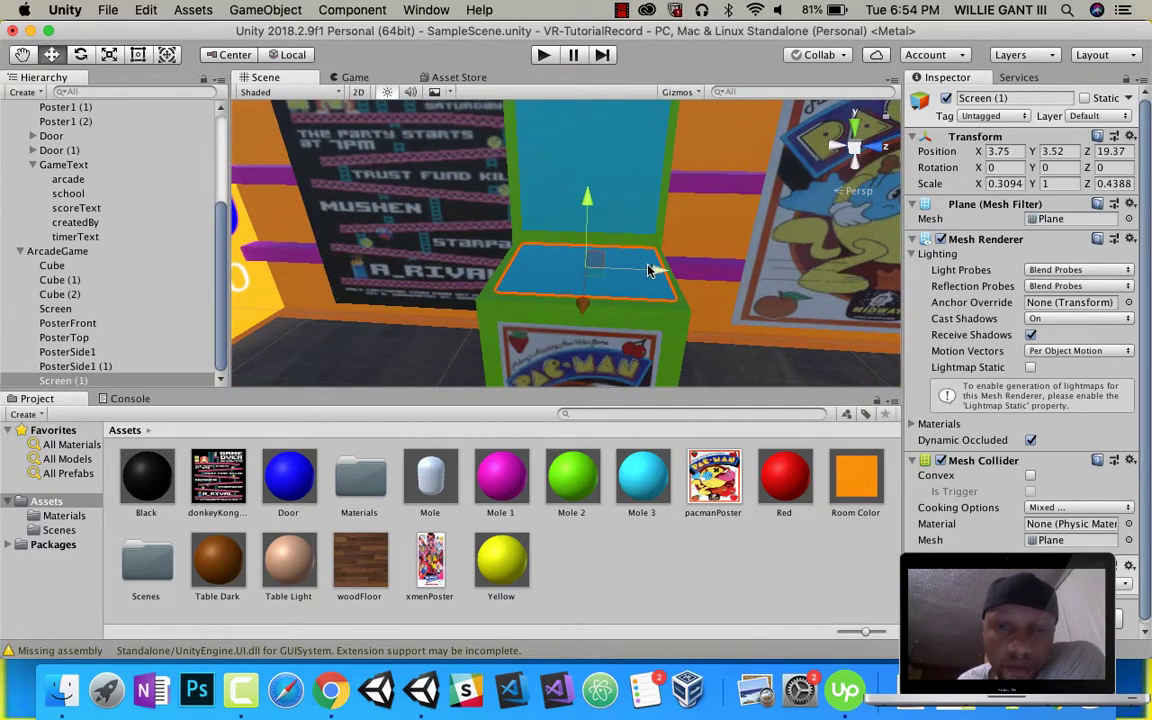
drag(655, 266, 650, 272)
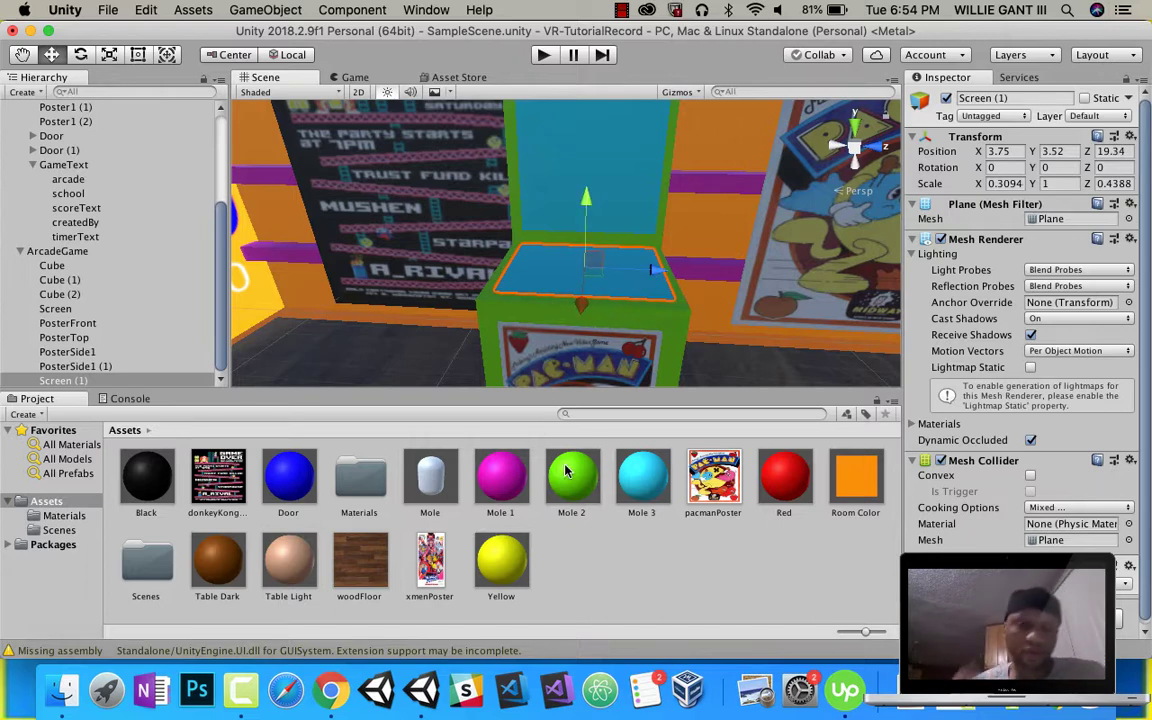
- Apply the Mole 1 material to the Screen (1) plane on the ledge and rename it Controller
drag(497, 474, 535, 291)
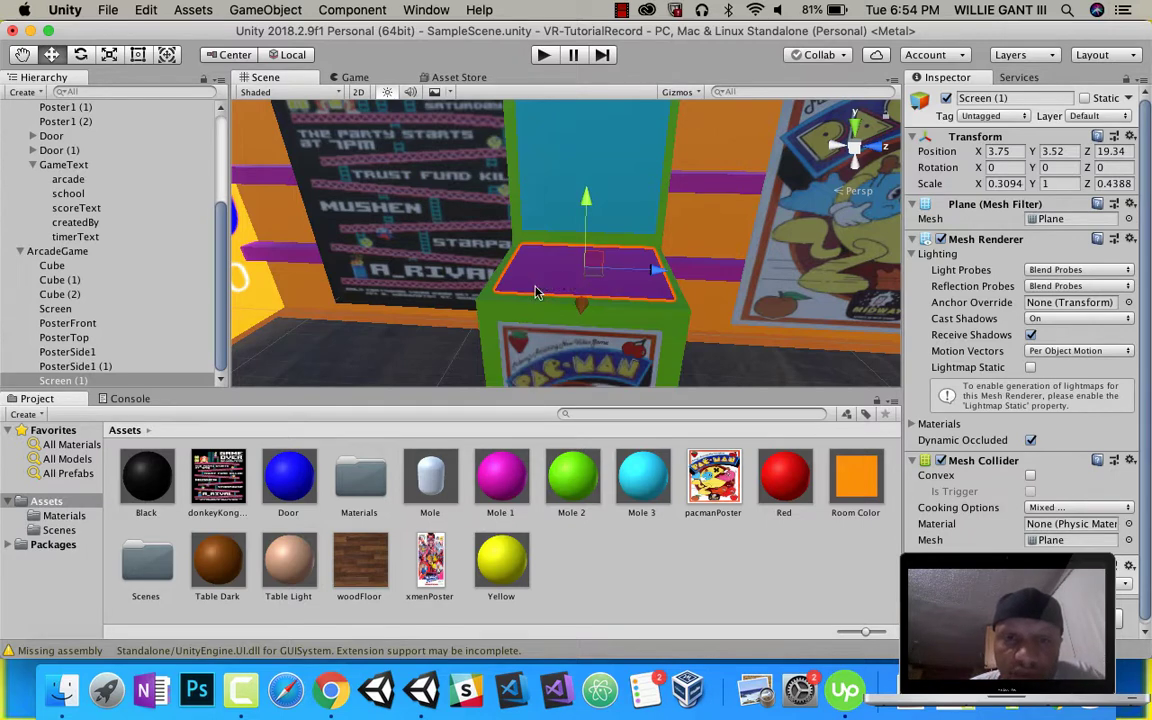
right_drag(608, 296, 622, 326)
scroll(574, 286, up, 3)
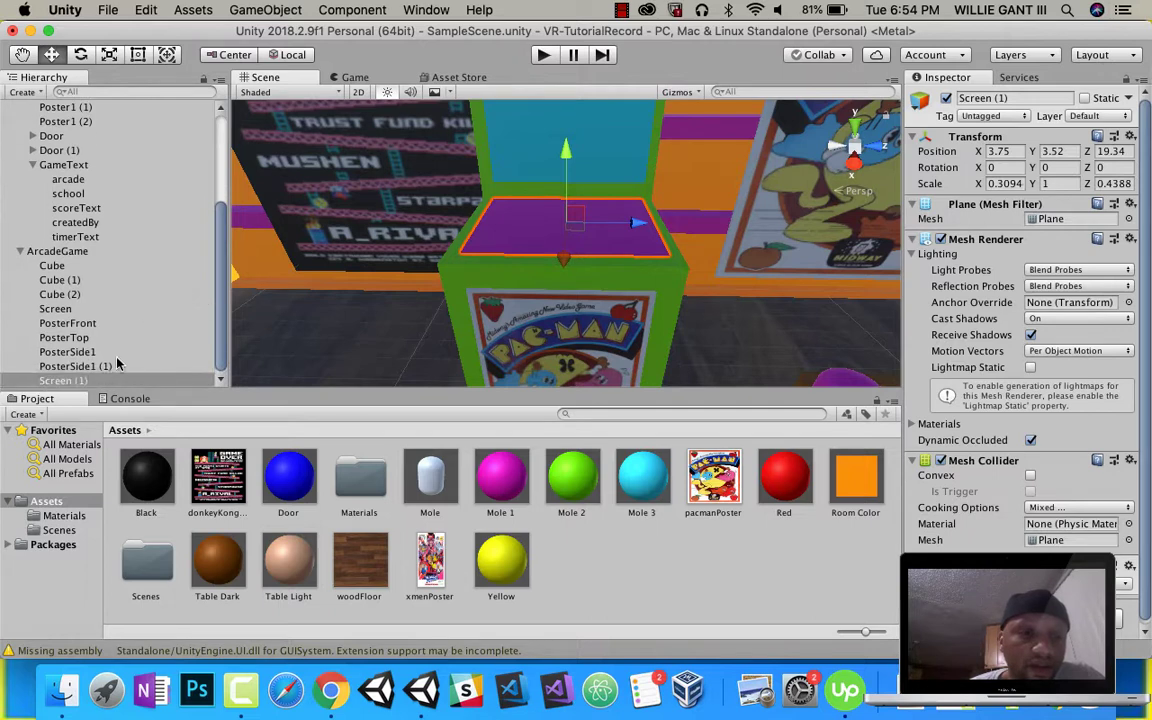
right_click(70, 382)
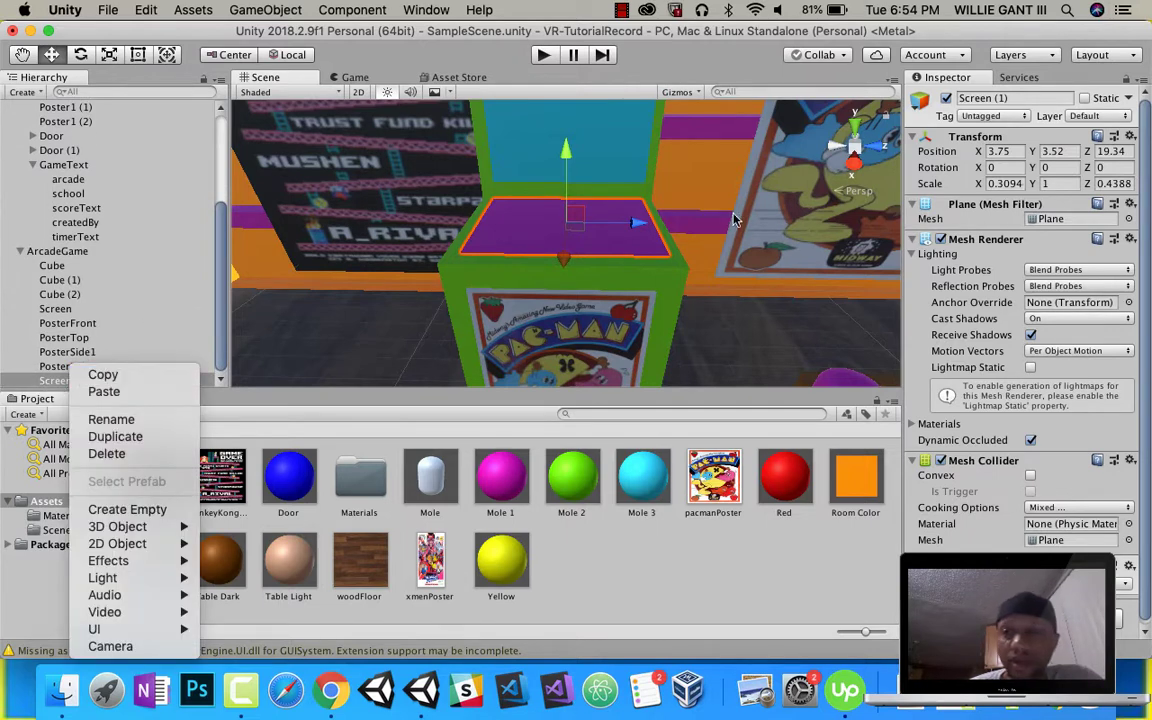
click(993, 108)
click(1010, 97)
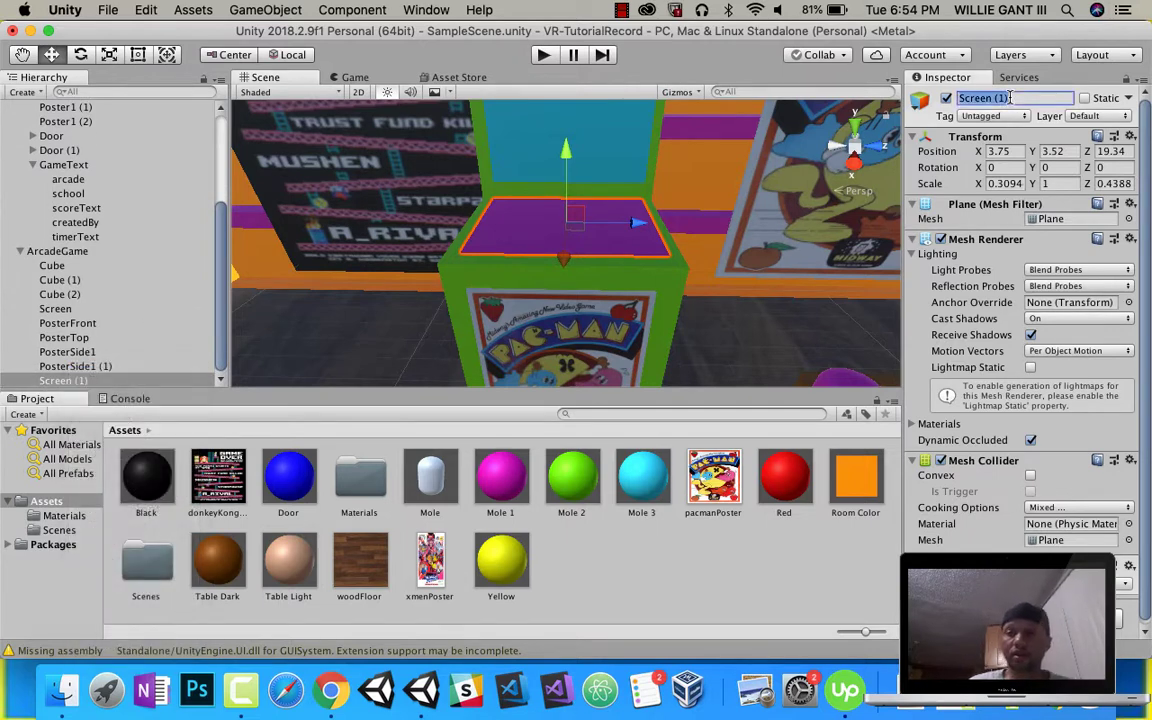
text(con)
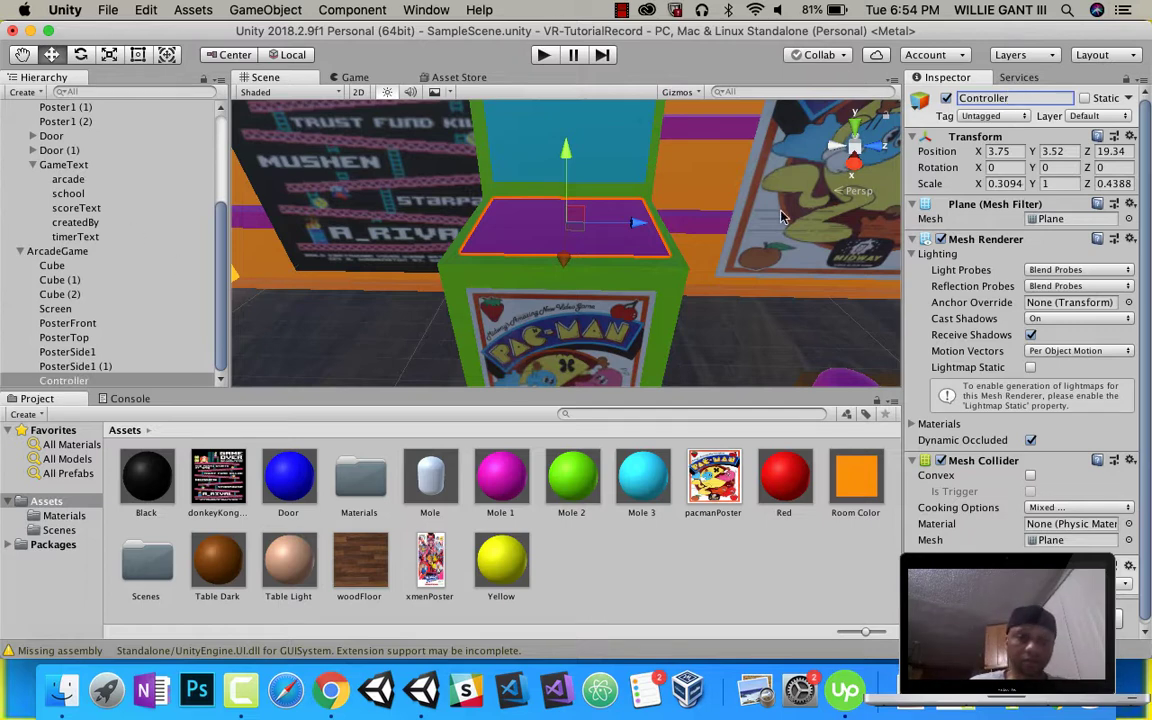
- Add a sphere as a child of Controller and raise it to about 1.02 on Y above the panel
click(215, 340)
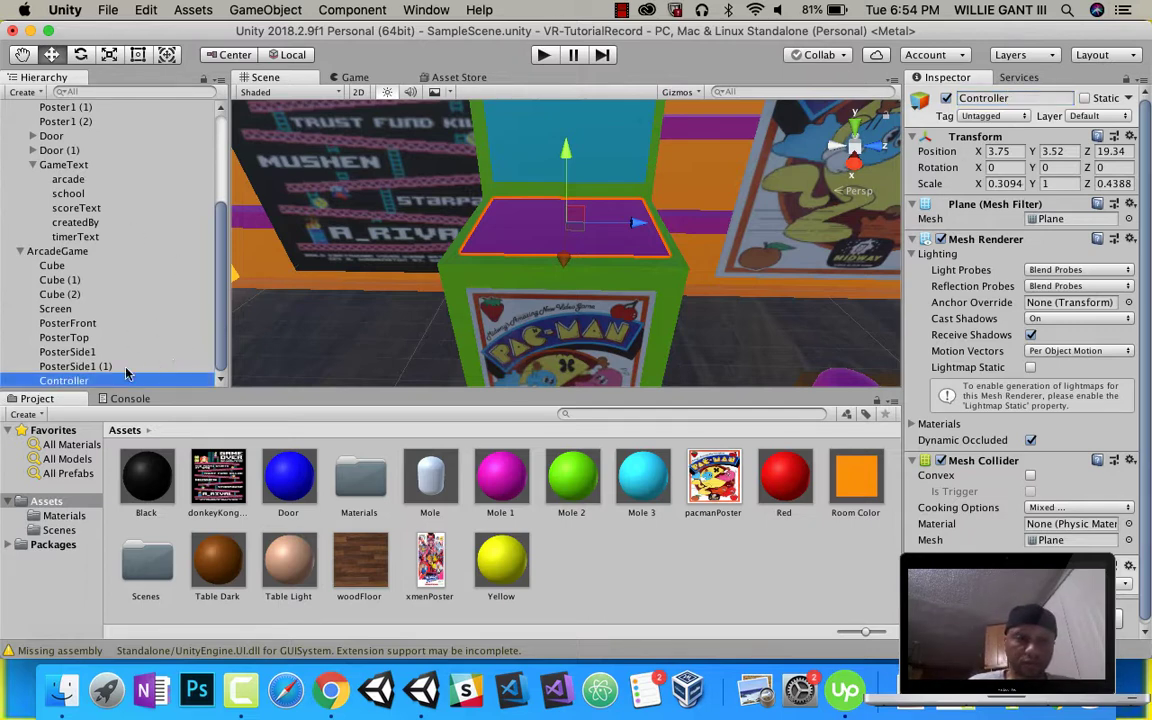
right_click(77, 384)
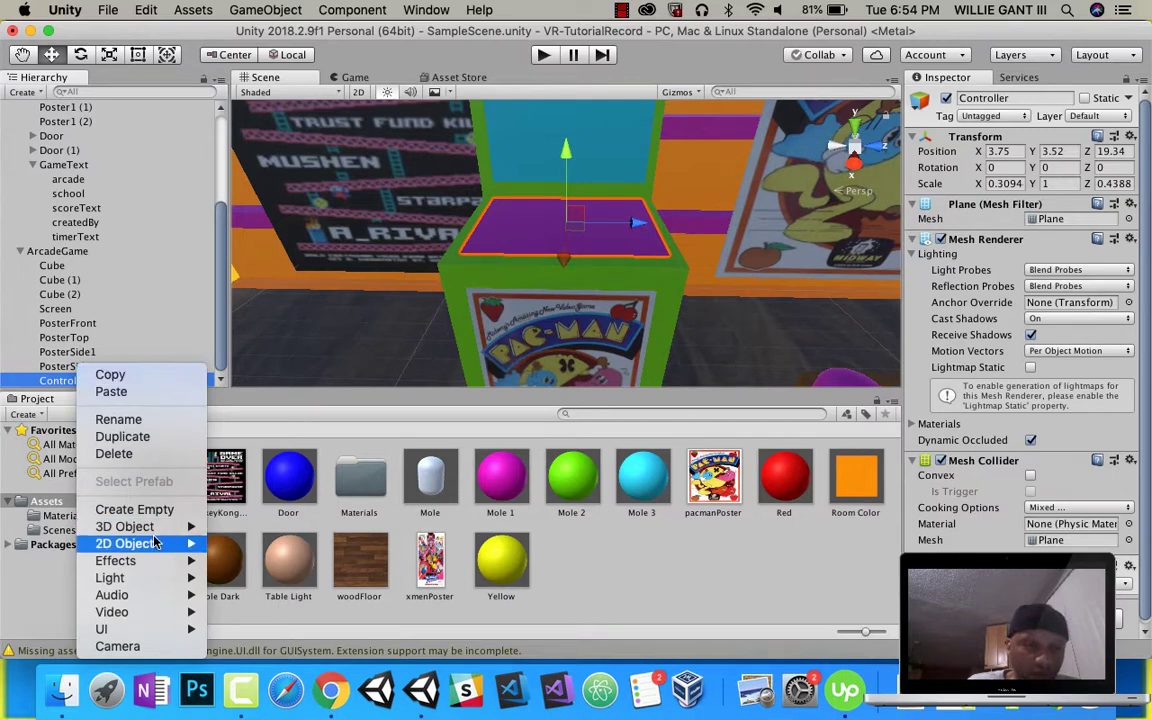
mouse_move(150, 526)
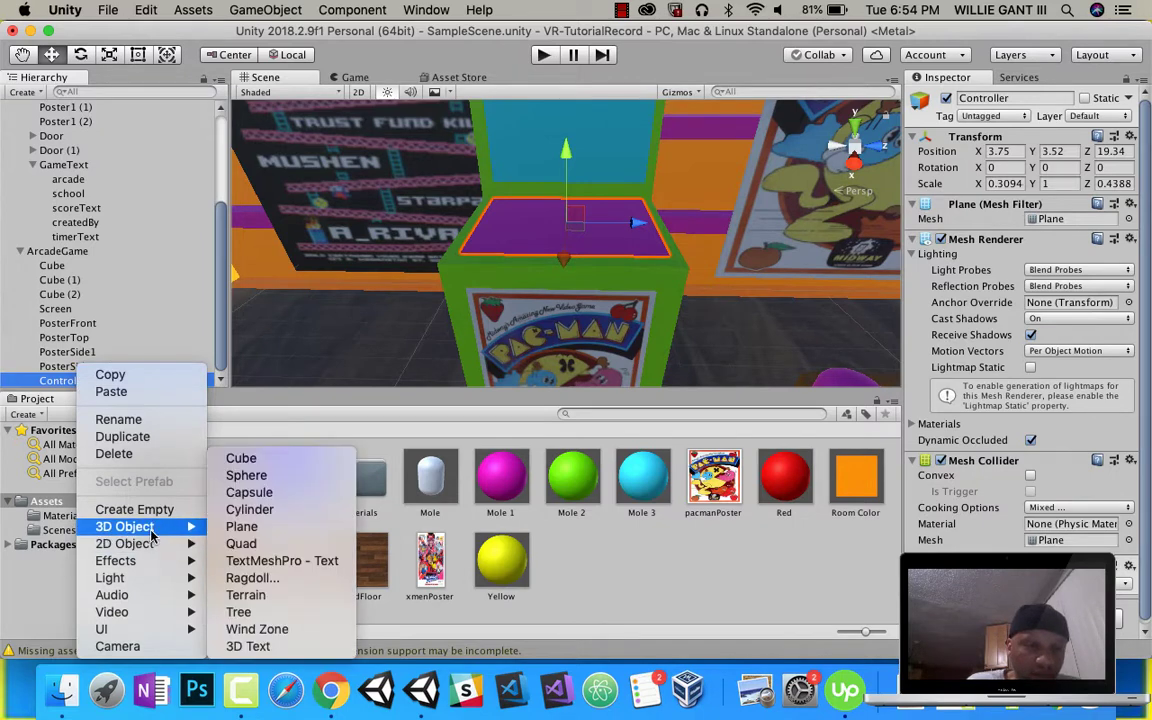
click(245, 475)
drag(567, 165, 565, 118)
right_drag(584, 251, 647, 254)
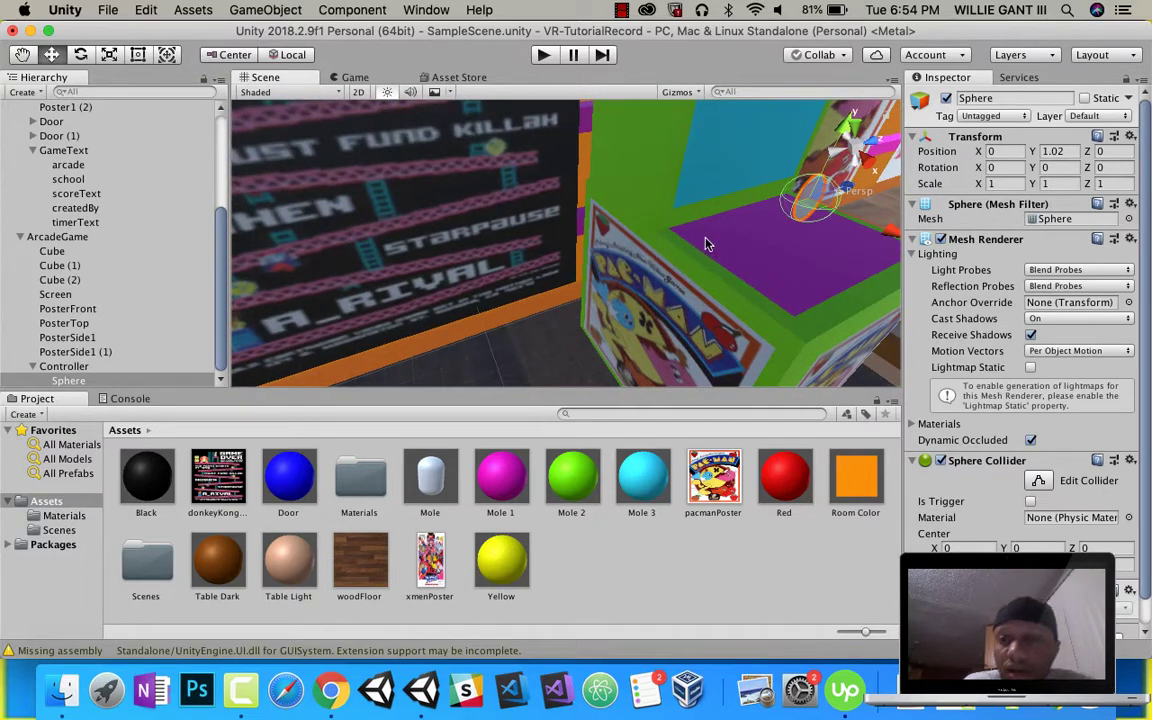
- Scale the sphere above the control panel into a round ball, about 3.95 on X, 1.33 on Y and 2.46 on Z
click(109, 55)
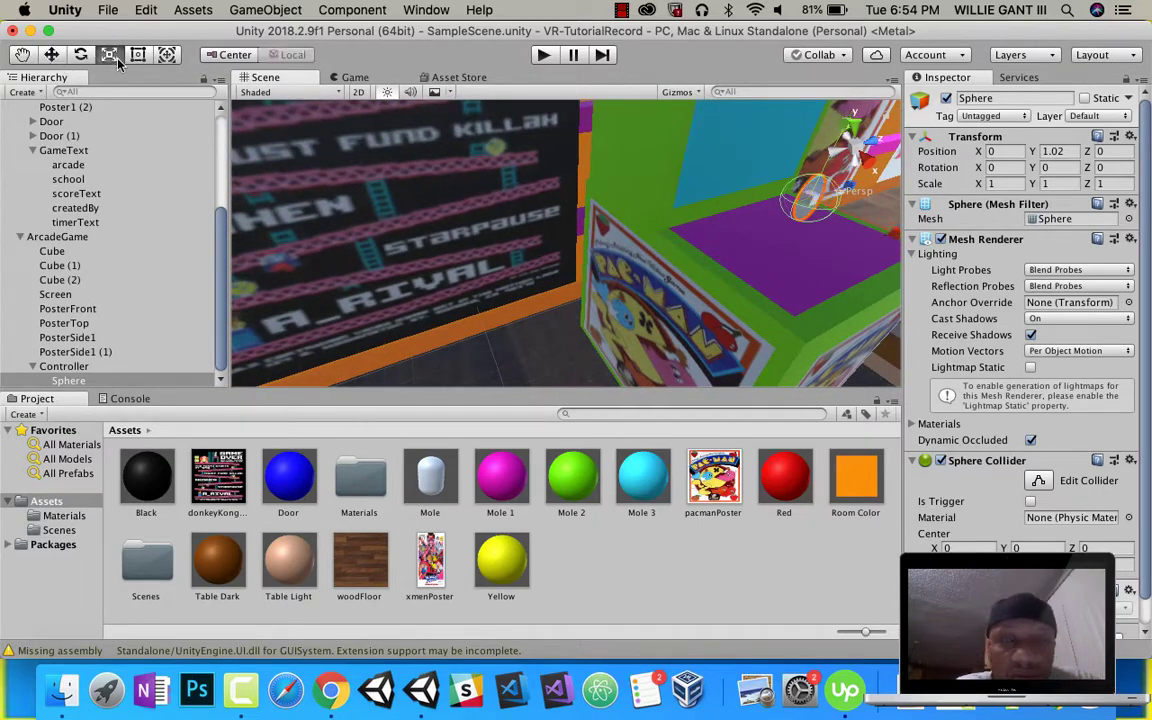
drag(893, 236, 1021, 290)
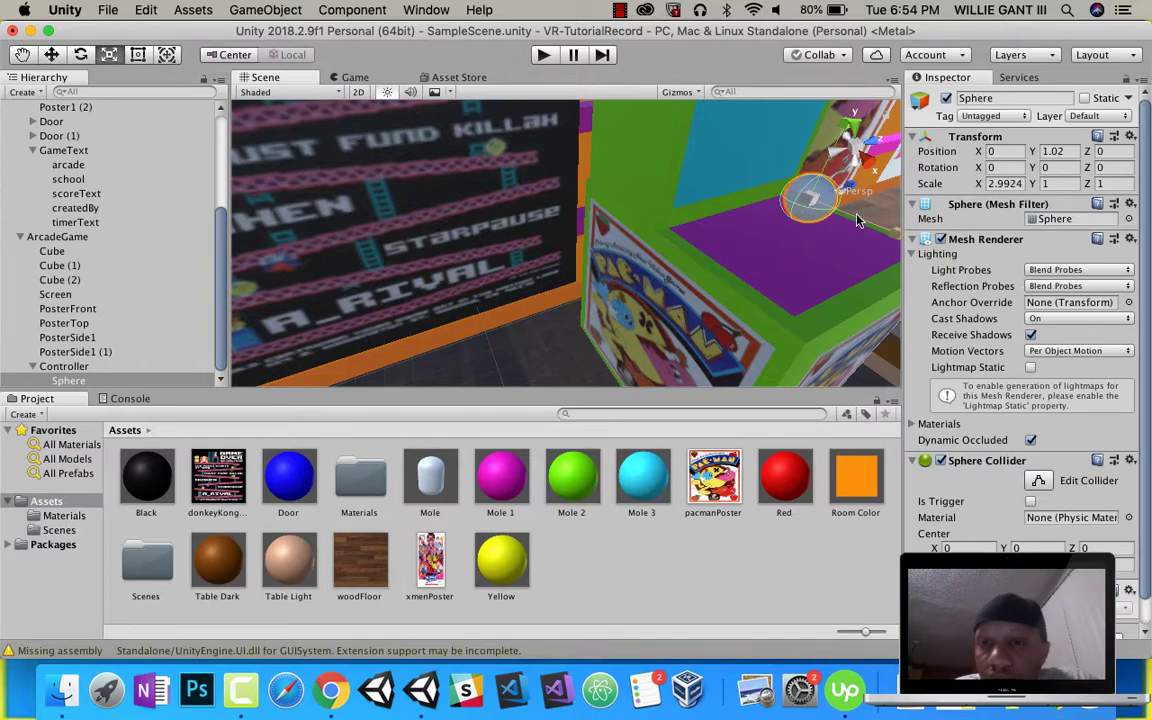
middle_drag(859, 217, 742, 221)
mouse_move(497, 212)
mouse_down()
mouse_move(489, 206)
mouse_move(505, 222)
mouse_up()
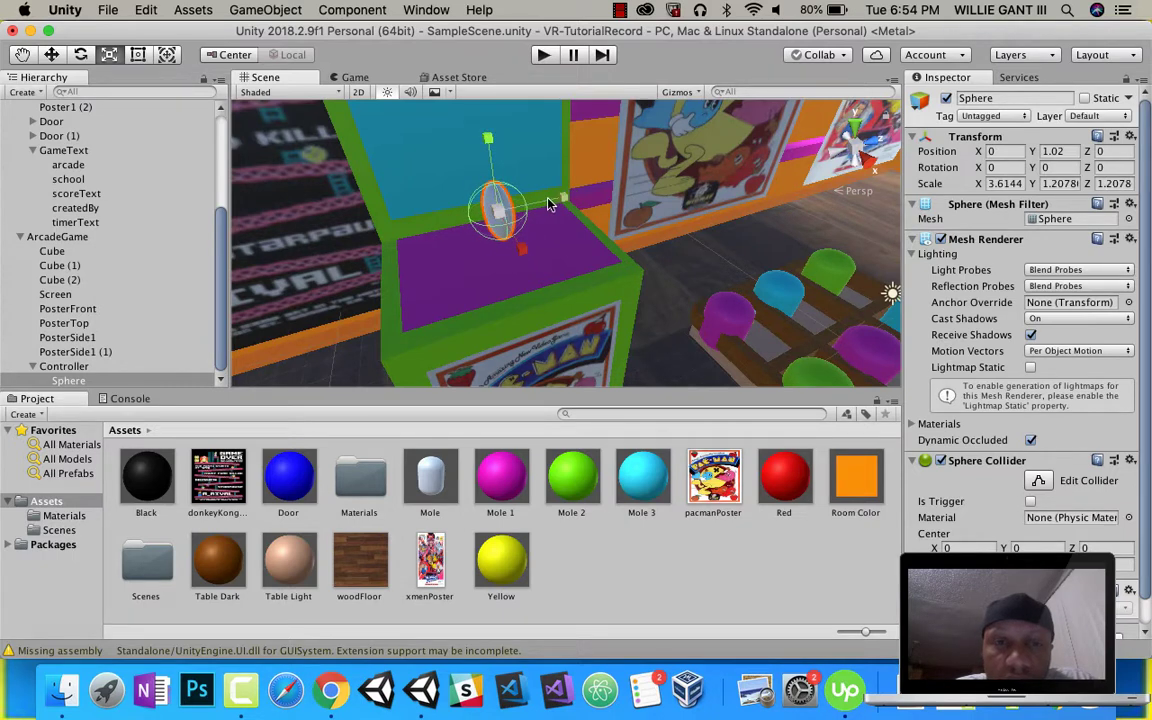
drag(565, 198, 652, 191)
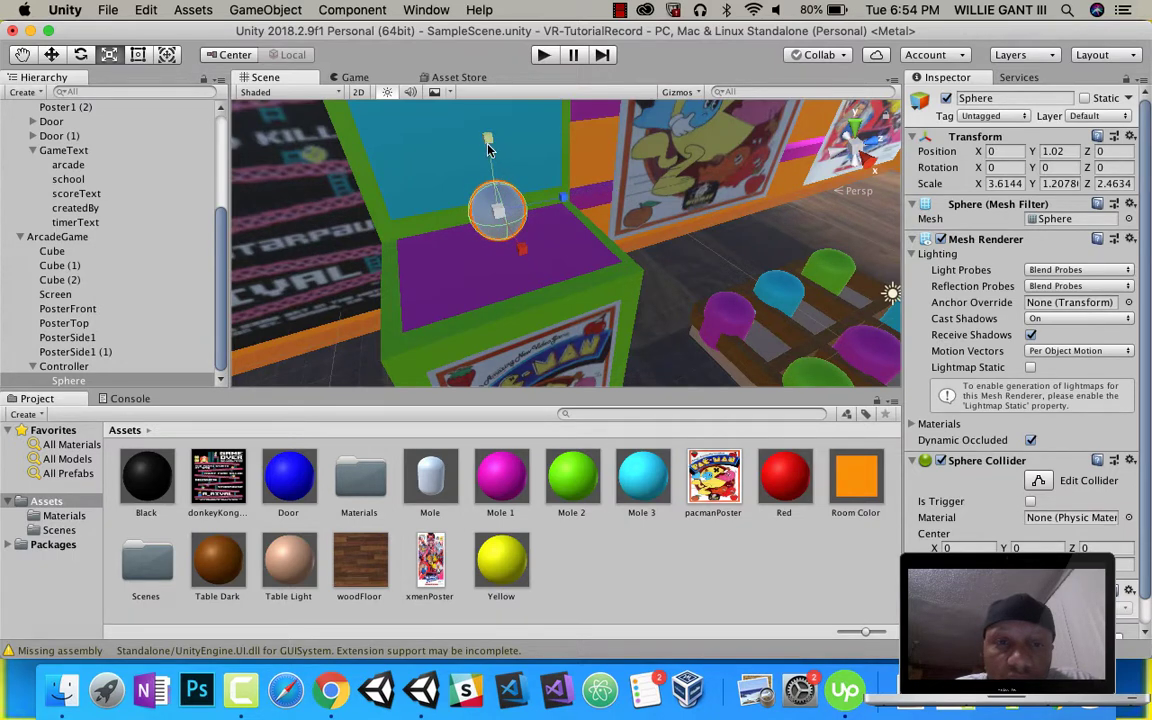
mouse_move(488, 138)
mouse_down()
mouse_move(489, 110)
mouse_move(492, 143)
mouse_up()
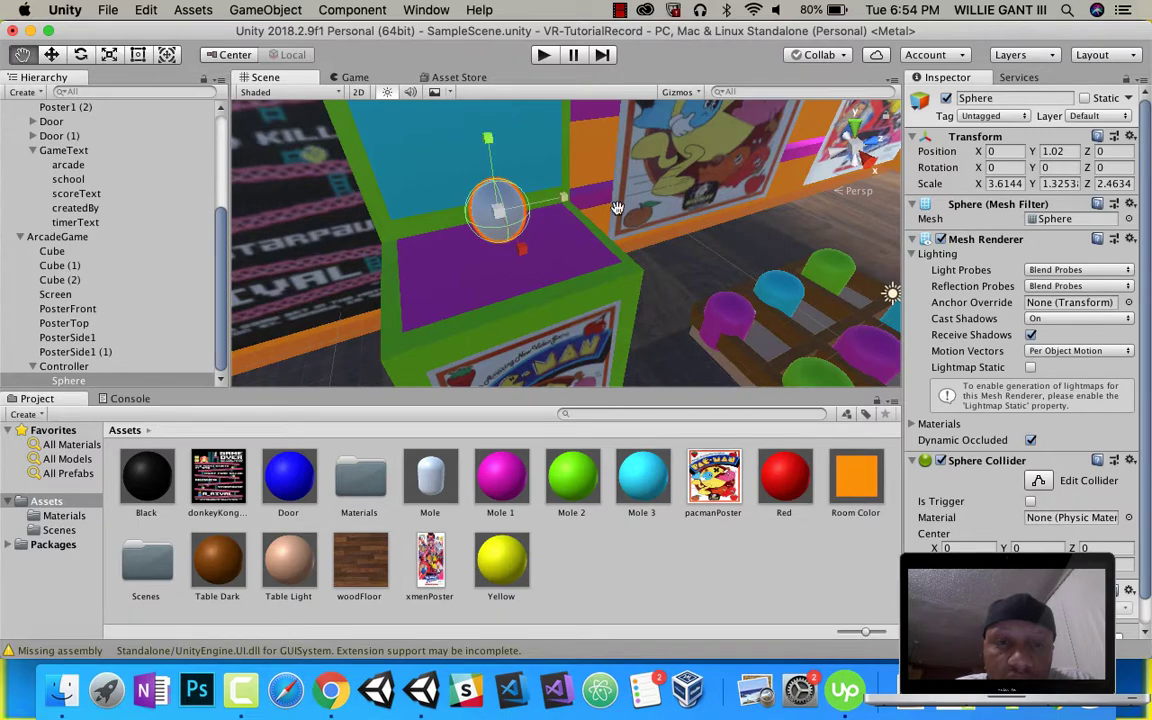
middle_drag(543, 211, 517, 225)
right_drag(500, 248, 366, 257)
alt+drag(366, 256, 336, 216)
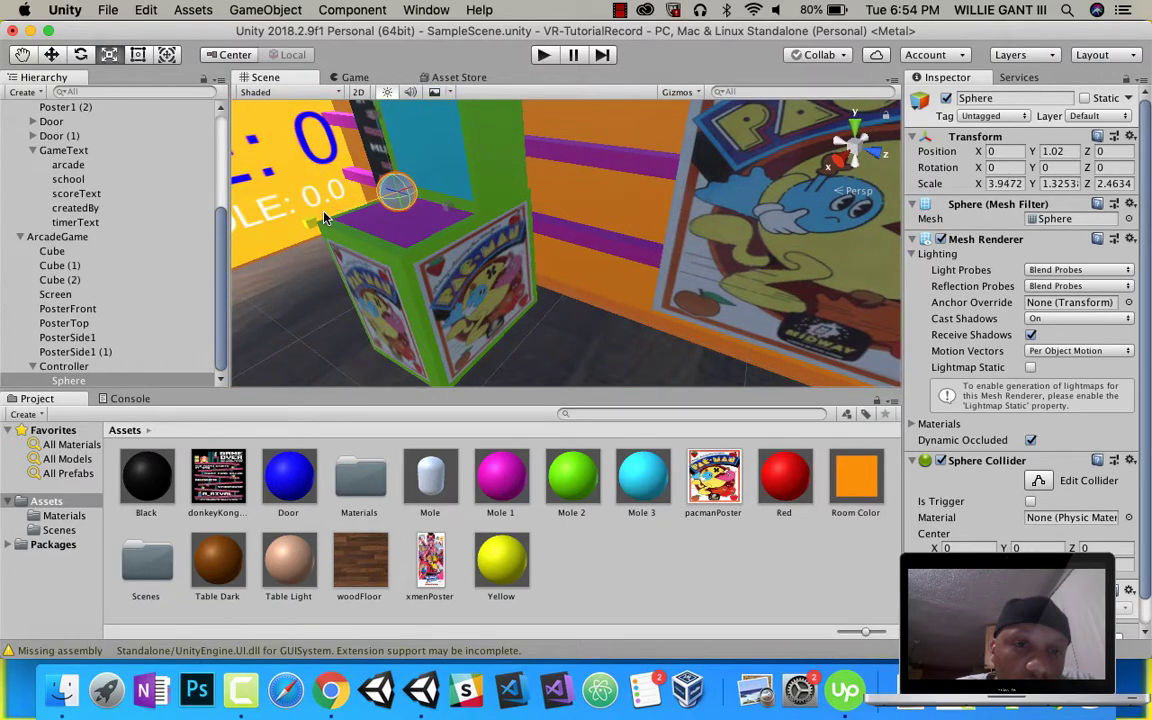
- Shrink the sphere proportionally to a scale of about 1.75 × 0.59 × 1.09 and apply the Red material to it
middle_drag(428, 218, 620, 278)
scroll(620, 278, up, 4)
drag(689, 292, 643, 290)
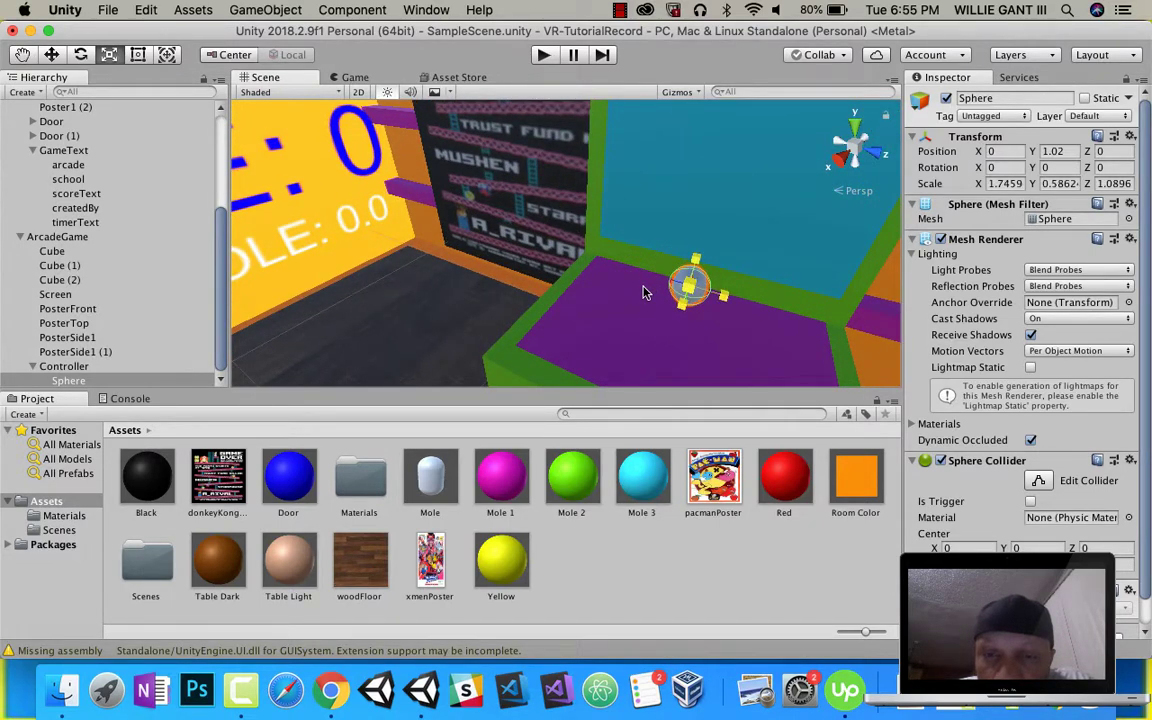
drag(778, 468, 663, 303)
- Move the red sphere along the panel to about -3.45 on Z and rename it Joystick
click(51, 54)
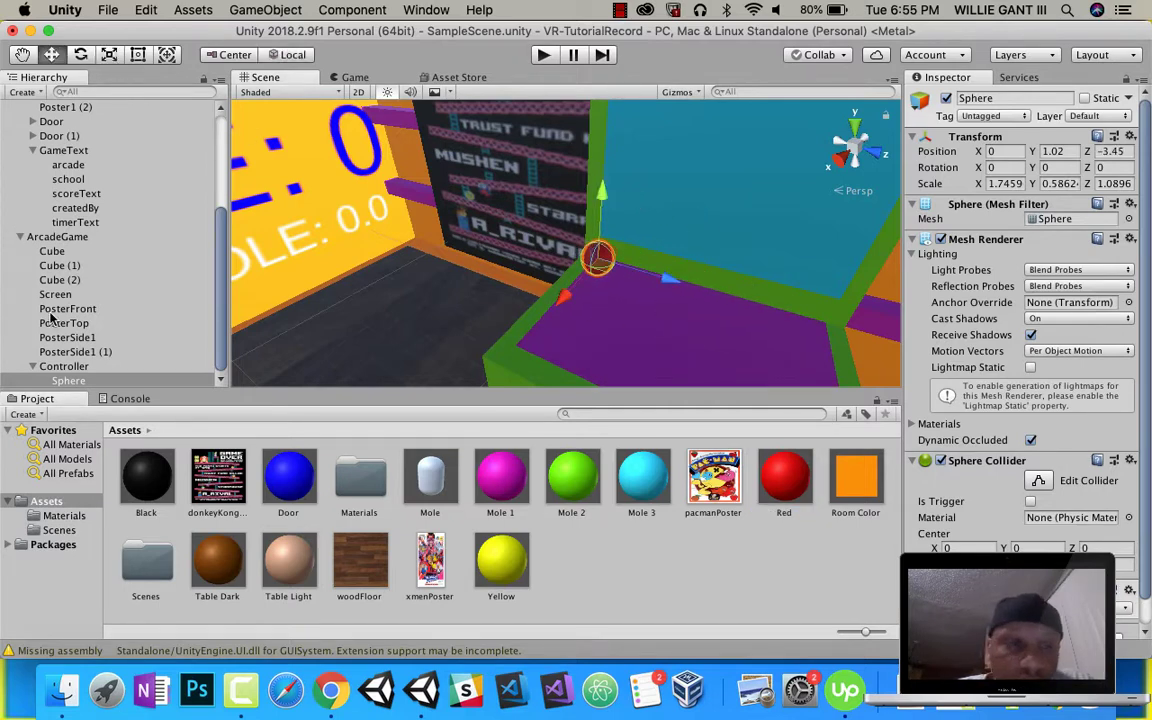
click(1008, 96)
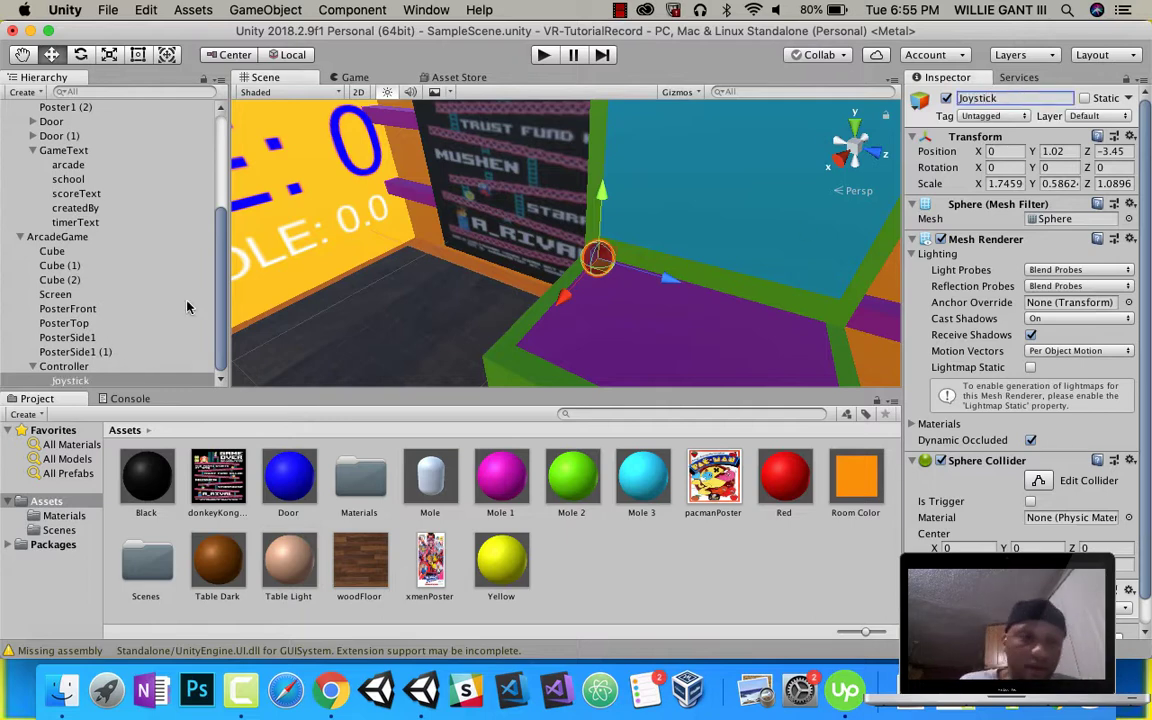
click(221, 369)
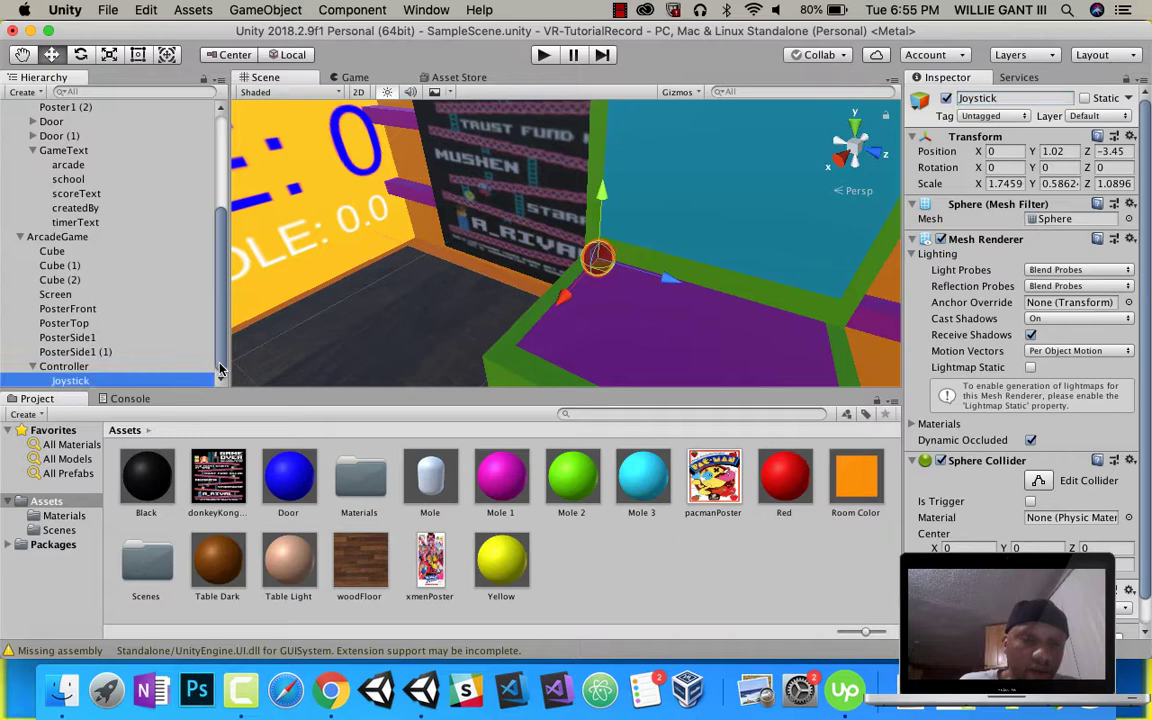
- Add a cylinder as a child of Joystick and scale it to about 0.45 × 0.60 × 0.45
right_click(81, 383)
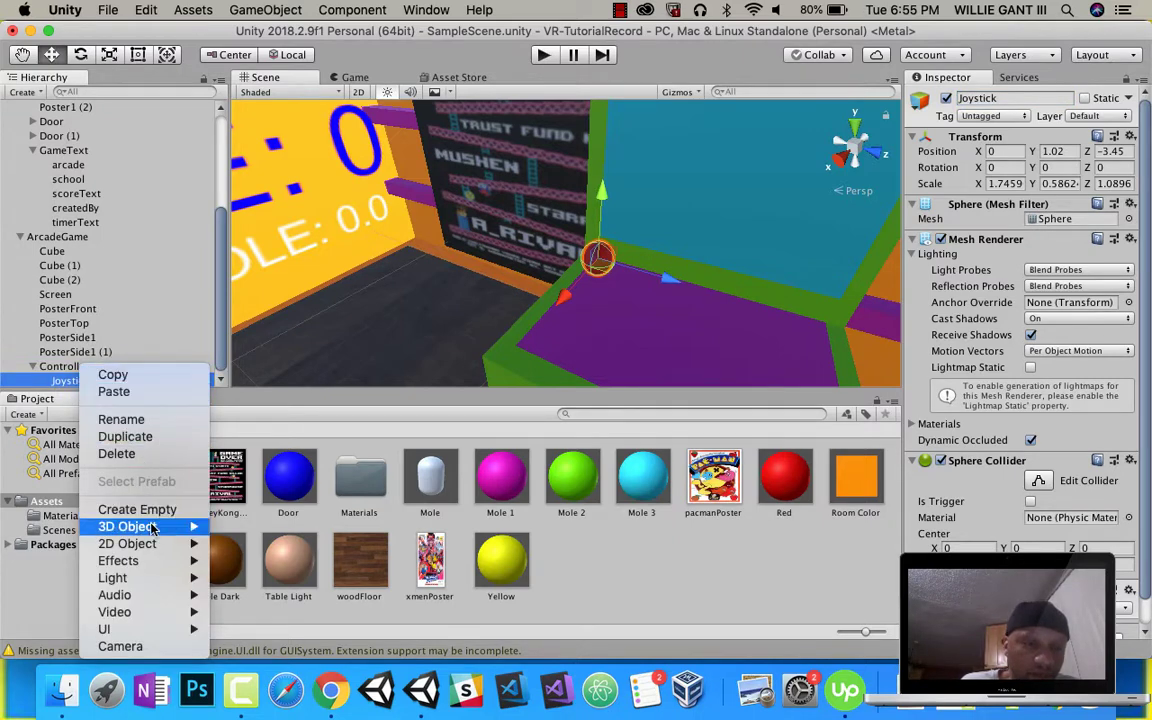
mouse_move(150, 526)
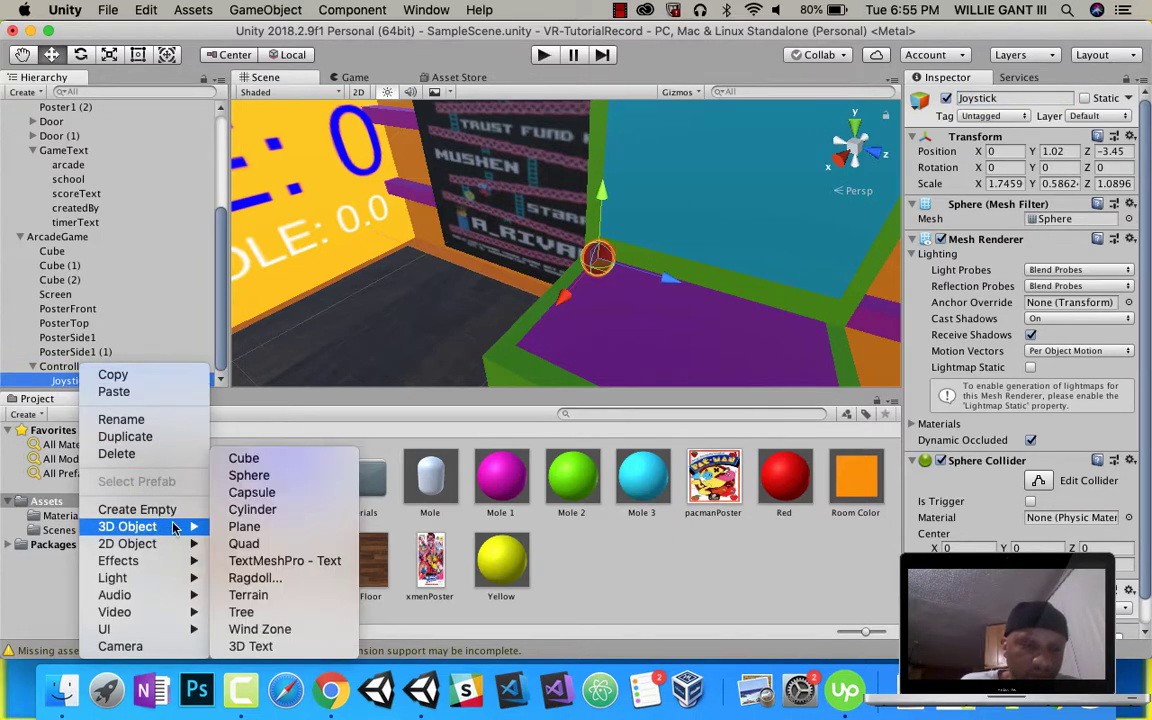
click(268, 510)
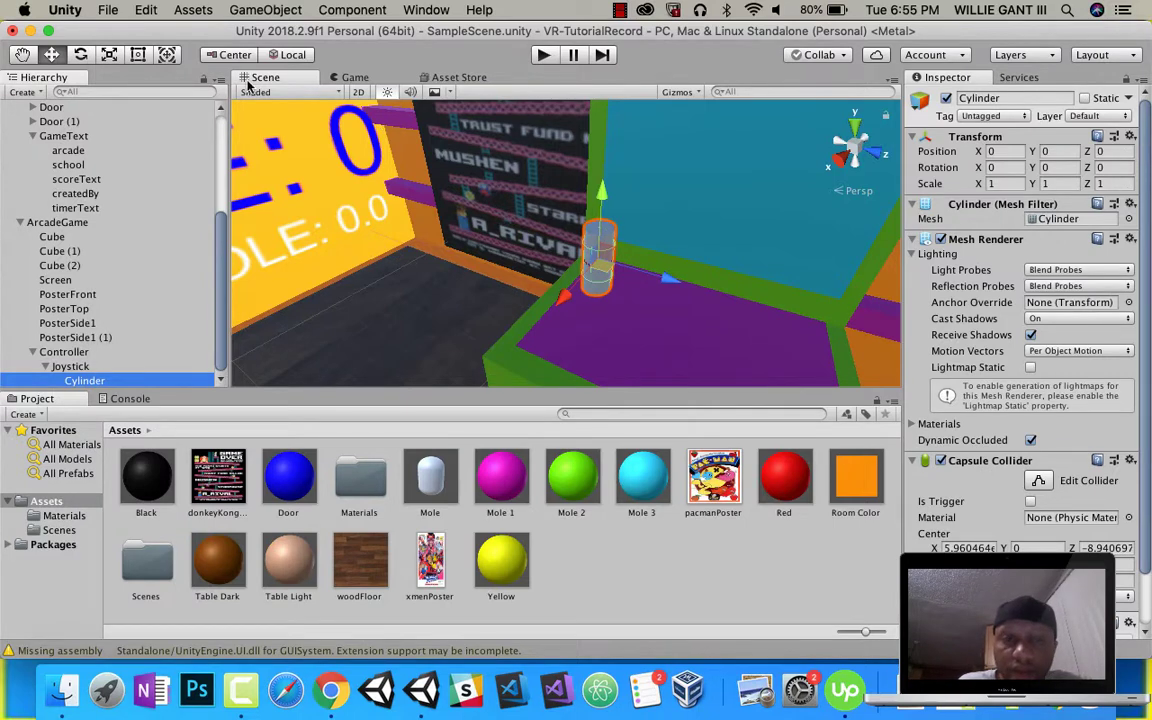
click(110, 55)
drag(597, 259, 568, 276)
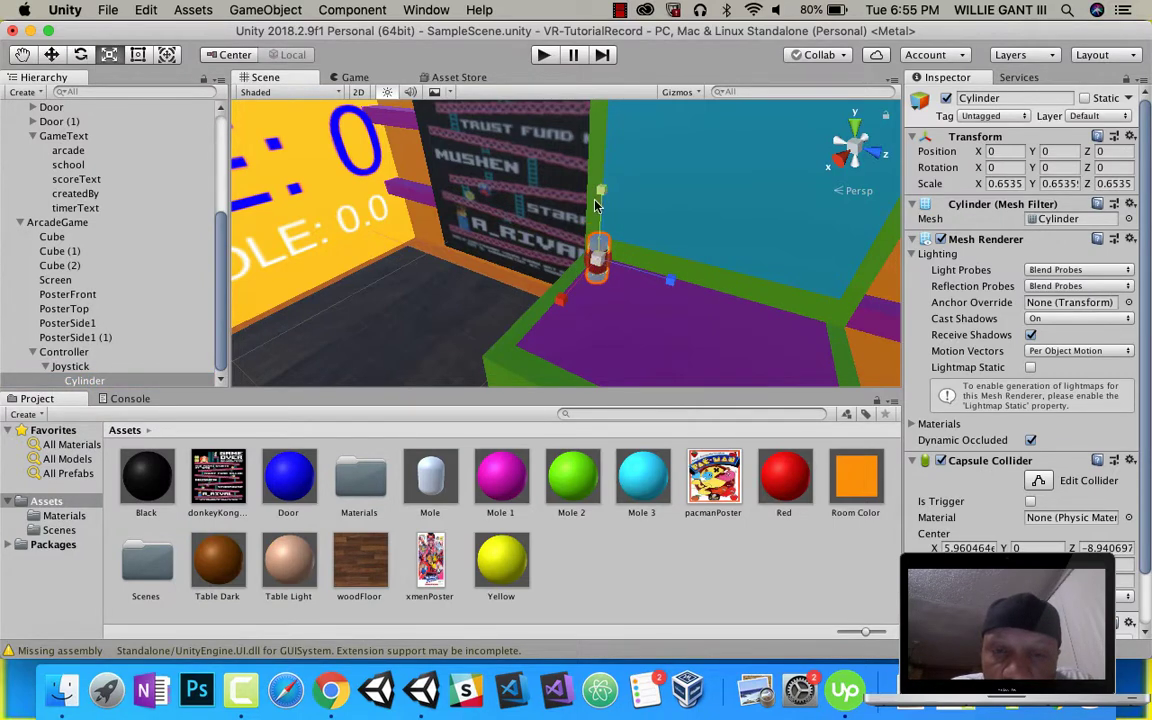
drag(599, 212, 580, 193)
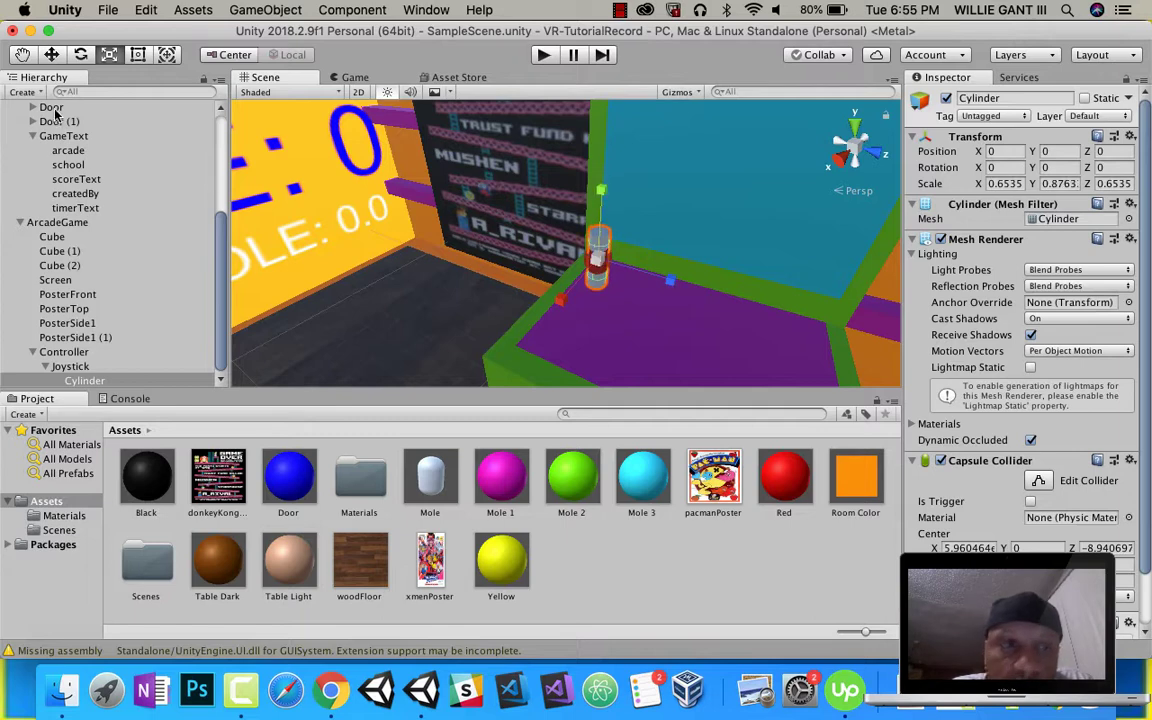
drag(601, 263, 515, 241)
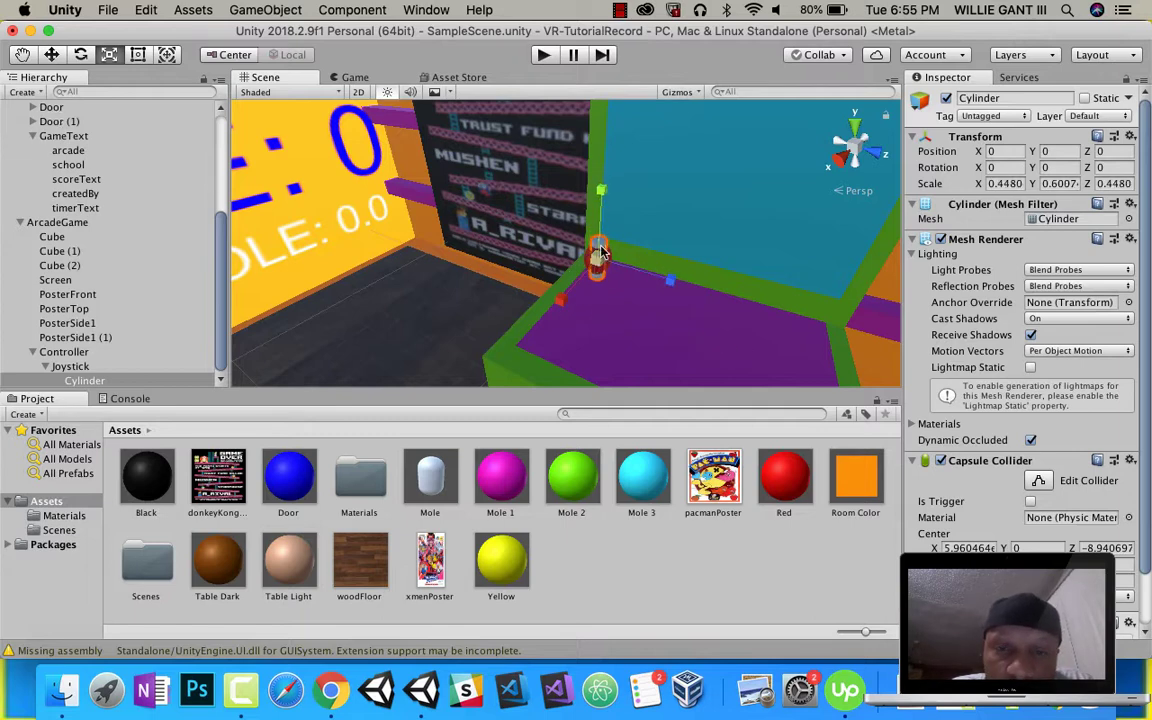
- Lower the cylinder to about -0.9 on Y so it forms the shaft beneath the red ball
click(52, 57)
scroll(658, 291, up, 5)
drag(630, 207, 632, 246)
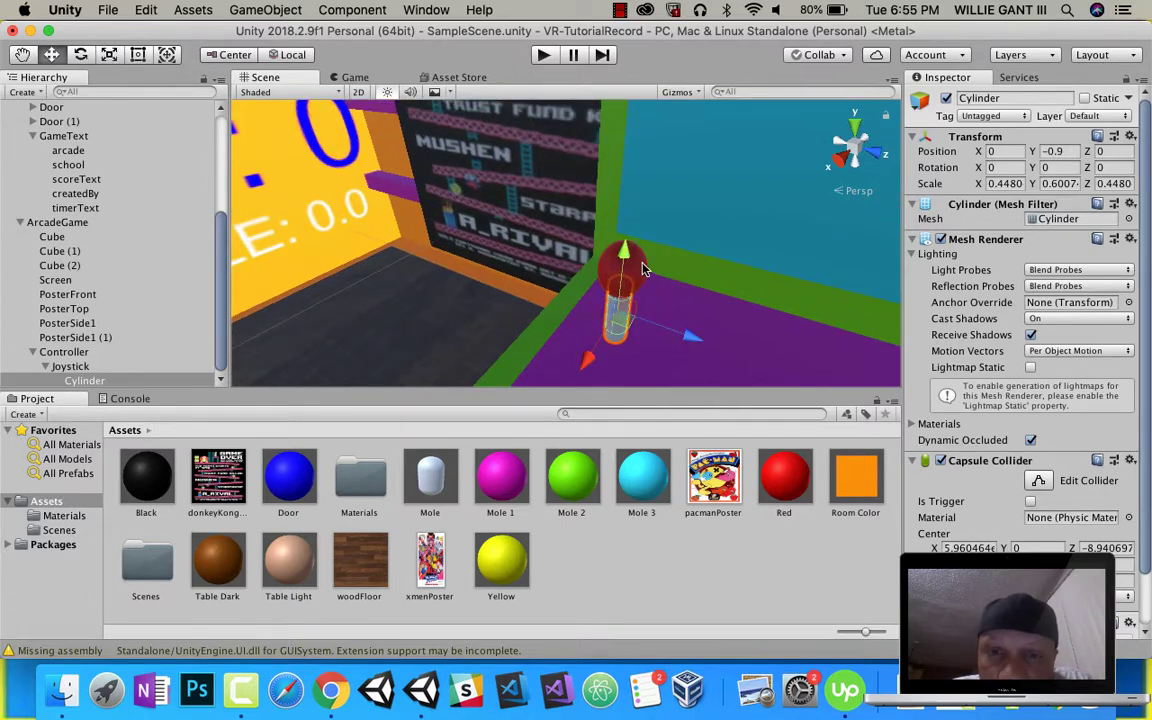
- Lower the whole Joystick to about 0.931 on Y so its shaft meets the control panel
click(640, 268)
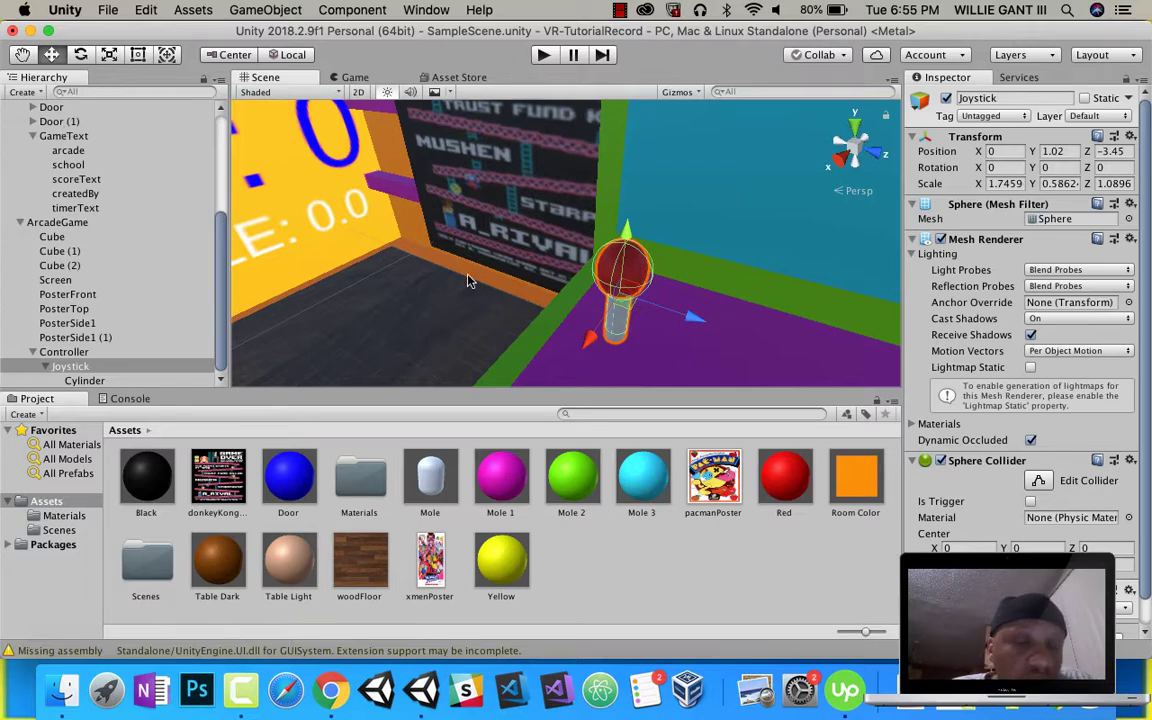
right_drag(525, 293, 740, 283)
middle_drag(575, 289, 625, 260)
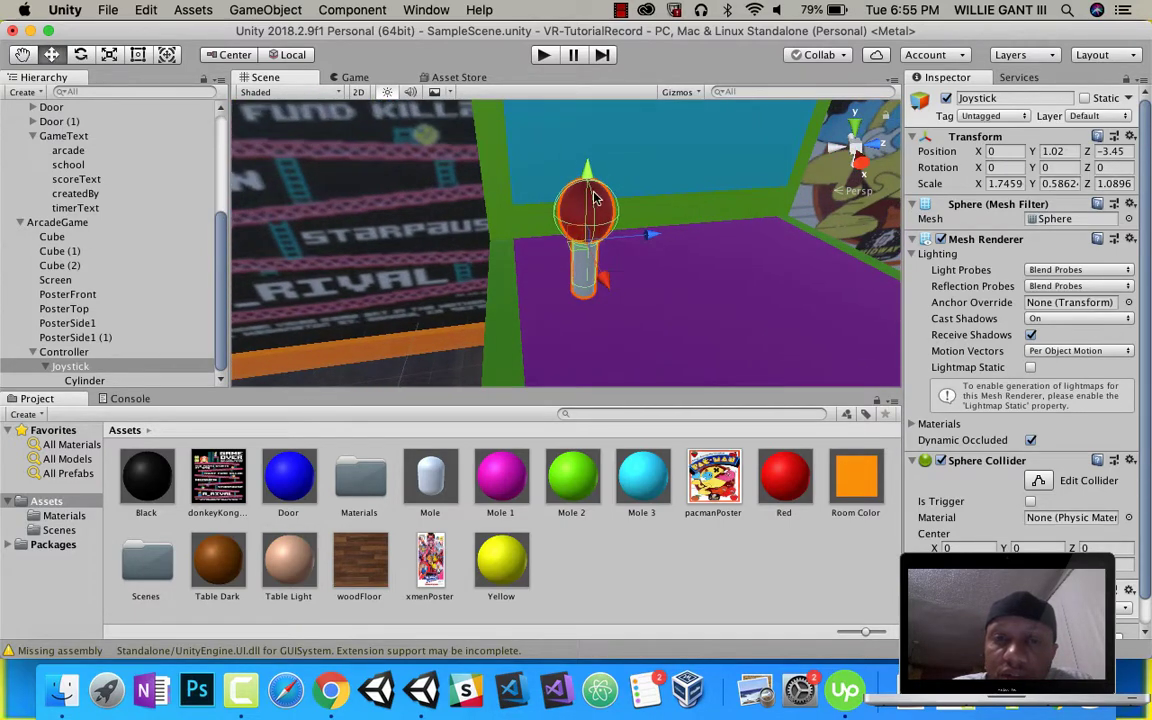
mouse_move(588, 195)
mouse_down()
mouse_move(586, 232)
mouse_move(589, 190)
mouse_up()
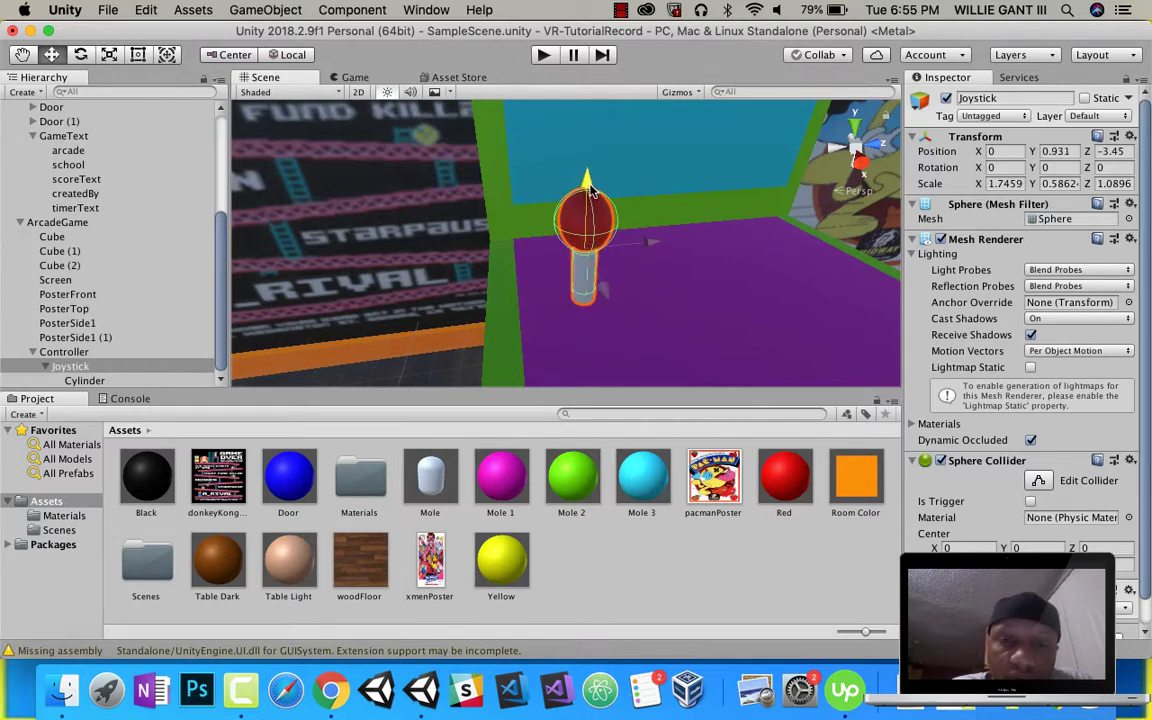
- Add another sphere as a child of Controller and raise it to about 0.442 on Y
right_drag(701, 297, 690, 301)
scroll(690, 301, up, 2)
scroll(688, 301, down, 10)
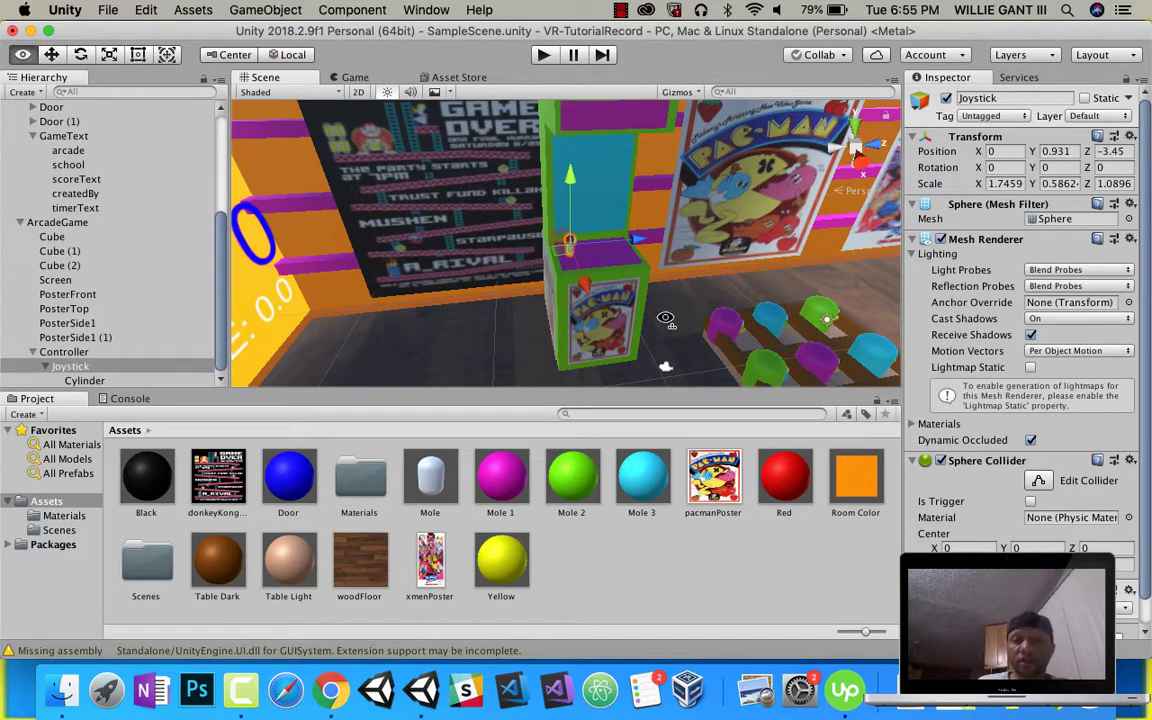
alt+drag(663, 321, 597, 324)
click(630, 372)
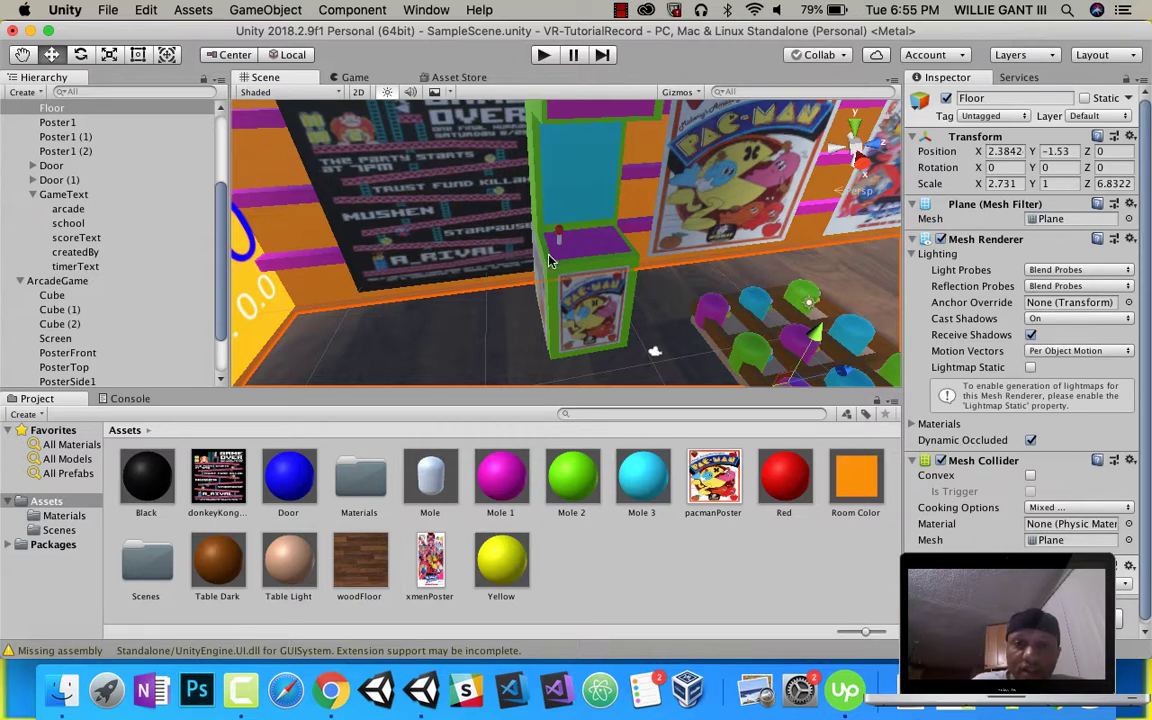
scroll(133, 292, down, 3)
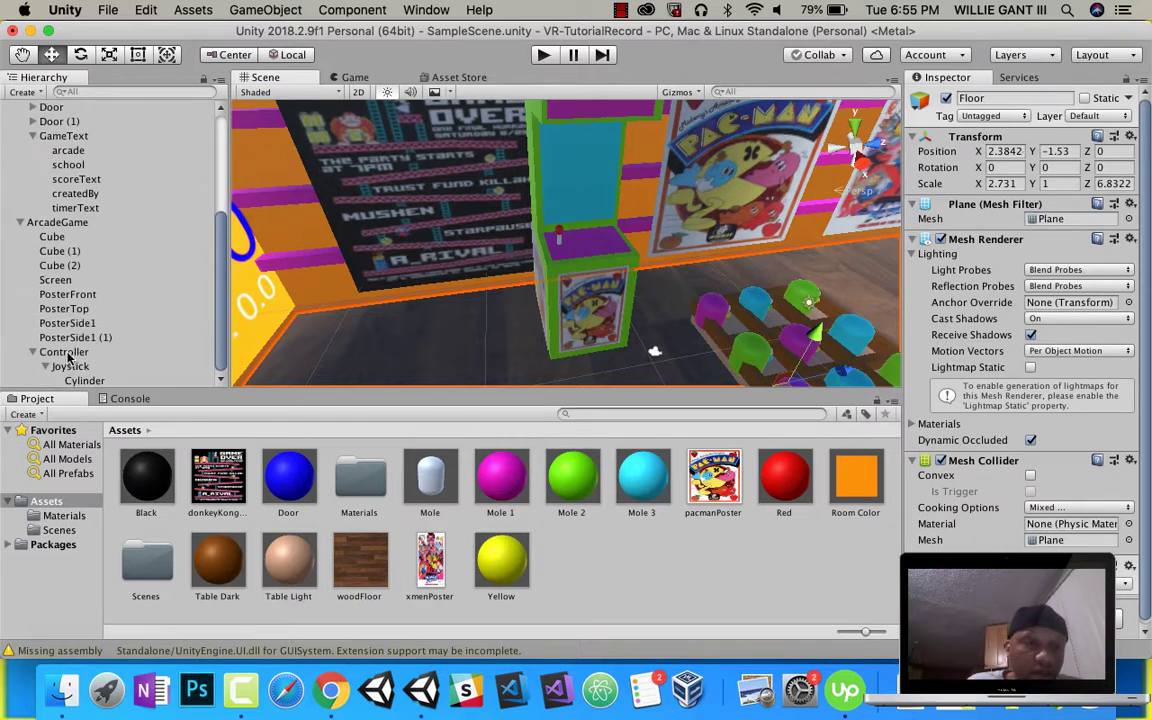
right_click(67, 357)
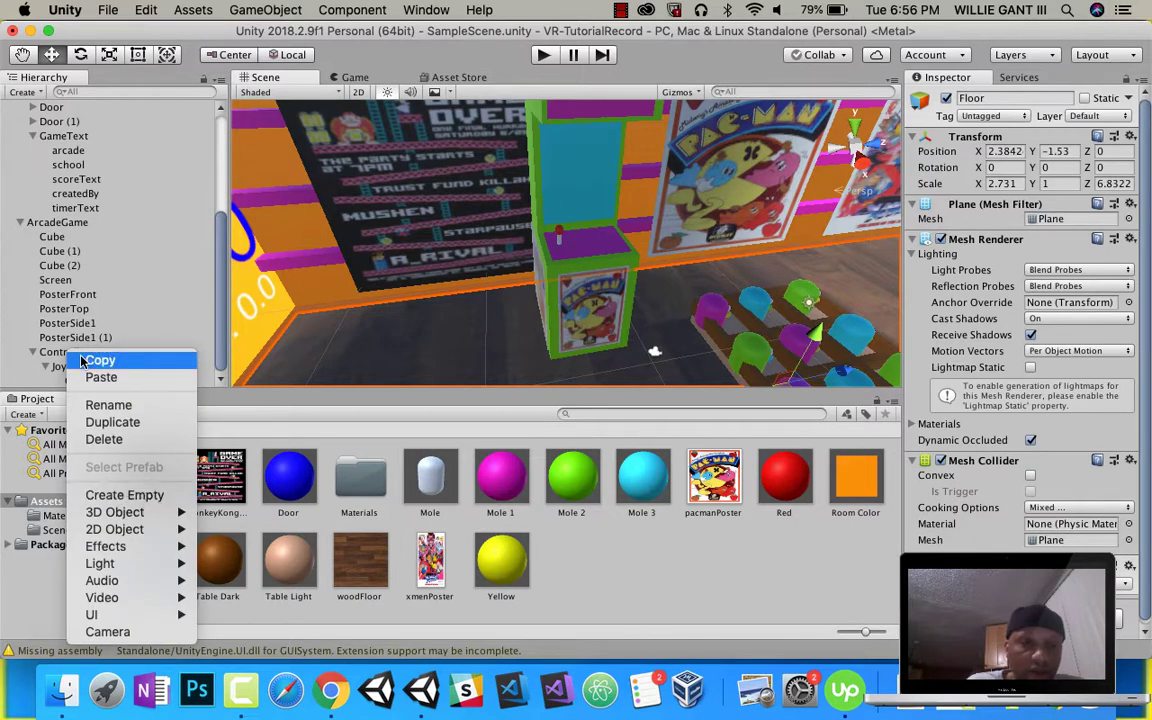
mouse_move(137, 516)
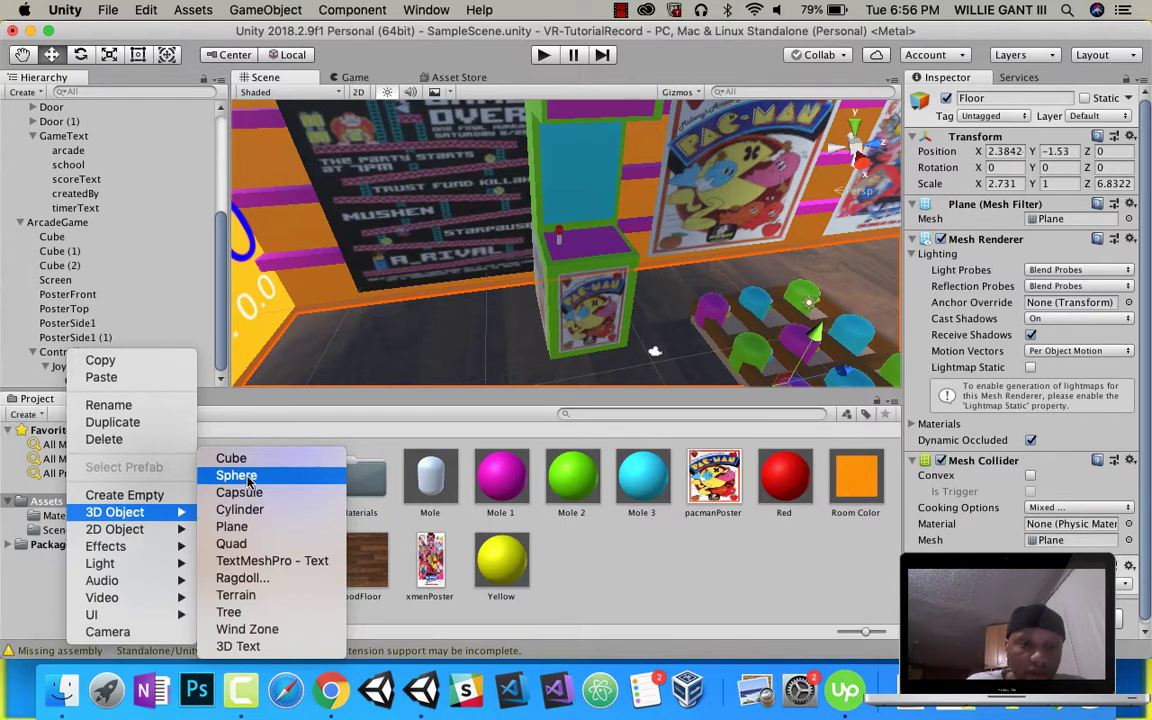
click(249, 481)
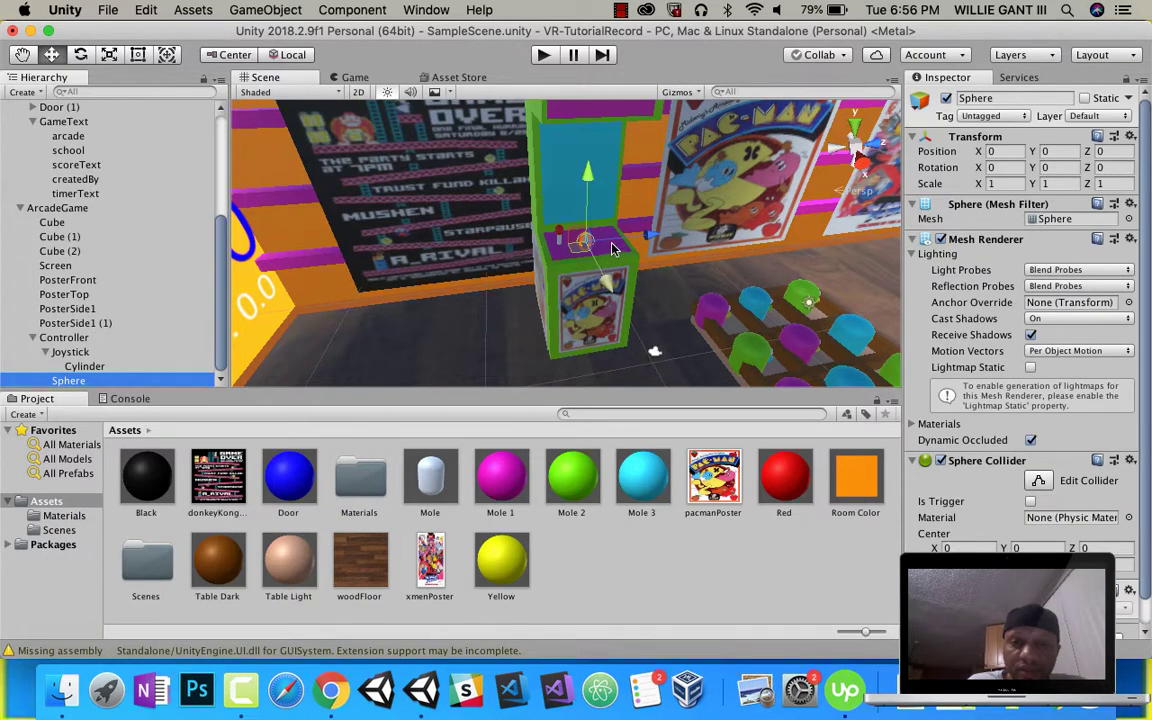
key(f)
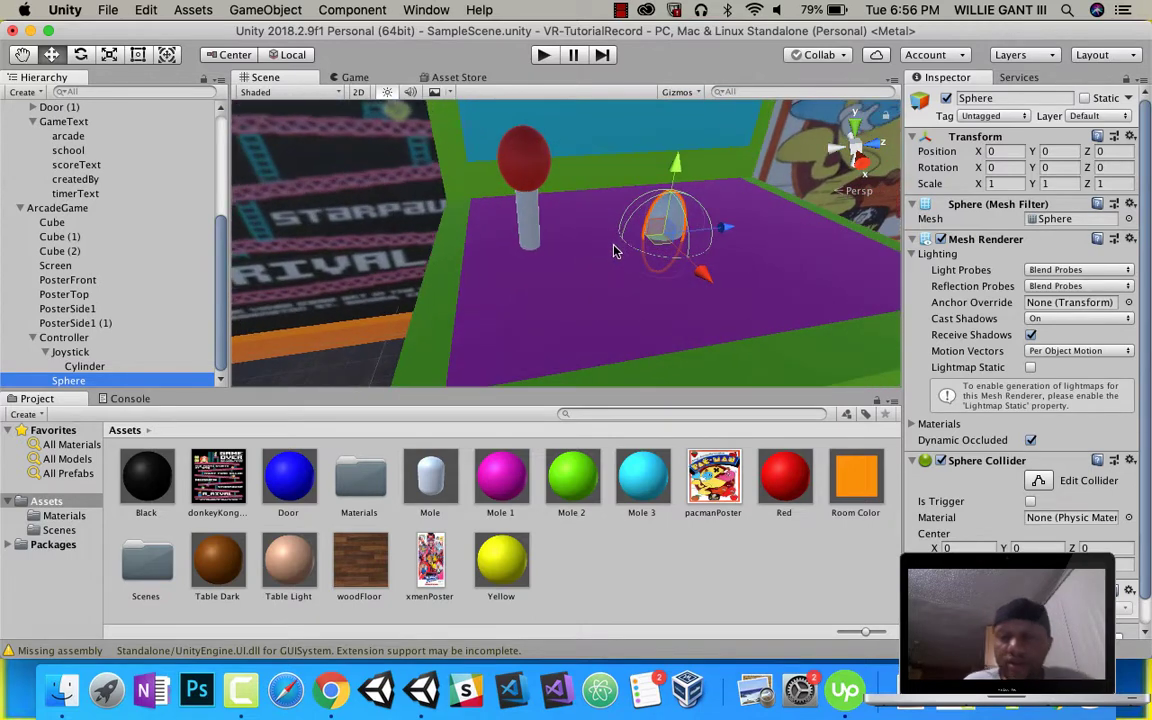
drag(677, 163, 680, 128)
- Flatten the new sphere into a round disc scaled about 2.14 × 0.47 × 2.15 and apply the Black material to it
click(110, 54)
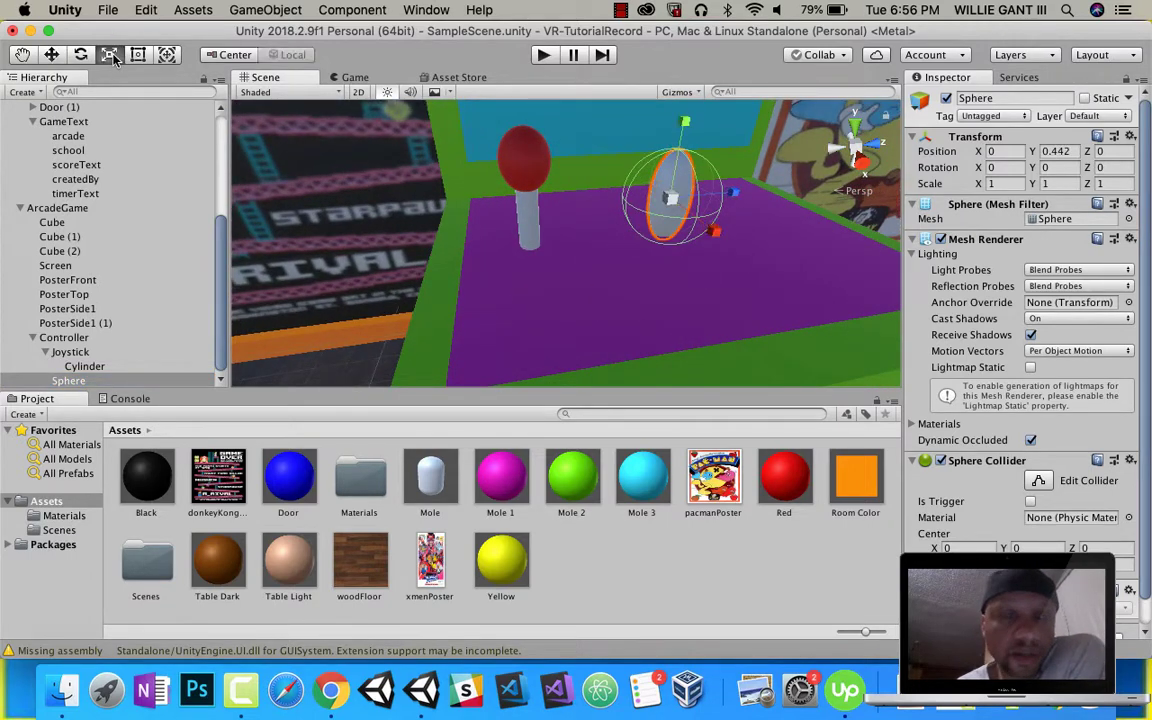
drag(736, 192, 809, 185)
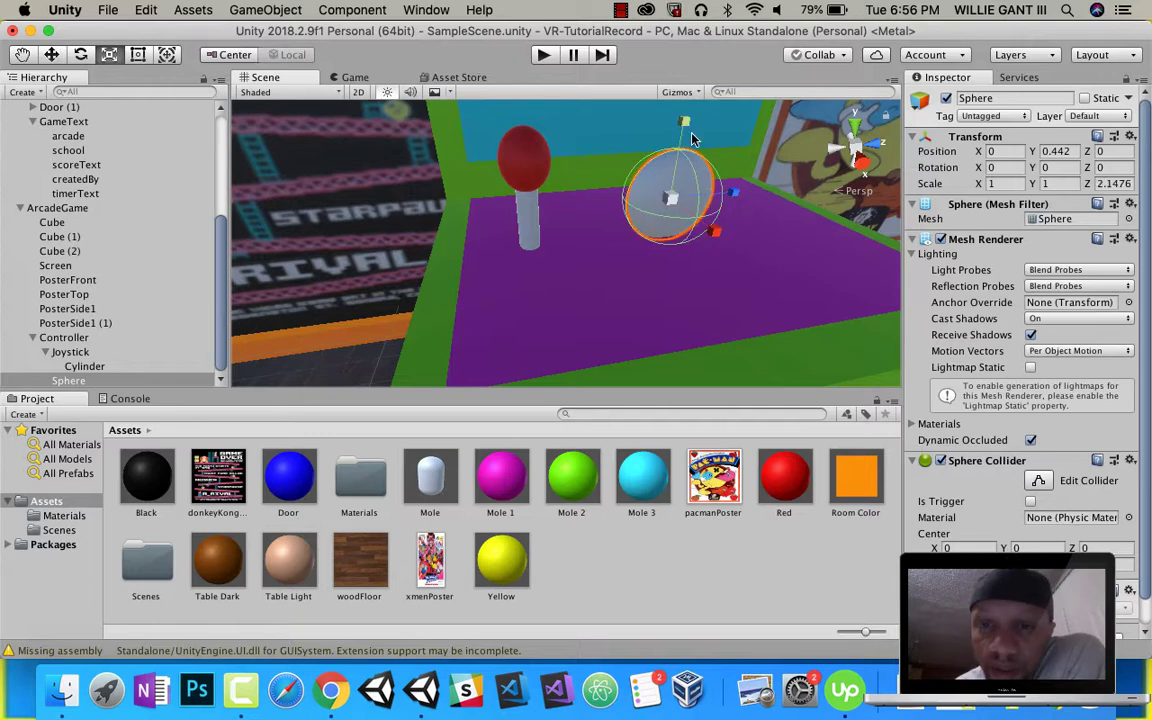
drag(692, 135, 686, 160)
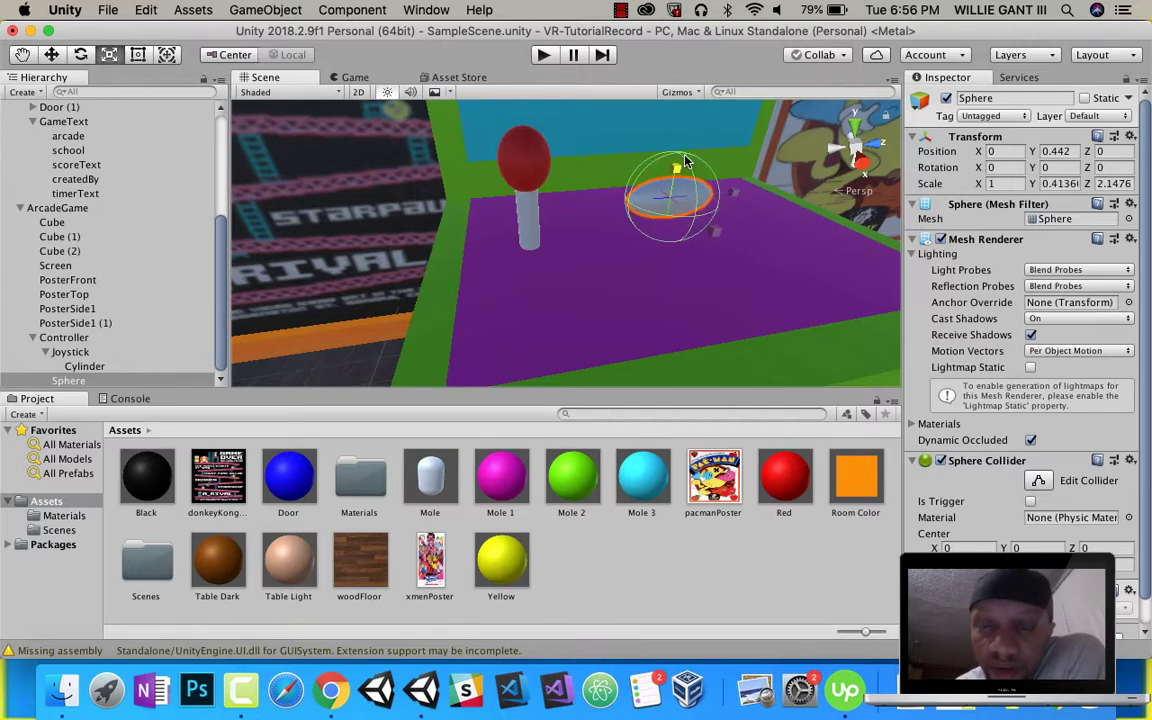
drag(715, 231, 804, 290)
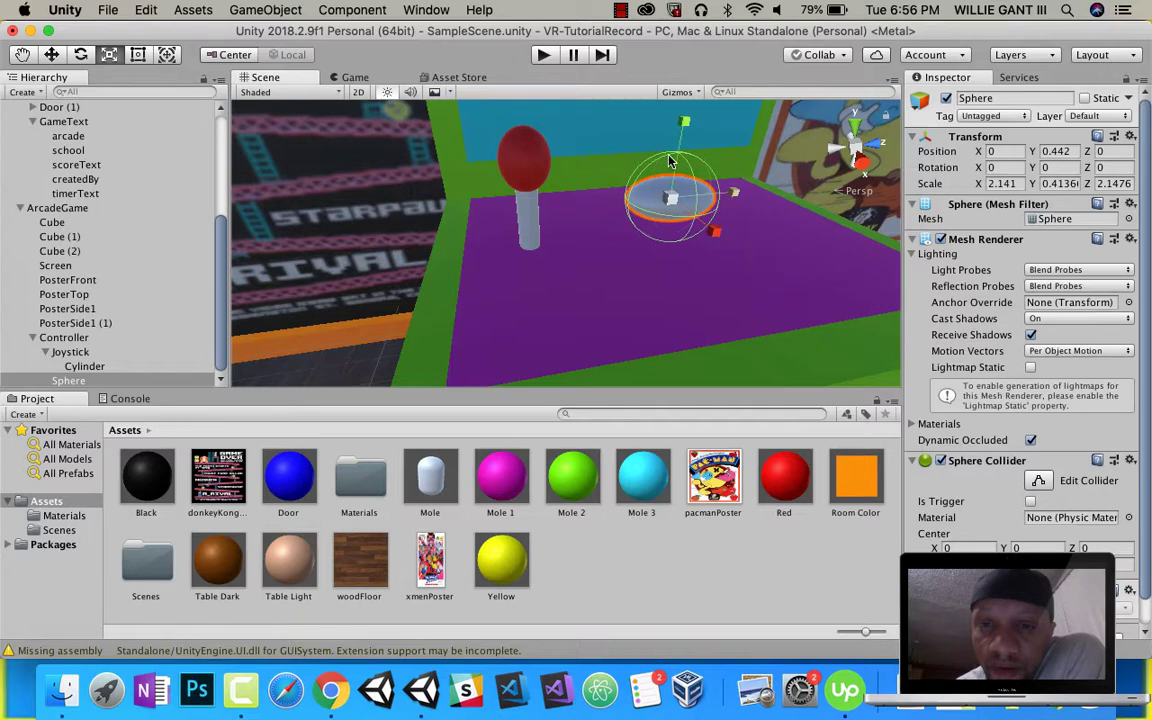
drag(683, 128, 683, 119)
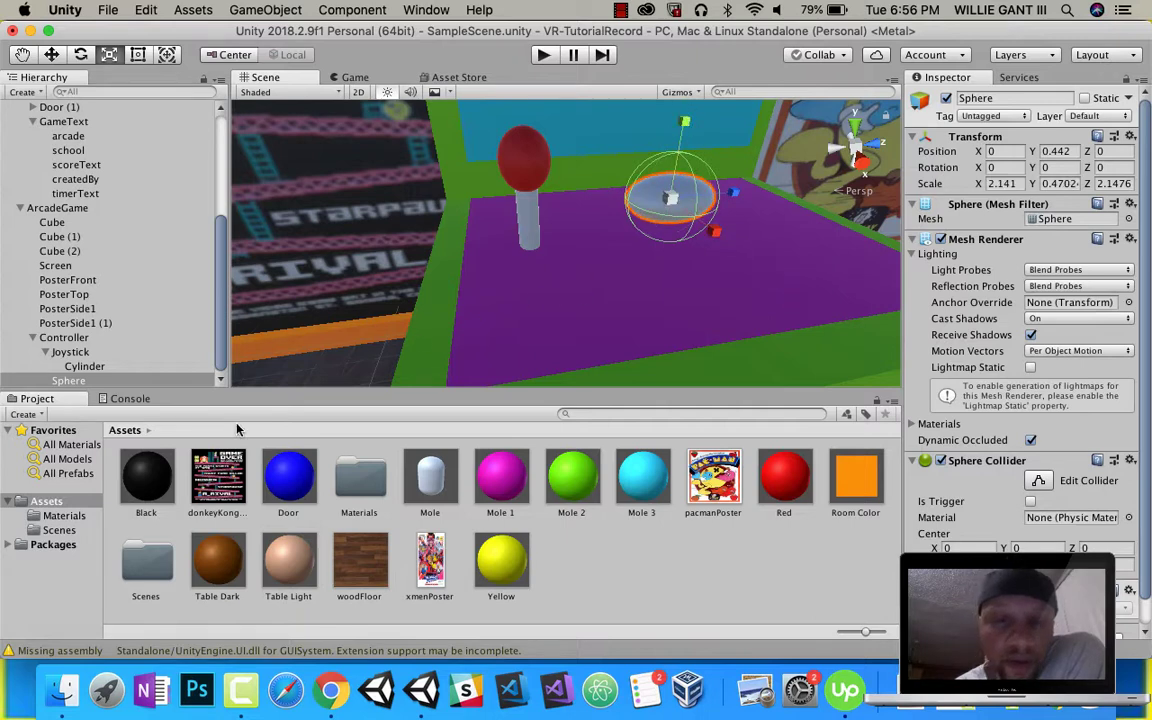
drag(157, 487, 668, 198)
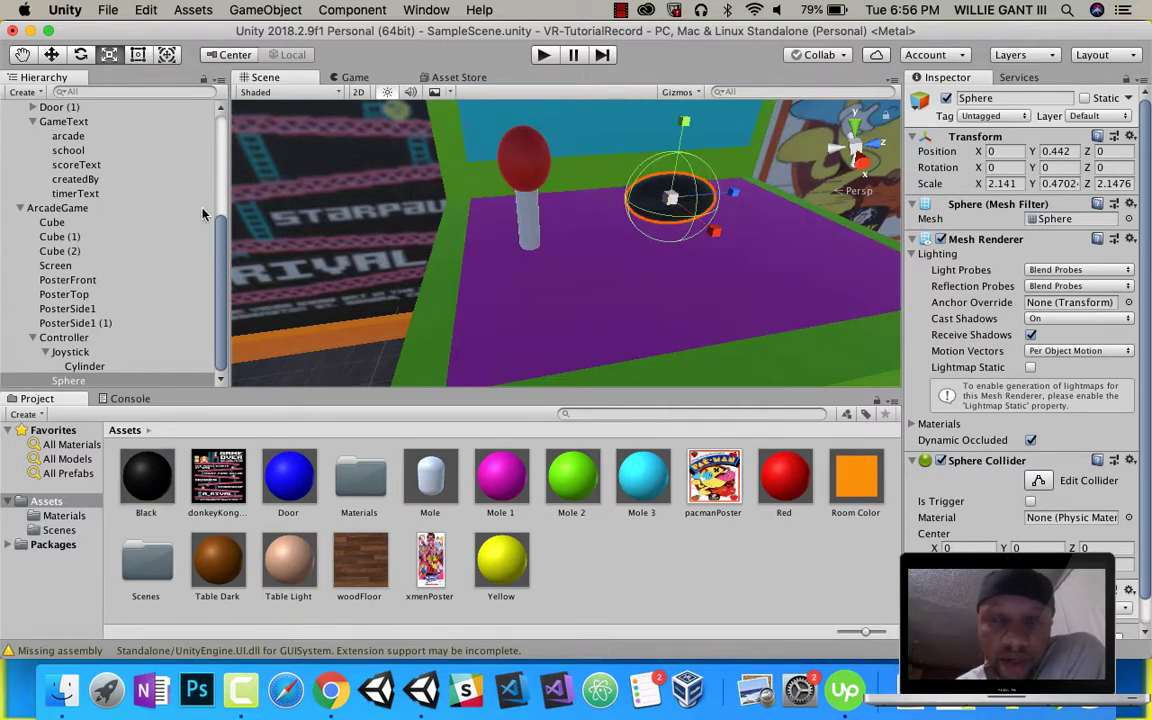
- Sink the black disc into the panel at about 0.06 on Y and thicken it to a Y scale of about 0.54
click(52, 55)
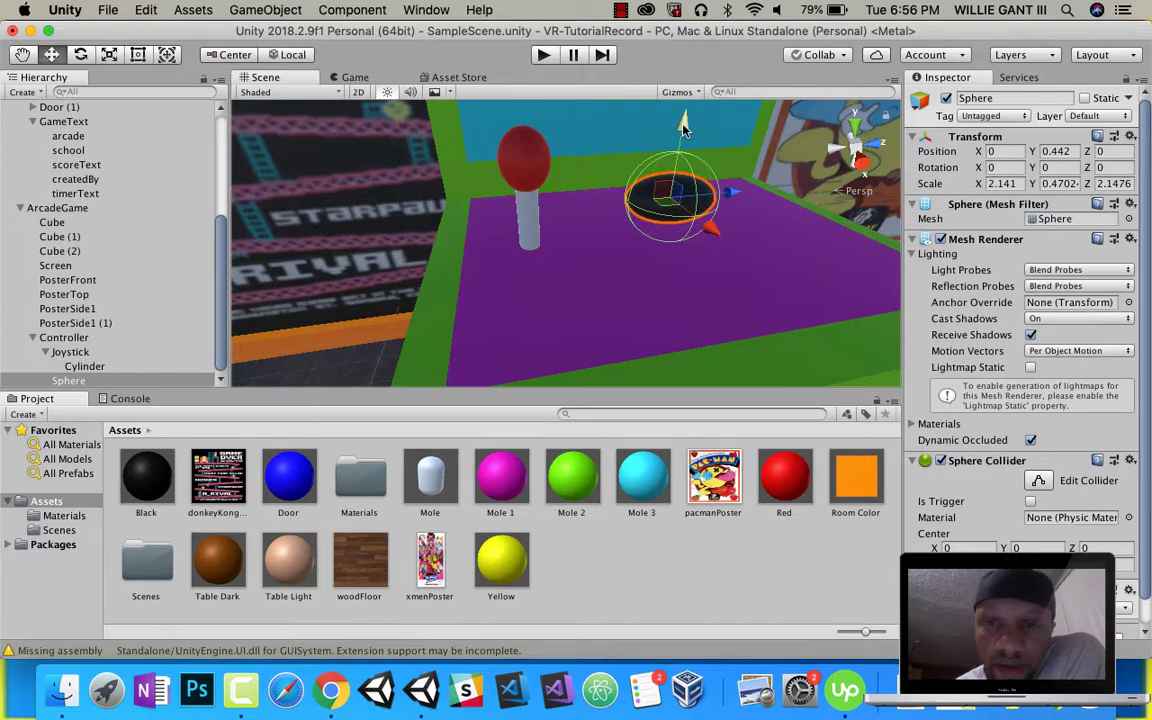
mouse_move(683, 128)
mouse_down()
mouse_move(692, 166)
mouse_move(680, 146)
mouse_up()
click(112, 55)
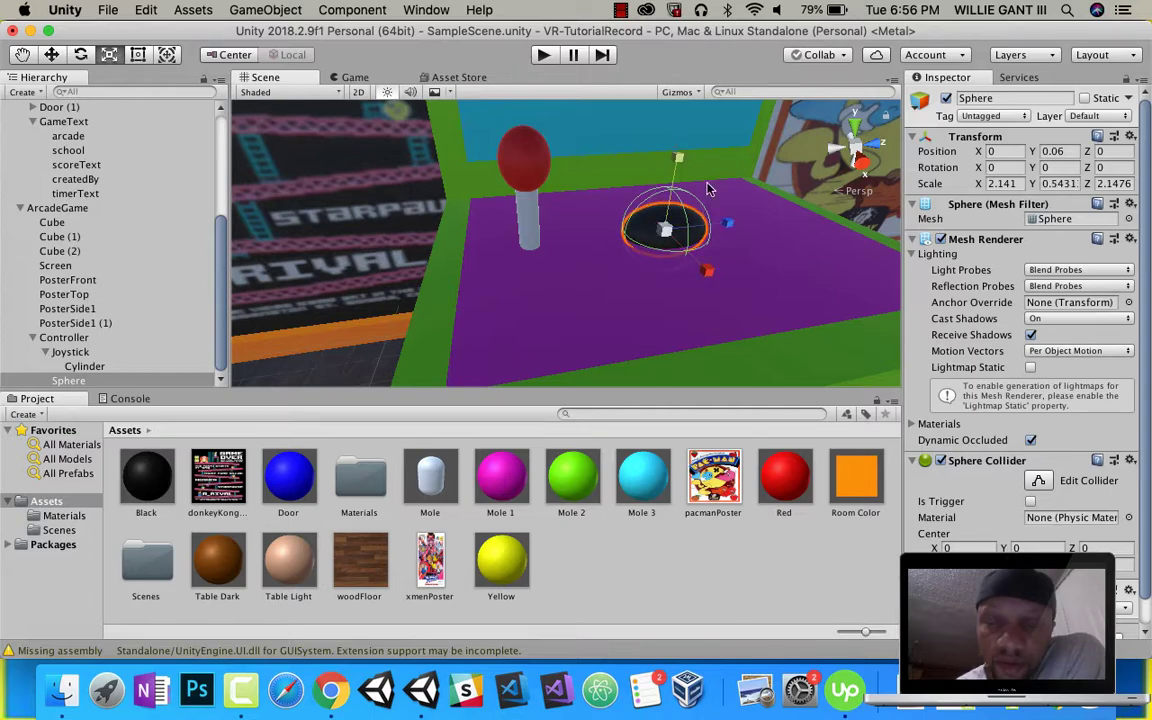
- Flatten the black disc on the control panel to a Y scale of about 0.43
right_drag(780, 226, 733, 243)
middle_drag(733, 243, 667, 216)
drag(537, 167, 541, 177)
scroll(141, 322, up, 5)
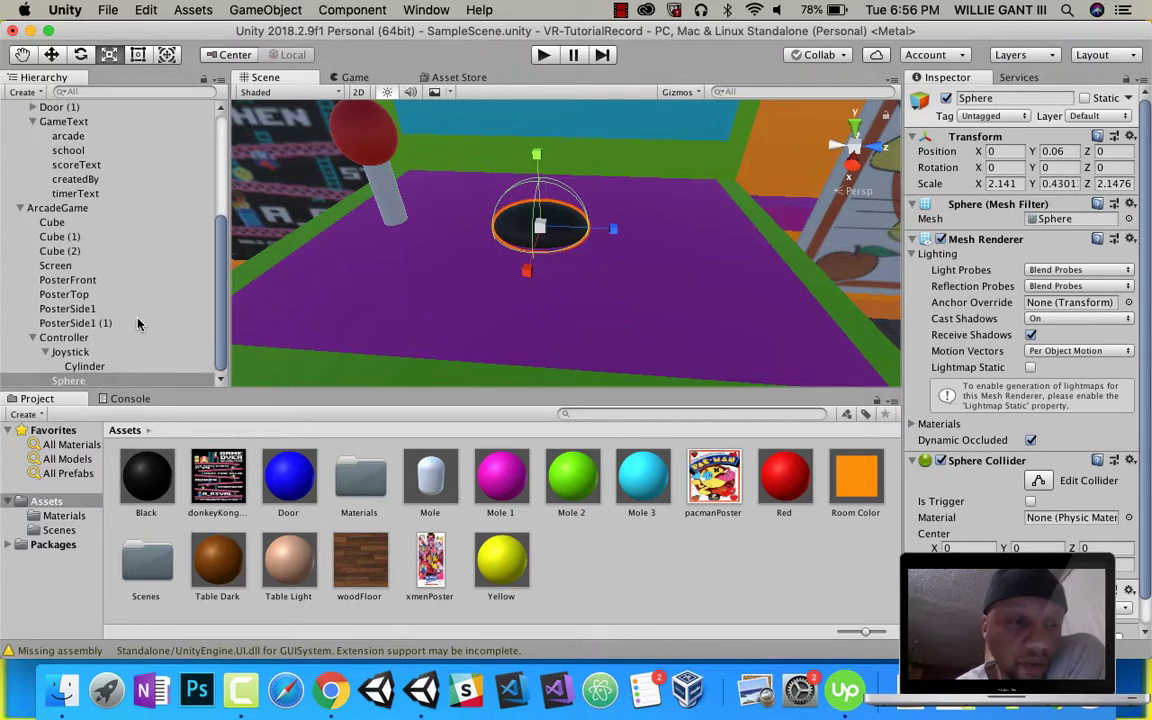
- Duplicate the black disc, raise the copy to about 0.258 on Y and shrink it uniformly to about 1.28 × 0.26 × 1.28
scroll(139, 322, down, 5)
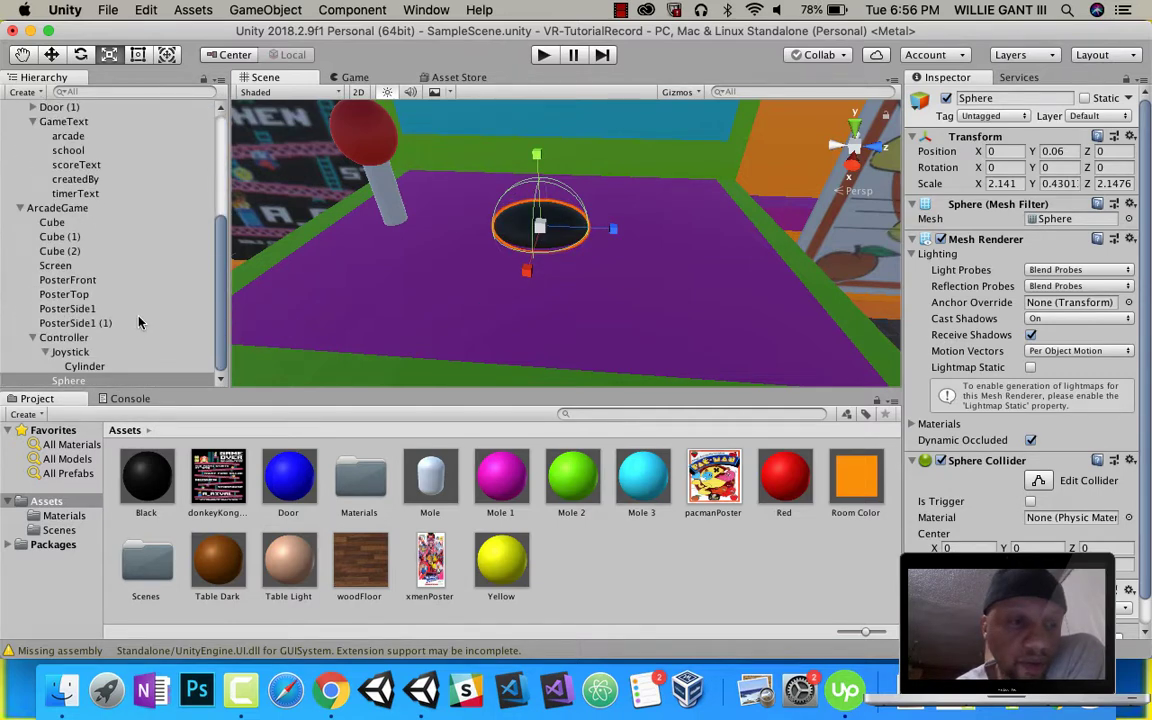
right_click(68, 382)
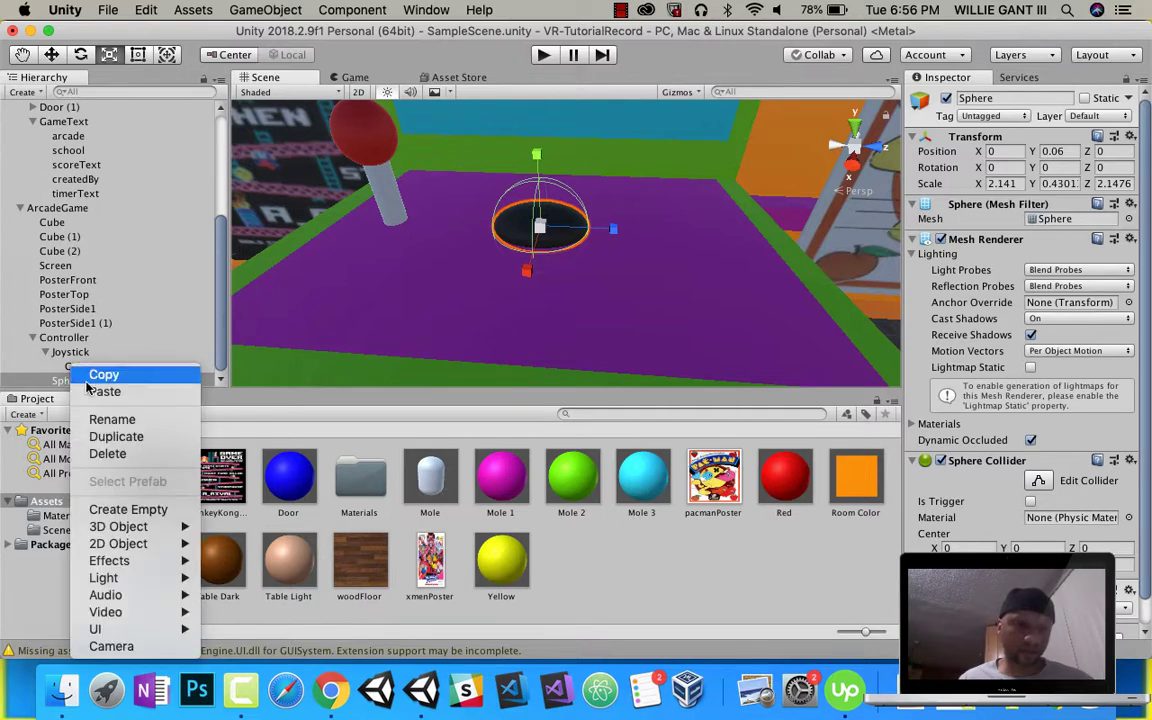
click(112, 437)
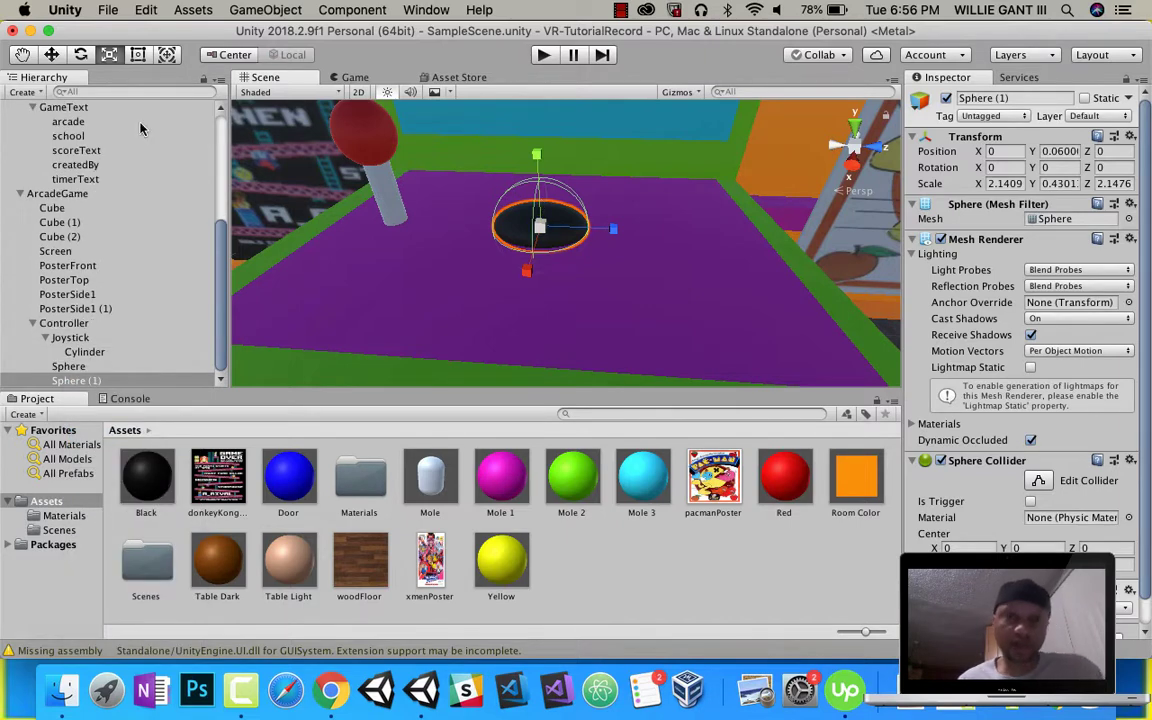
click(52, 56)
drag(535, 159, 534, 141)
click(110, 54)
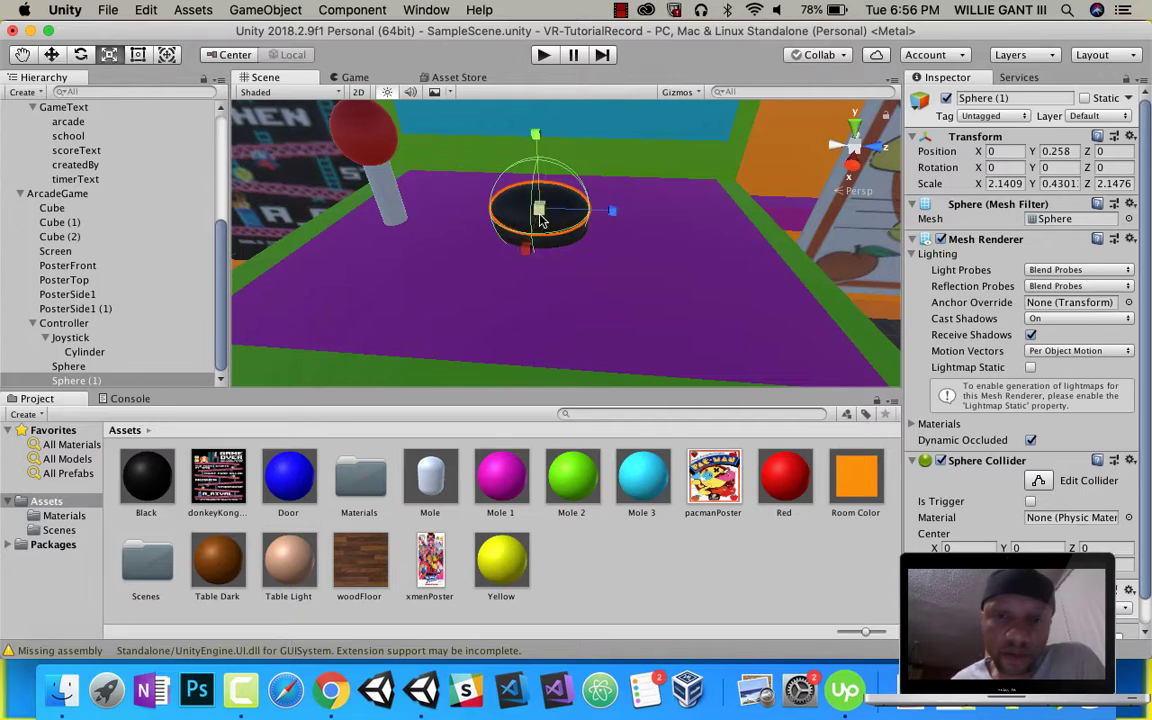
drag(538, 208, 500, 228)
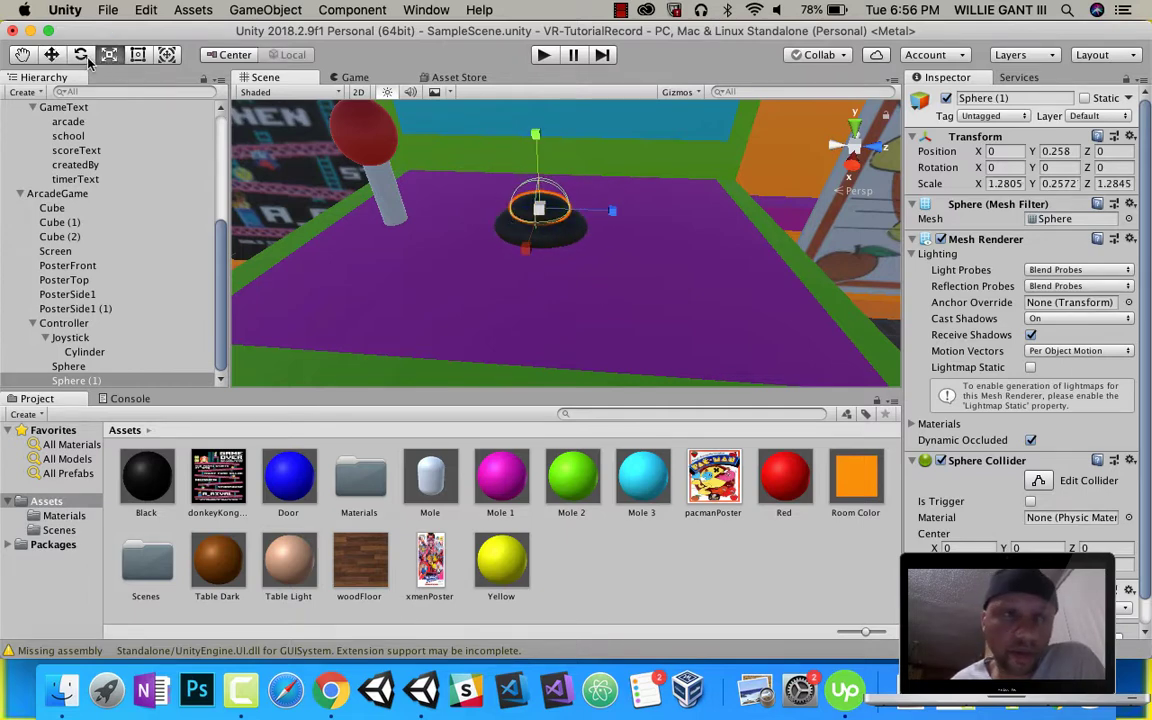
- Apply the Red material to the small disc and set its height to about 0.266 on Y above the black base
click(52, 55)
drag(535, 148, 536, 160)
drag(790, 512, 558, 238)
right_drag(560, 241, 654, 301)
mouse_move(598, 270)
middle_down()
mouse_move(667, 280)
mouse_move(619, 273)
middle_up()
drag(677, 168, 669, 171)
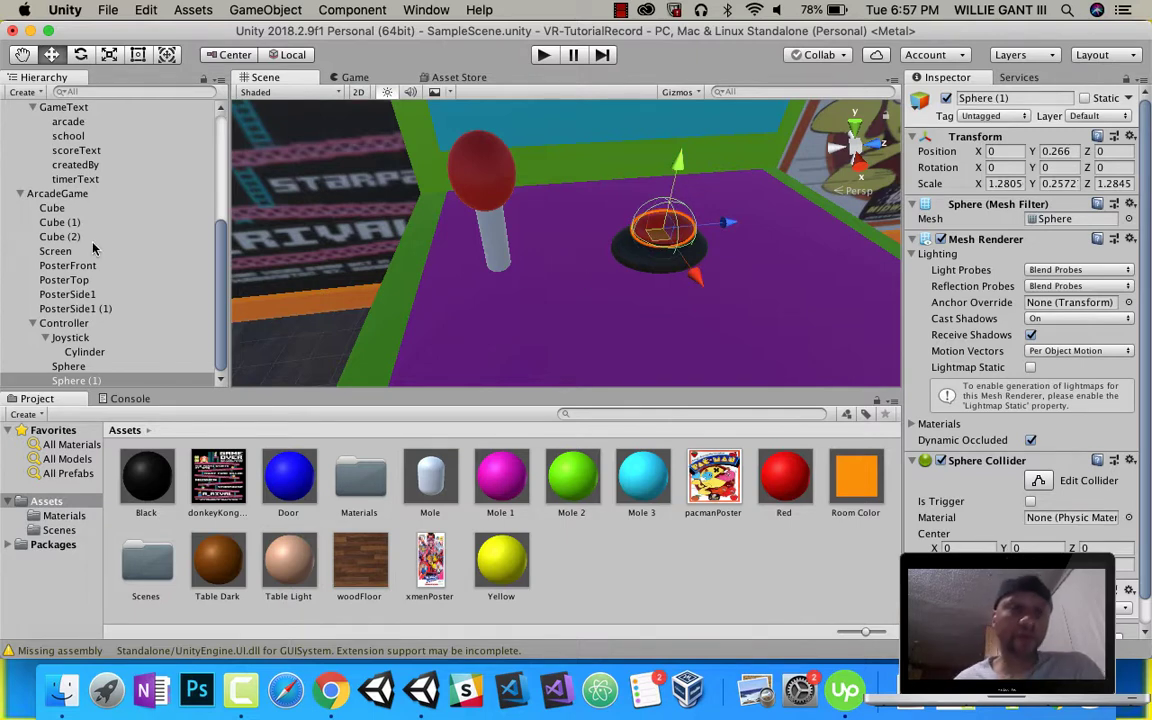
- Make the small red disc a child of the black disc and rename the black disc Button1
drag(76, 377, 68, 366)
click(987, 97)
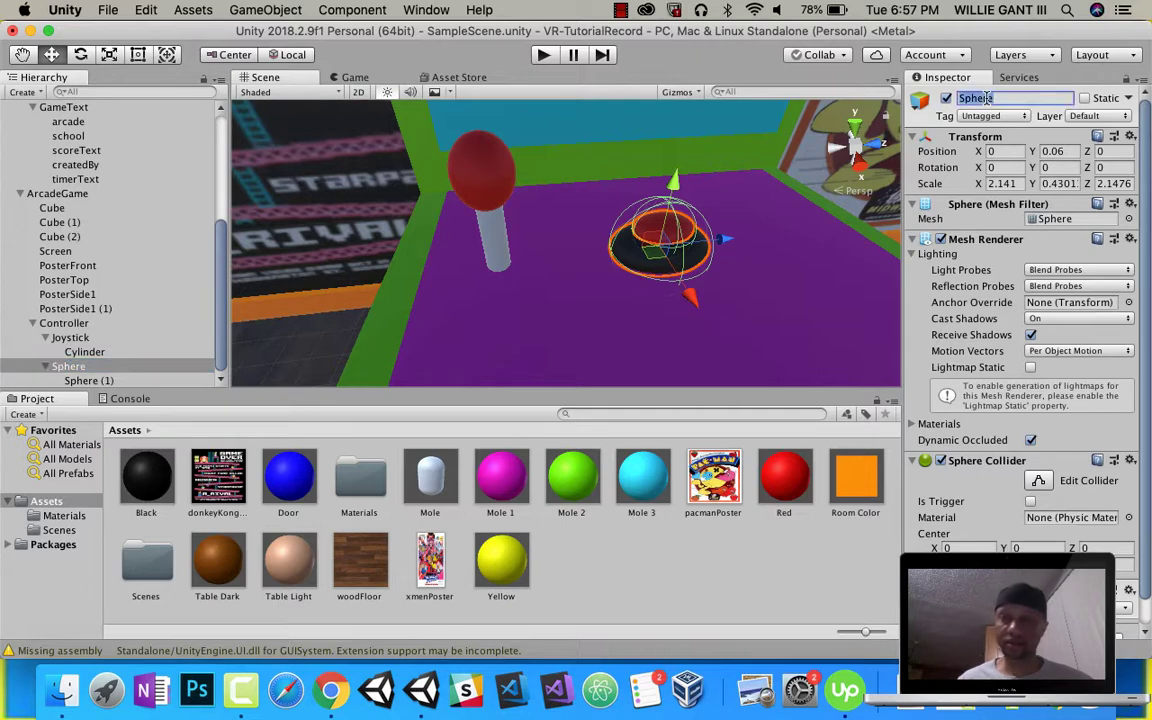
text(Button1)
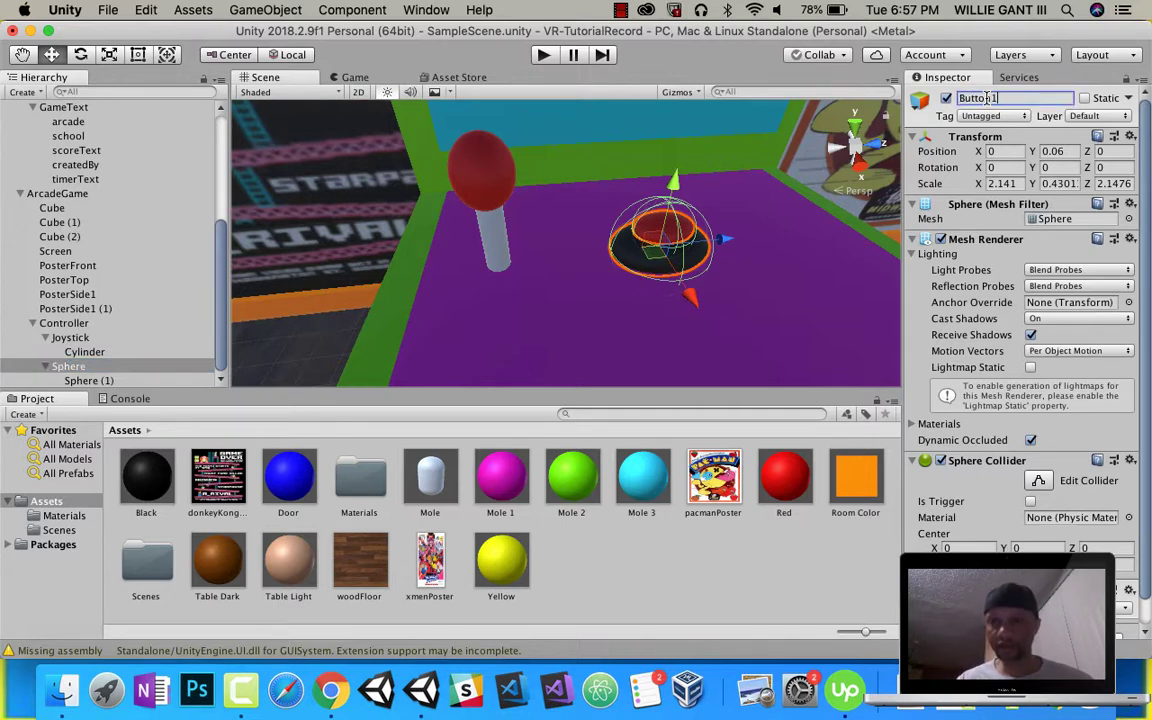
- Duplicate Button1 and move the copy along the panel to about 2.72 on Z
right_click(110, 372)
click(130, 438)
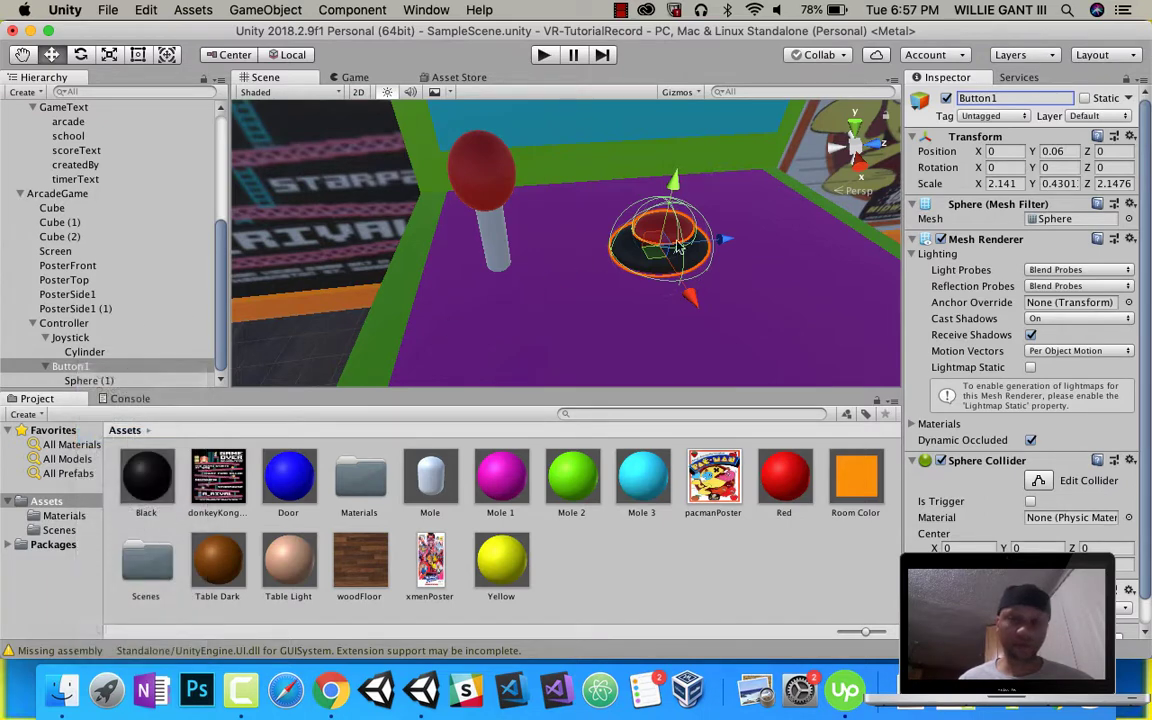
drag(728, 242, 795, 265)
middle_drag(784, 301, 650, 276)
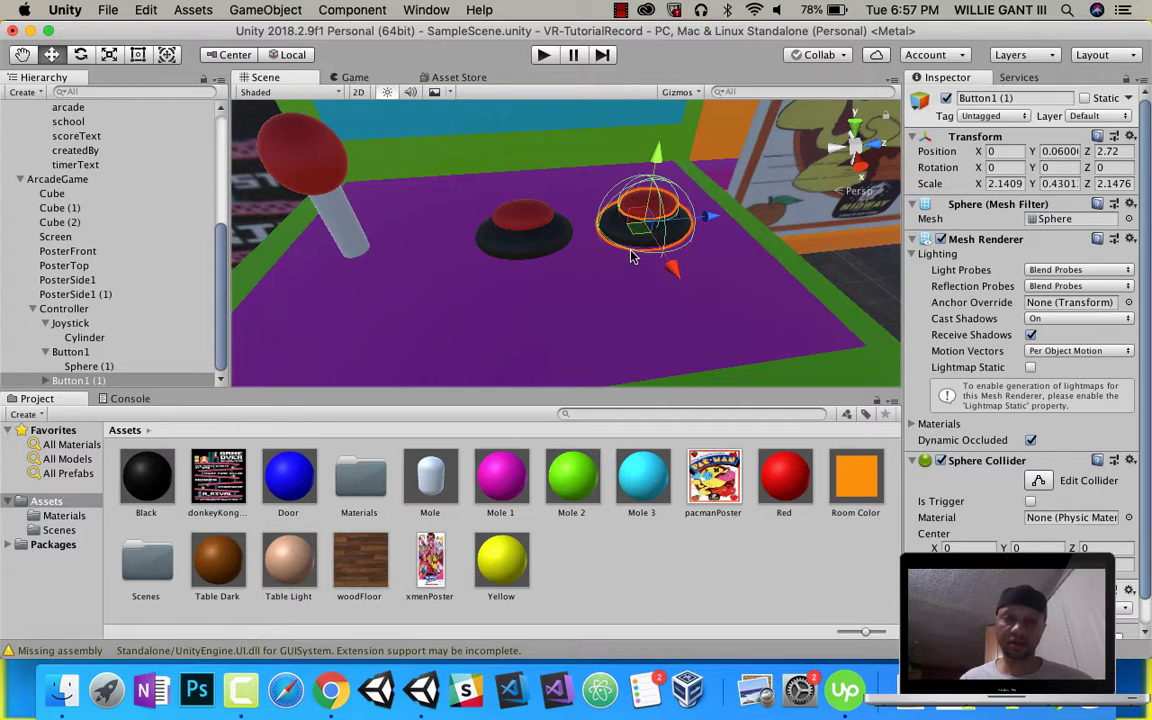
- Duplicate both buttons together and move the copies toward the panel's front edge, to about 2.78 on X
shift+click(72, 353)
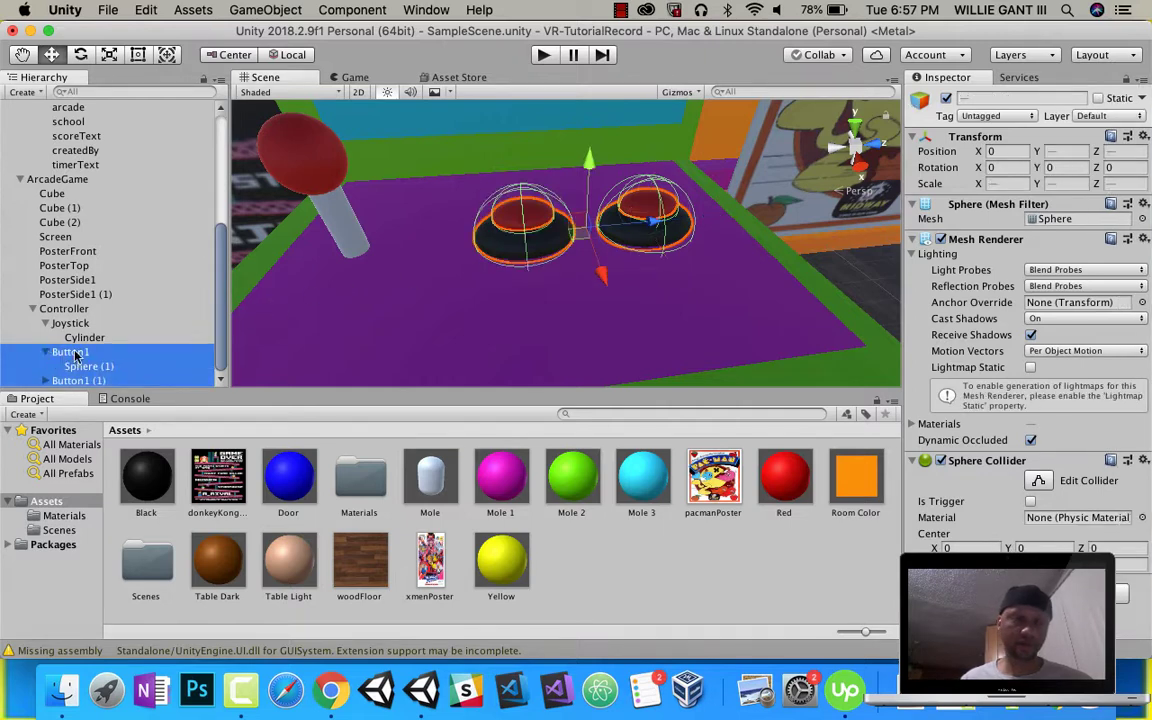
right_click(75, 354)
click(115, 419)
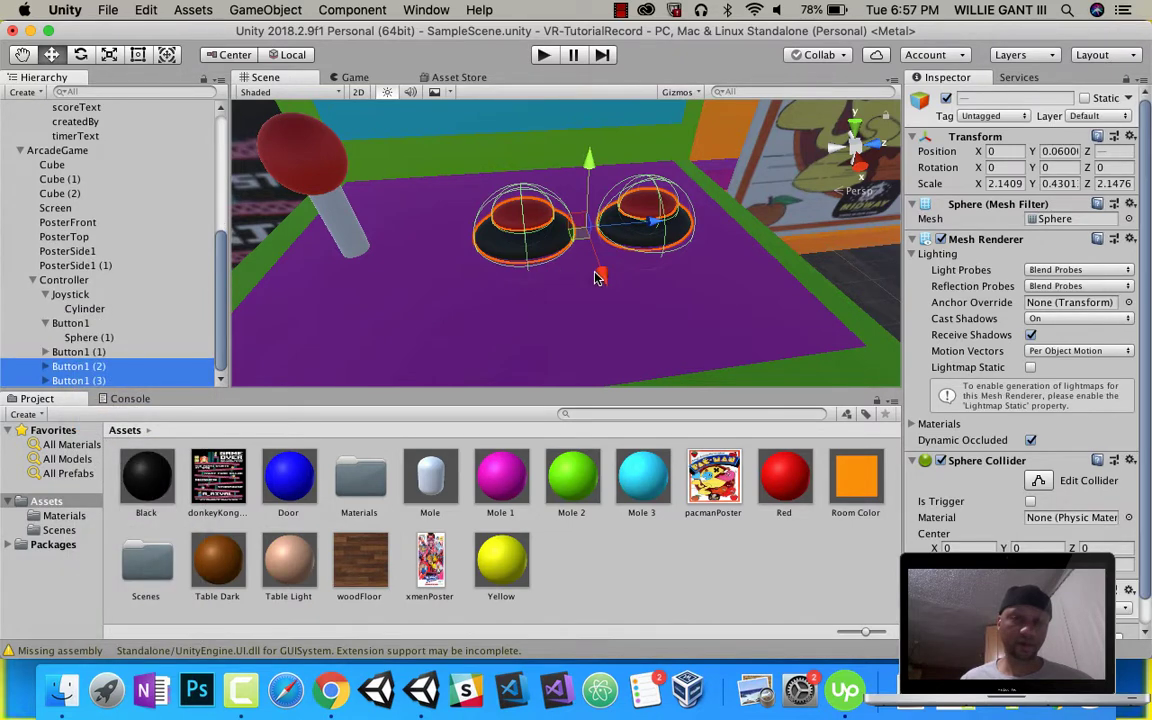
drag(595, 277, 618, 320)
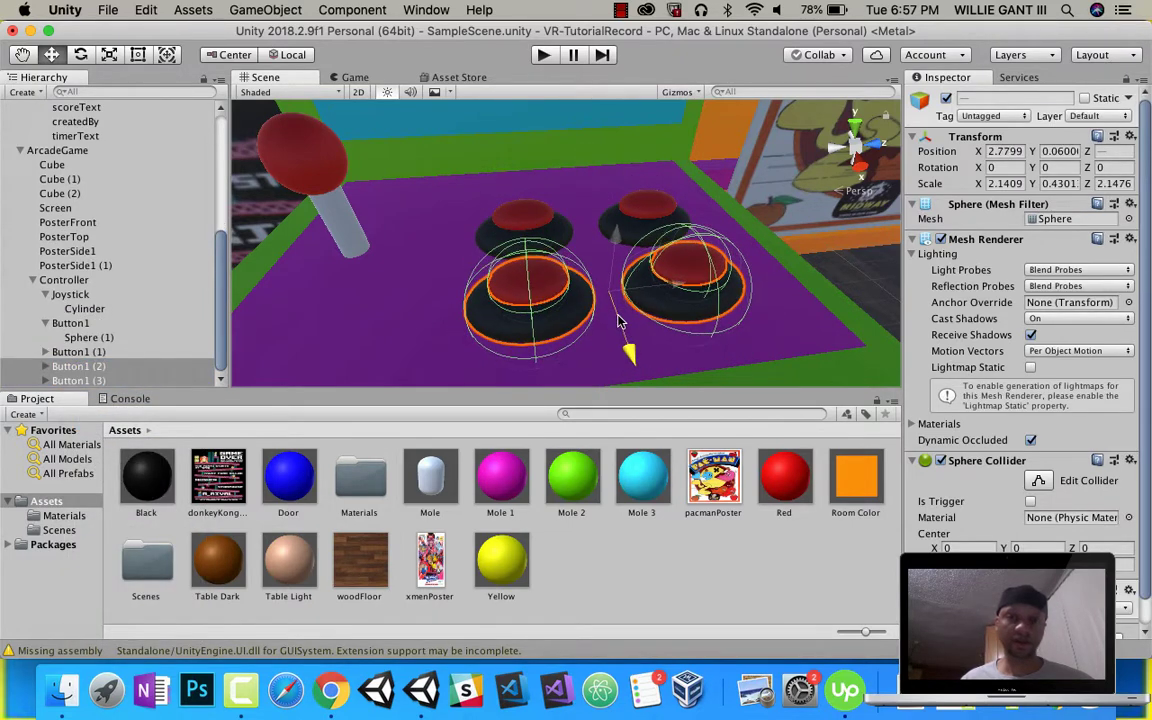
- Reposition the whole Joystick on the panel at about 0.98 on X and -3.45 on Z
click(70, 294)
drag(292, 232, 368, 214)
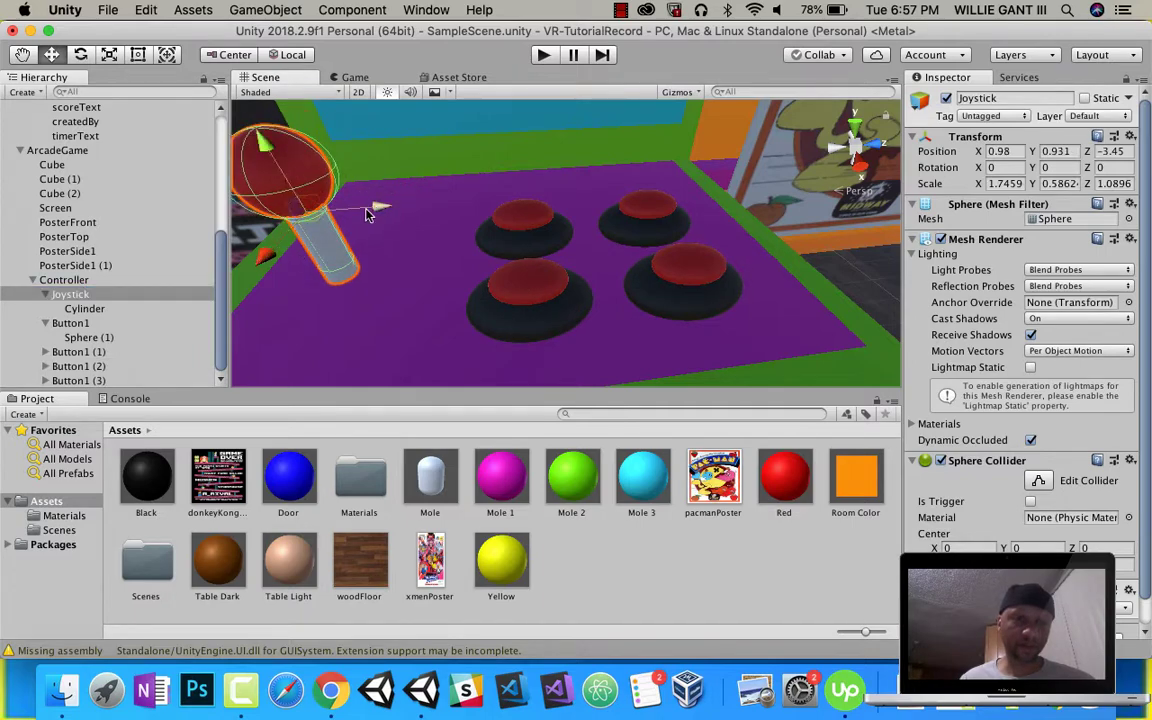
- Examine the assembled arcade cabinet and its control panel in the room from several angles
scroll(434, 250, down, 10)
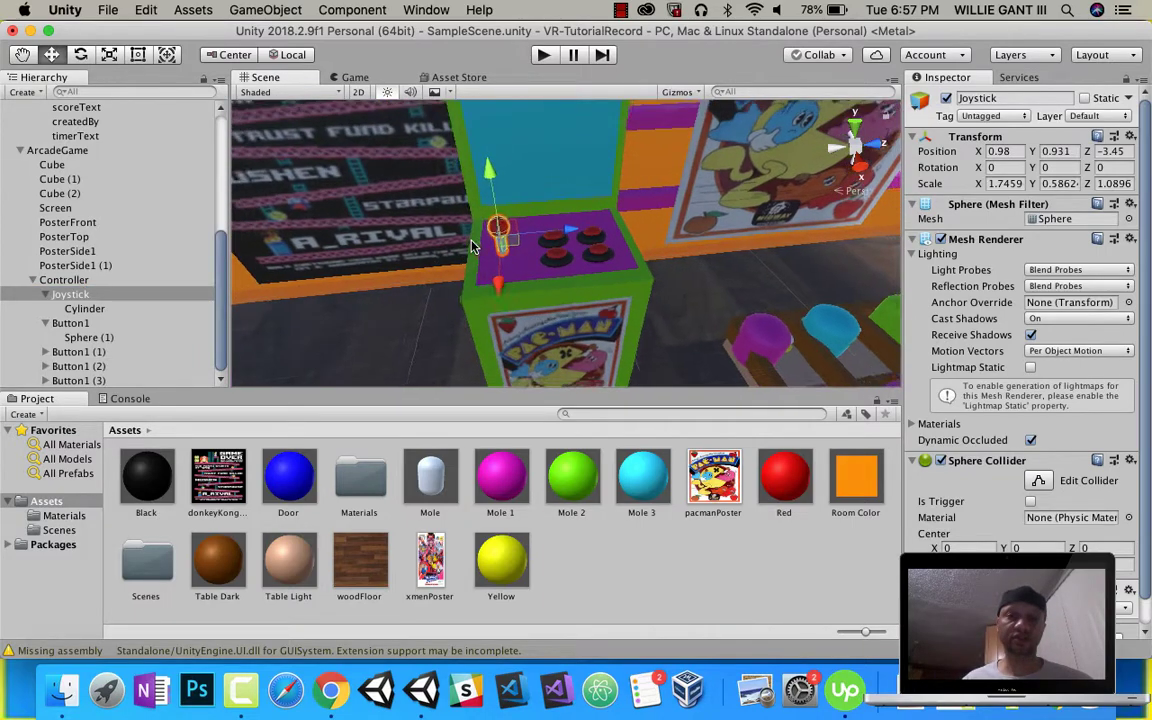
middle_drag(510, 264, 528, 232)
right_drag(522, 288, 554, 197)
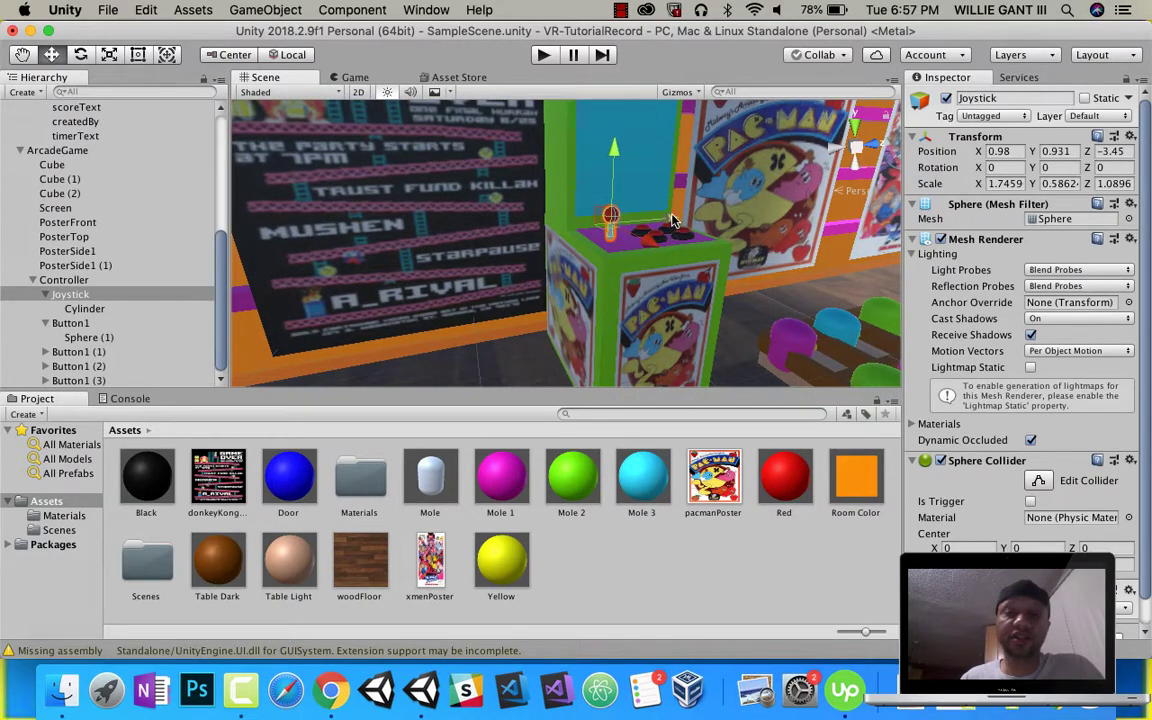
scroll(674, 214, down, 2)
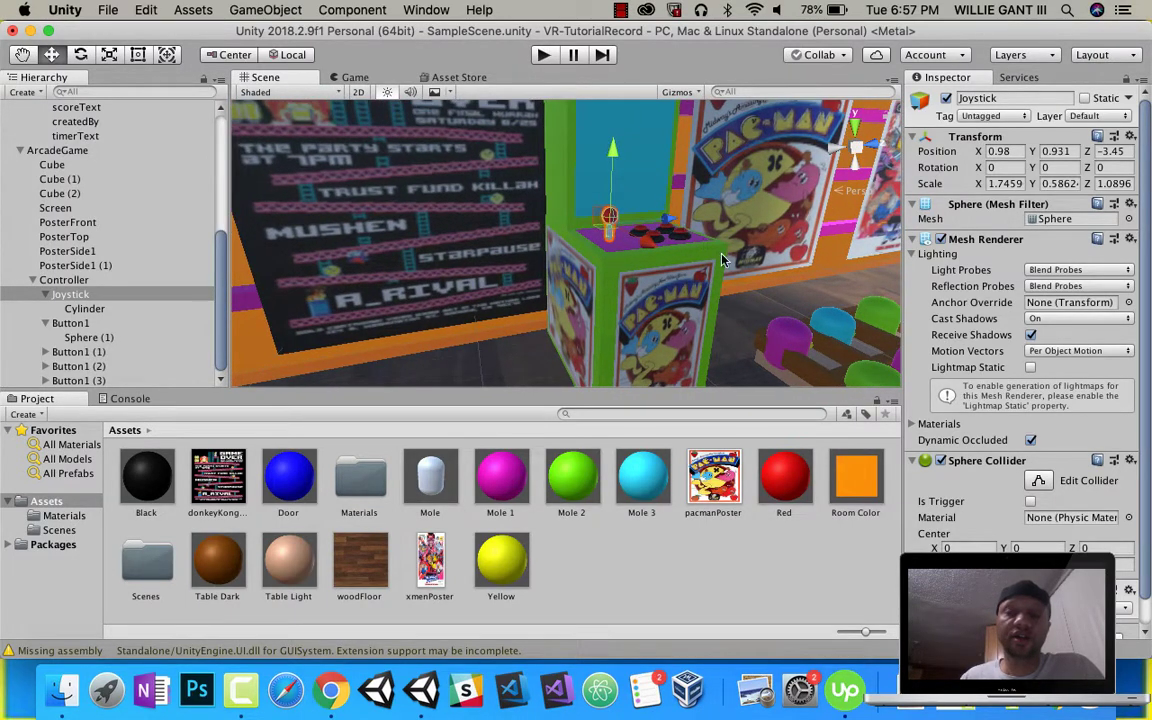
right_drag(722, 258, 450, 289)
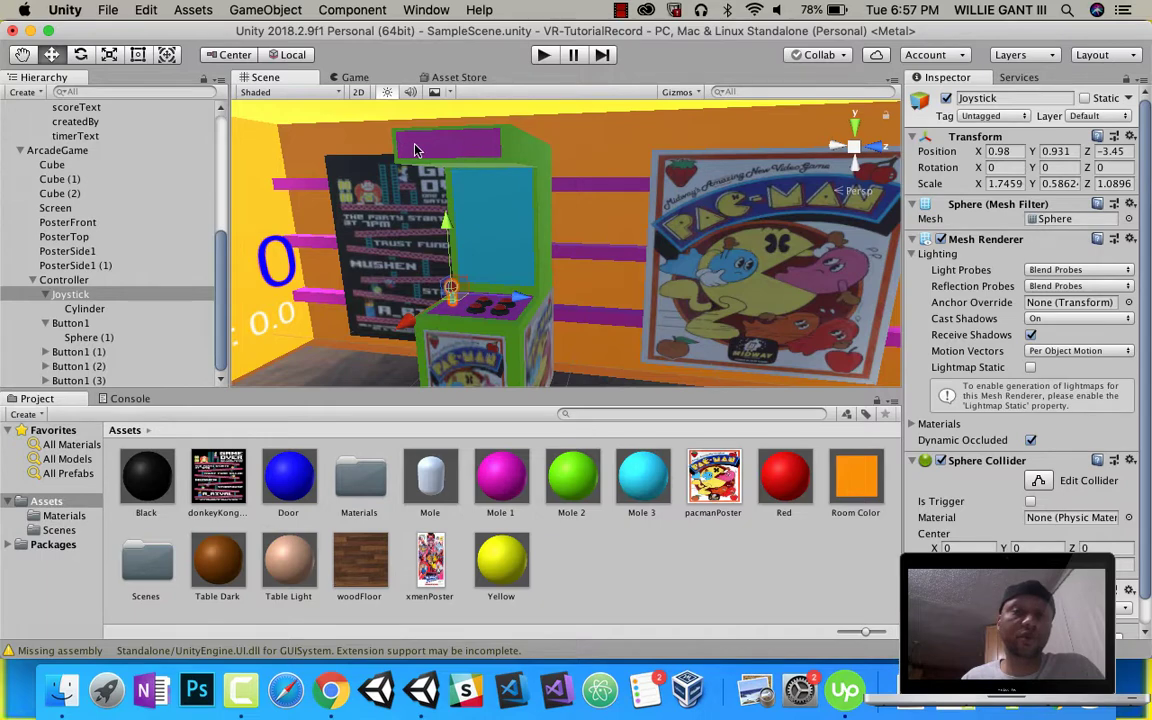
mouse_move(611, 247)
right_down()
mouse_move(574, 238)
mouse_move(525, 252)
mouse_move(468, 219)
mouse_move(604, 223)
right_up()
middle_drag(605, 224, 656, 239)
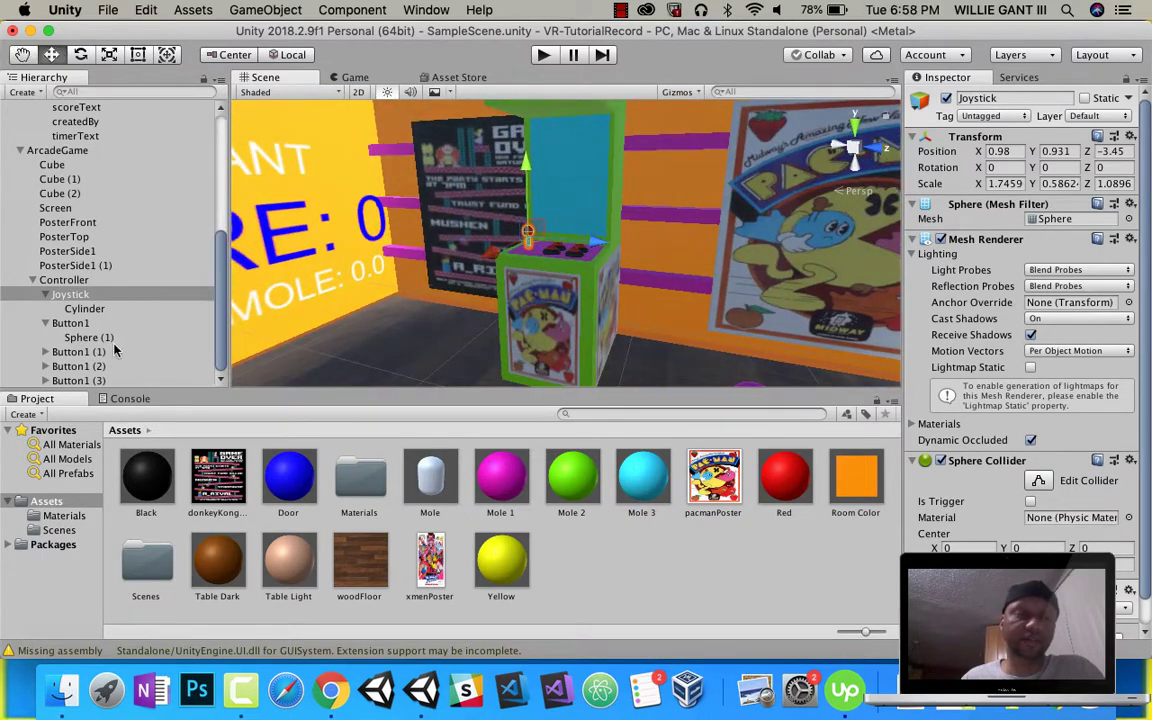
- Save the ArcadeGame object as a prefab in the Assets folder
scroll(150, 260, up, 5)
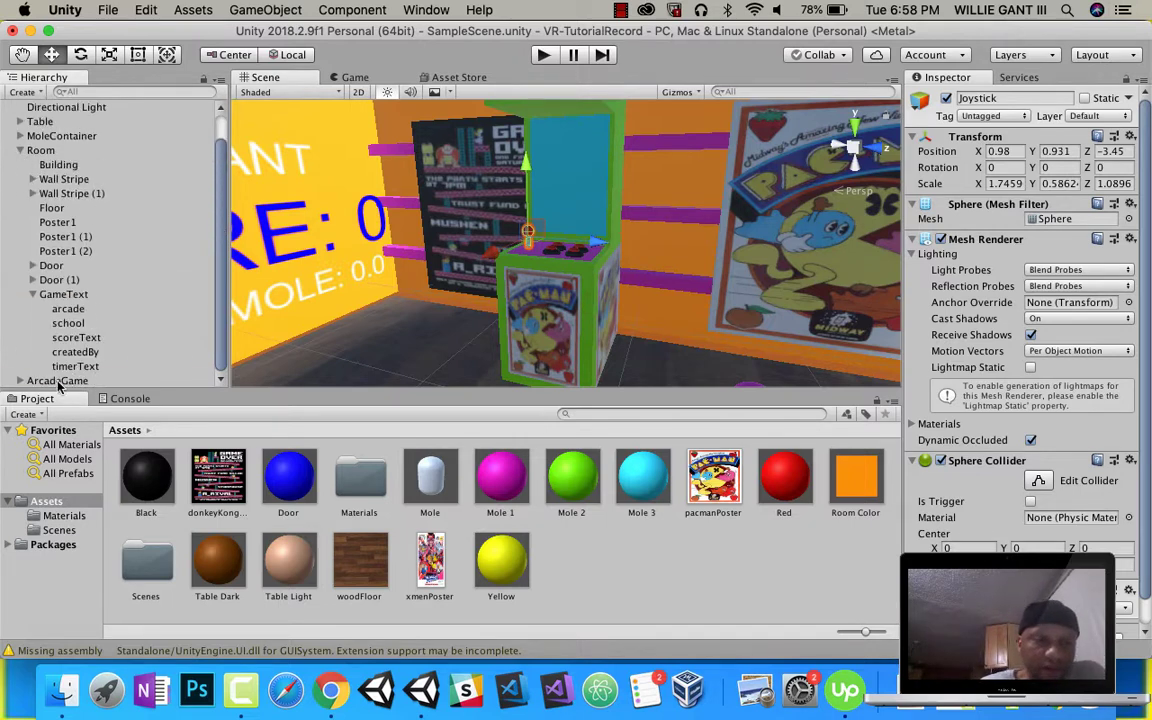
drag(58, 383, 596, 595)
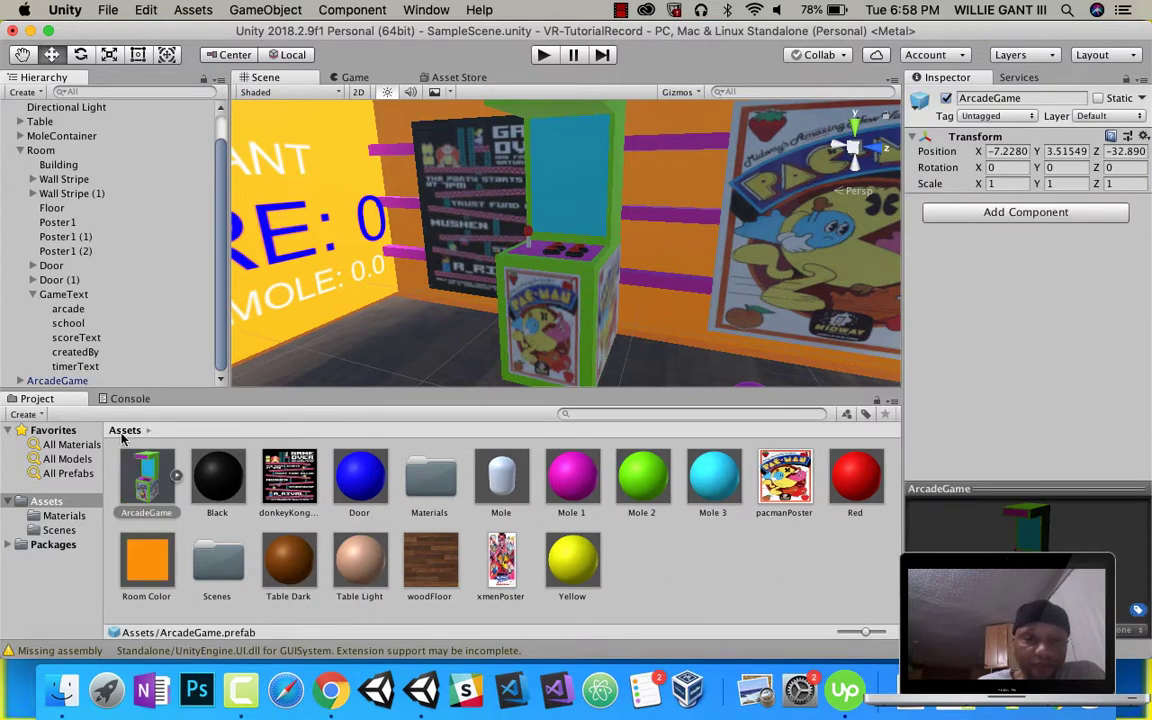
- Move the ArcadeGame cabinet in the scene toward the wall, to about -9.32 on X
scroll(195, 300, up, 2)
scroll(203, 305, down, 2)
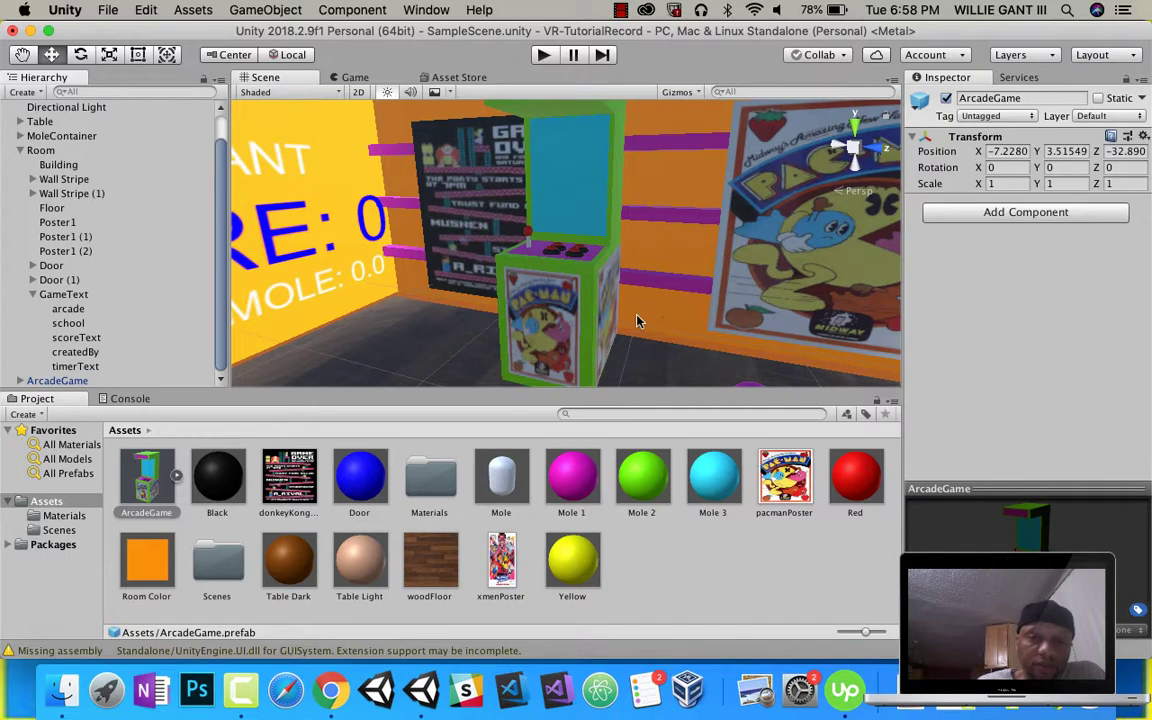
scroll(636, 316, up, 2)
scroll(622, 303, down, 6)
scroll(577, 284, up, 4)
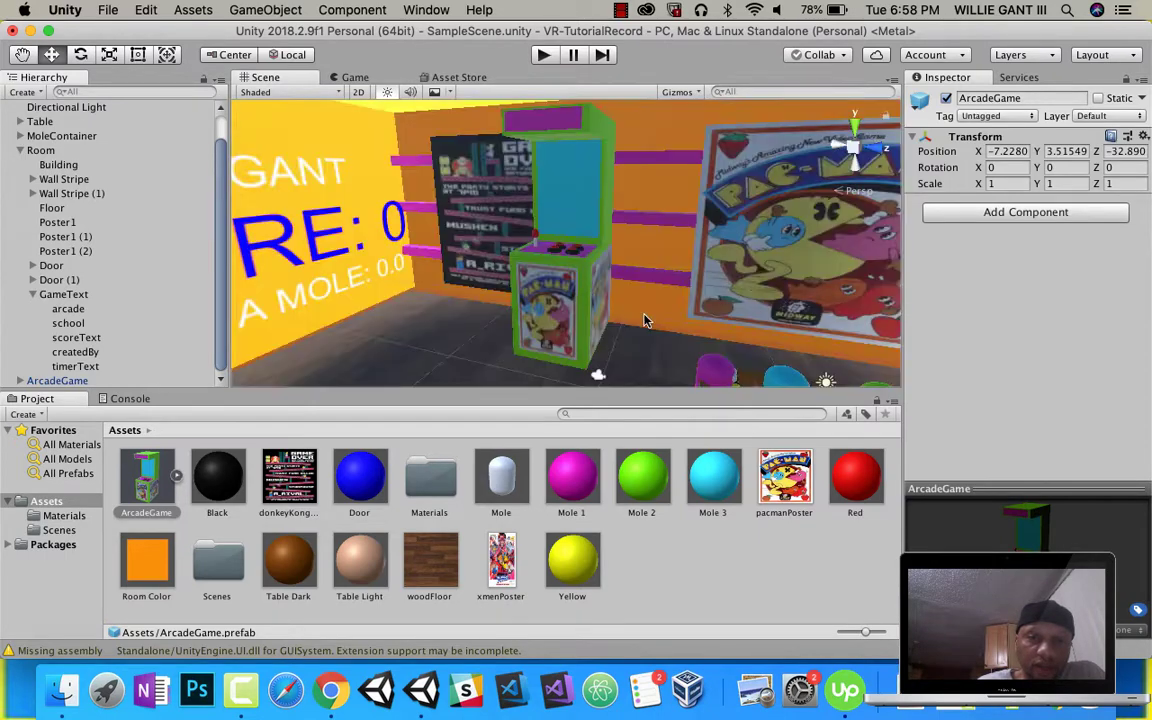
alt+drag(645, 320, 432, 291)
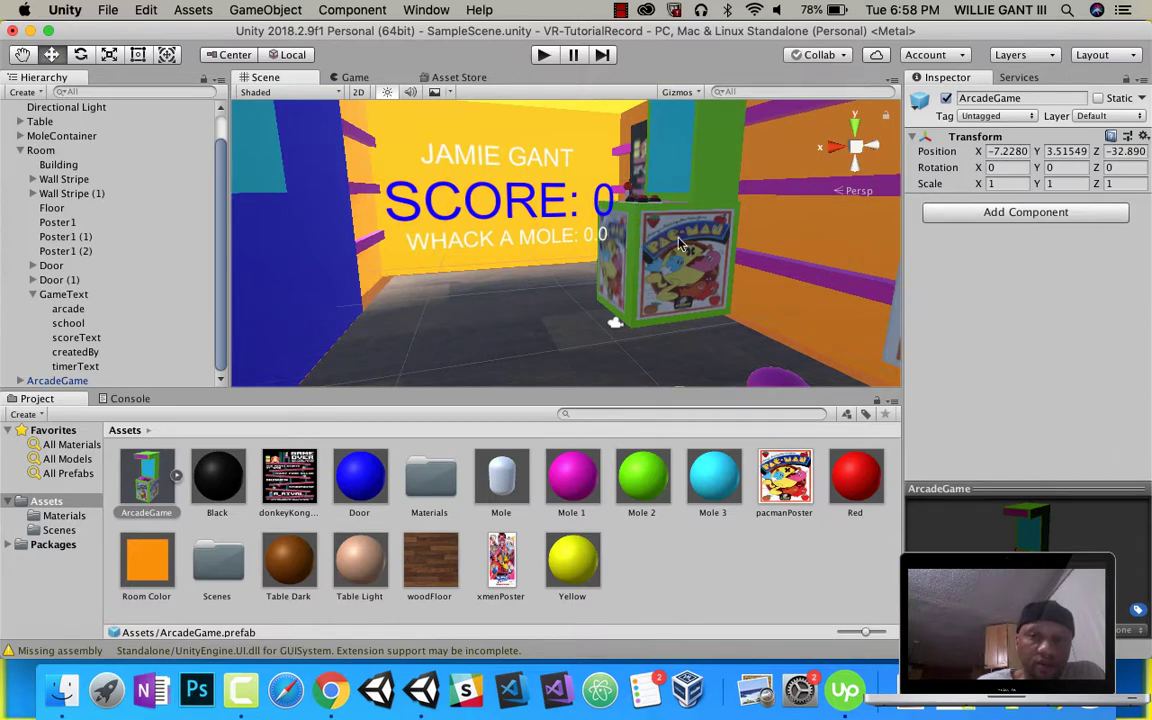
middle_drag(680, 243, 576, 266)
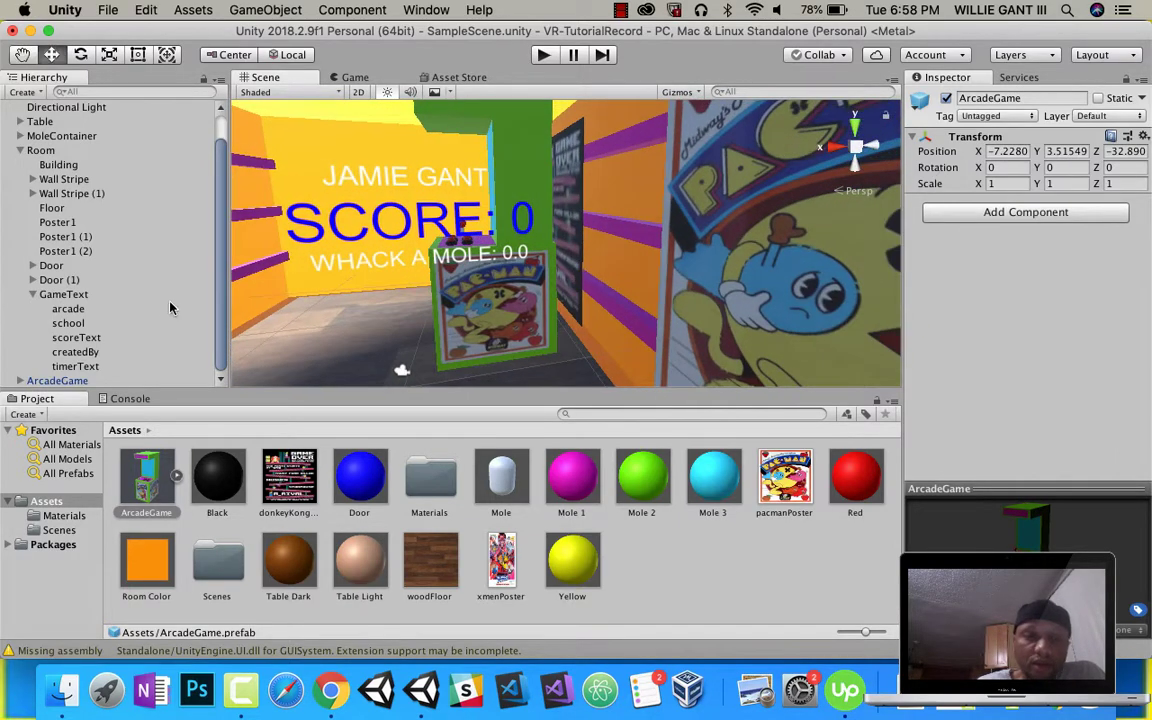
click(60, 381)
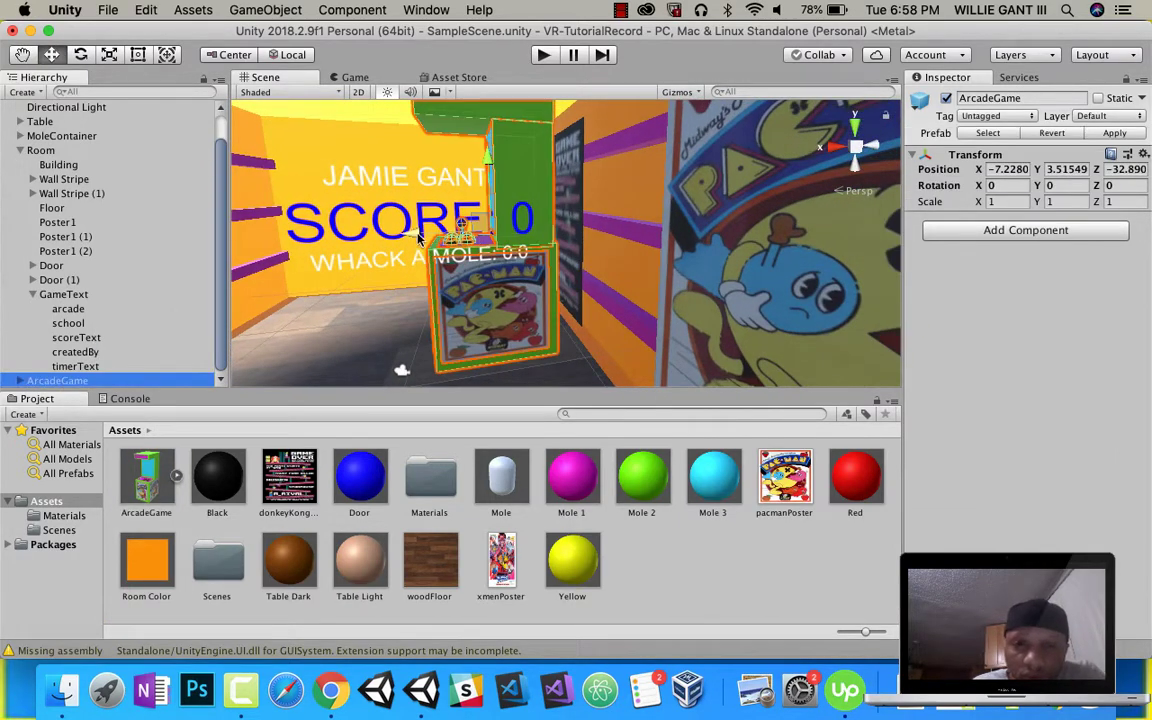
drag(419, 238, 484, 225)
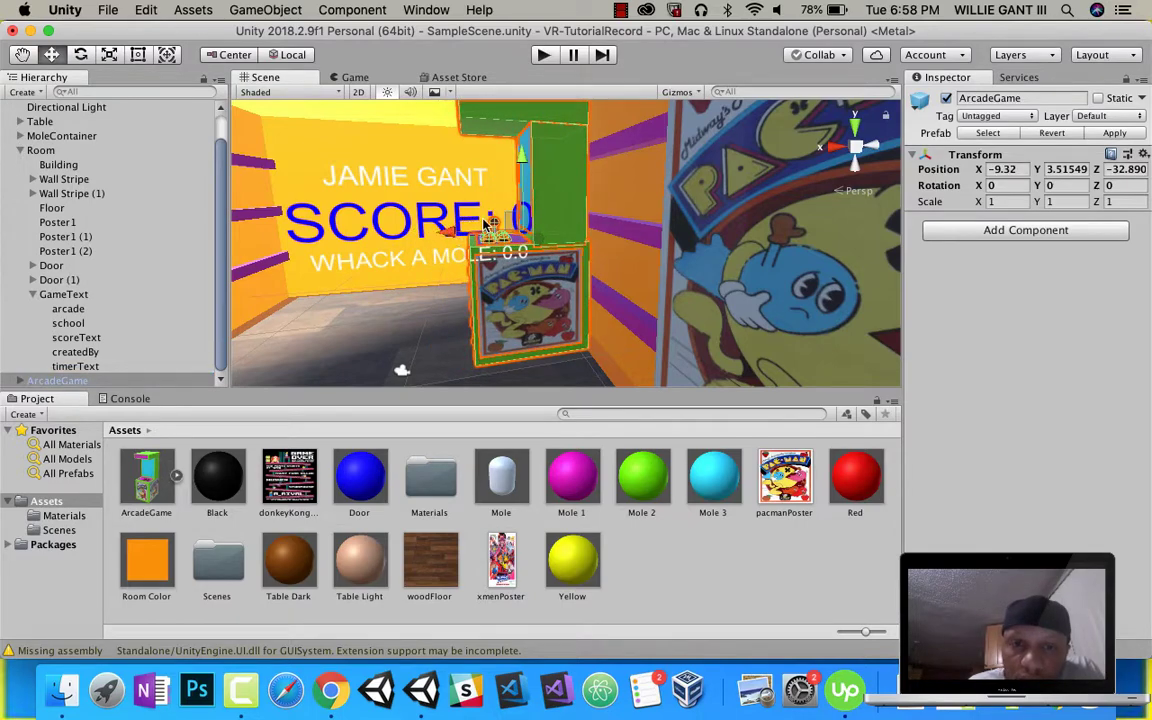
- Shift the ArcadeGame cabinet to about -29.58 on Z and lower it to about 1.61 on Y
right_drag(463, 282, 570, 307)
middle_drag(545, 303, 812, 300)
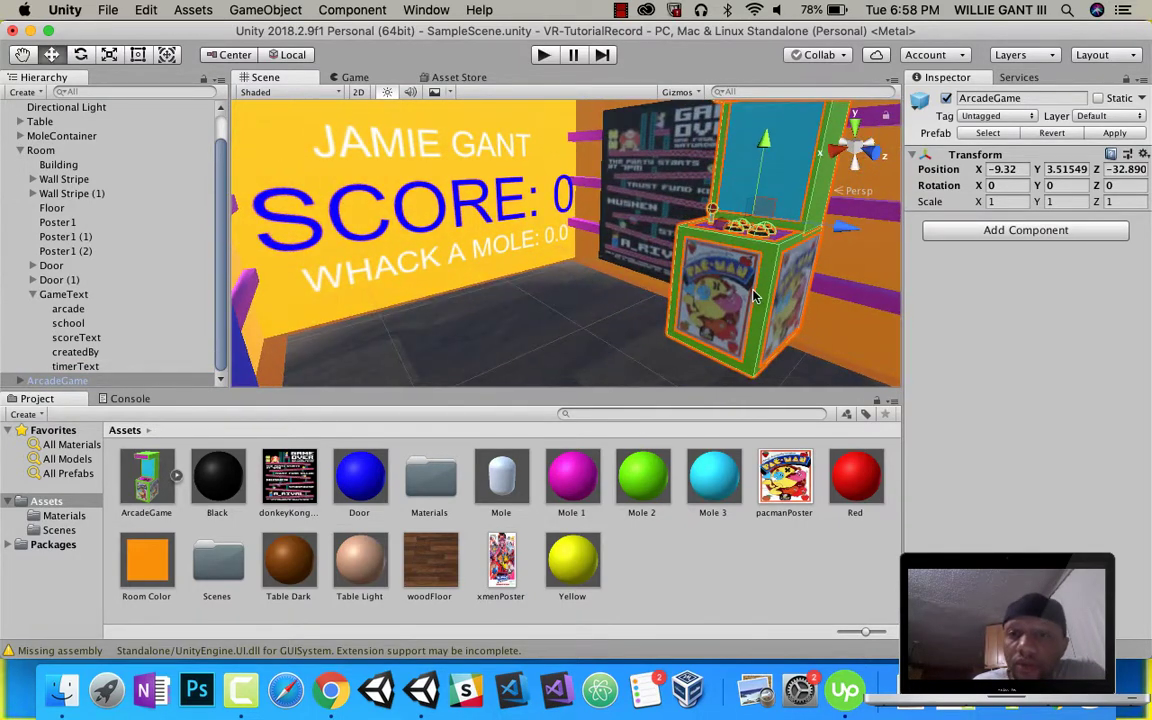
drag(840, 238, 734, 245)
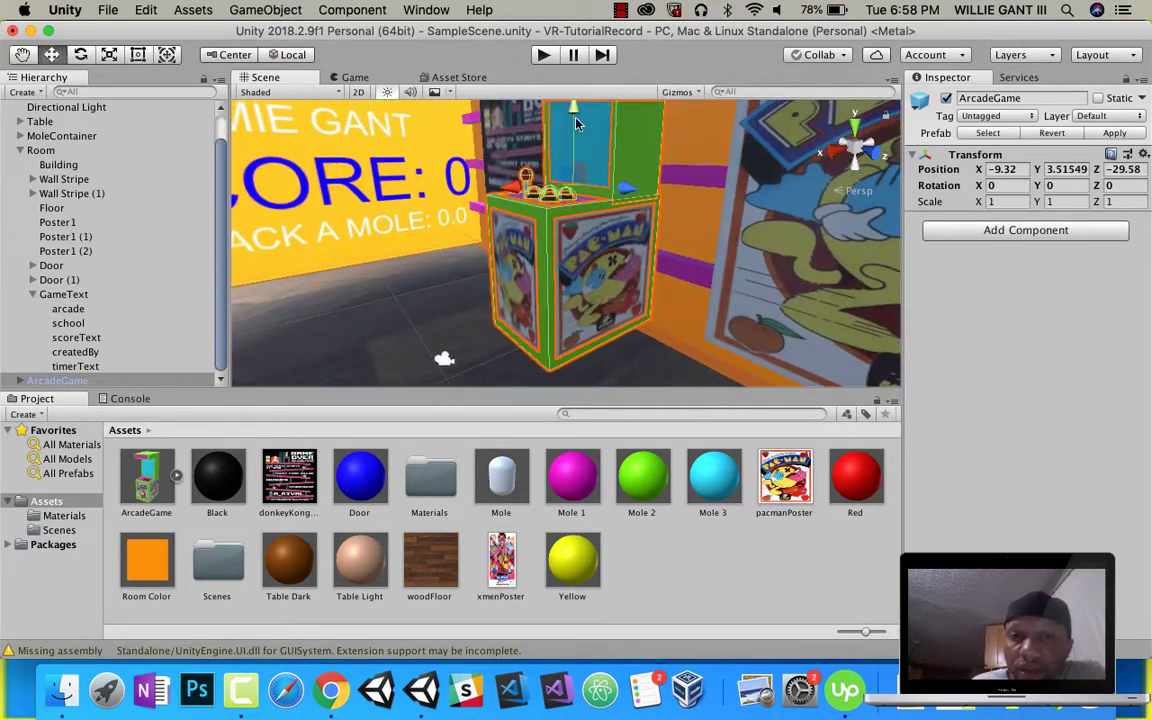
drag(576, 122, 588, 155)
right_drag(585, 162, 880, 208)
right_drag(640, 267, 684, 274)
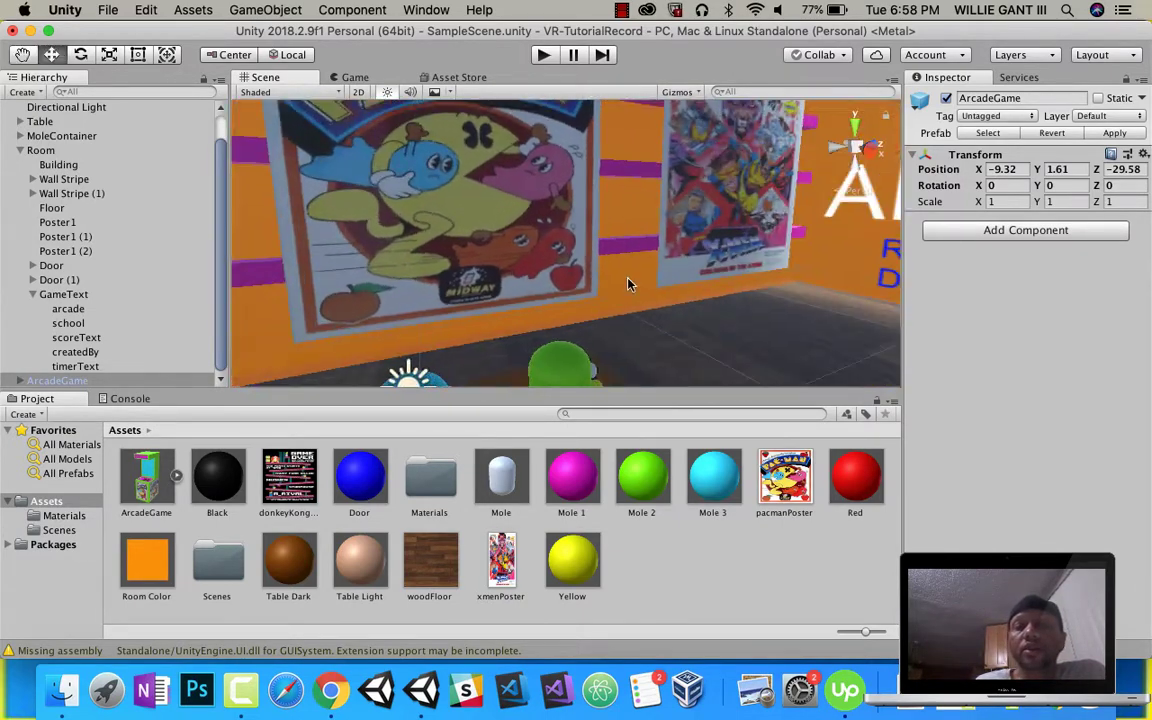
- Duplicate the ArcadeGame cabinet and move the copy to the other side of the Pac-Man wall poster, about -6.52 on Z
scroll(625, 279, up, 10)
scroll(608, 275, down, 10)
right_drag(608, 275, 463, 290)
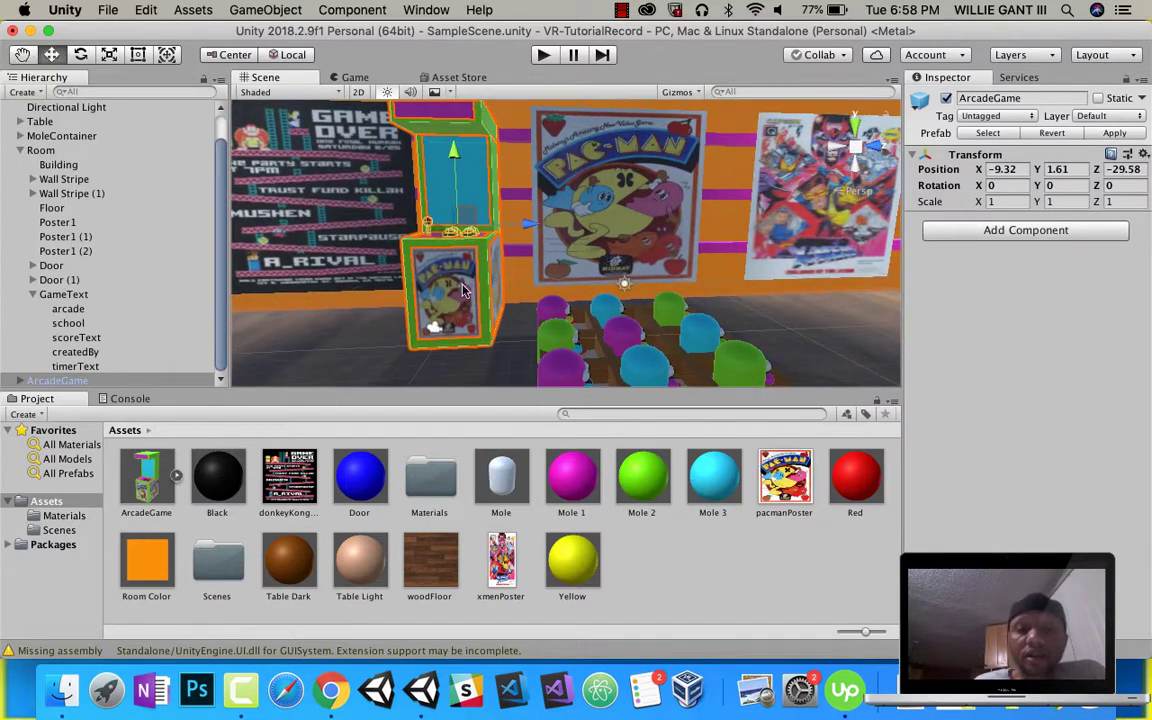
right_click(60, 384)
click(113, 437)
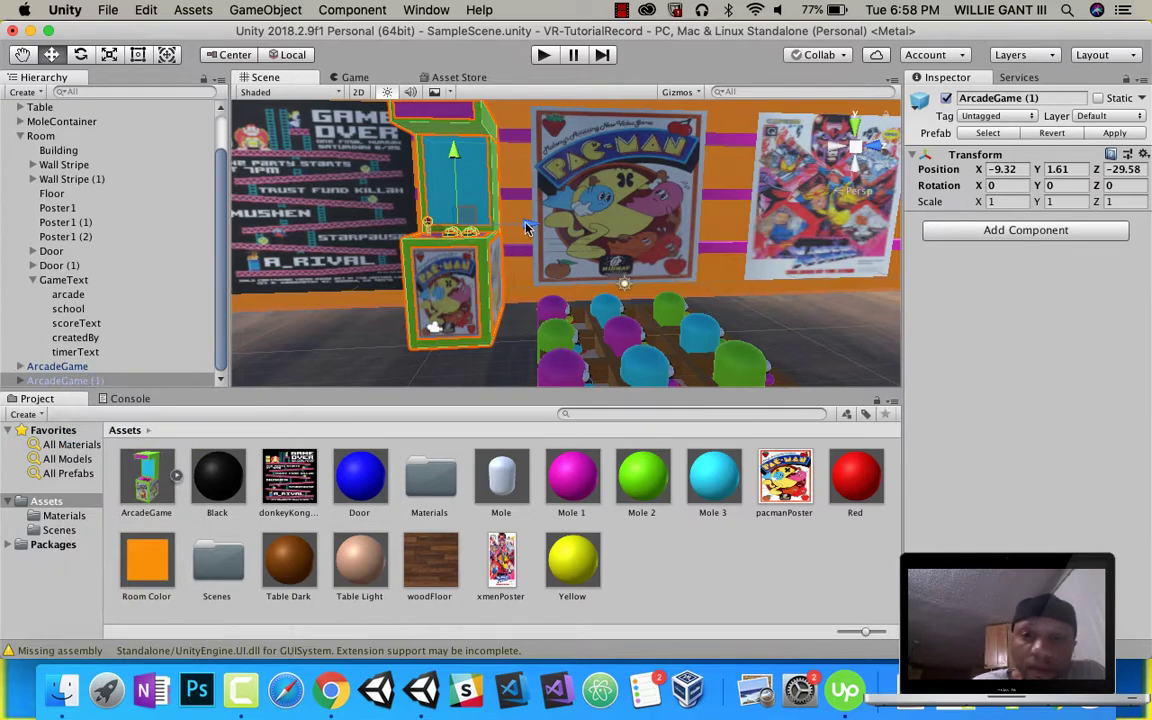
drag(527, 228, 855, 238)
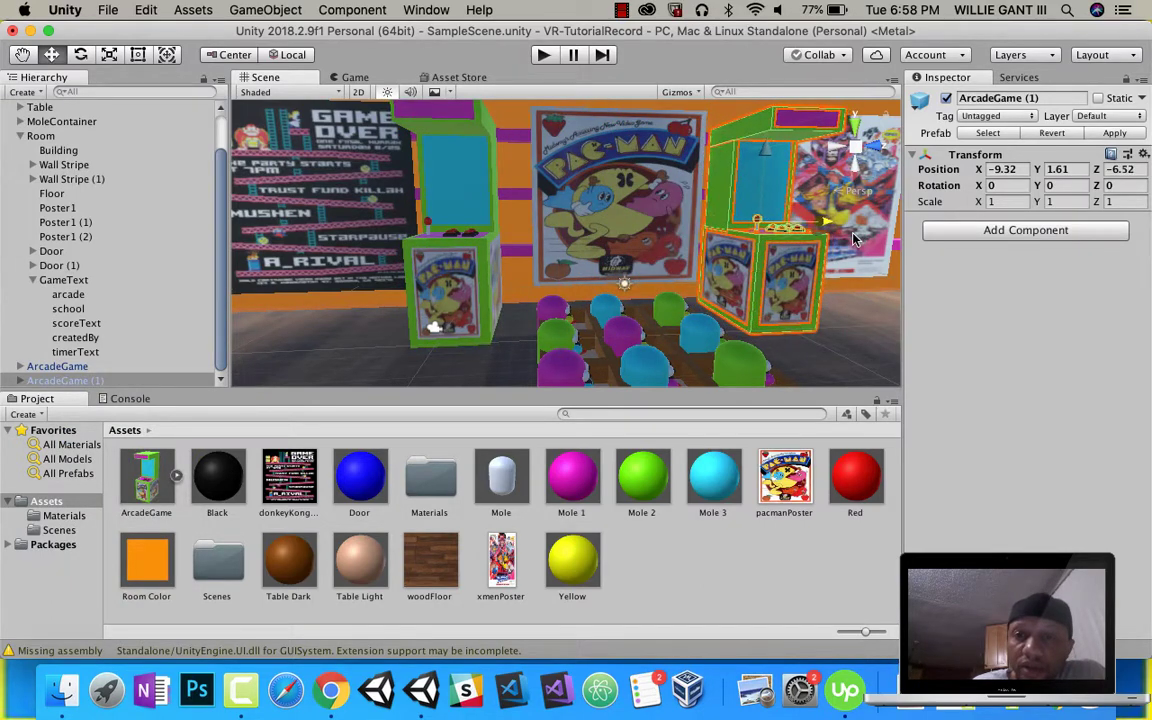
key(f)
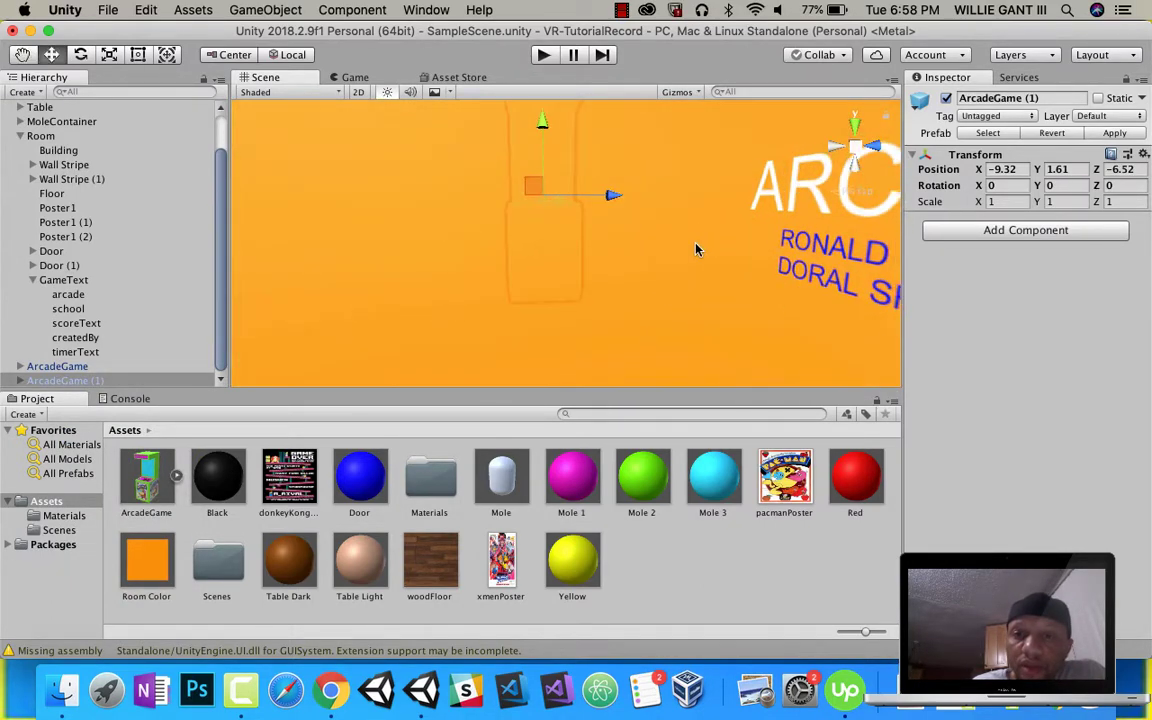
- Slide the X-Men wall poster along the wall, farther from the Pac-Man poster
scroll(697, 249, down, 5)
middle_drag(697, 249, 686, 295)
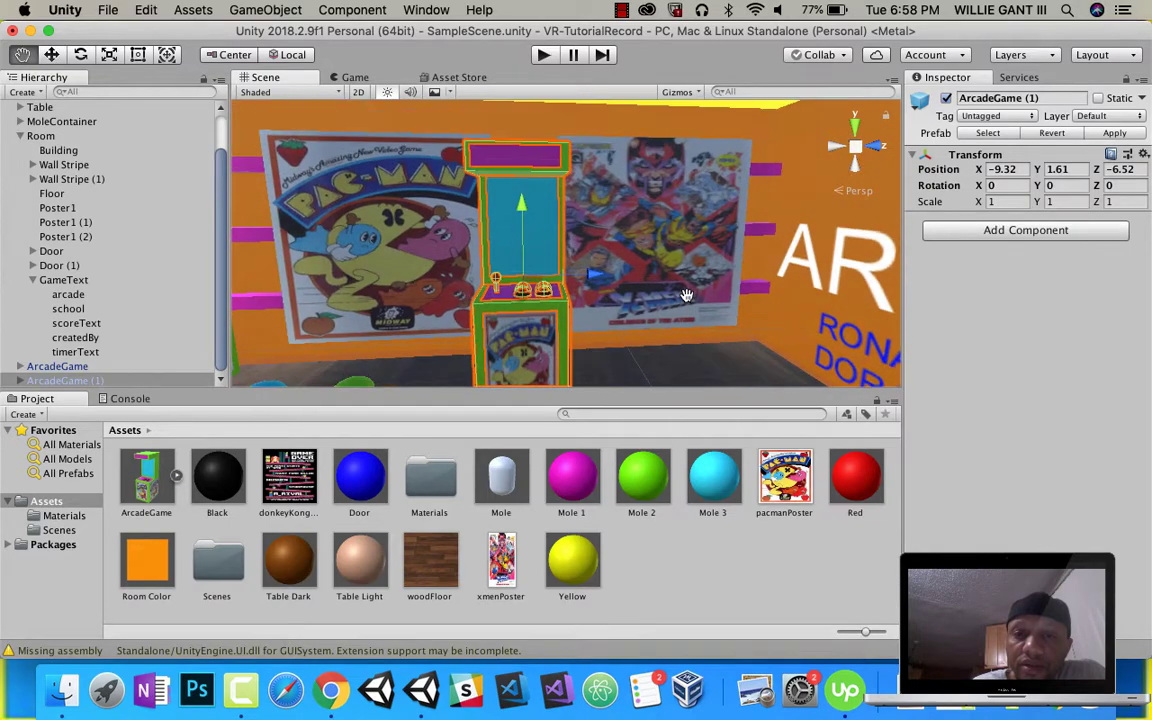
click(682, 280)
drag(622, 255, 558, 245)
- Move the ArcadeGame (1) cabinet to about -5.66 on Z and shift the Pac-Man poster beside it to about 2.41 on Z
click(532, 255)
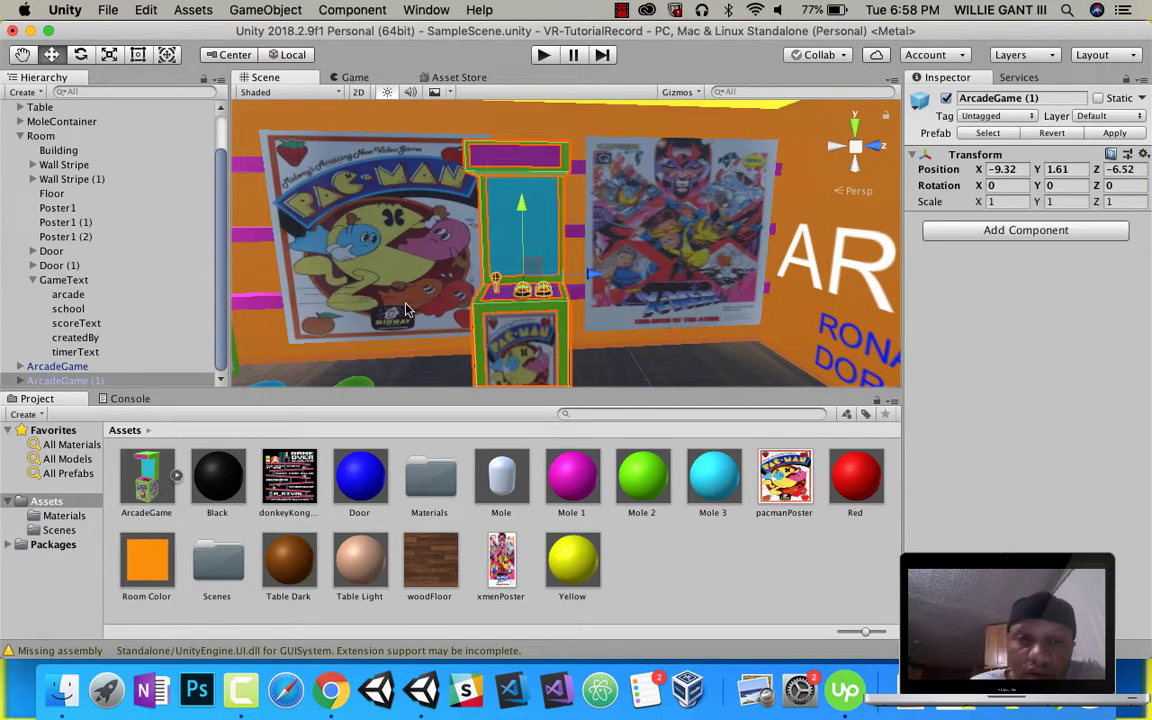
drag(570, 291, 597, 283)
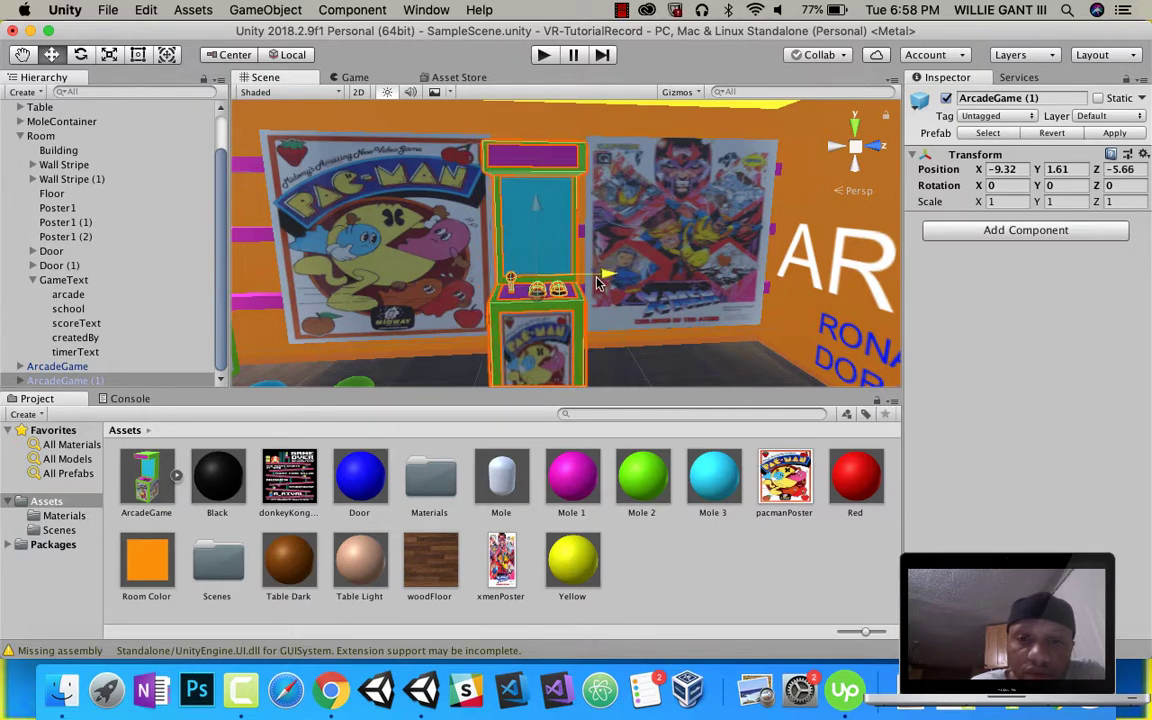
click(365, 280)
drag(309, 244, 295, 245)
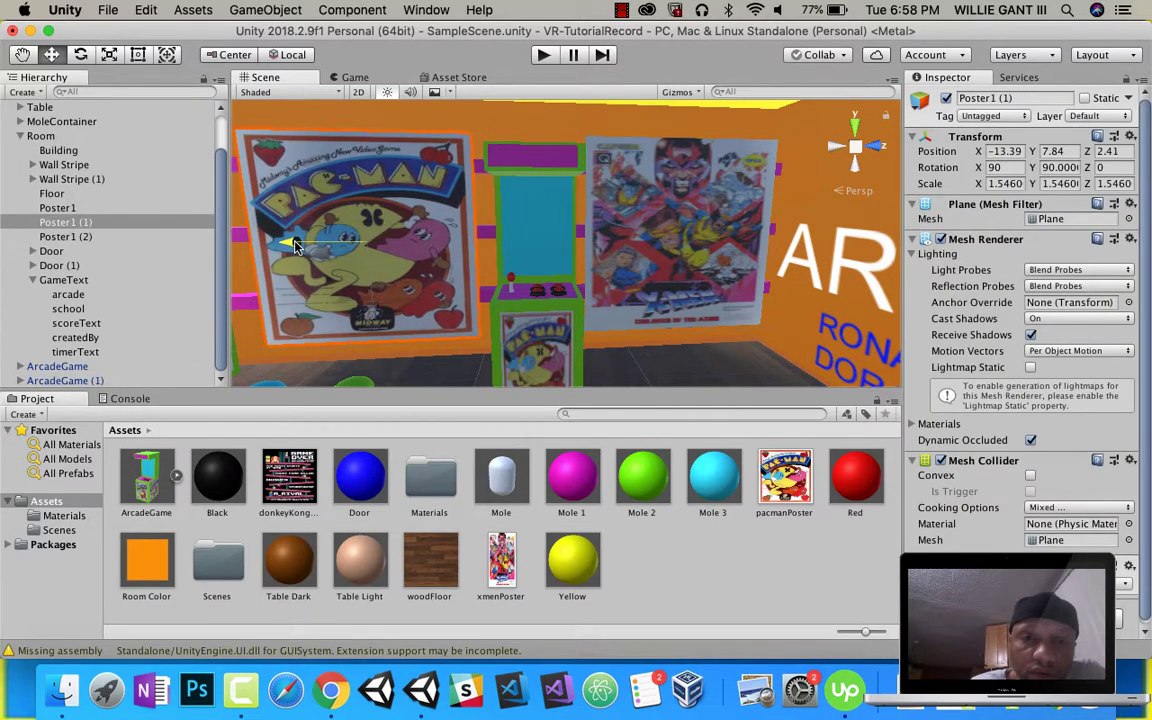
- Push the arcade cabinets back toward the poster wall, with ArcadeGame (1) at about -10.9 on X
right_drag(612, 306, 748, 340)
alt+drag(748, 341, 447, 279)
click(551, 280)
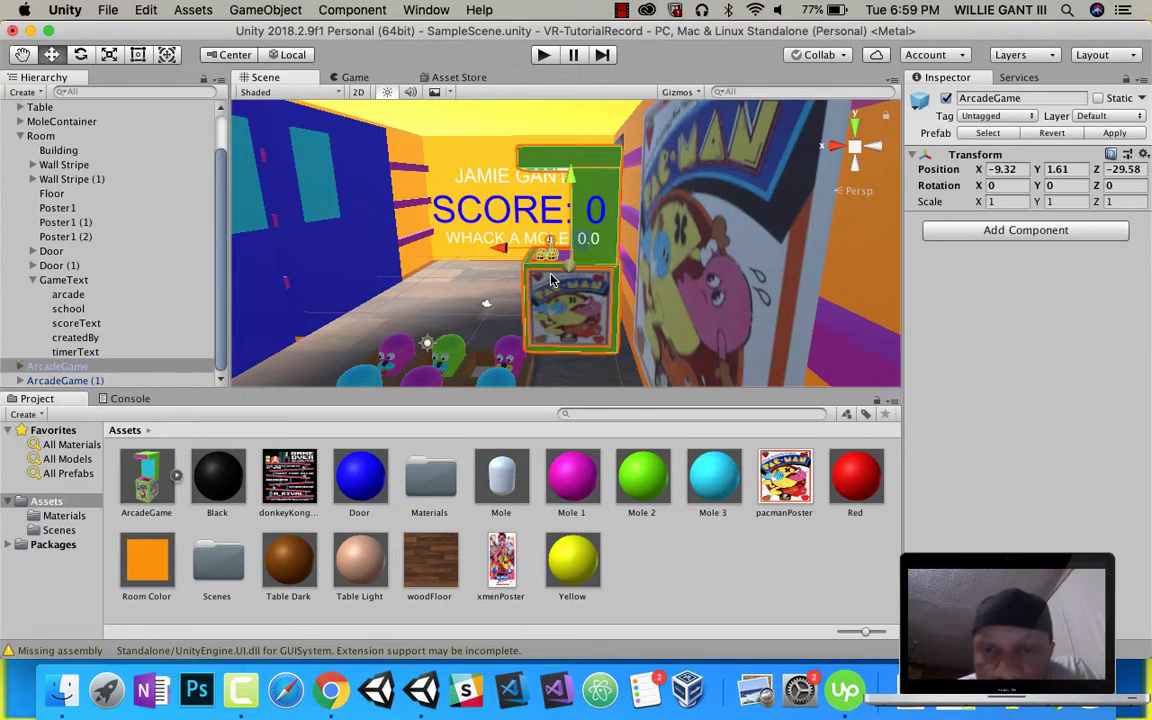
drag(503, 253, 834, 275)
click(824, 250)
- Apply the donkeyKong poster image to the front and both side panels of the ArcadeGame (1) cabinet
middle_drag(834, 275, 741, 296)
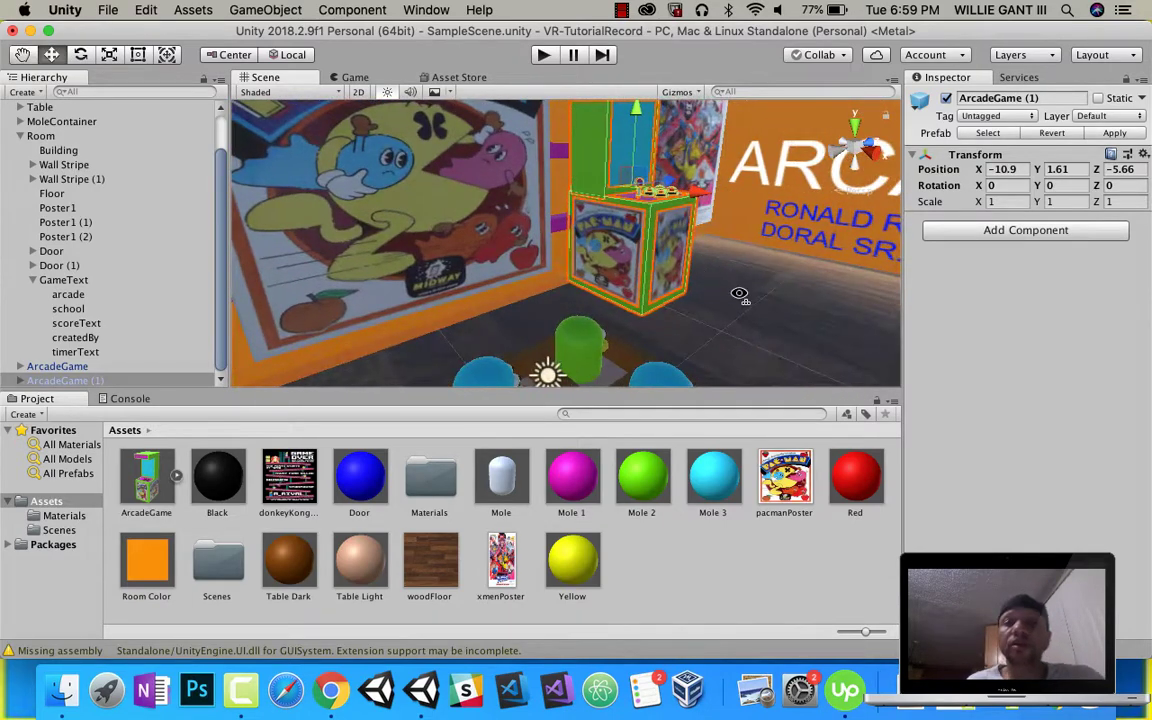
alt+drag(741, 296, 638, 271)
middle_drag(638, 271, 525, 181)
alt+drag(524, 181, 566, 291)
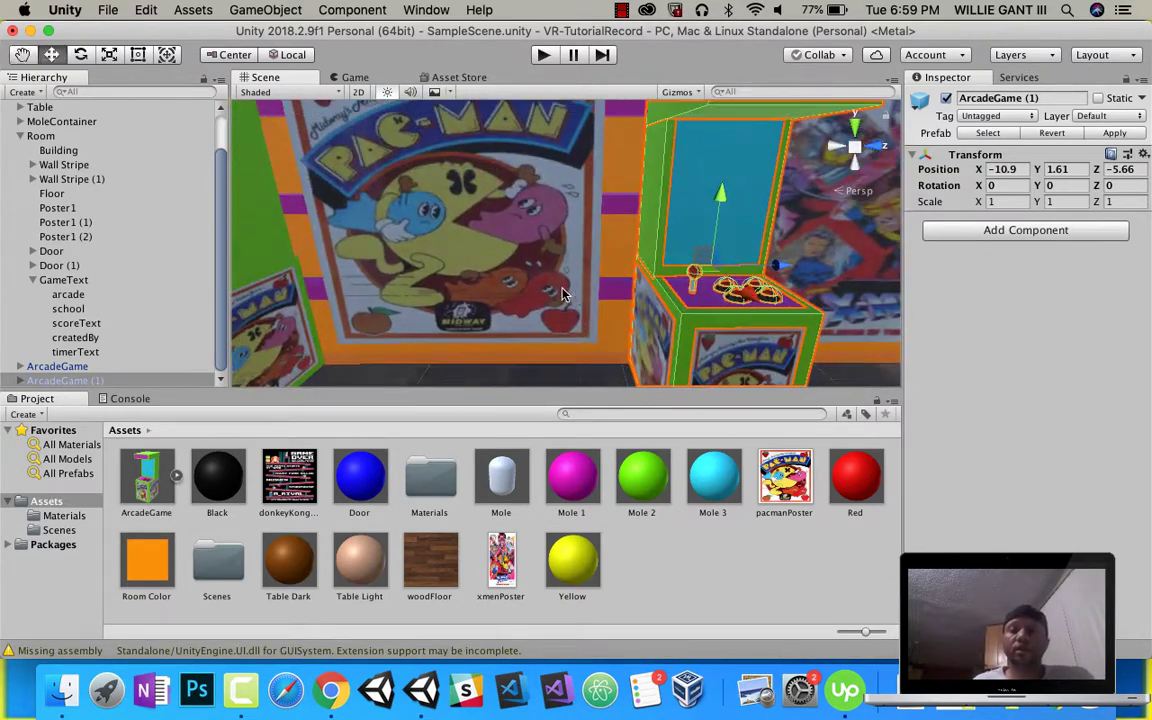
middle_drag(620, 297, 503, 232)
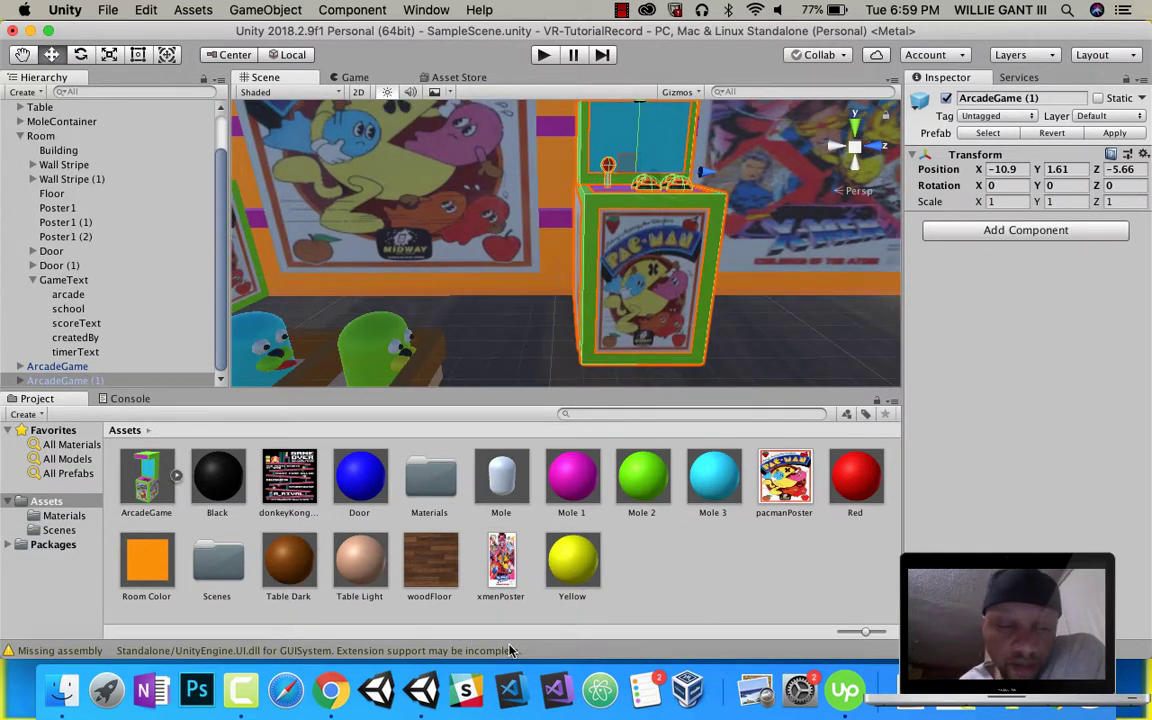
drag(635, 313, 633, 317)
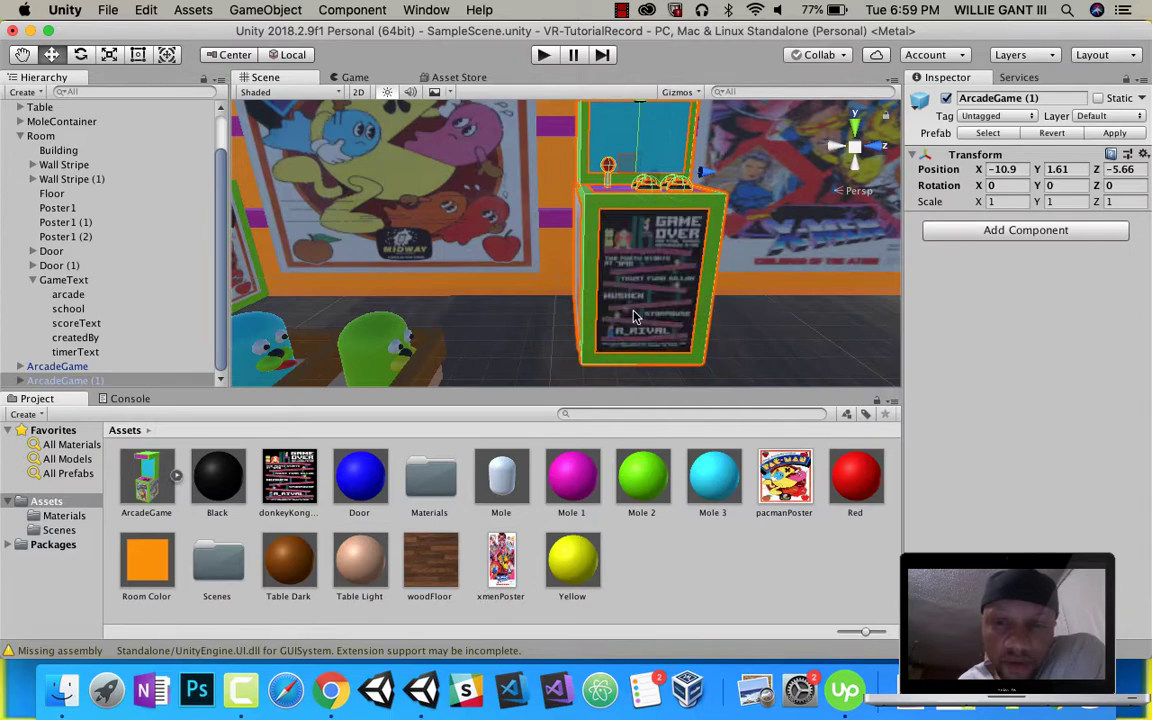
alt+drag(531, 370, 487, 429)
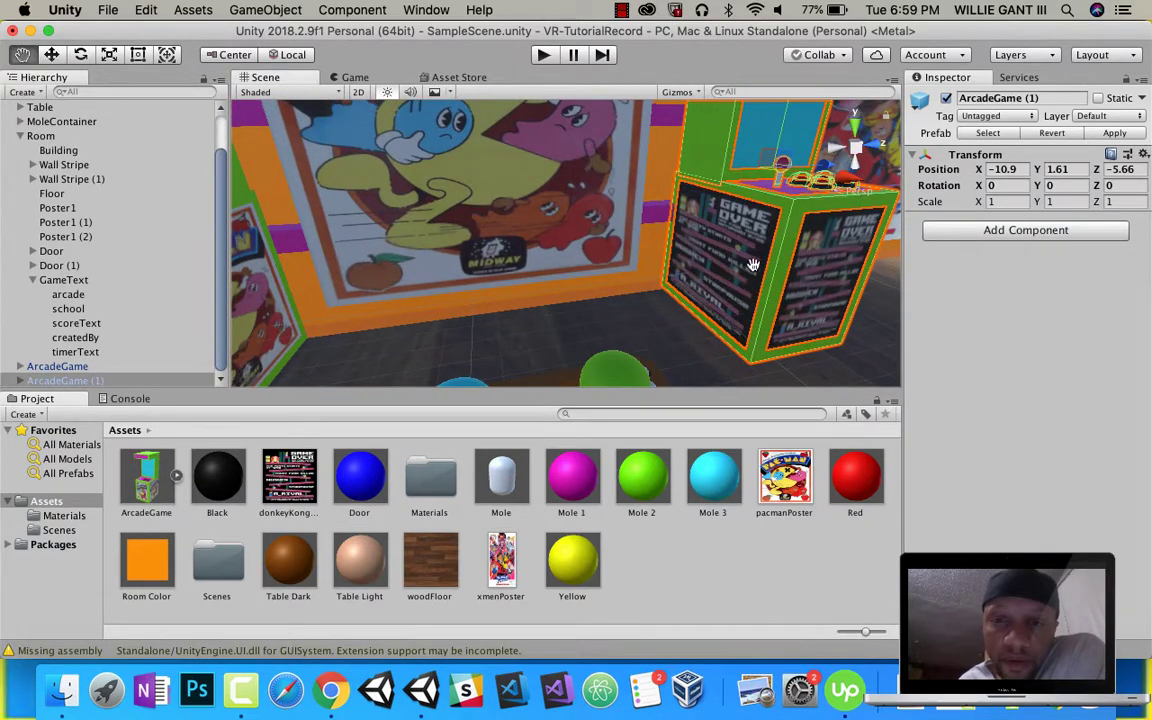
alt+drag(718, 252, 363, 366)
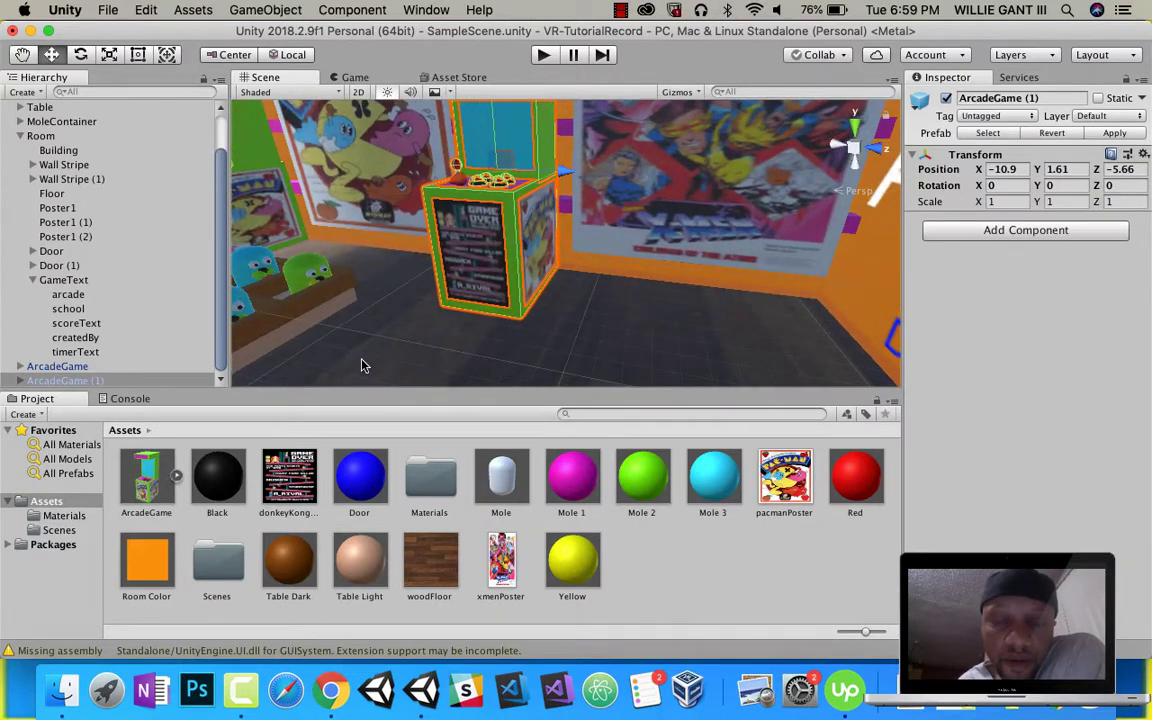
drag(537, 259, 638, 318)
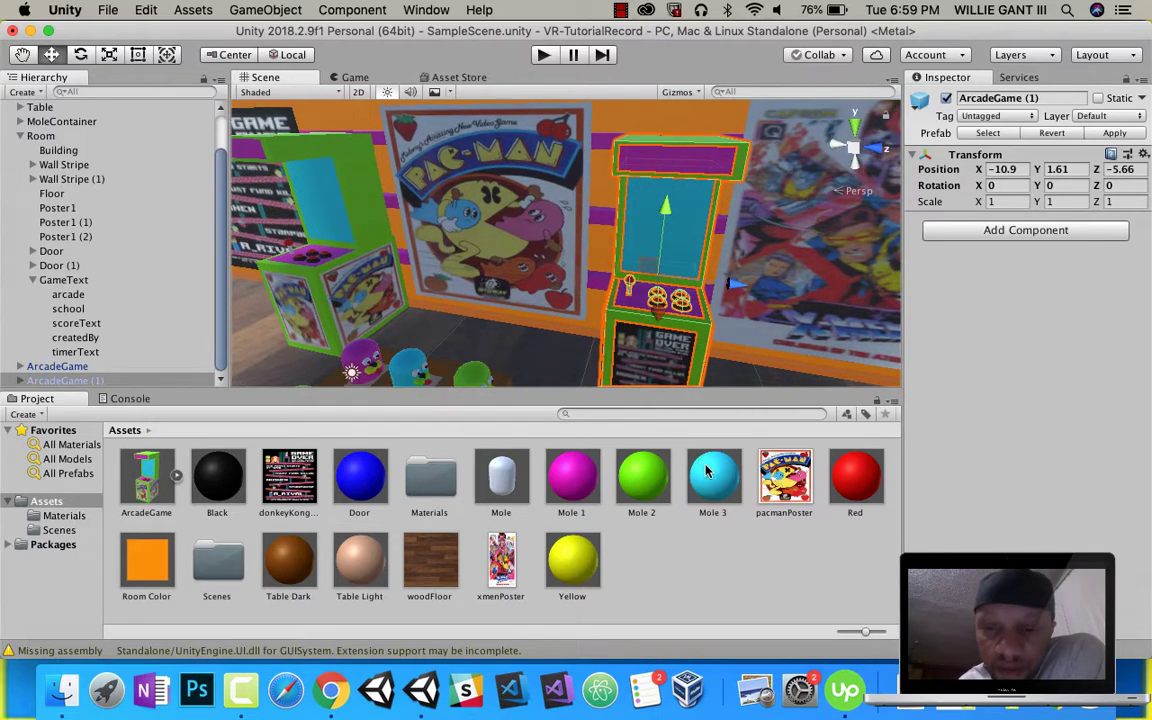
- Try the Red material on the ArcadeGame (1) cabinet body and Yellow on its control panel and marquee
drag(709, 473, 700, 358)
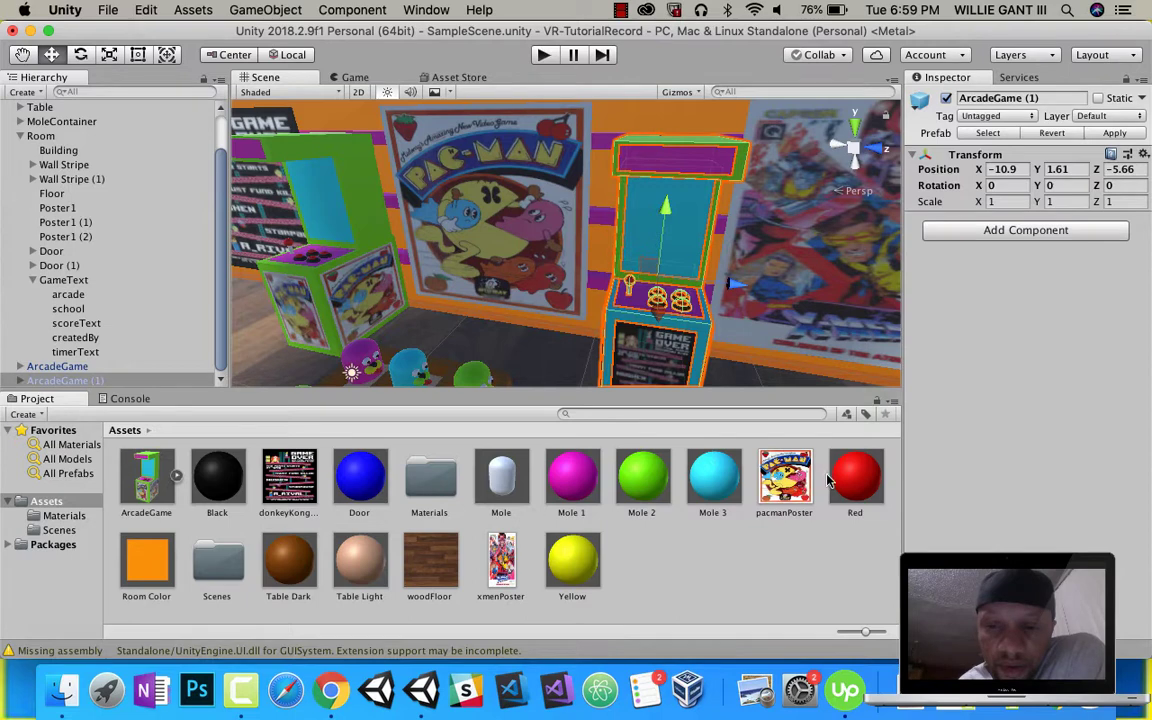
drag(851, 477, 698, 372)
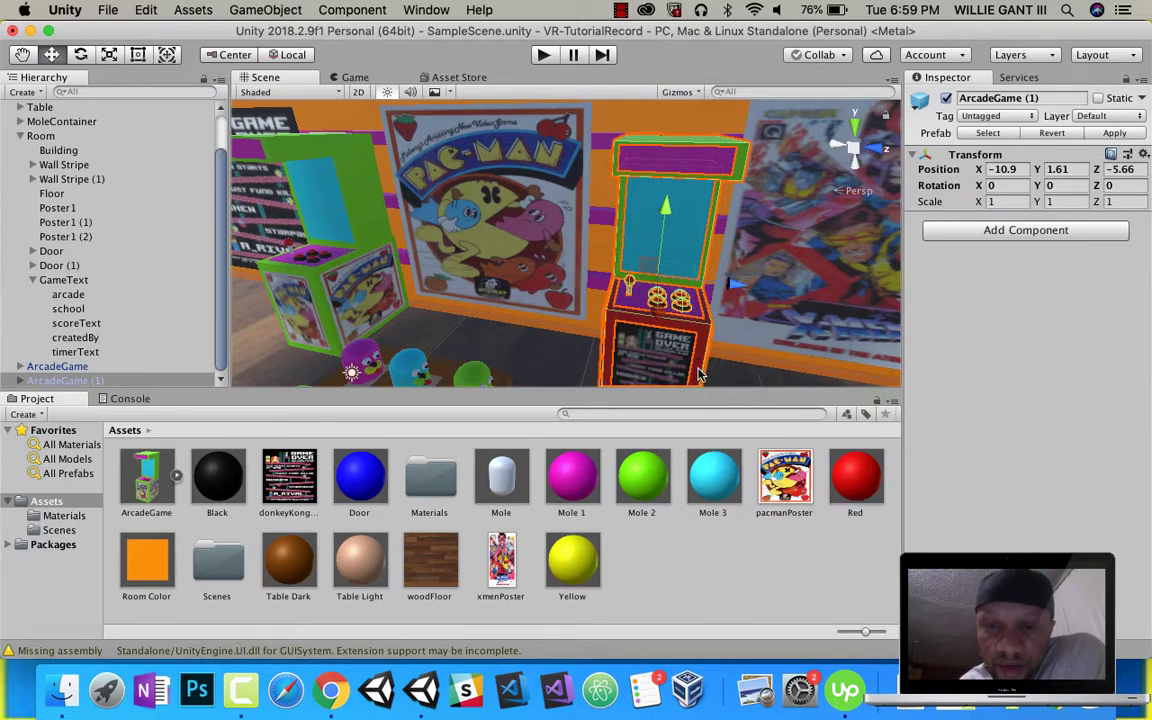
drag(864, 472, 644, 279)
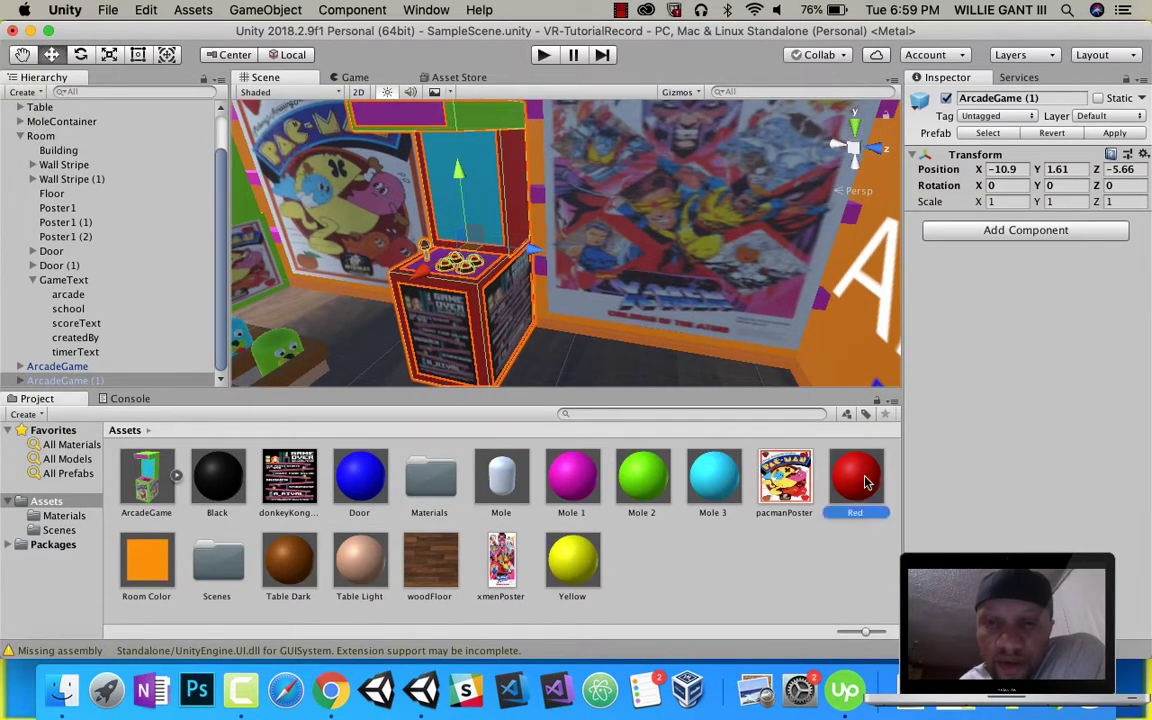
drag(866, 483, 477, 121)
drag(572, 563, 490, 265)
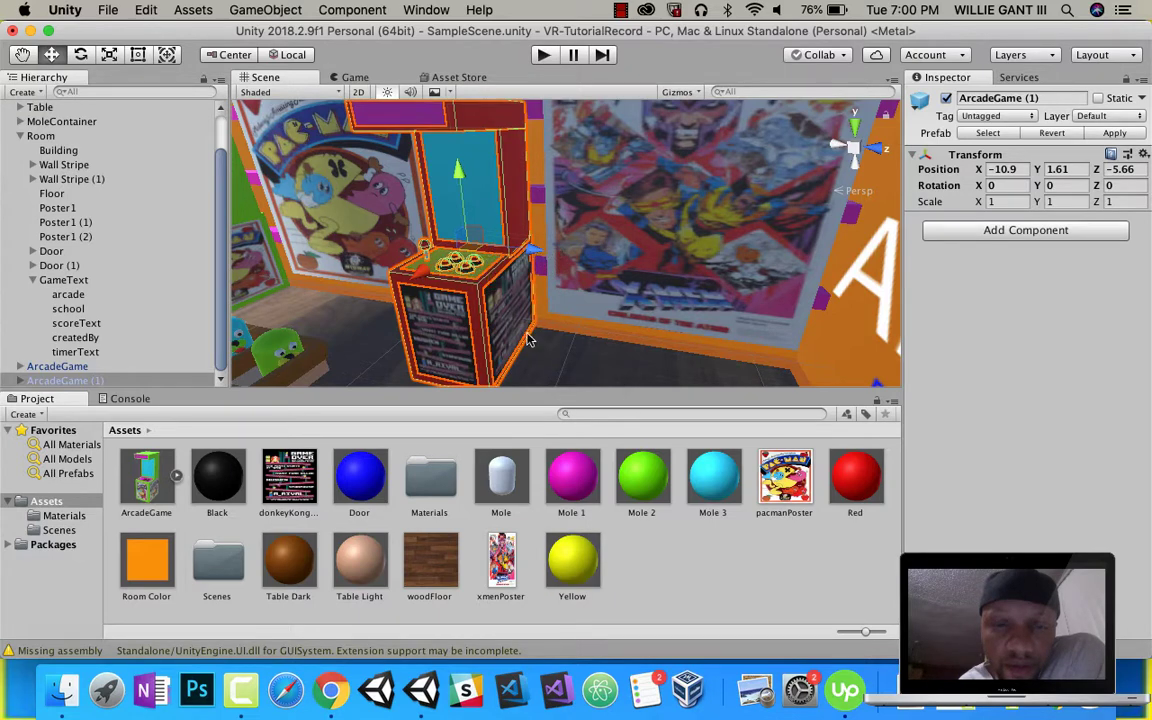
drag(568, 558, 428, 118)
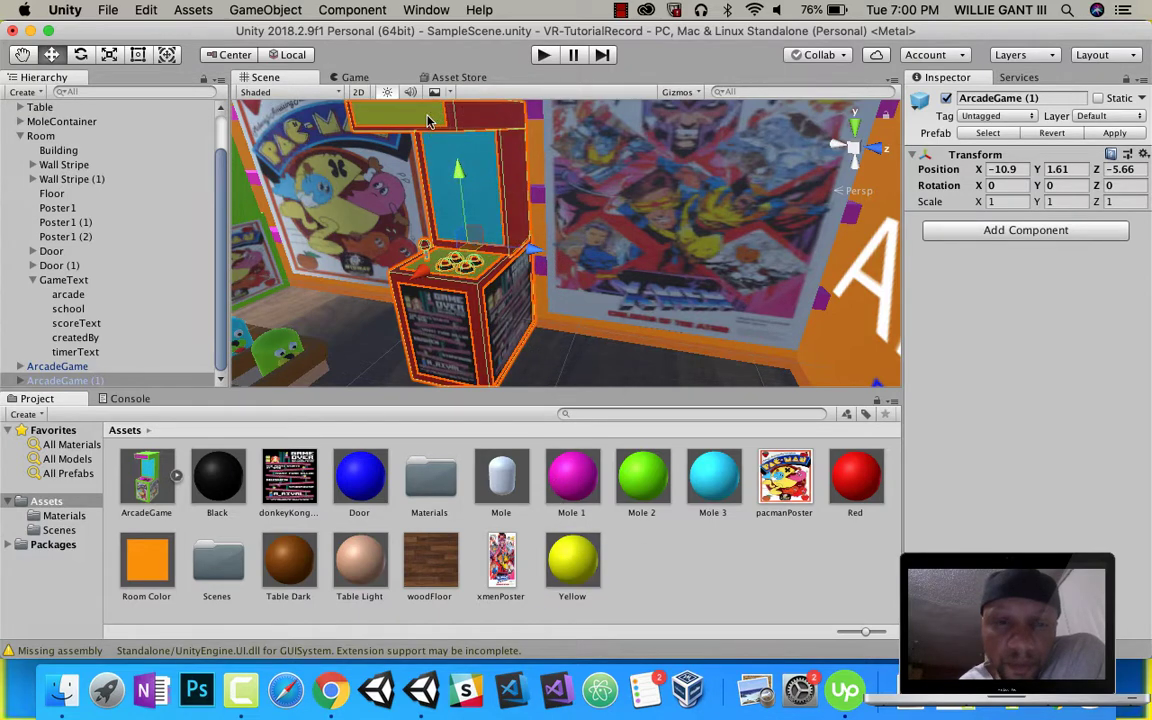
- Apply the Mole 1 material to the joystick ball and all four buttons of ArcadeGame (1), keeping the button bases Black
drag(571, 478, 464, 272)
scroll(463, 280, up, 5)
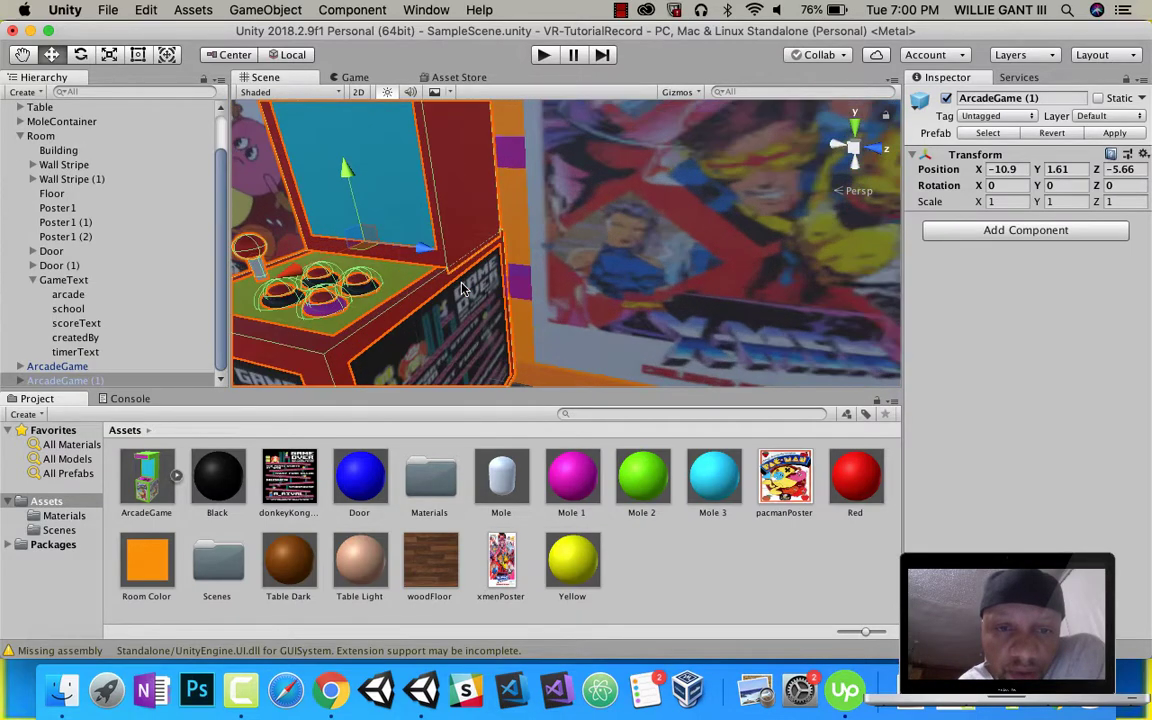
middle_drag(403, 300, 452, 311)
drag(240, 482, 505, 340)
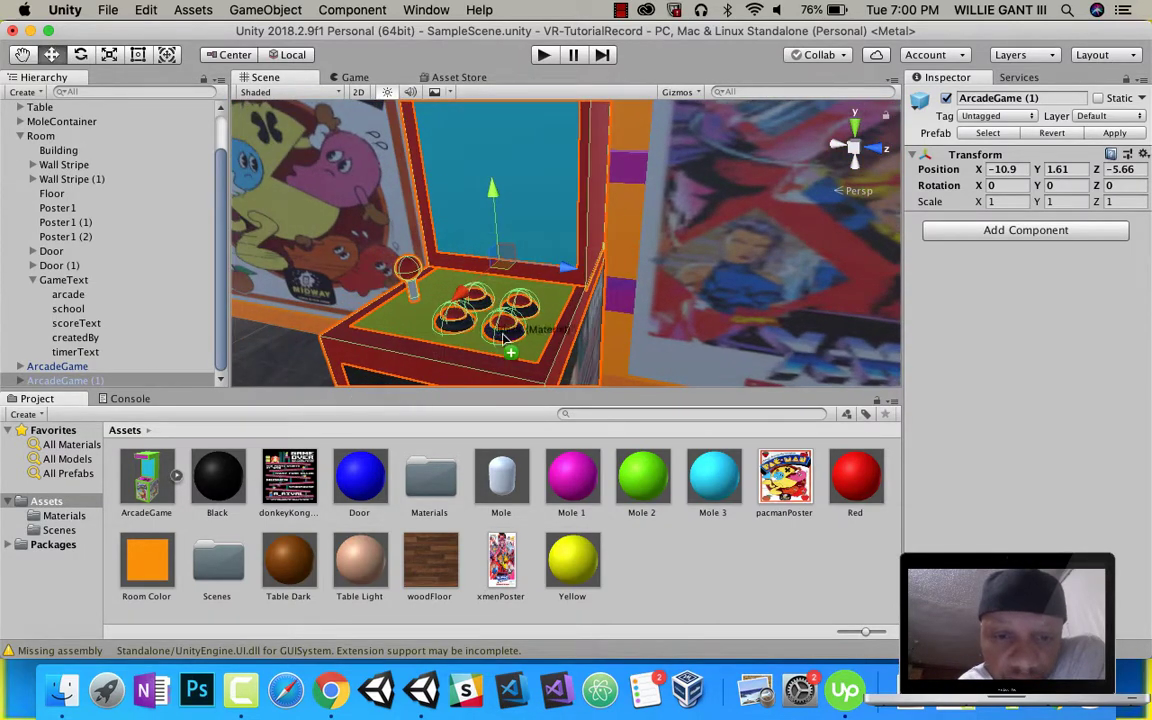
drag(563, 477, 507, 325)
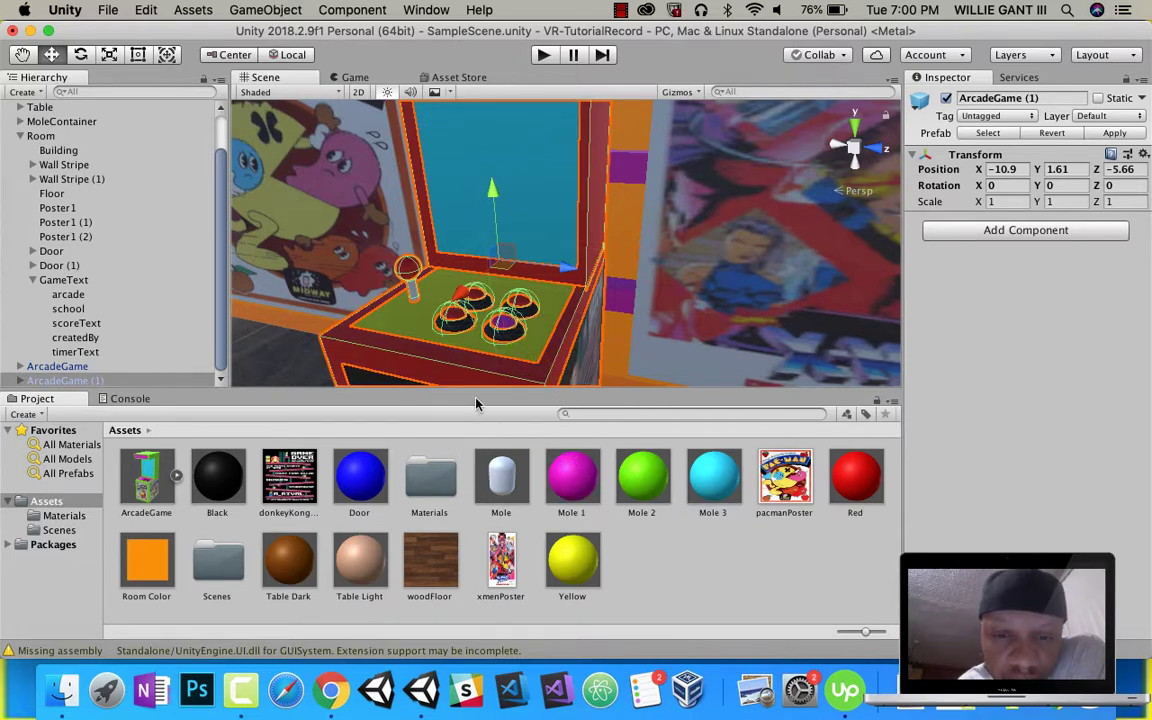
drag(569, 465, 408, 265)
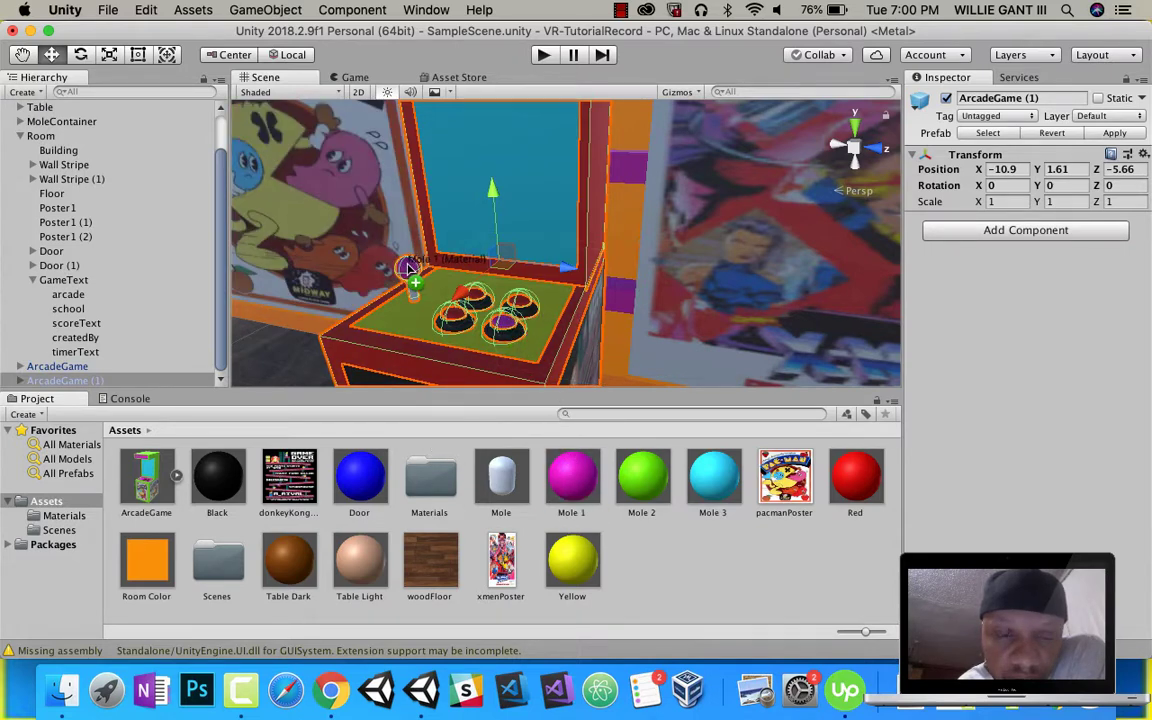
drag(551, 473, 521, 303)
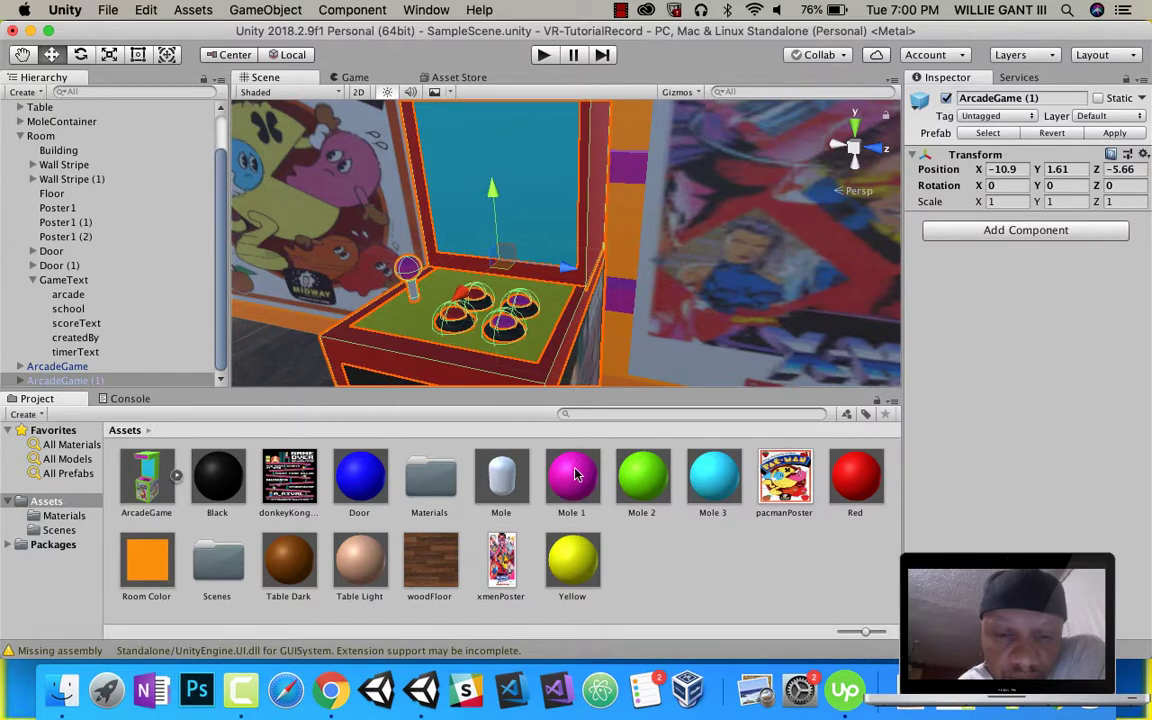
drag(575, 475, 492, 312)
drag(562, 462, 456, 317)
- Try the Mole 2 material on the marquee and control panel of the ArcadeGame (1) cabinet
scroll(512, 321, up, 5)
scroll(512, 321, down, 15)
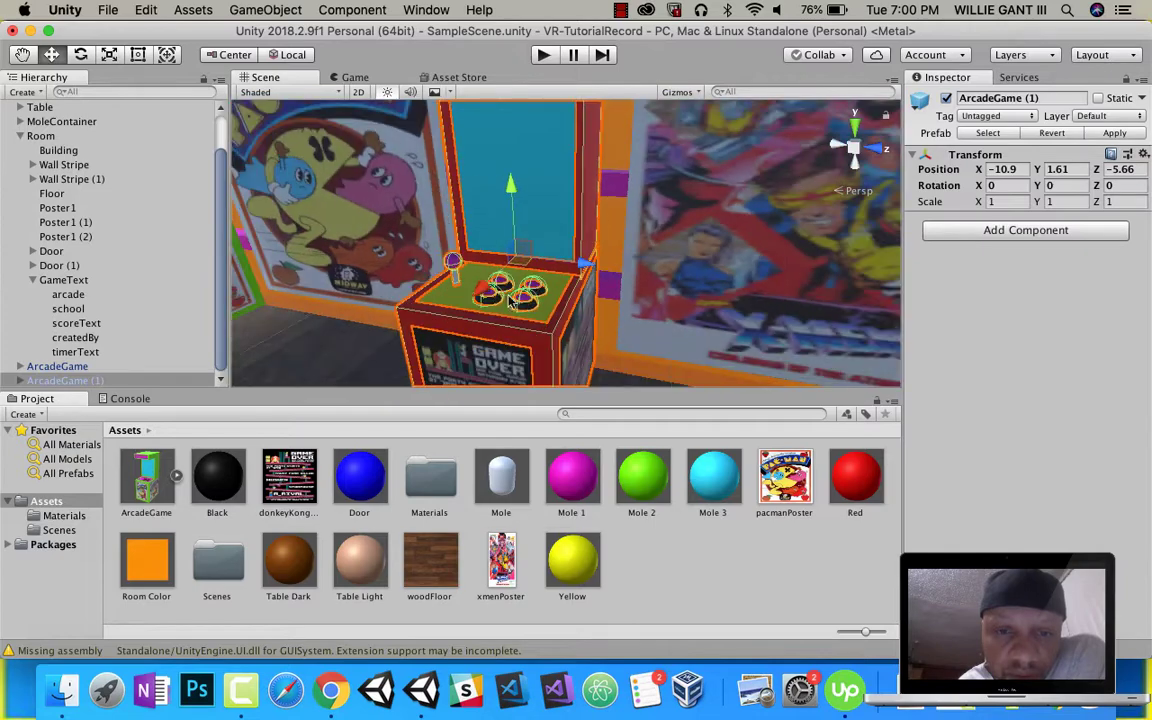
scroll(548, 257, up, 3)
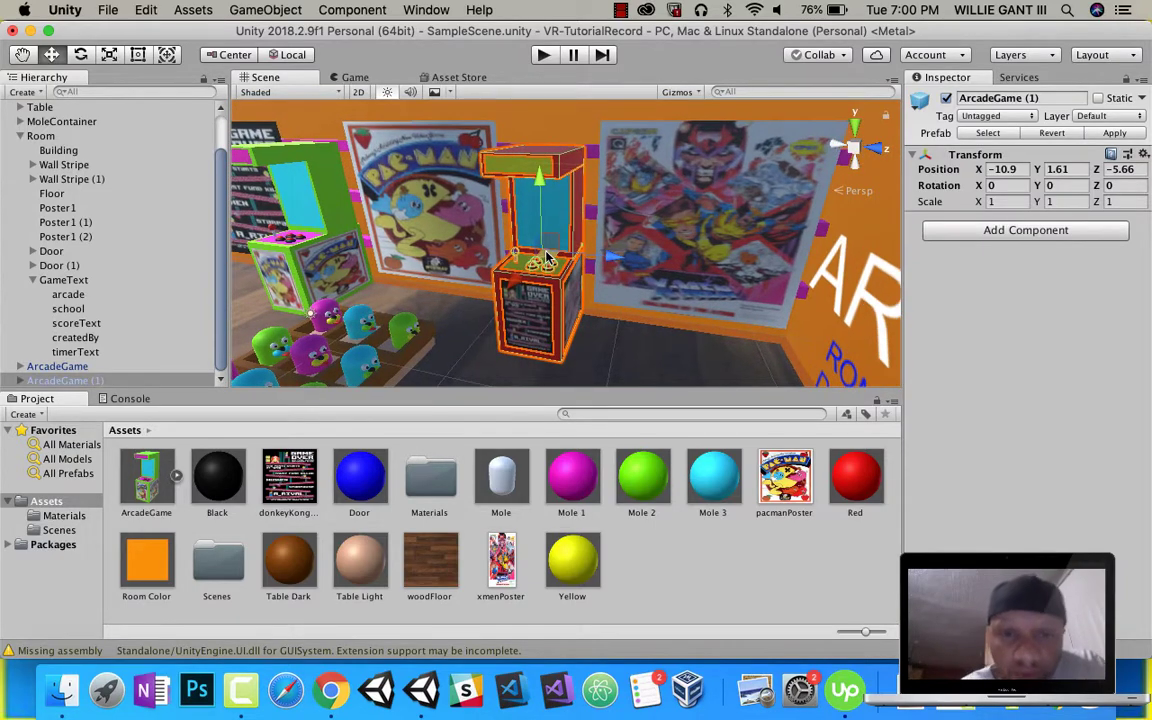
scroll(547, 258, up, 3)
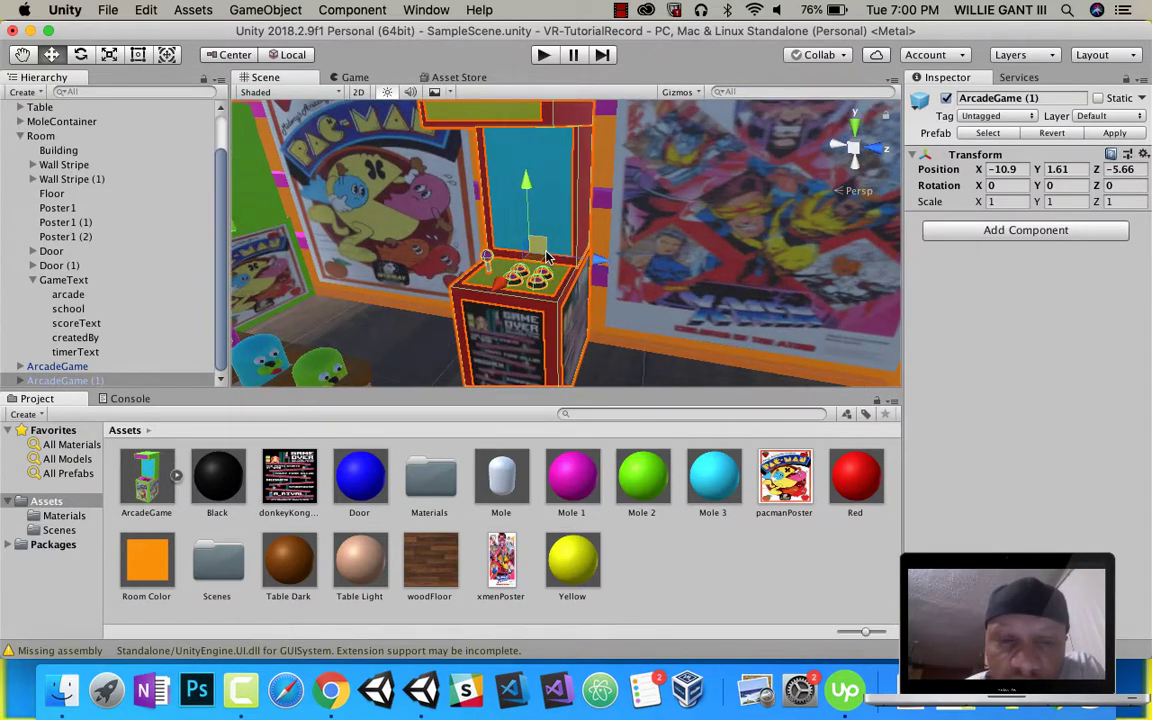
alt+drag(547, 258, 519, 197)
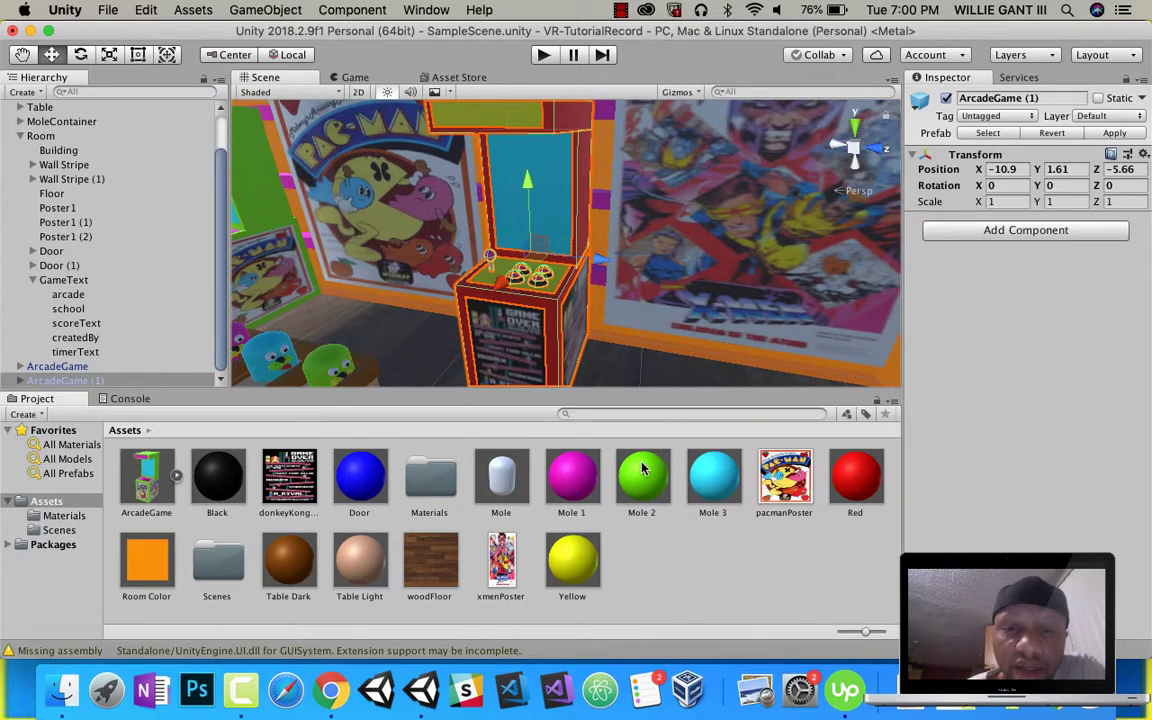
drag(643, 468, 508, 121)
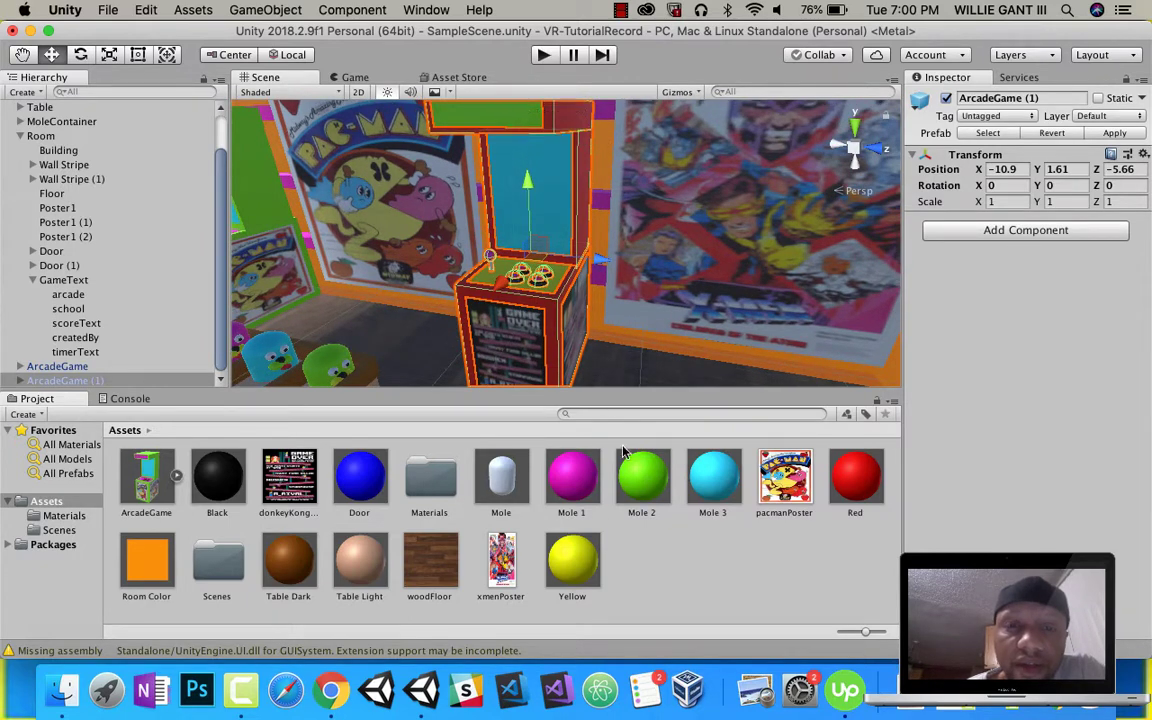
drag(577, 336, 557, 279)
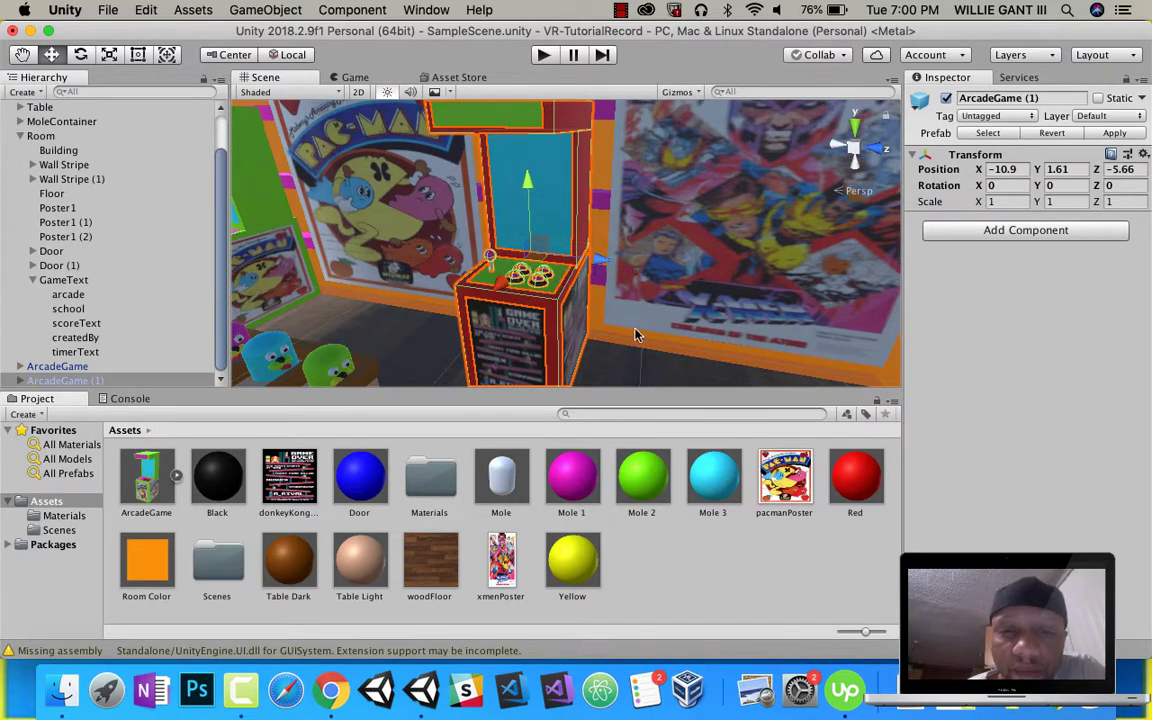
- Apply the blue Door material to the control panel and marquee of the ArcadeGame (1) cabinet
scroll(635, 334, down, 1)
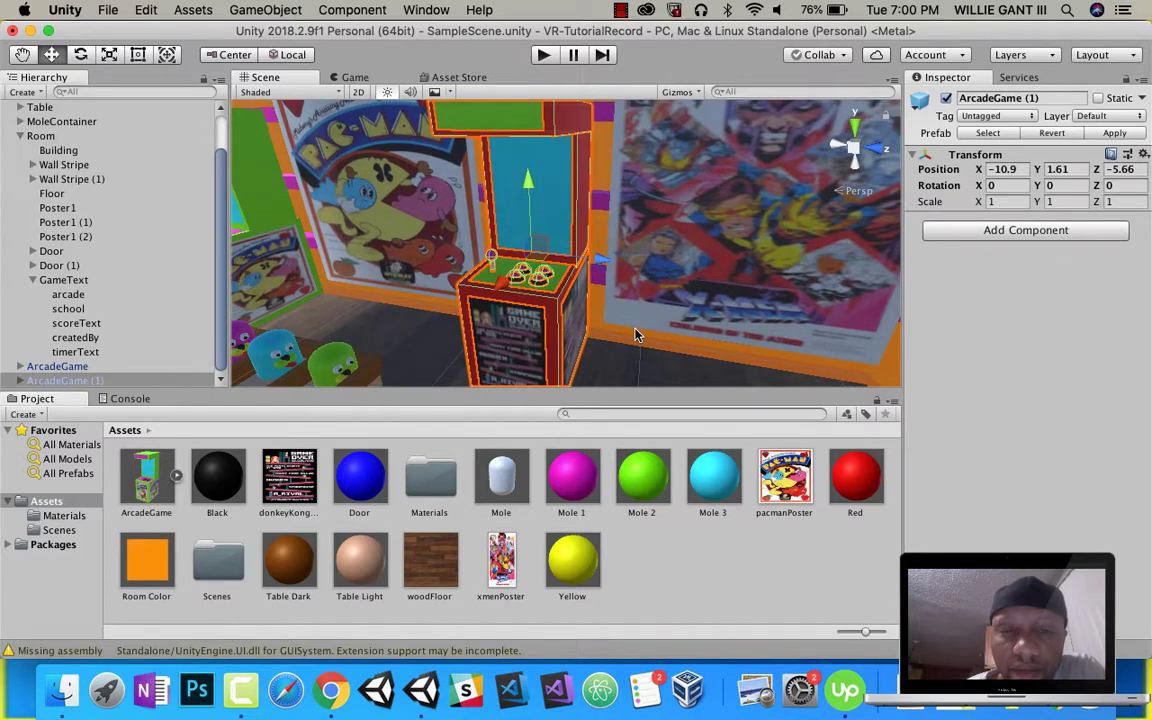
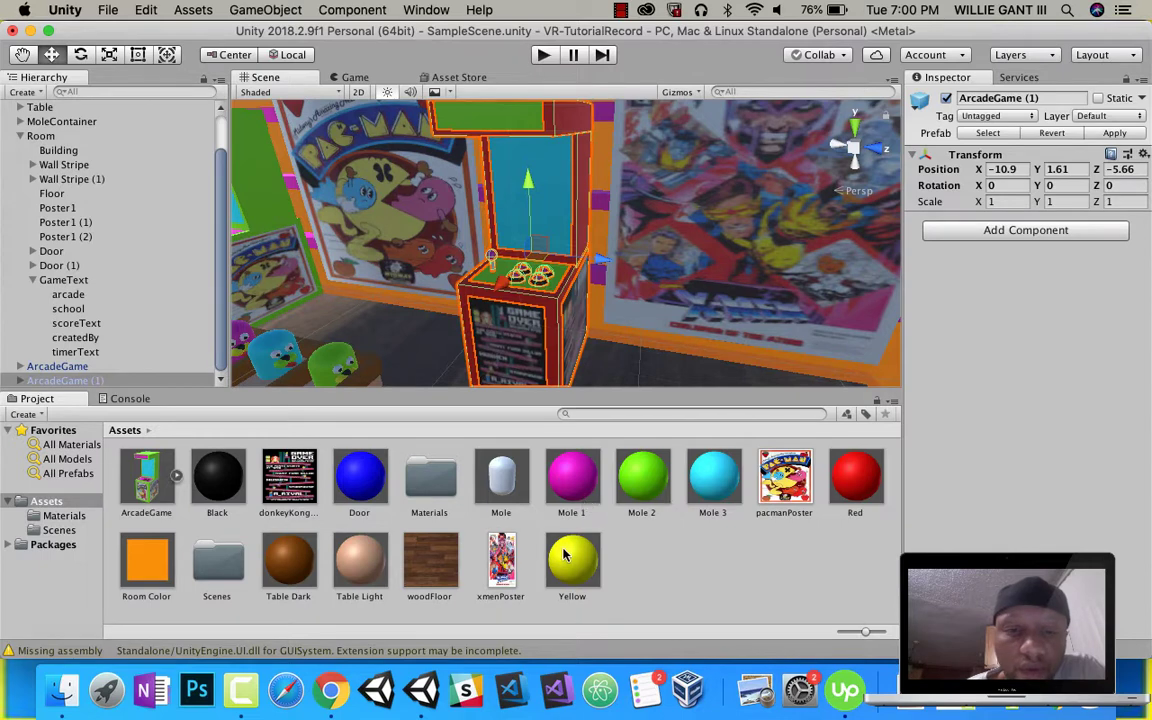
drag(491, 318, 500, 292)
drag(364, 512, 507, 127)
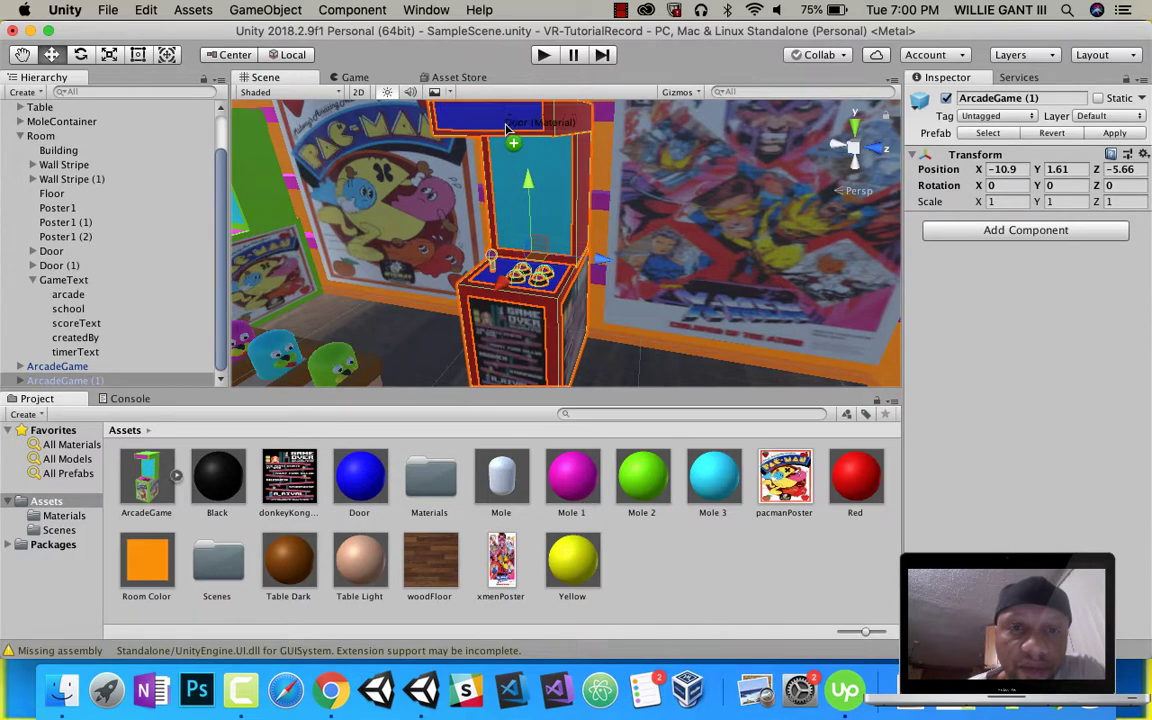
- Apply the Door material to the base, screen housing and top of ArcadeGame (1), and Mole 2 to its marquee
right_drag(686, 262, 530, 204)
alt+drag(532, 207, 498, 166)
alt+drag(510, 187, 755, 331)
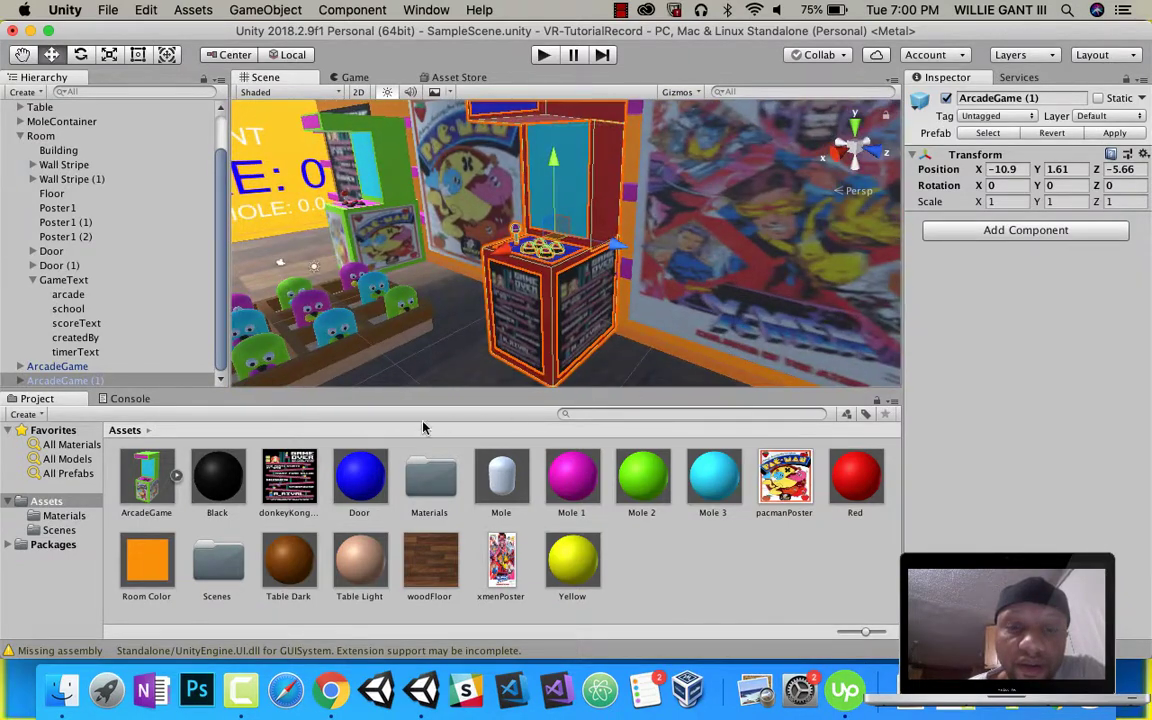
drag(374, 472, 553, 325)
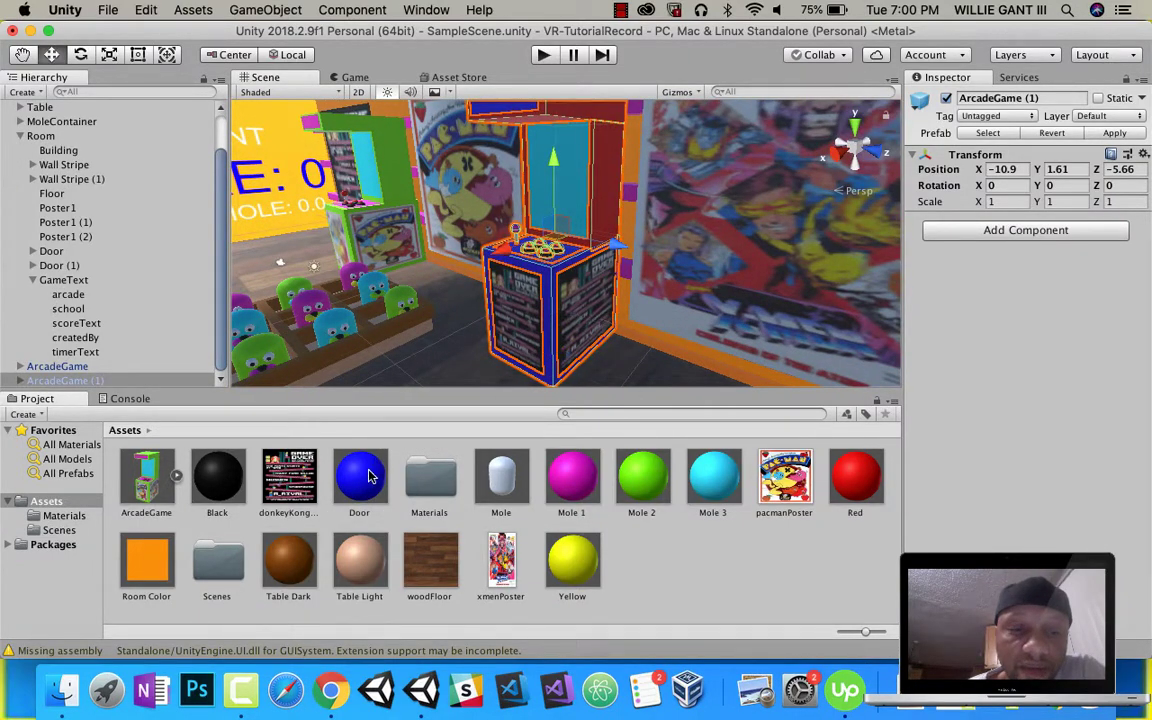
drag(371, 476, 383, 409)
drag(359, 475, 573, 170)
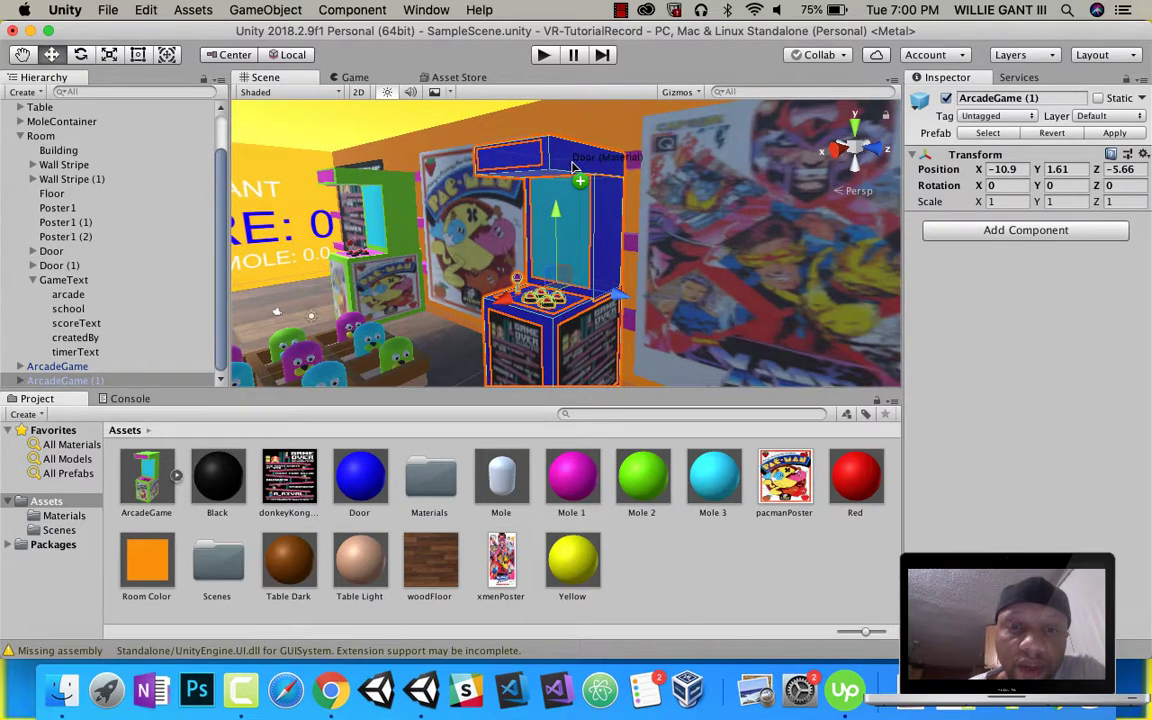
drag(619, 463, 528, 163)
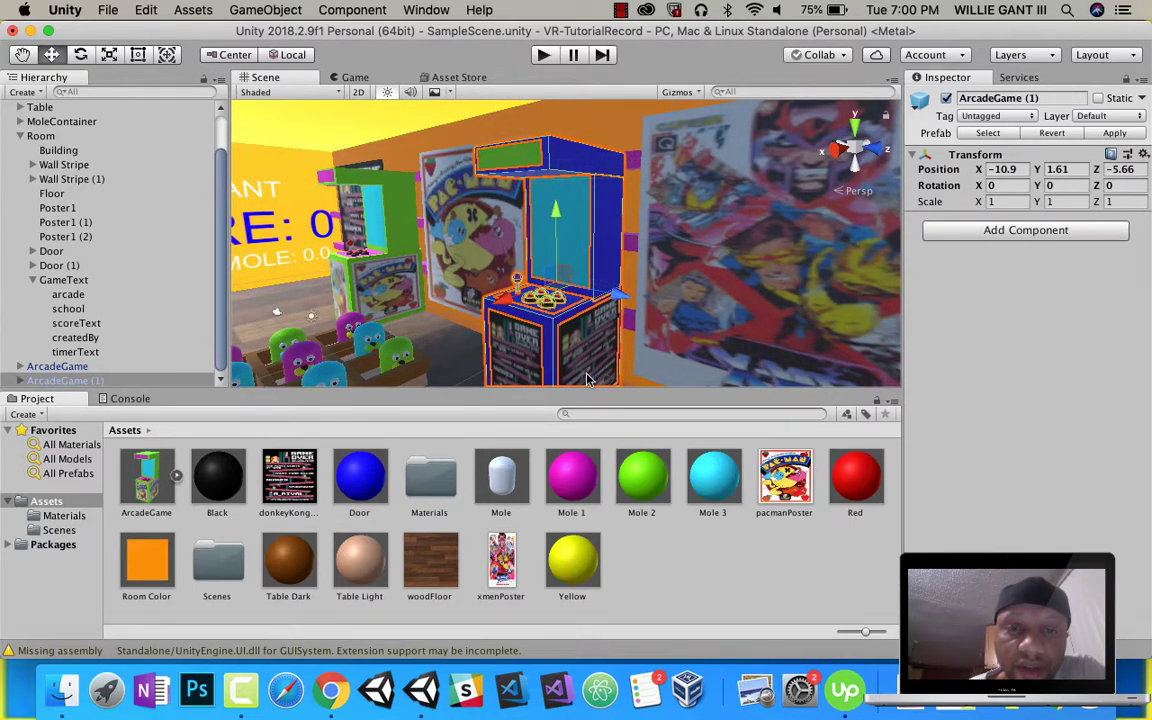
- Try Mole 2 on the control panel of ArcadeGame (1), then apply the Yellow material to the panel and marquee
drag(643, 467, 574, 304)
right_drag(578, 308, 674, 399)
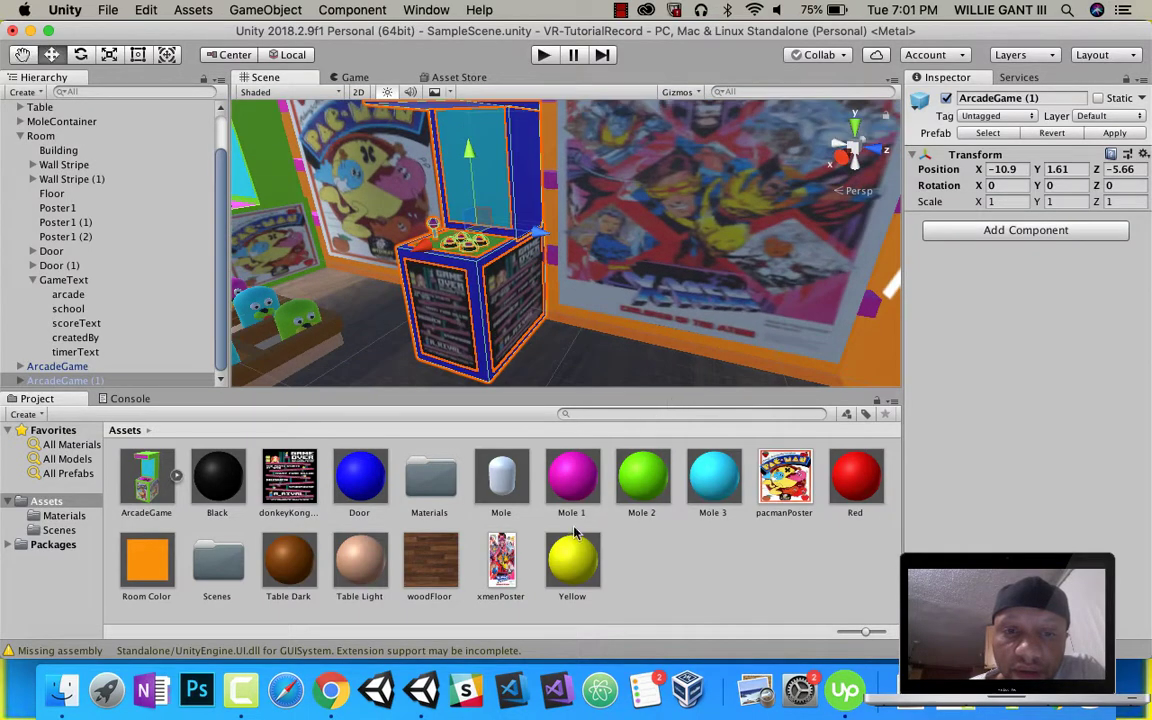
drag(574, 549, 498, 246)
right_drag(582, 285, 475, 263)
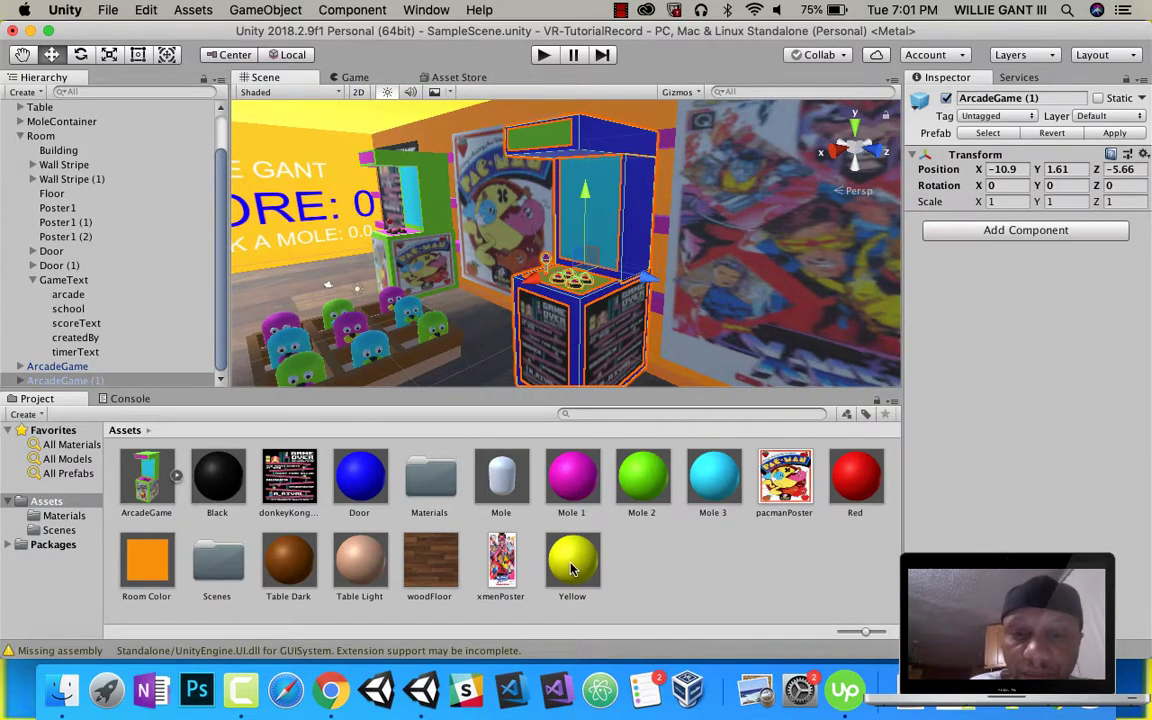
drag(503, 208, 531, 148)
- Add another ArcadeGame prefab copy to the room and move it near the blue doors, to X 7.44 and Z -42.87
right_drag(567, 254, 448, 287)
drag(510, 296, 466, 263)
right_drag(466, 262, 479, 343)
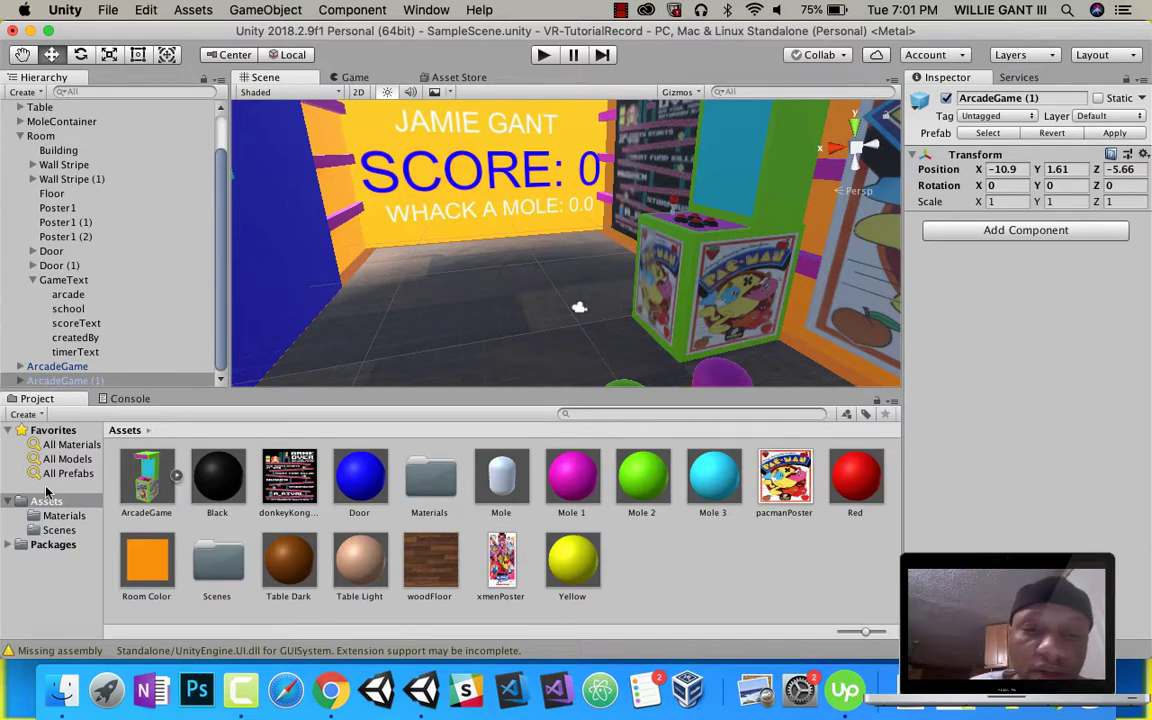
drag(310, 314, 446, 255)
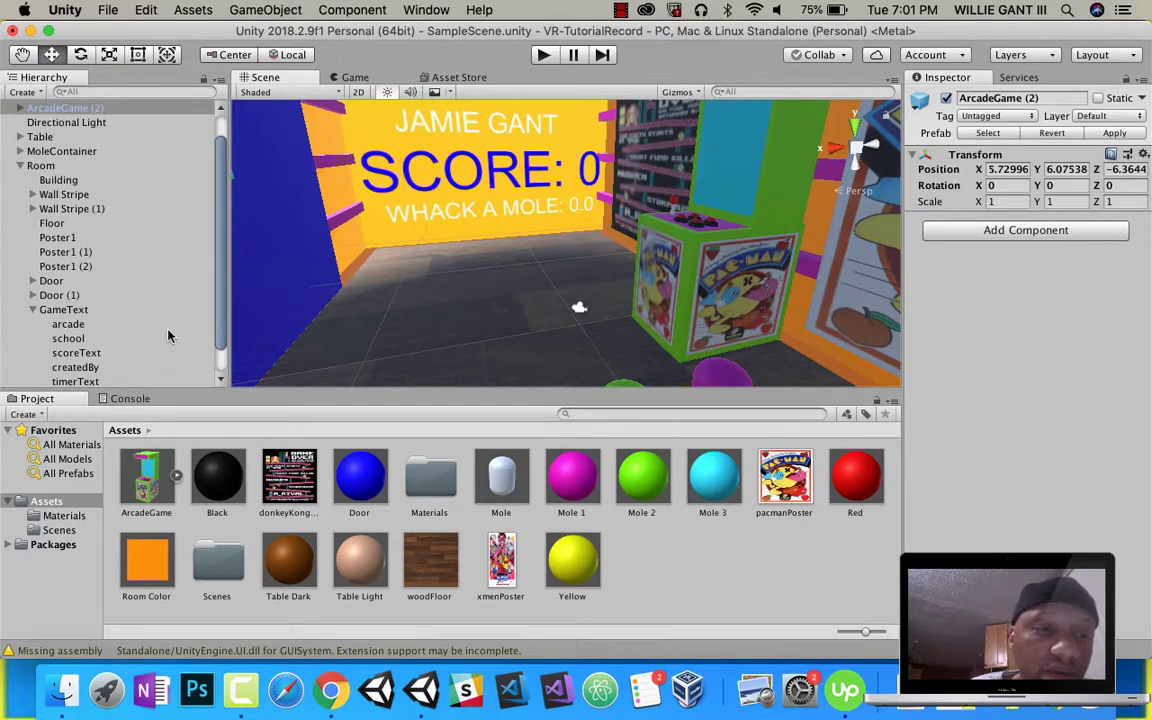
scroll(168, 335, up, 1)
drag(148, 472, 488, 291)
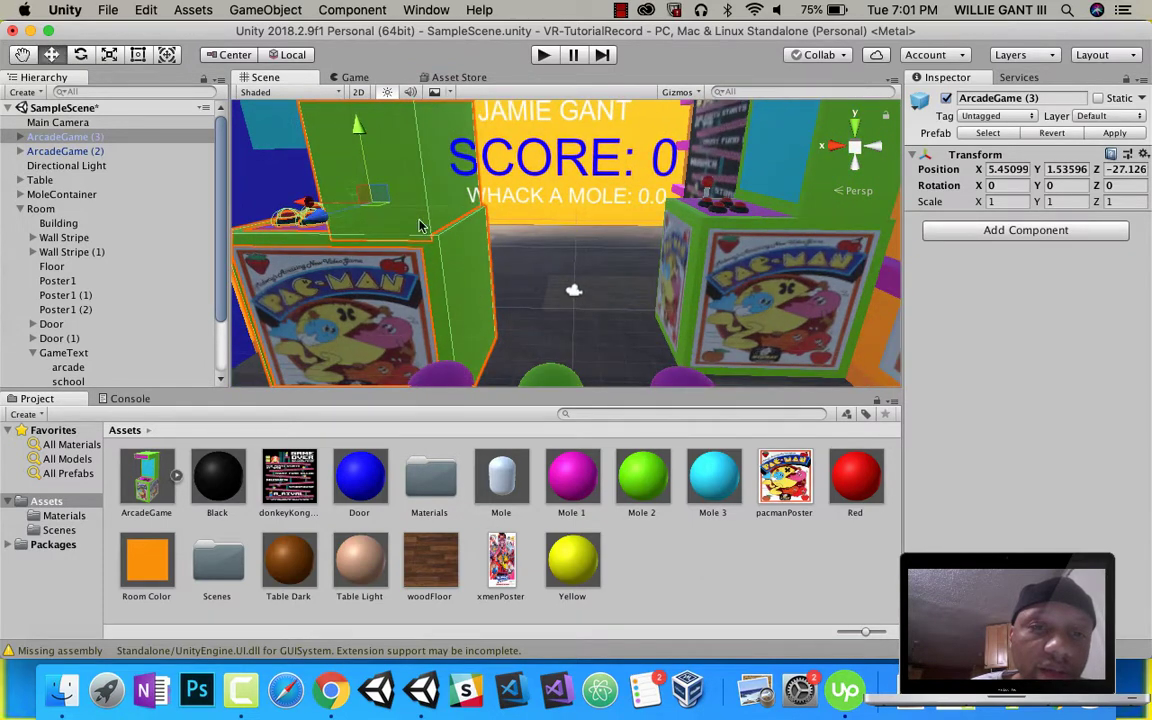
drag(345, 218, 551, 118)
drag(424, 172, 403, 172)
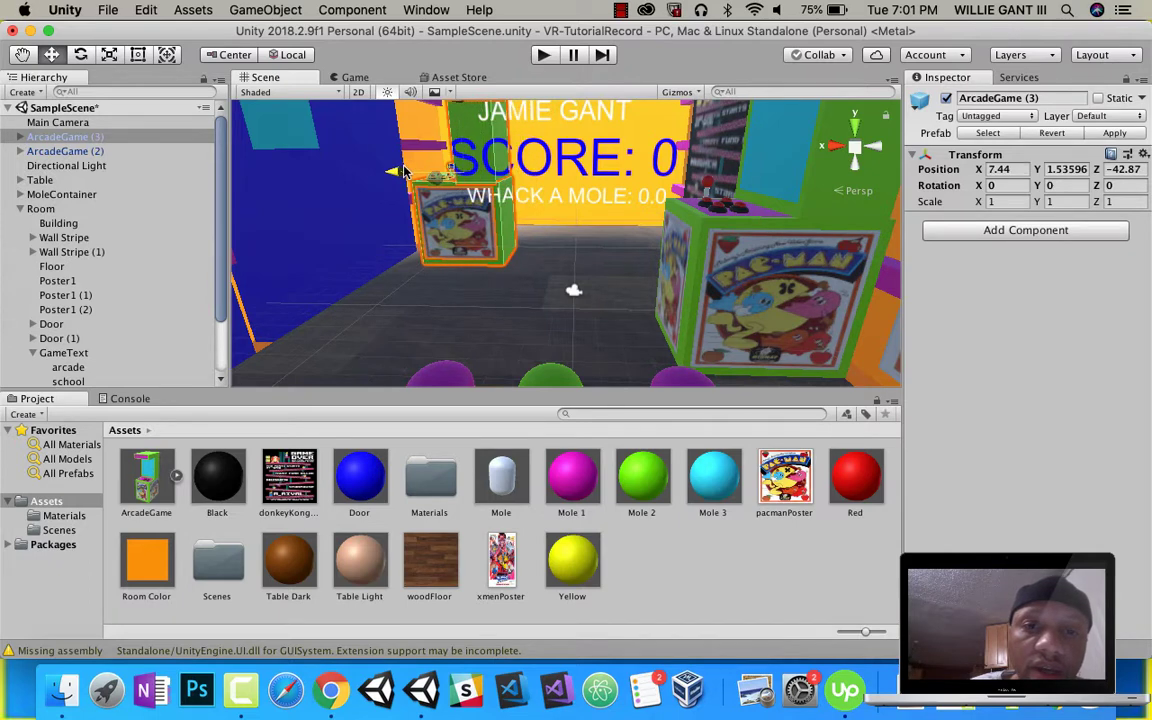
- Rotate ArcadeGame (3) to Y -180 and move it against the wall at X 14.63
click(80, 55)
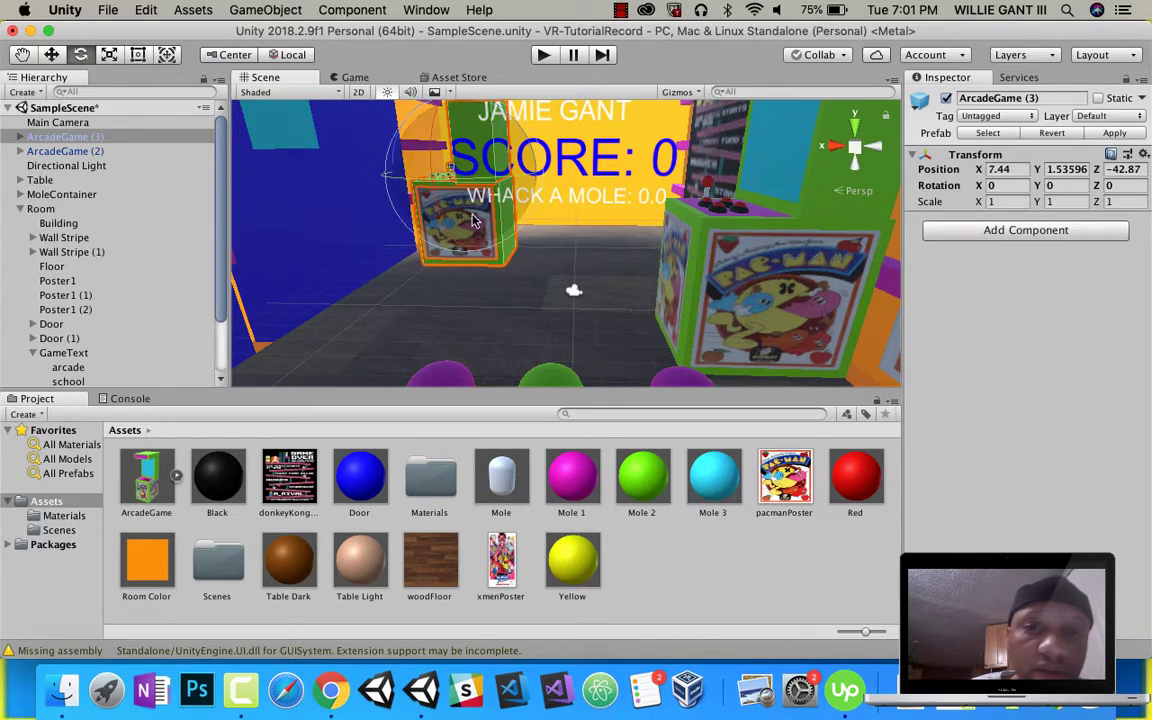
drag(409, 183, 726, 179)
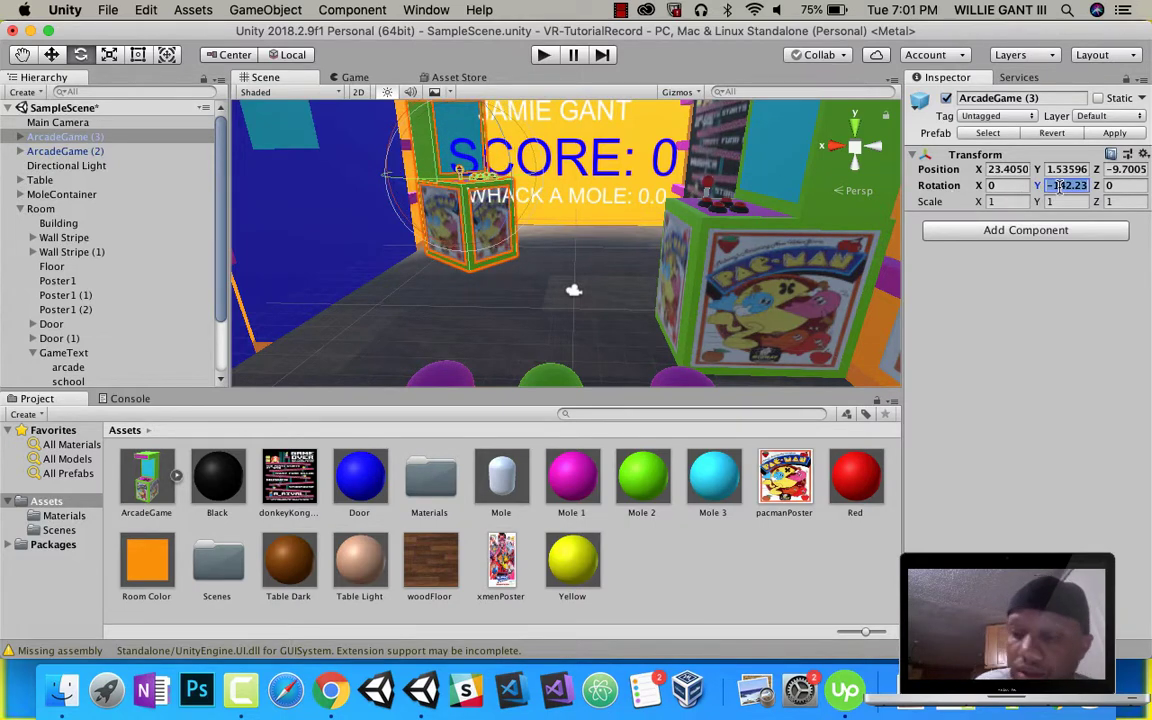
text(-)
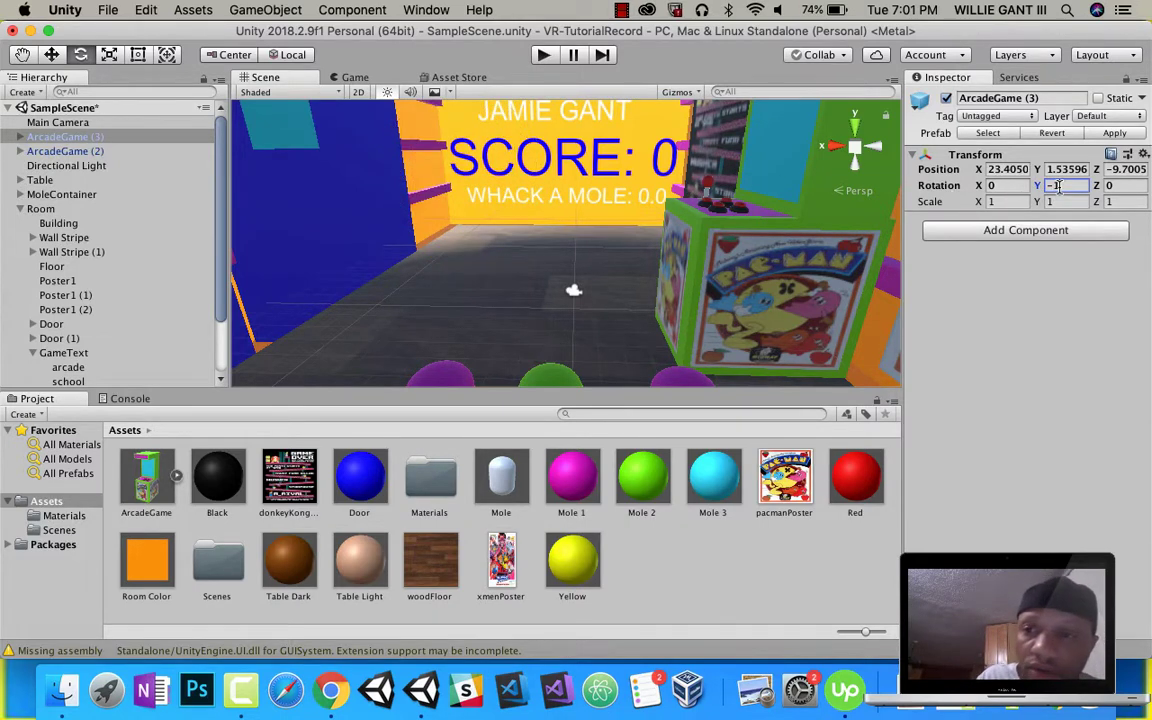
text(180)
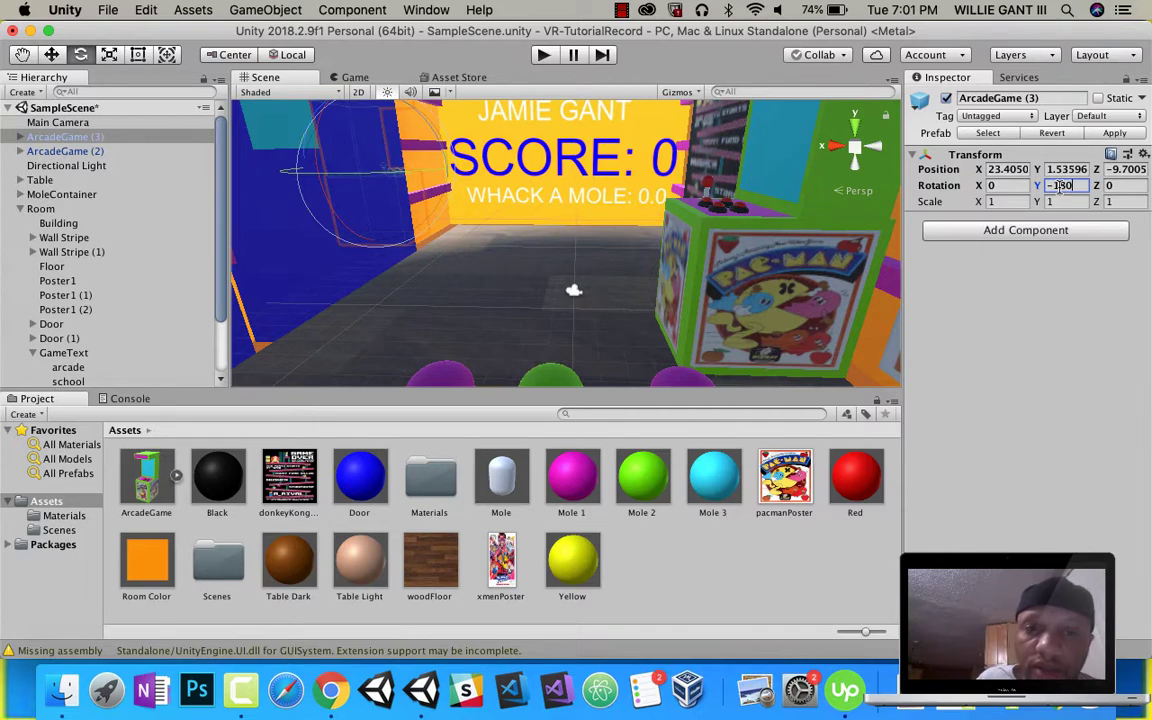
click(55, 58)
drag(447, 176, 230, 247)
- Delete the misplaced ArcadeGame (2) cabinet from the scene
scroll(528, 228, down, 6)
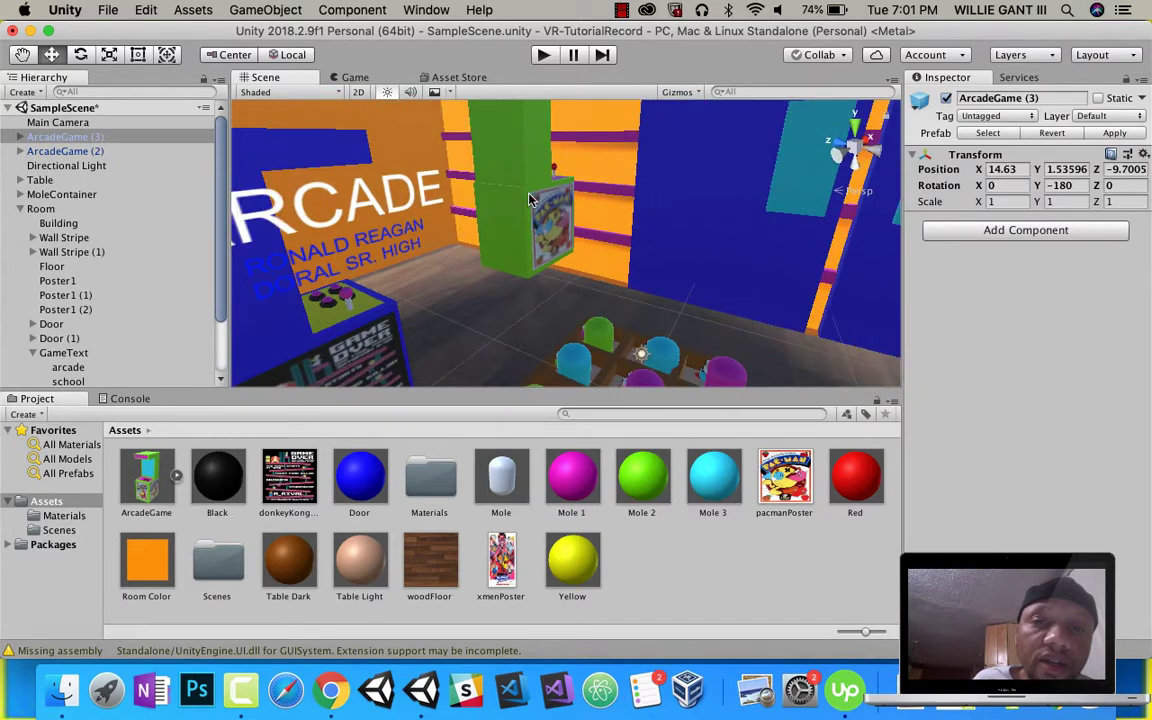
click(528, 211)
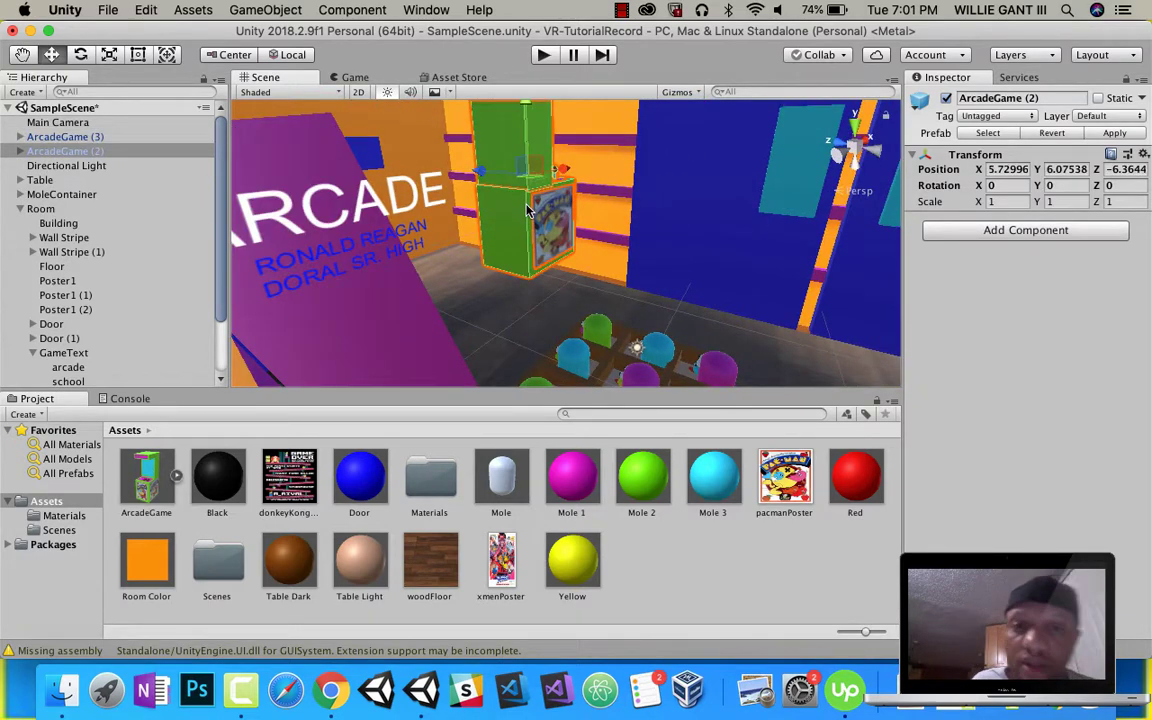
right_click(87, 153)
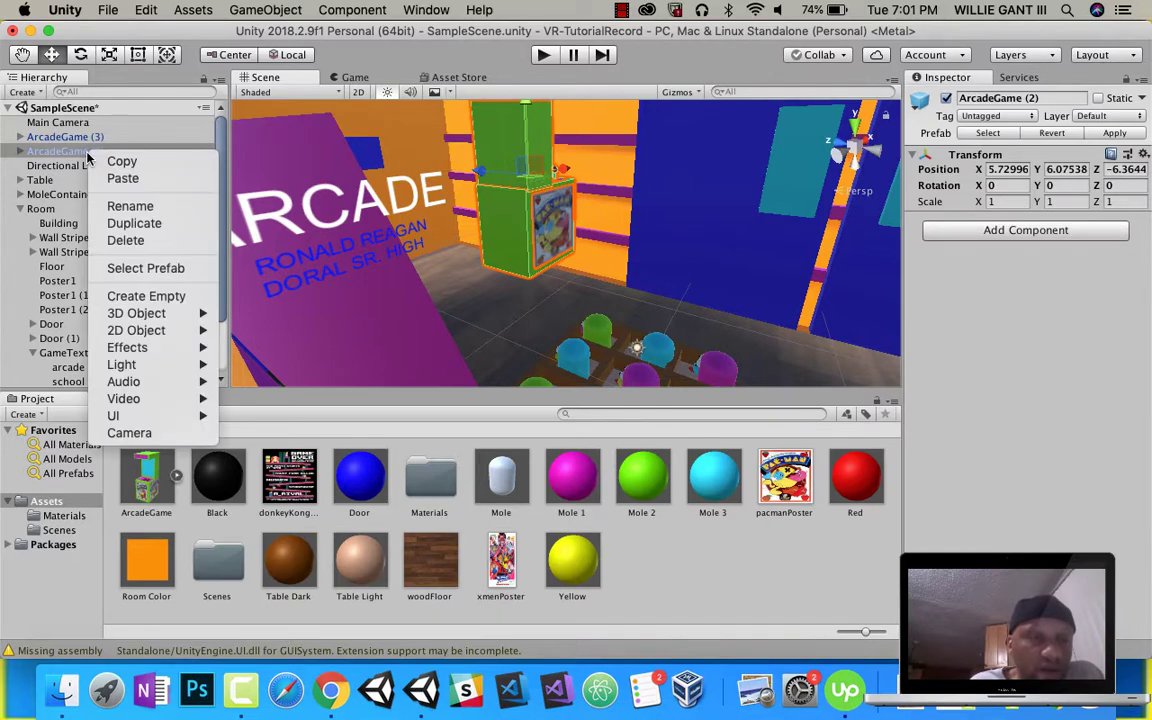
click(123, 236)
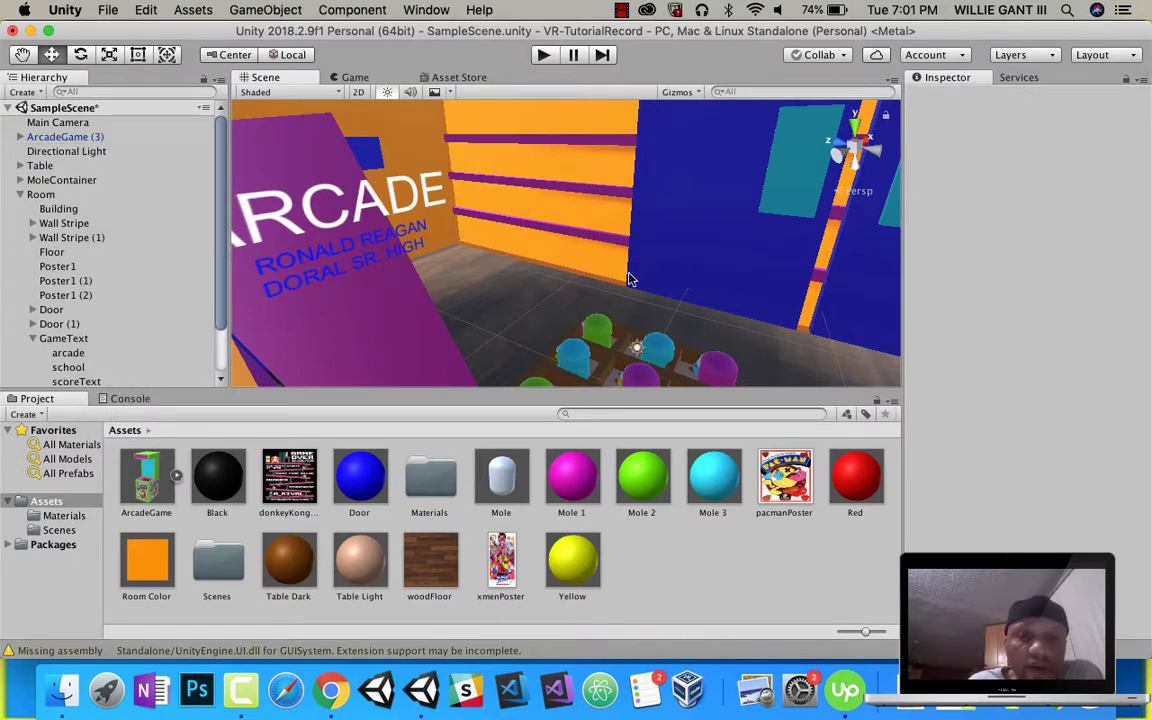
- Move ArcadeGame (3) along the wall past the blue doors to Z 34.84
right_drag(629, 279, 663, 249)
middle_drag(700, 252, 735, 259)
click(753, 248)
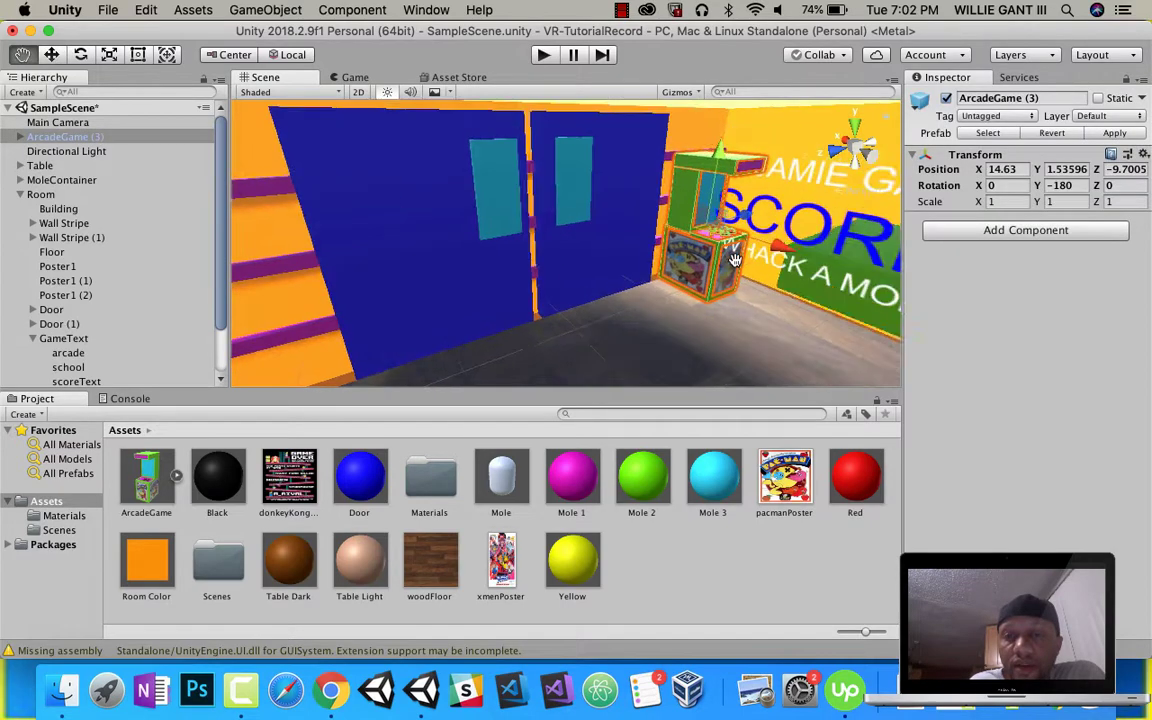
right_drag(735, 260, 731, 247)
drag(742, 216, 509, 285)
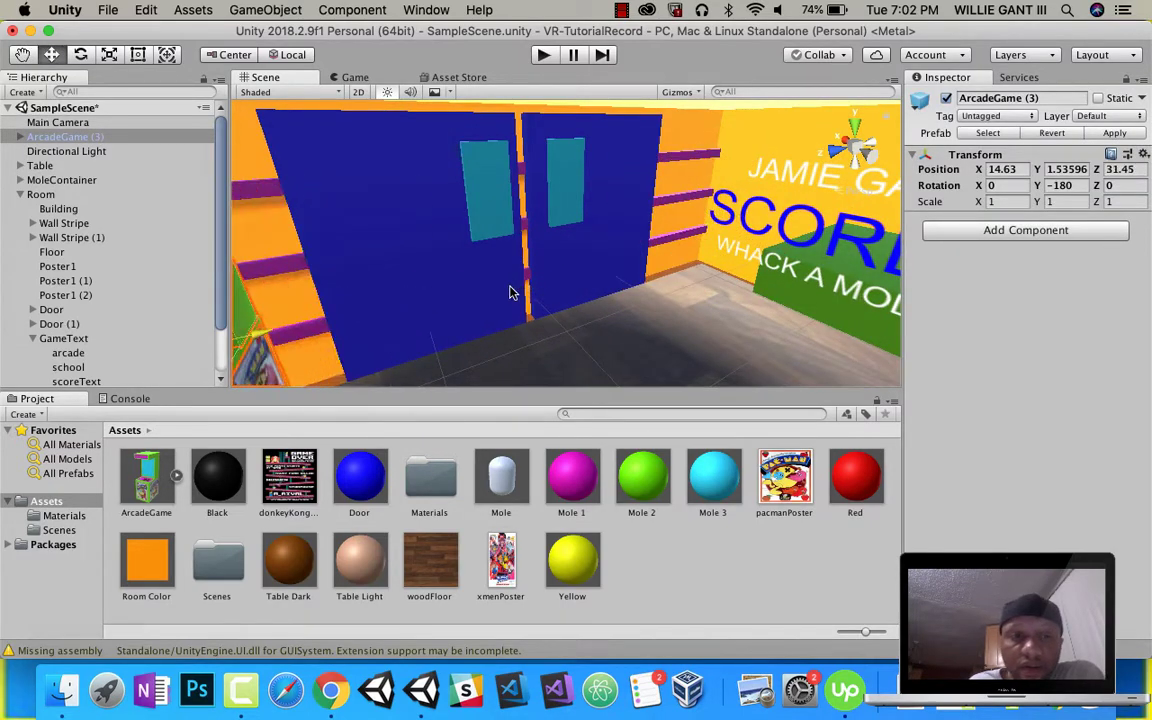
middle_drag(501, 289, 618, 226)
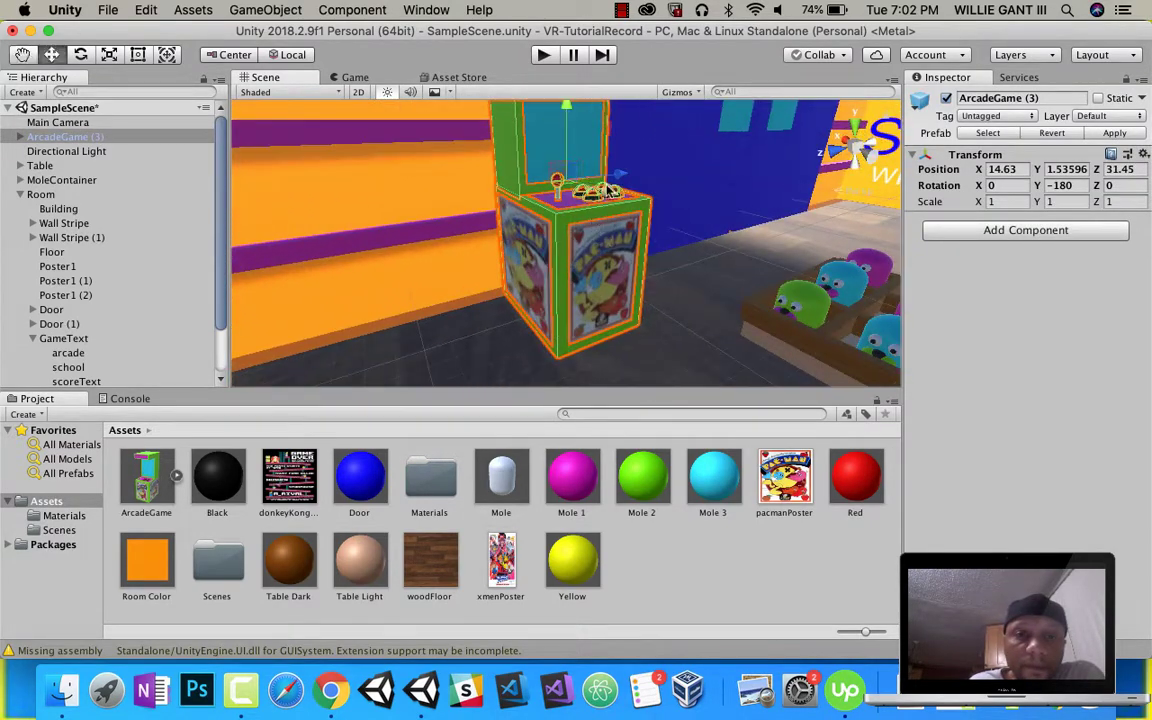
drag(619, 190, 561, 193)
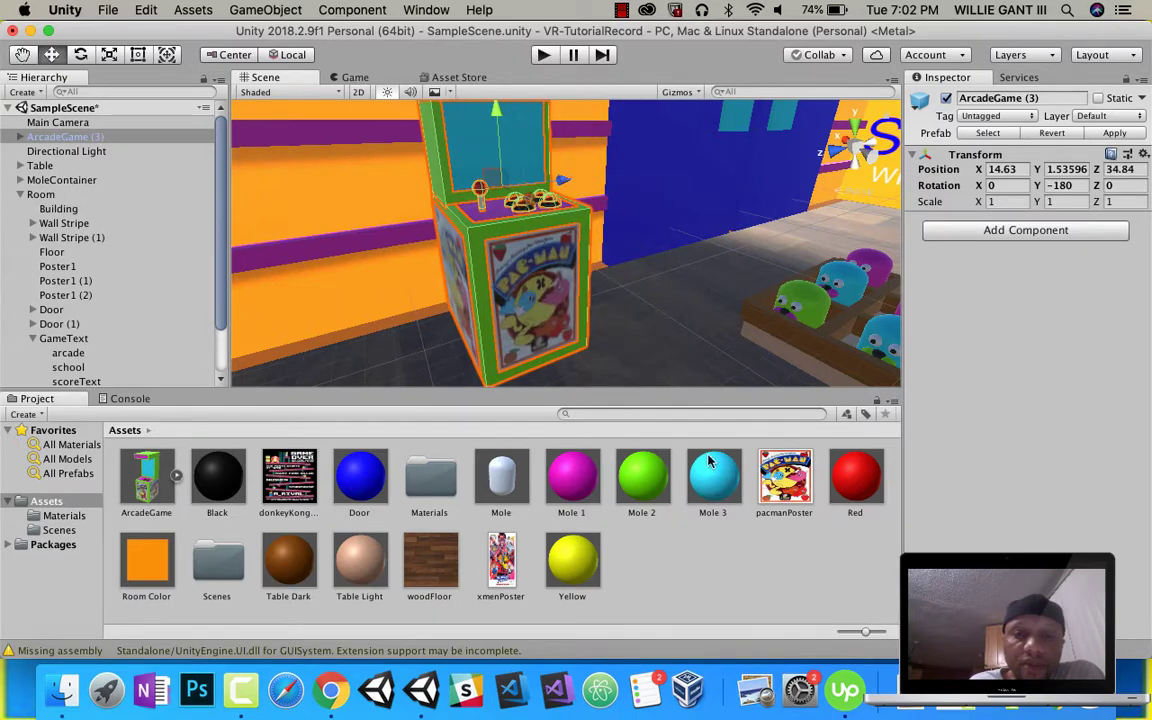
- Apply the Mole 3 material to the base, screen housing and top of ArcadeGame (3)
right_drag(626, 383, 580, 302)
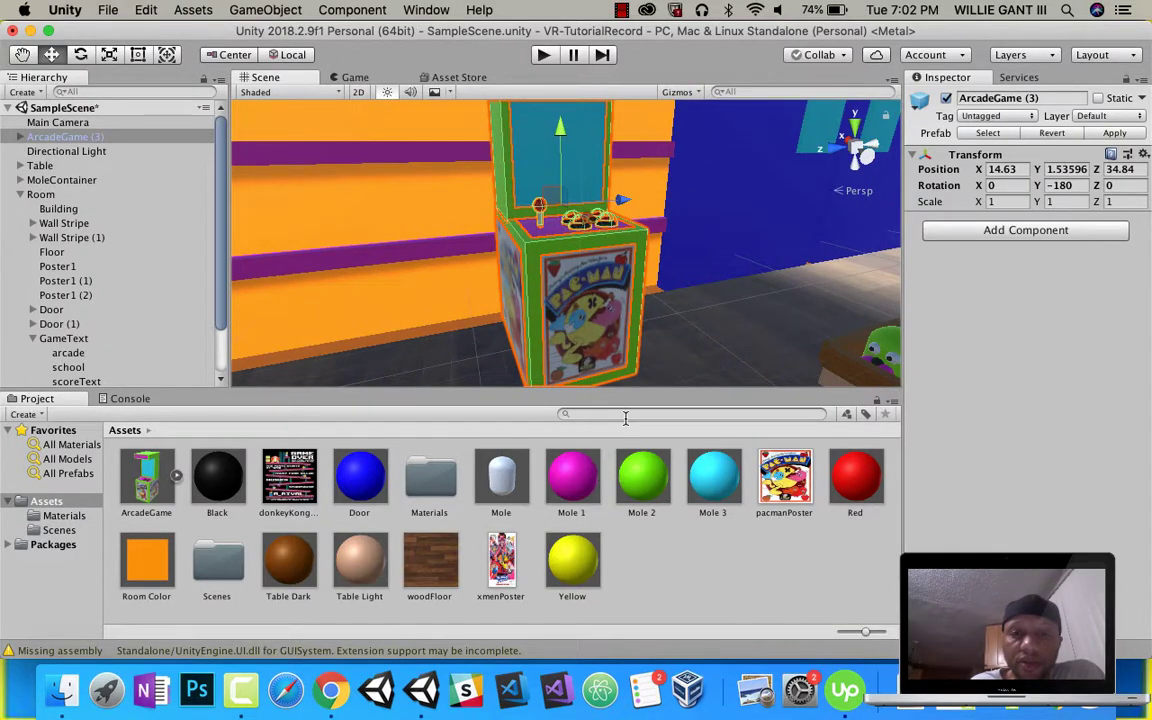
drag(547, 343, 532, 306)
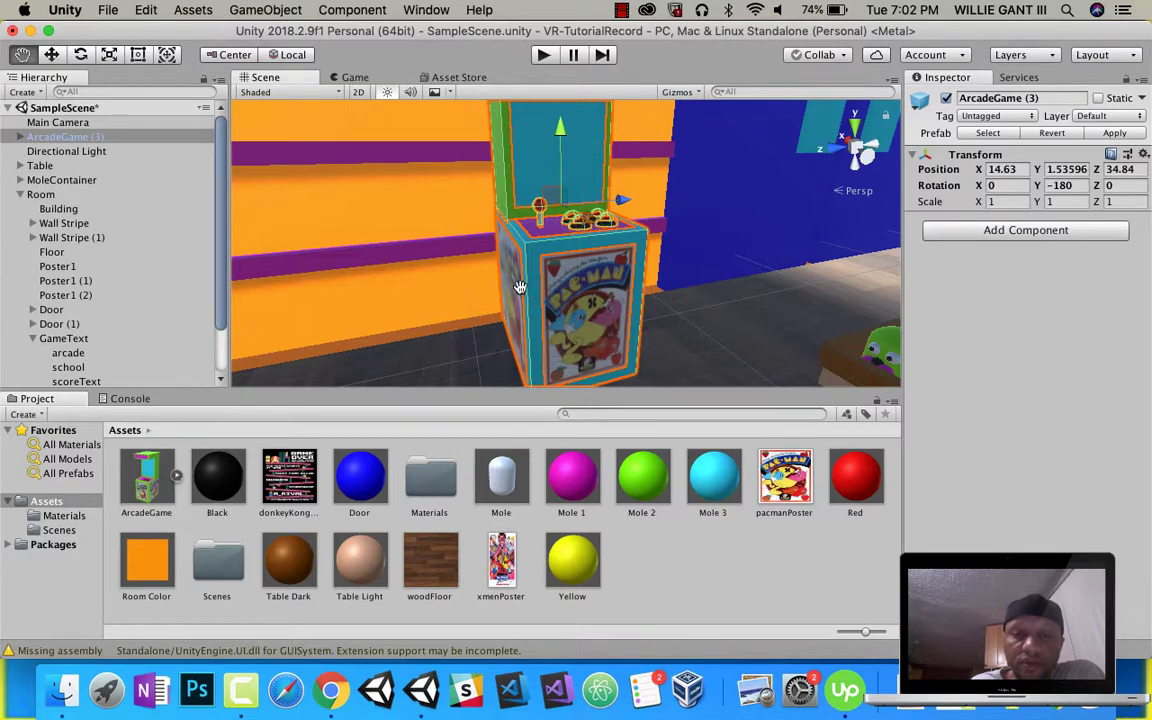
middle_drag(517, 288, 587, 343)
drag(716, 483, 579, 263)
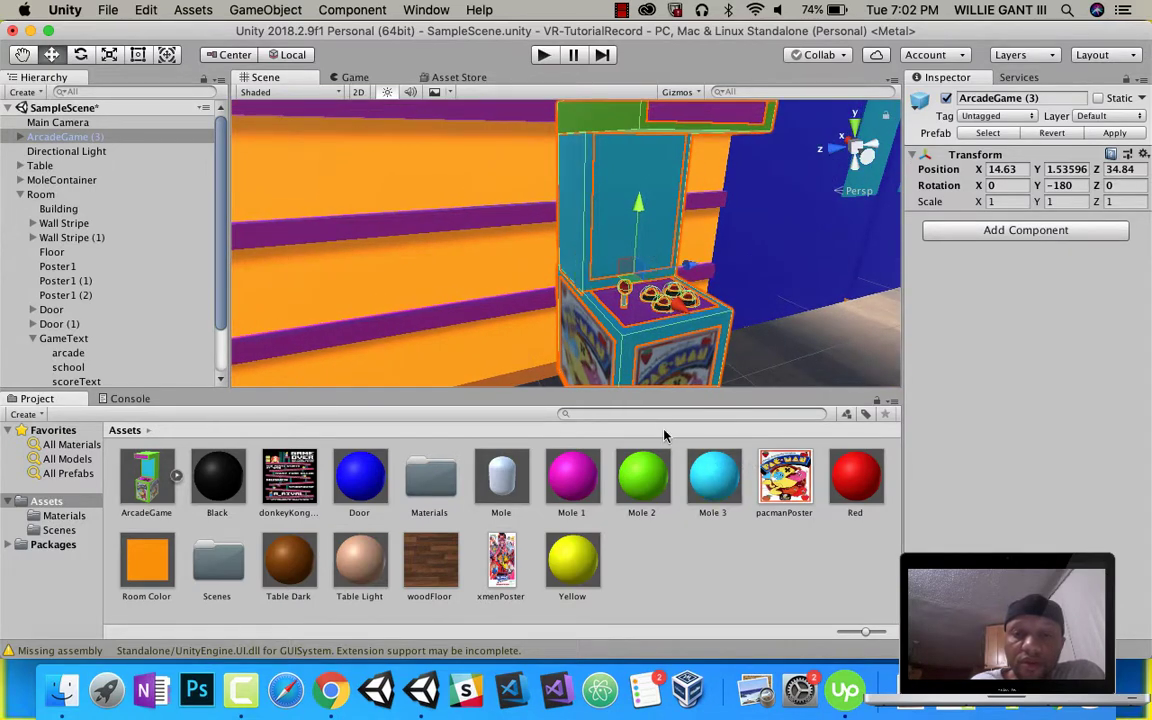
drag(713, 478, 598, 127)
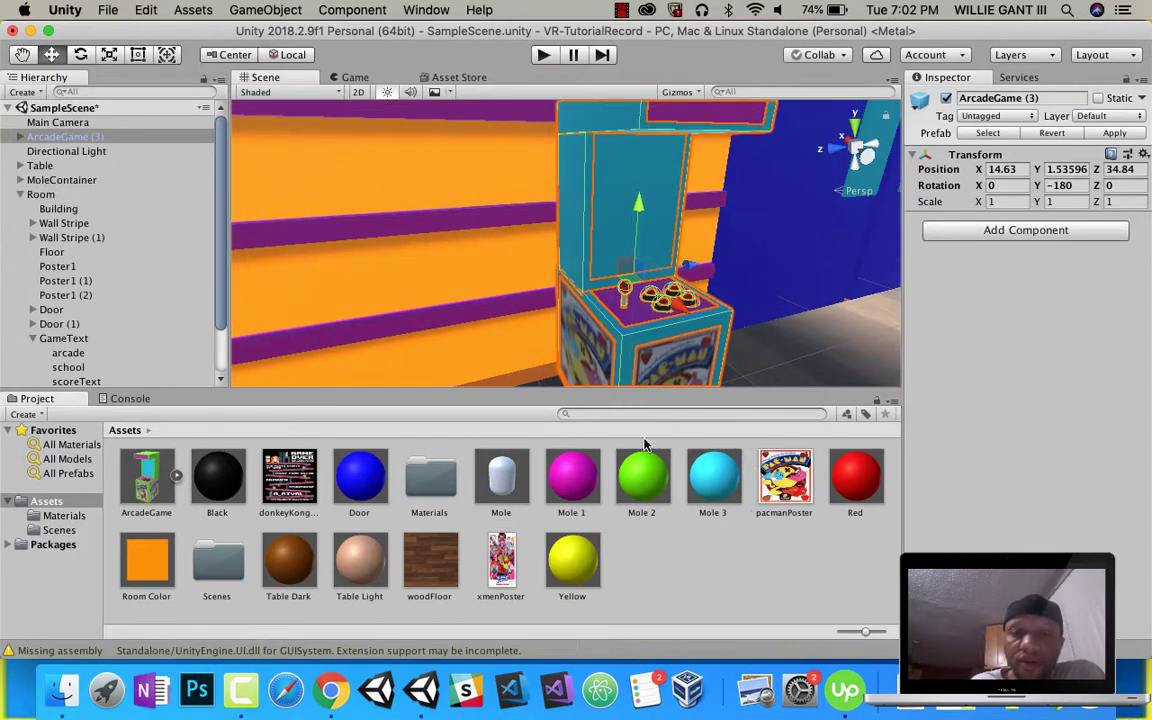
- Try Red on the marquee of ArcadeGame (3), then apply Mole 2 to its marquee and control panel
drag(884, 463, 705, 122)
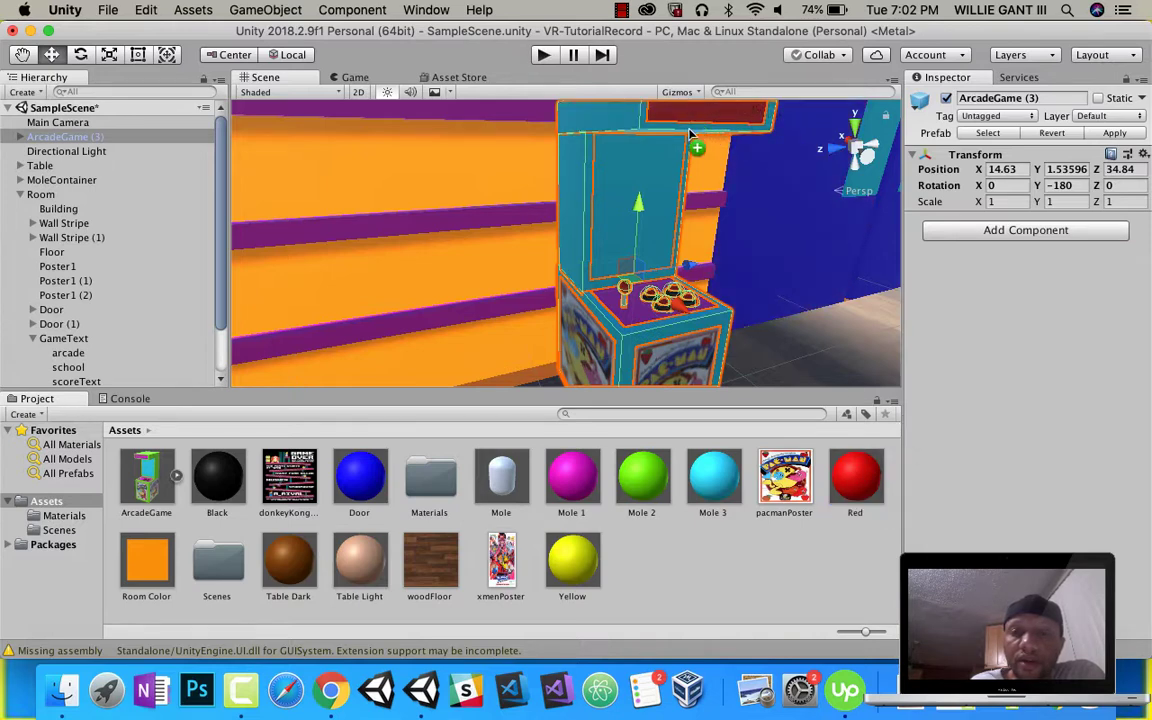
drag(643, 472, 623, 104)
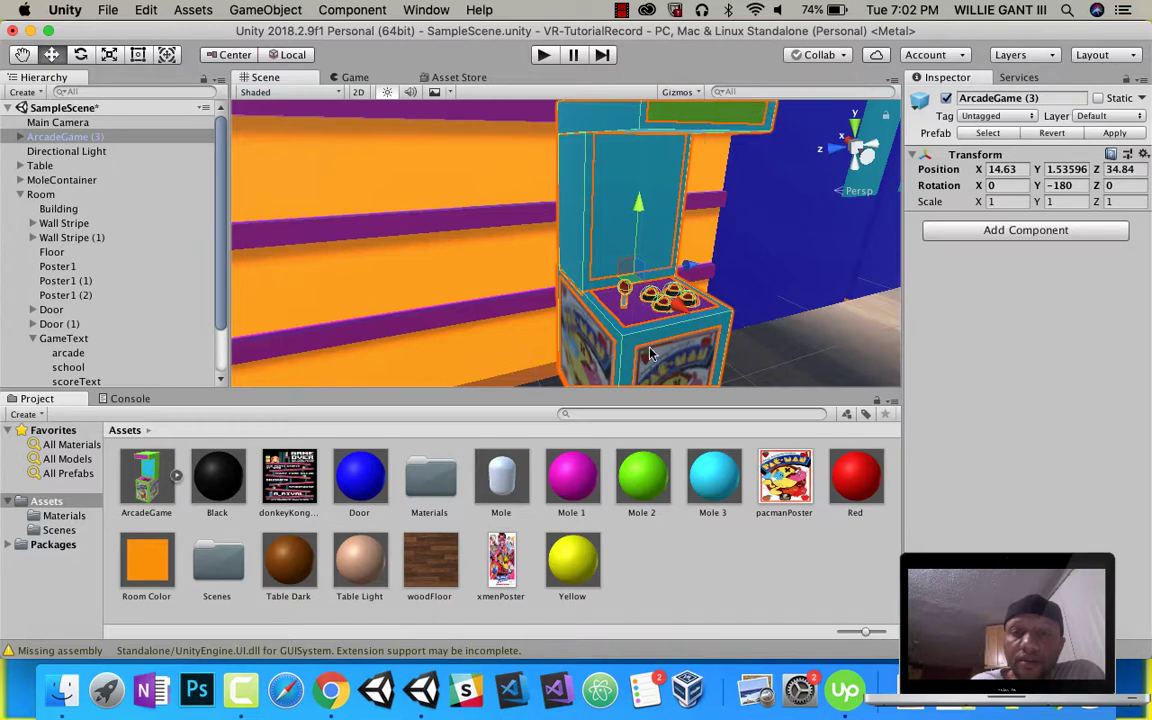
drag(641, 488, 650, 300)
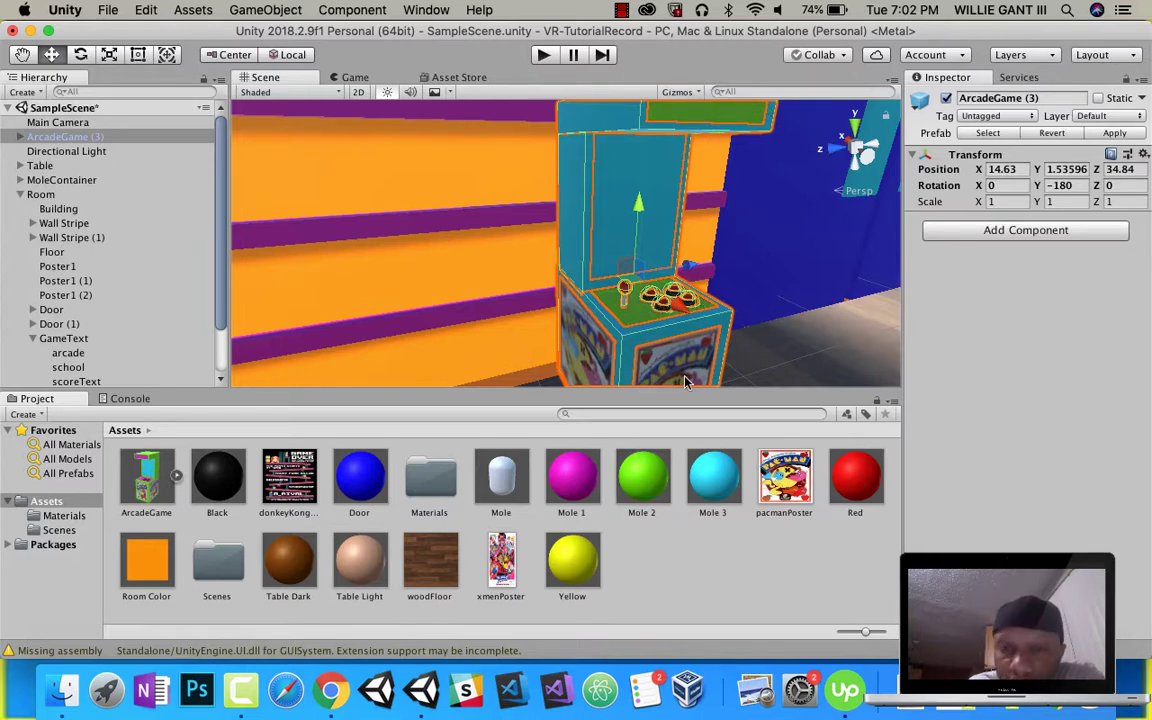
- Apply the xmenPoster image to the side and front panels of the ArcadeGame (3) base
key(f)
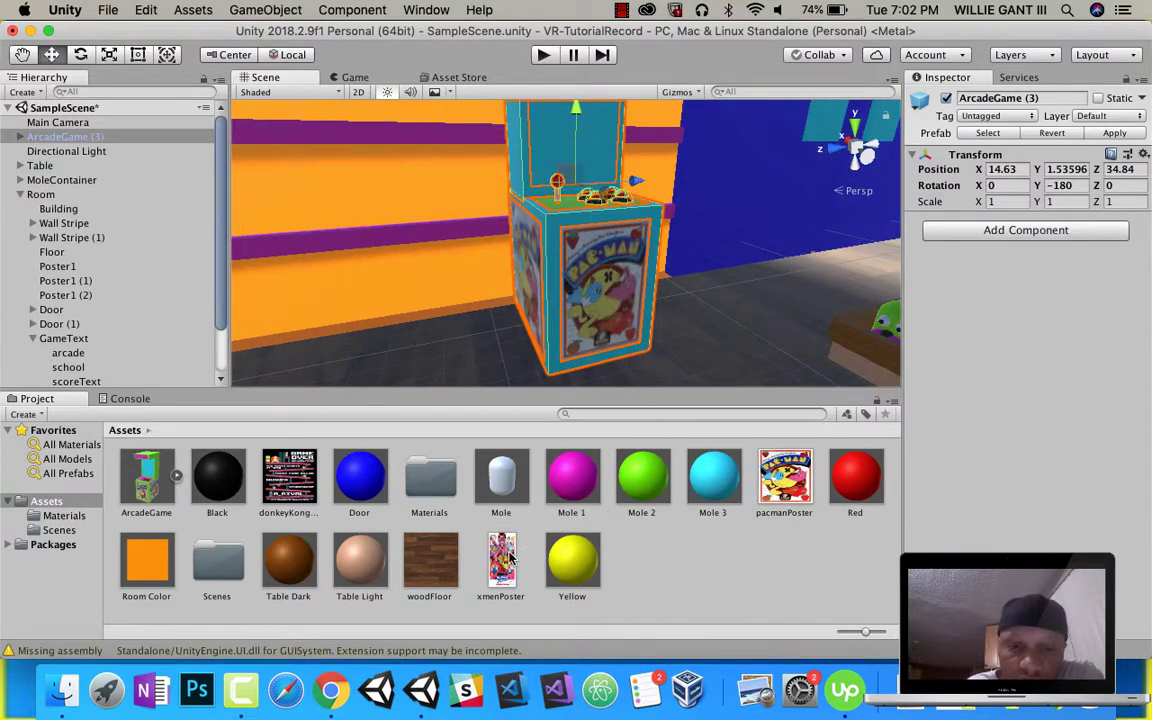
drag(510, 560, 528, 289)
key(d)
right_drag(611, 302, 430, 297)
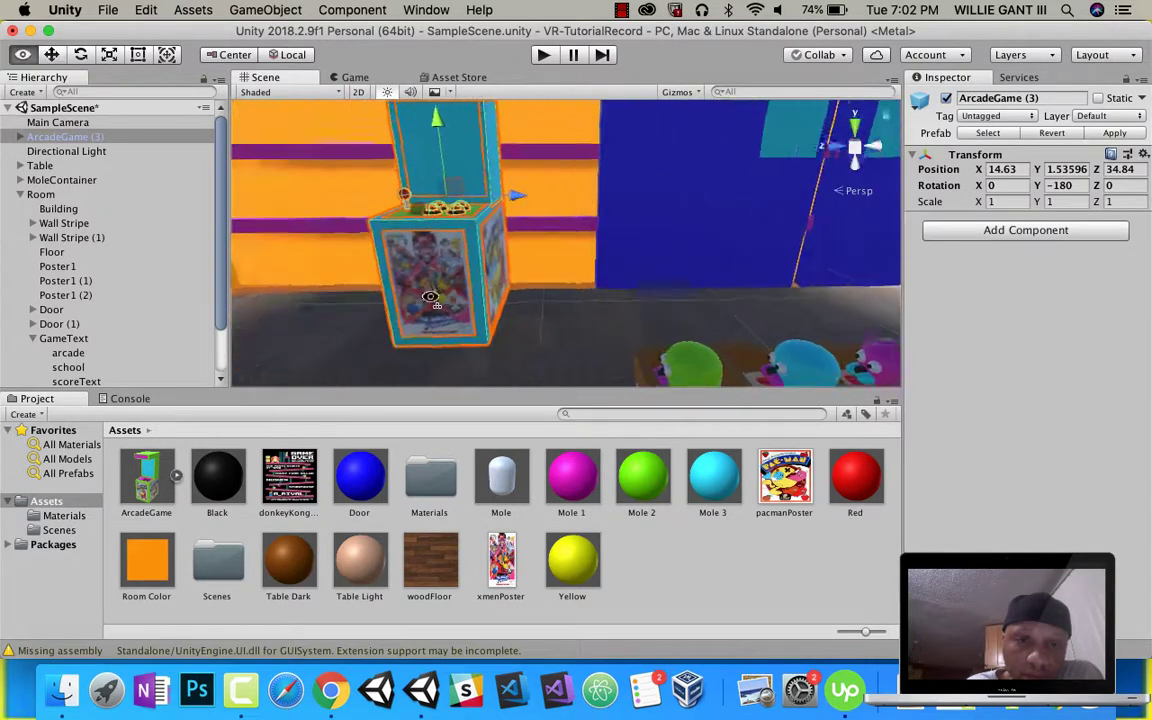
alt+drag(430, 298, 435, 407)
drag(492, 555, 381, 258)
- Examine the placed cabinets and the arcade room from several viewpoints
right_drag(592, 318, 798, 320)
alt+drag(797, 318, 790, 287)
right_drag(790, 287, 835, 312)
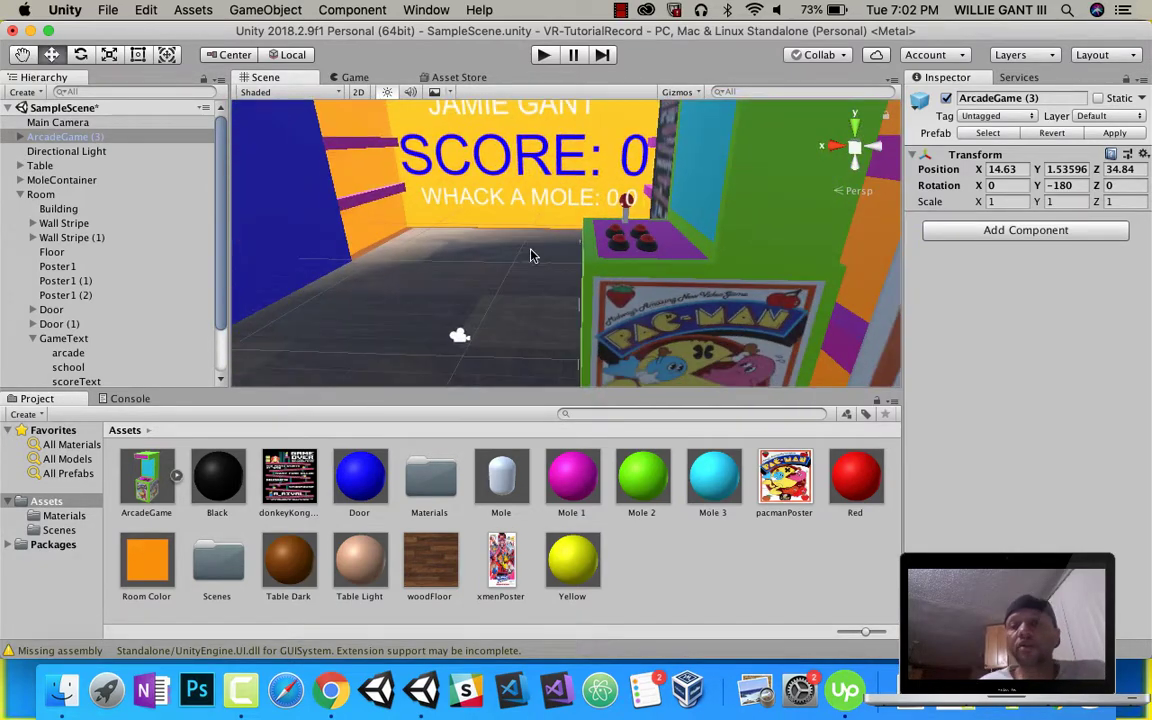
scroll(533, 253, up, 1)
scroll(533, 253, down, 10)
right_drag(536, 258, 580, 310)
scroll(568, 296, up, 8)
right_drag(584, 255, 685, 276)
alt+drag(685, 277, 386, 200)
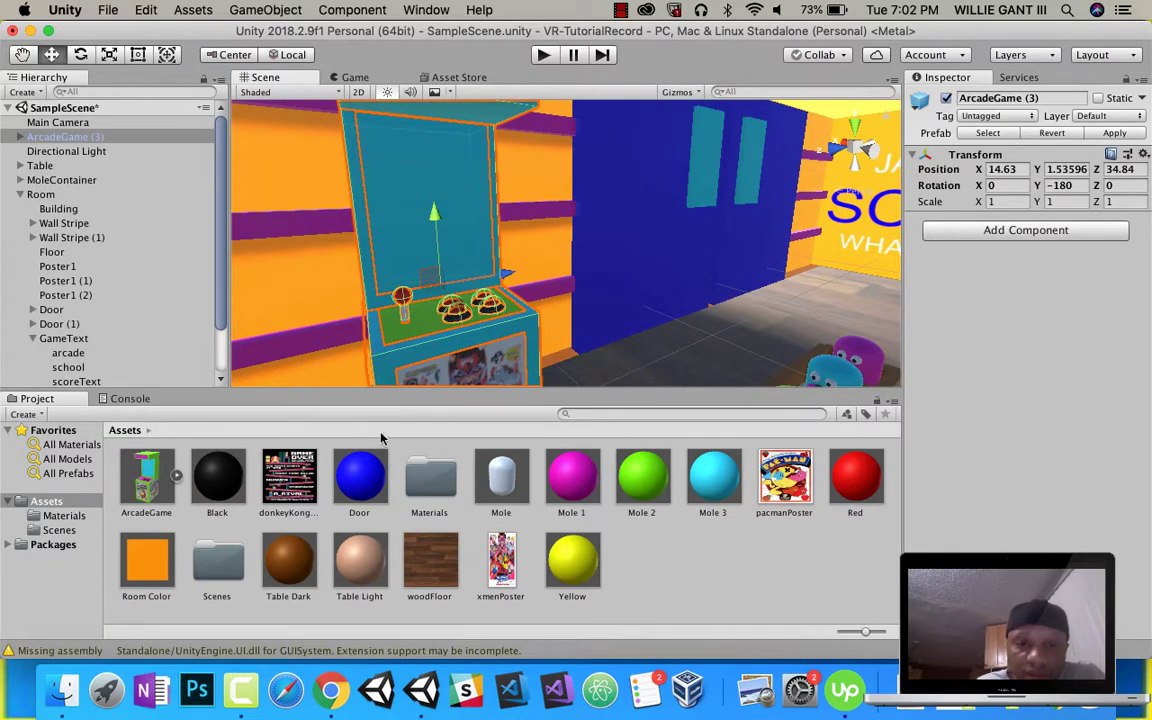
drag(380, 437, 418, 233)
alt+drag(519, 293, 643, 315)
right_drag(643, 315, 463, 363)
right_drag(635, 324, 905, 365)
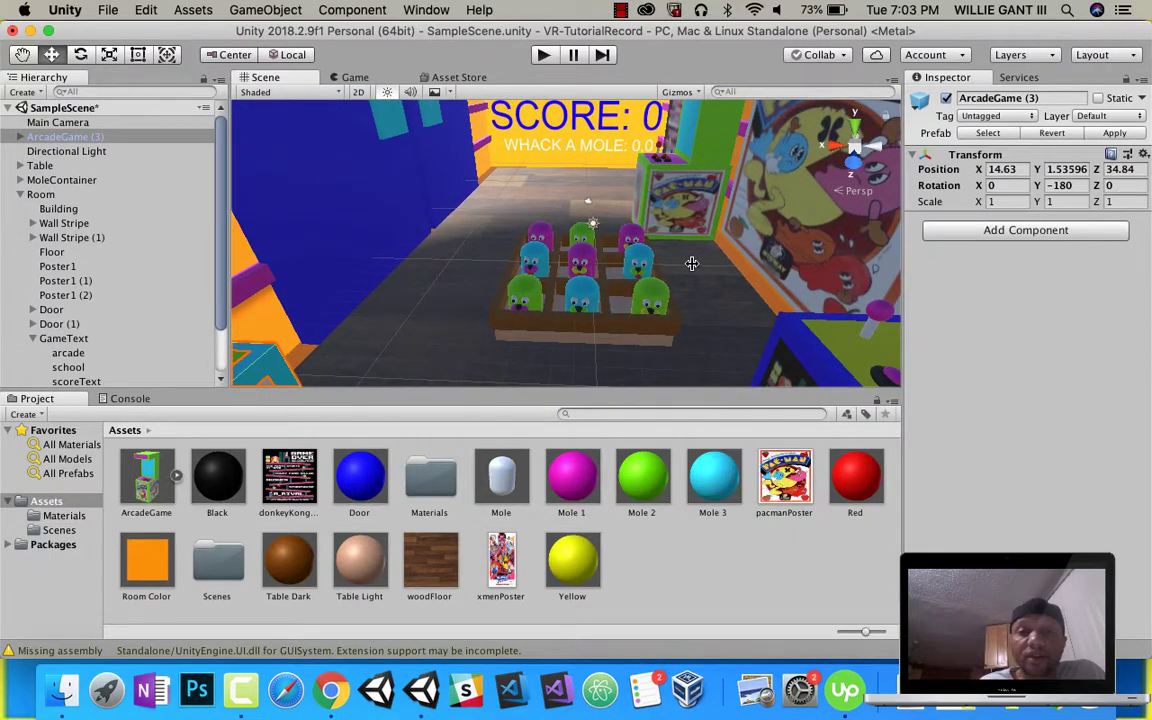